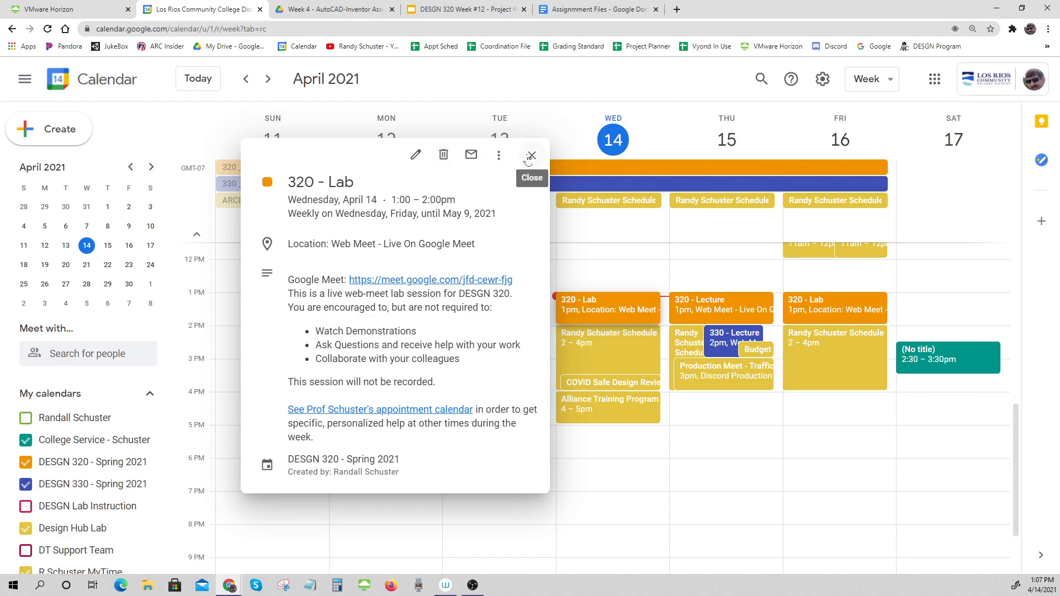
Close the 320 - Lab event details and switch to the Revit site plan in the VMware Horizon desktop.
left_click(530, 156)
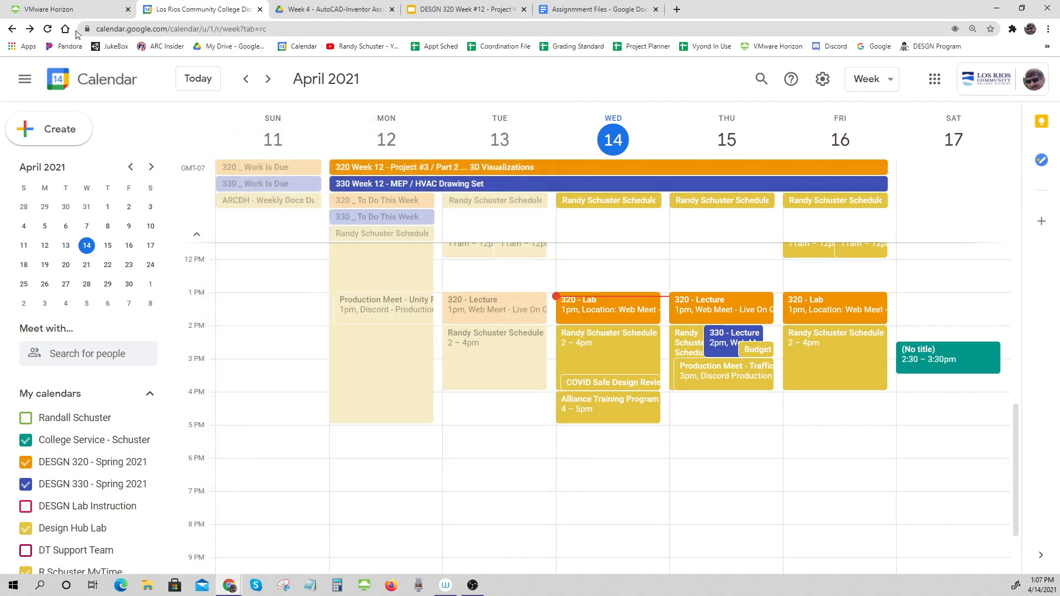
left_click(74, 10)
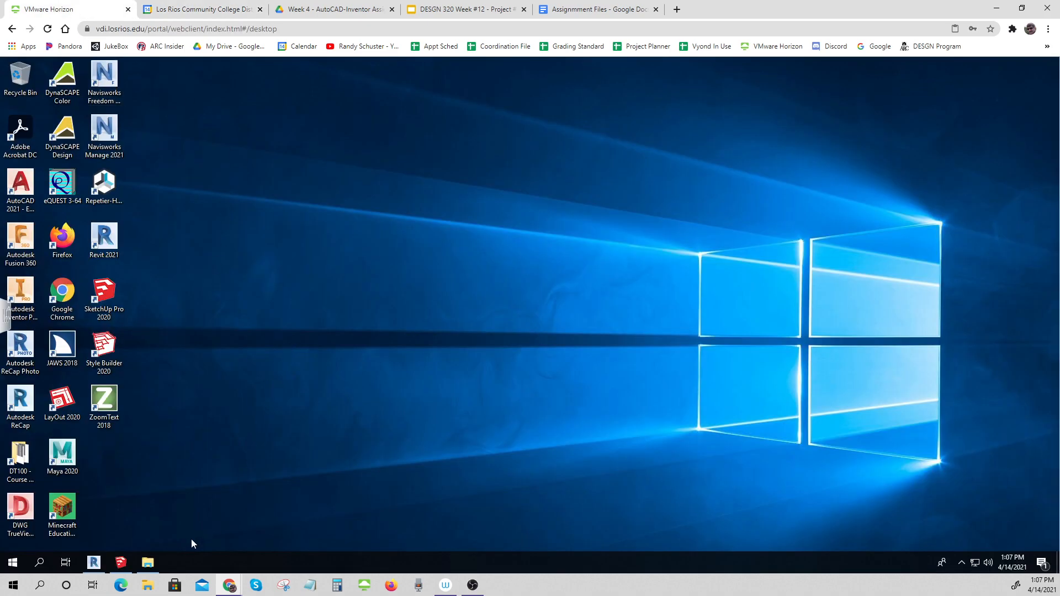
left_click(94, 562)
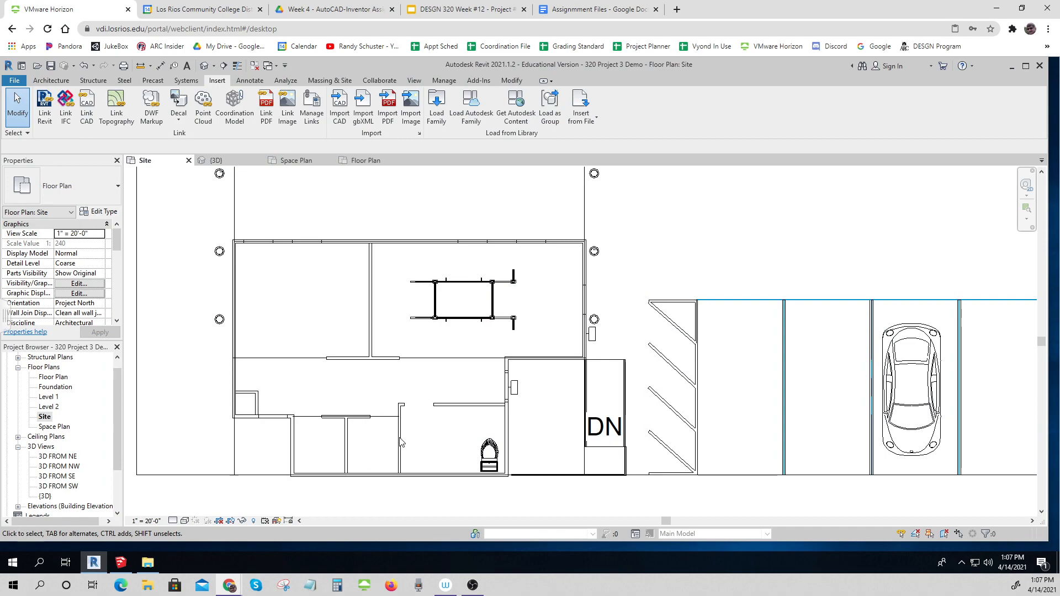
scroll(418, 382, "down", 2)
scroll(419, 380, "down", 2)
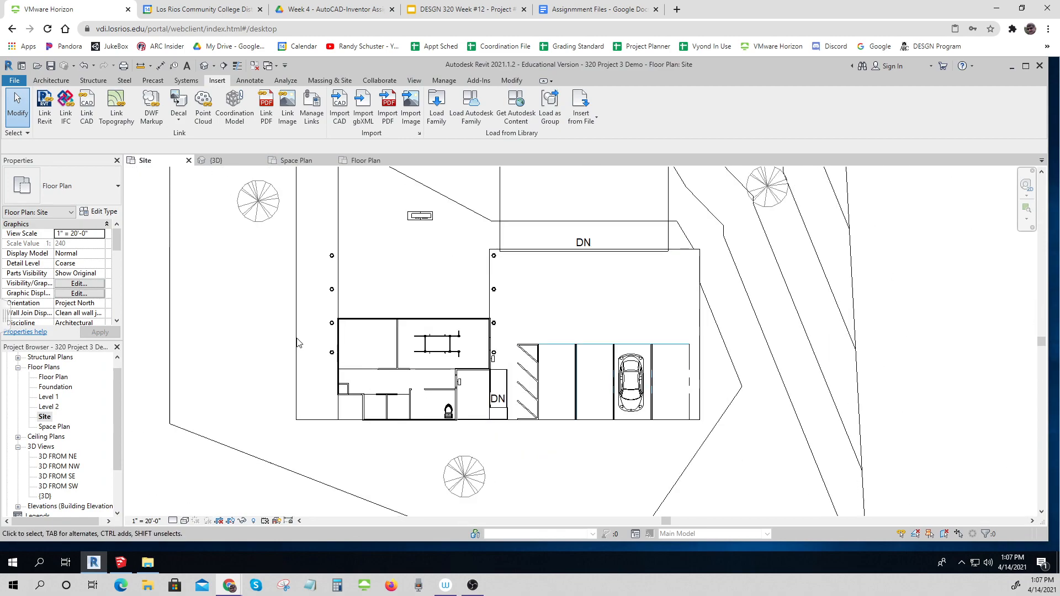
Look at the exercise equipment model in SketchUp, then return to Revit and view the Space Plan.
left_click(121, 563)
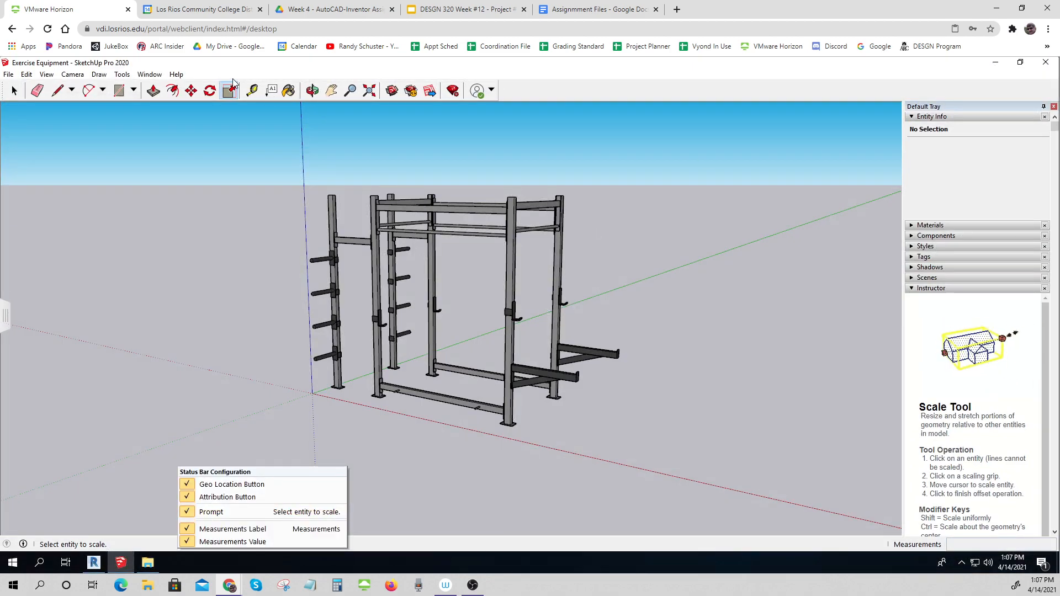
left_click(994, 64)
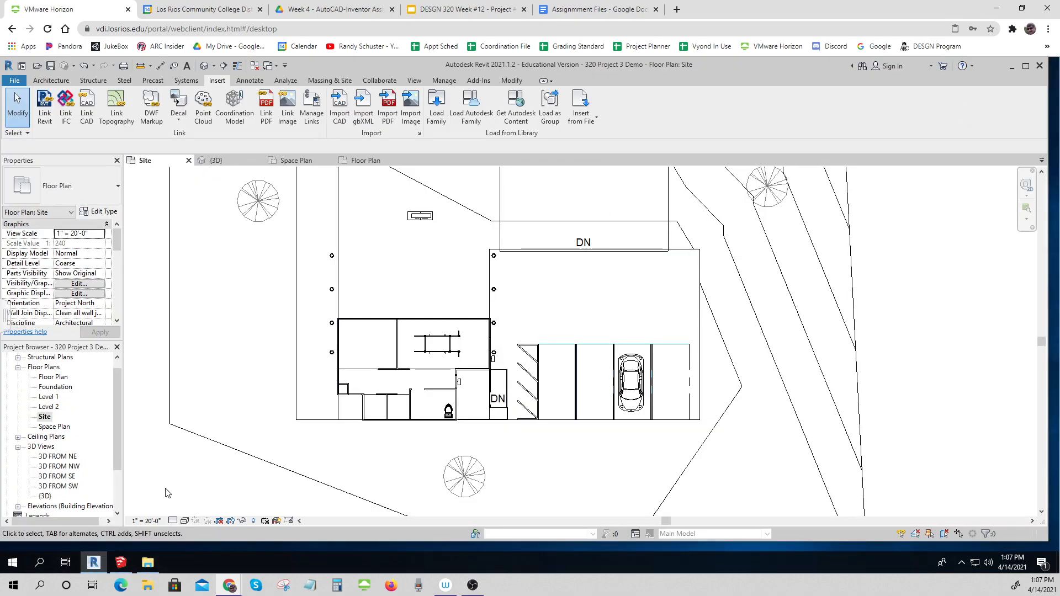
double_click(43, 426)
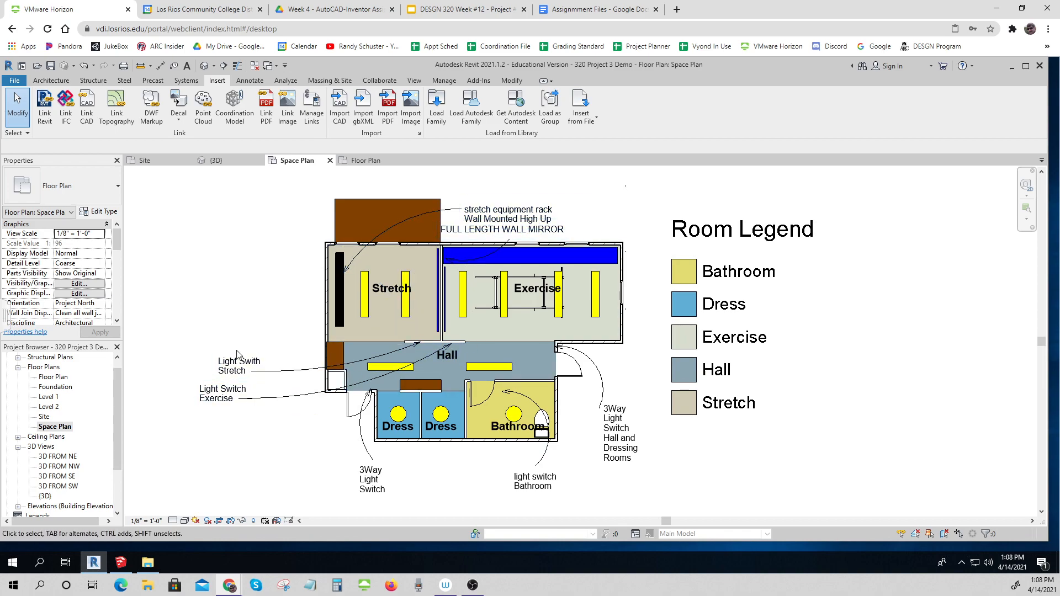
Open the Floor Plan view and duplicate it without detailing.
double_click(53, 377)
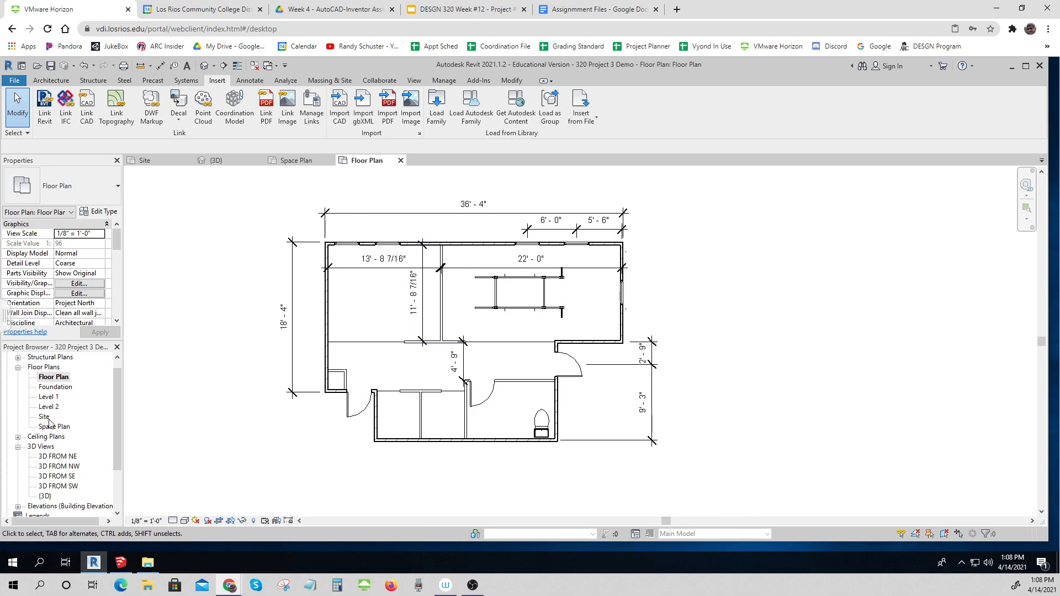
right_click(61, 378)
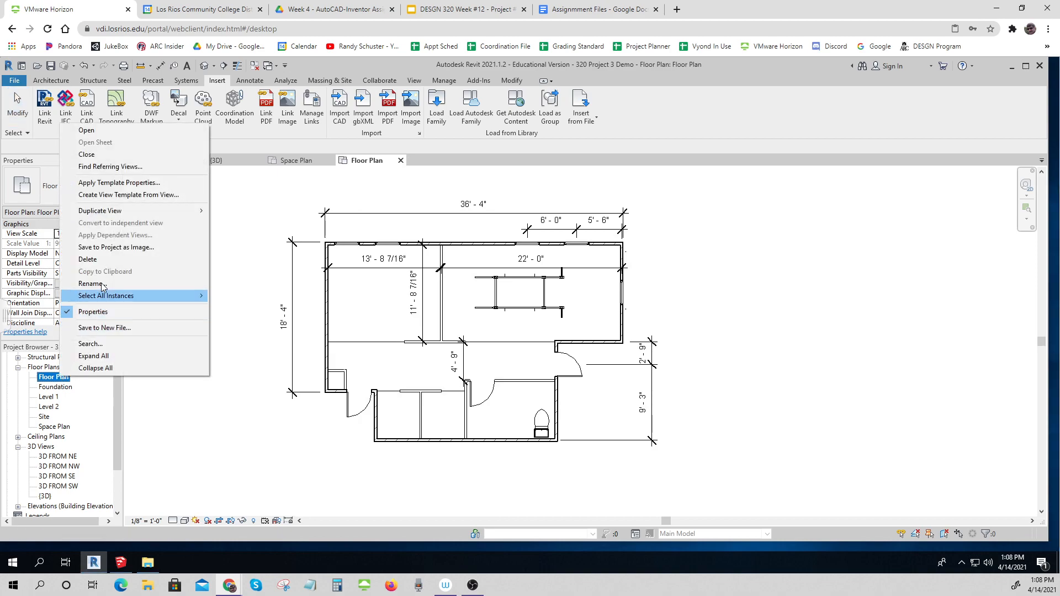
mouse_move(106, 213)
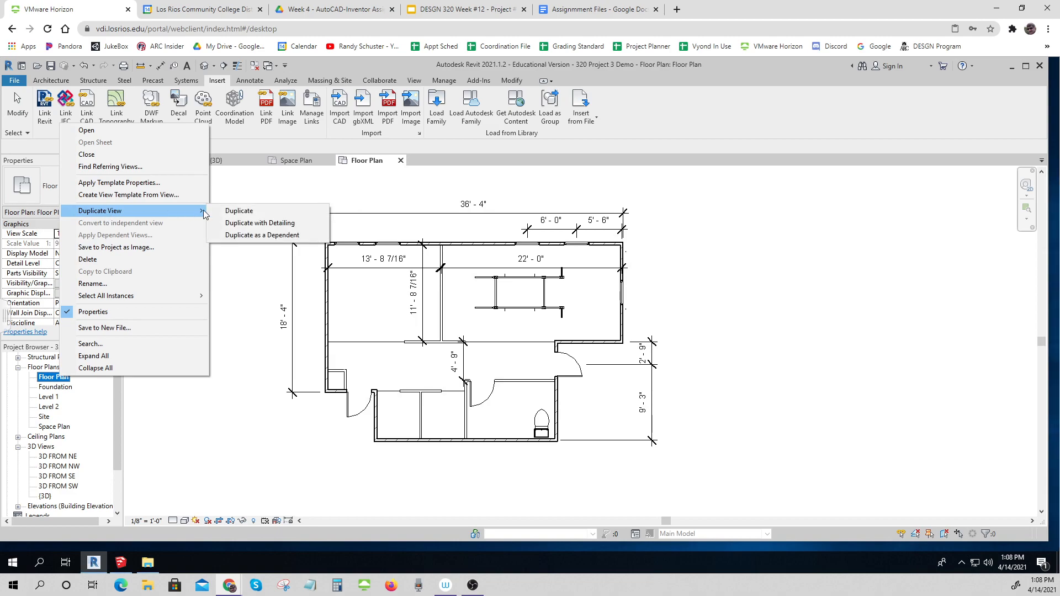
left_click(238, 210)
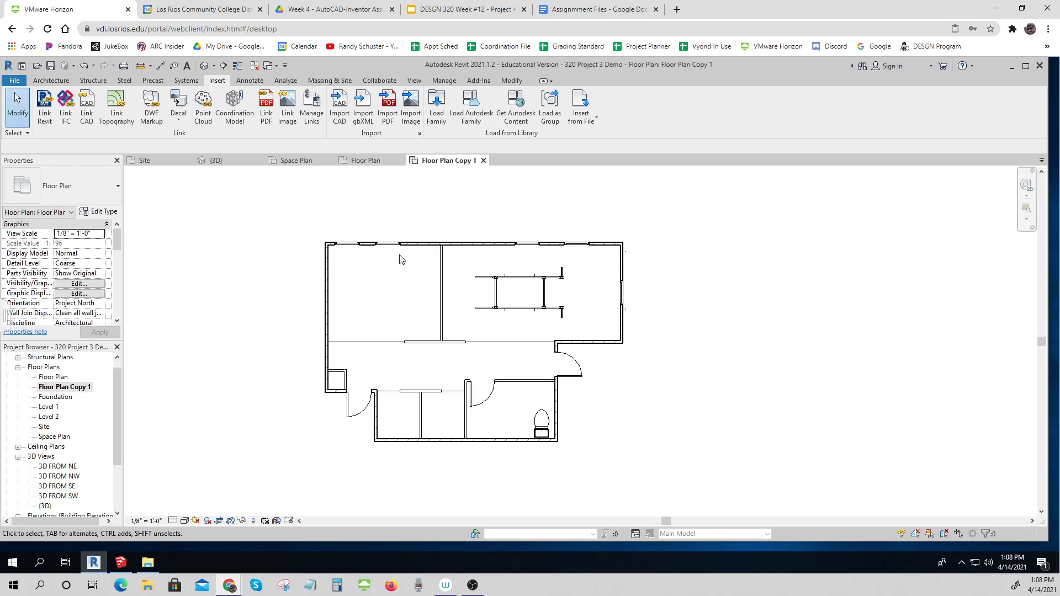
Rename the duplicated floor plan view as Floor Plan Interior Design.
right_click(55, 389)
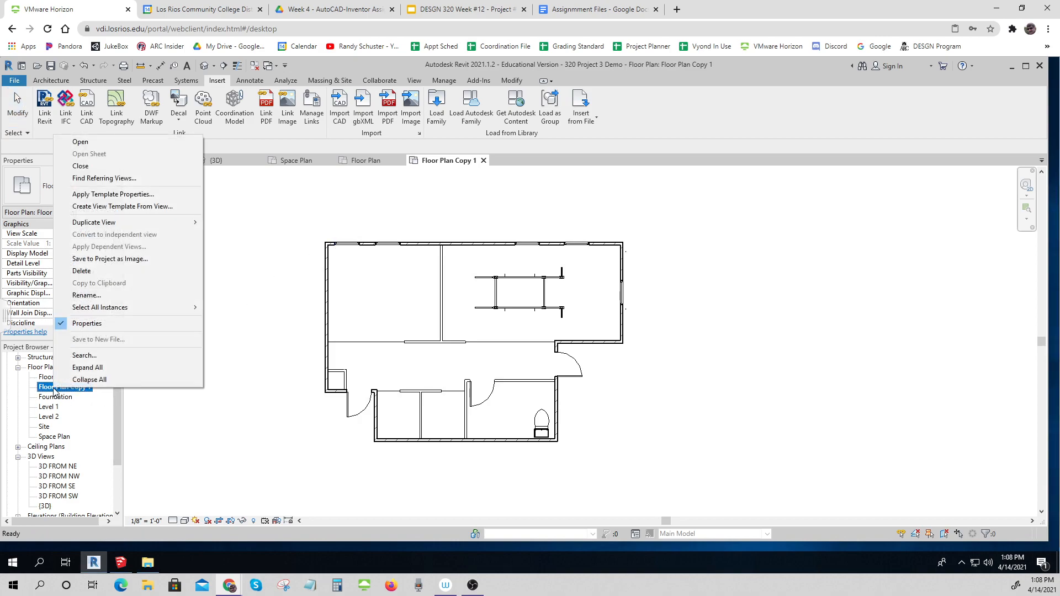
left_click(158, 296)
left_click(75, 387)
double_click(80, 387)
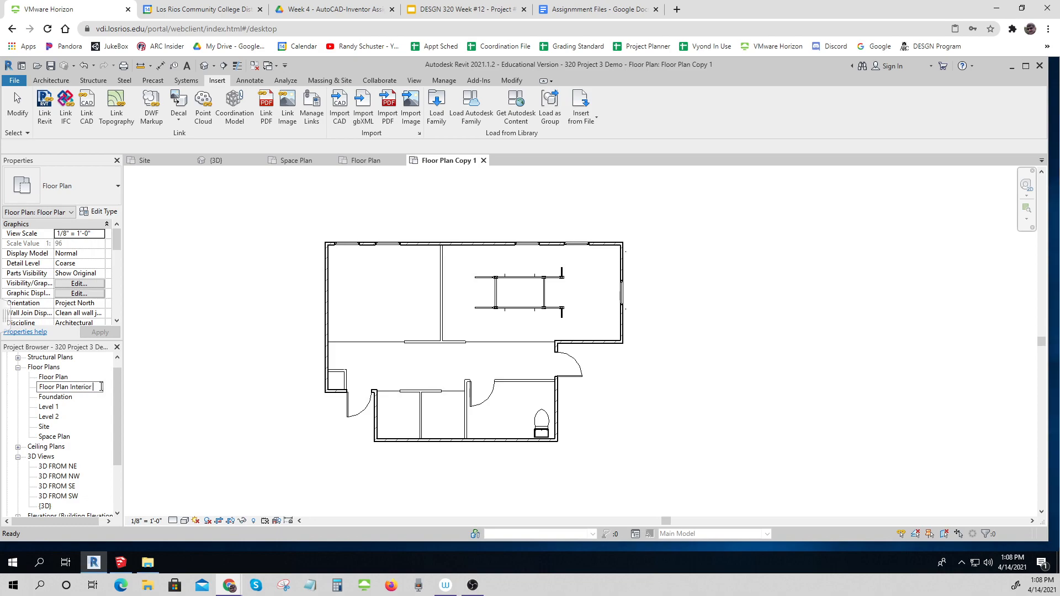
left_click(238, 453)
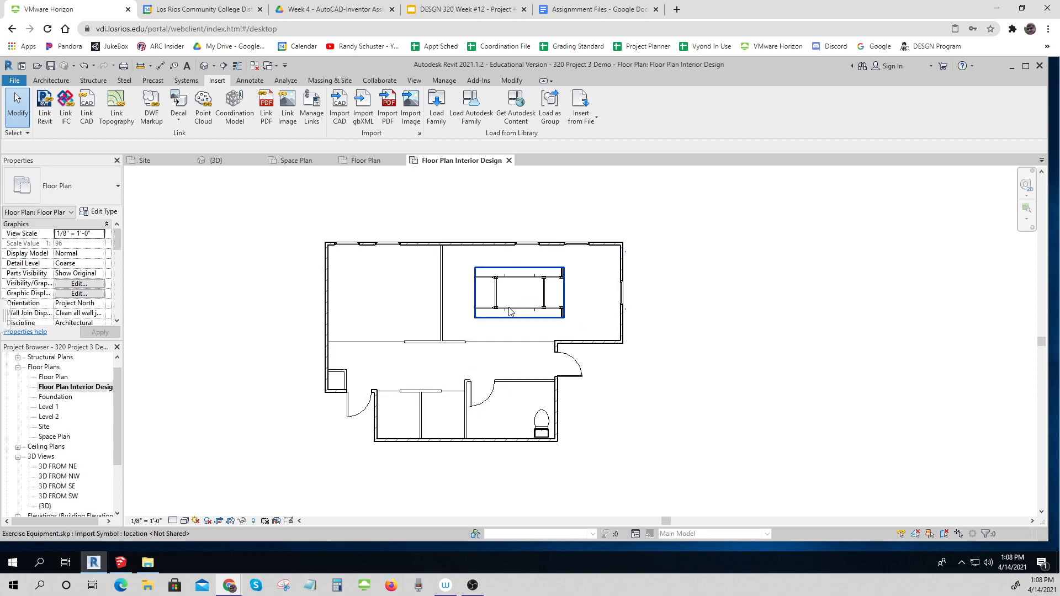
Hide the exercise equipment and toilet elements in the Space Plan view.
double_click(54, 436)
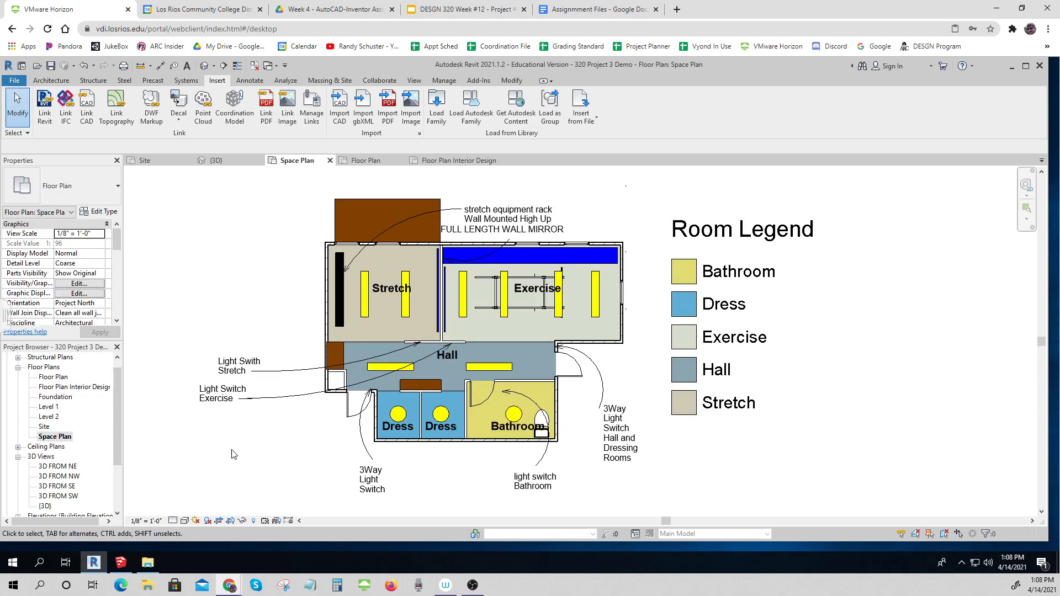
right_click(496, 313)
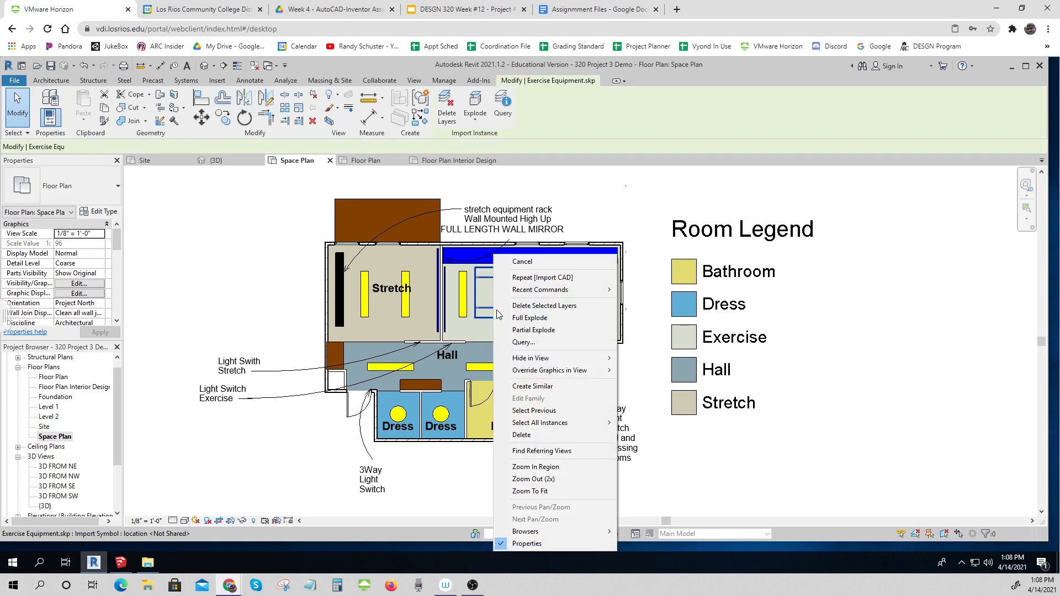
mouse_move(533, 359)
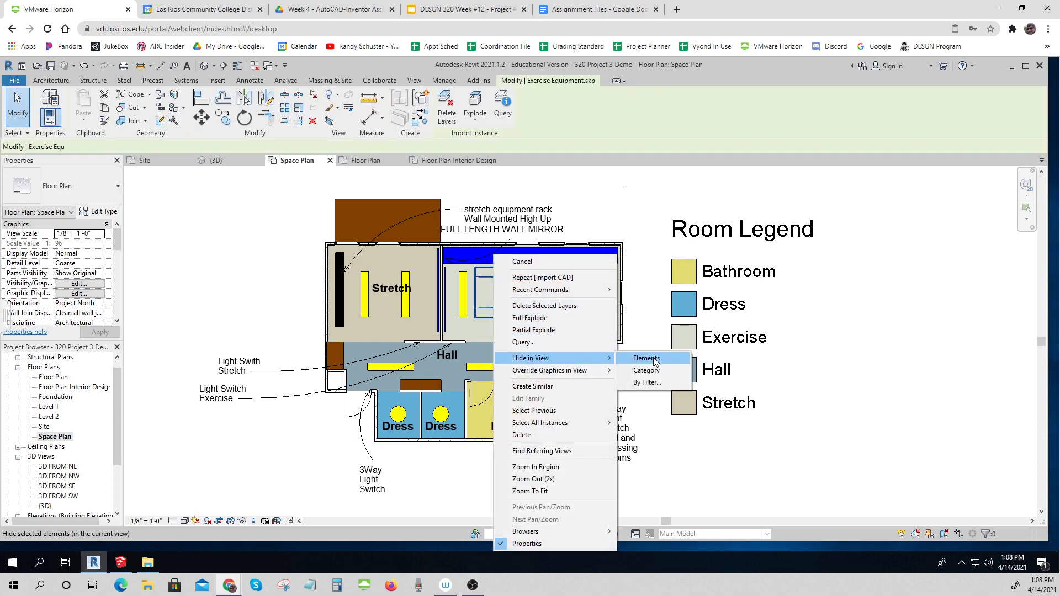
left_click(647, 359)
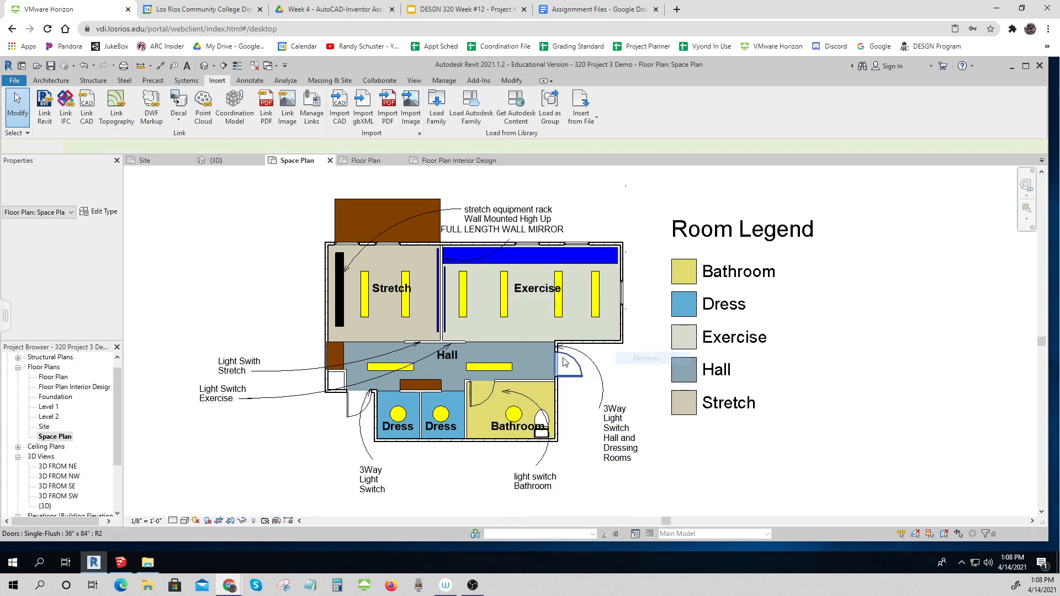
right_click(542, 421)
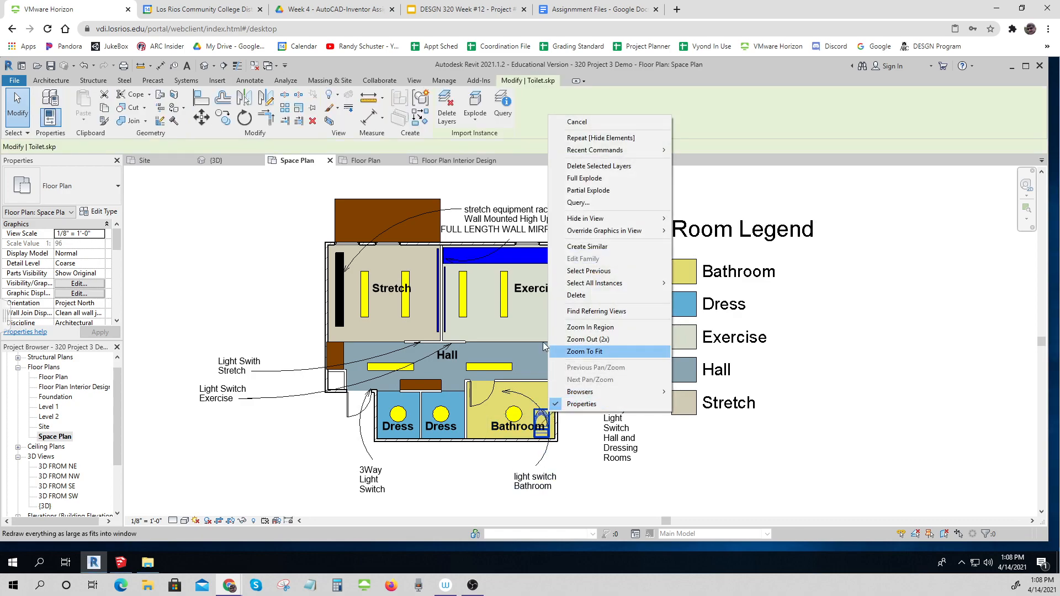
mouse_move(618, 218)
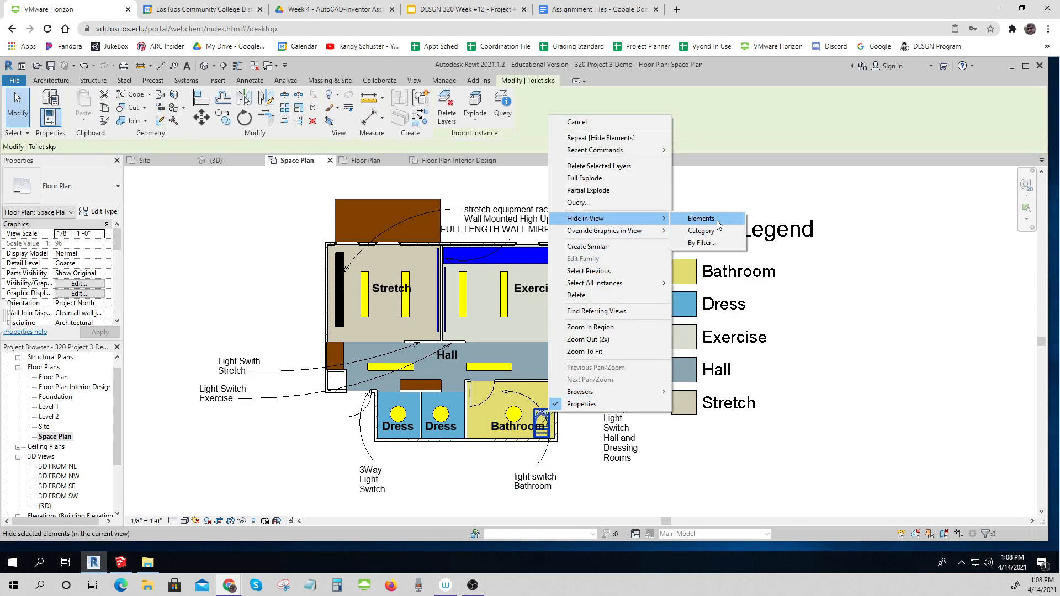
left_click(701, 218)
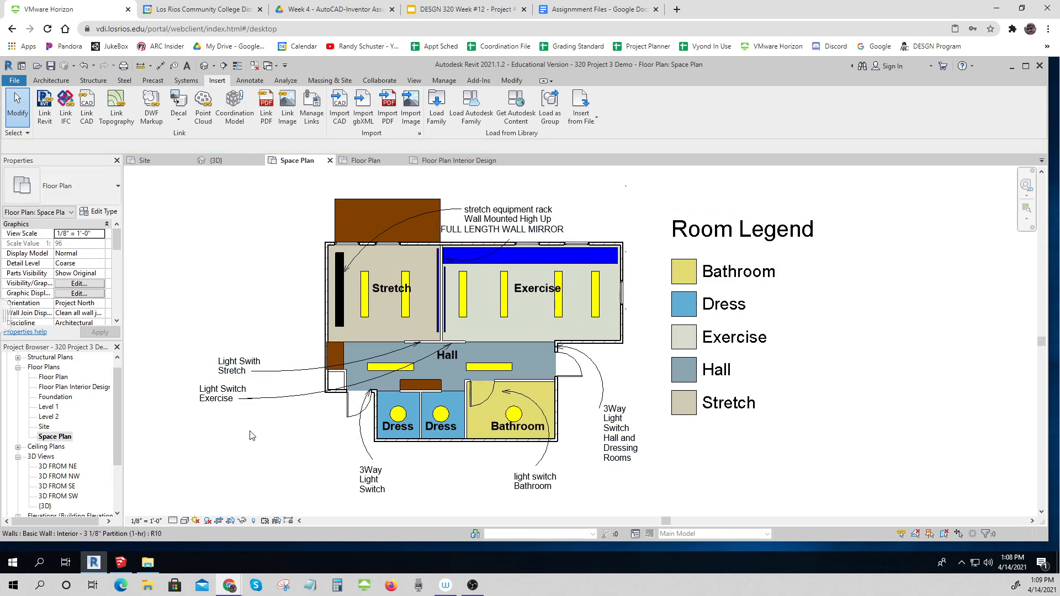
Hide the exercise equipment and toilet elements in the Floor Plan view.
double_click(64, 377)
left_click(505, 313)
right_click(506, 313)
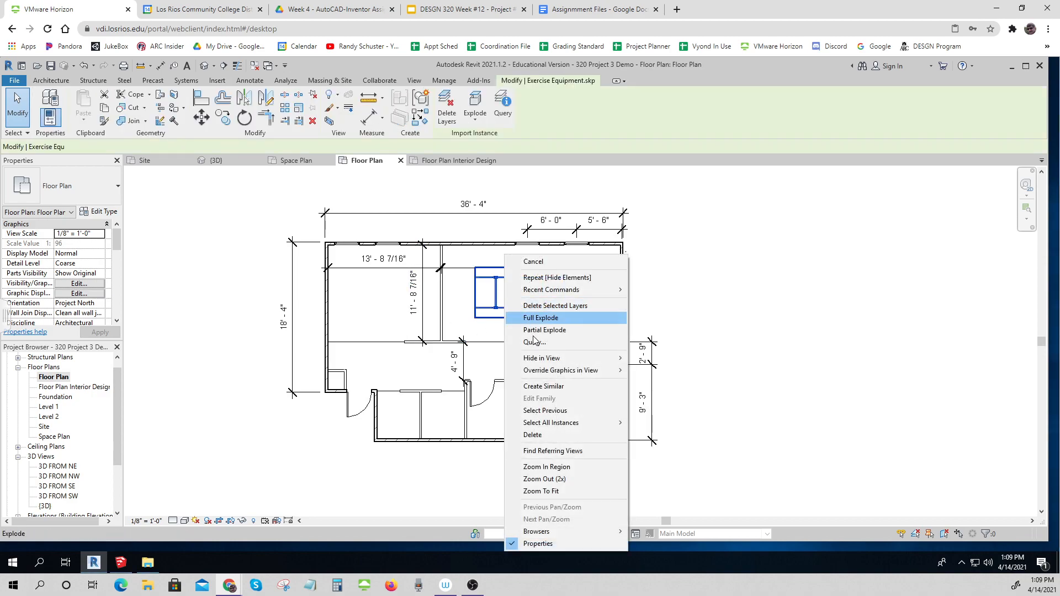
mouse_move(552, 358)
left_click(646, 359)
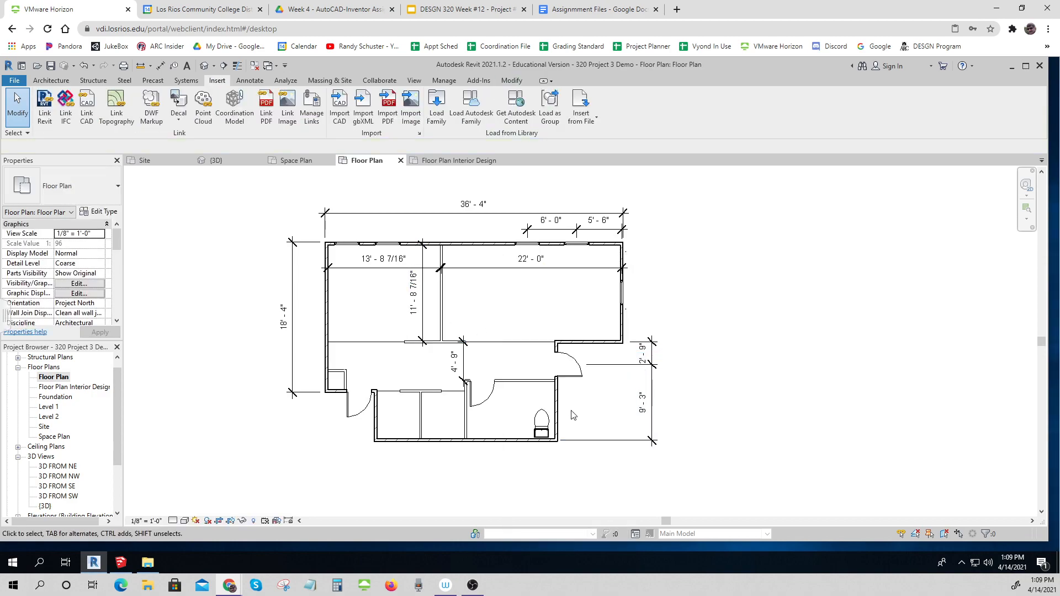
left_click(542, 422)
right_click(541, 422)
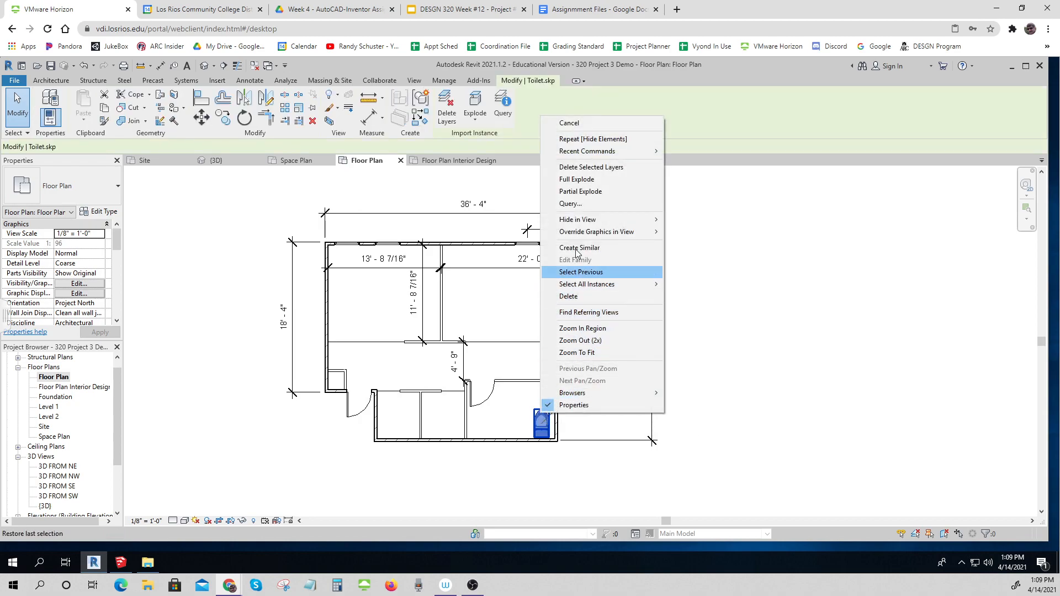
mouse_move(607, 220)
left_click(692, 220)
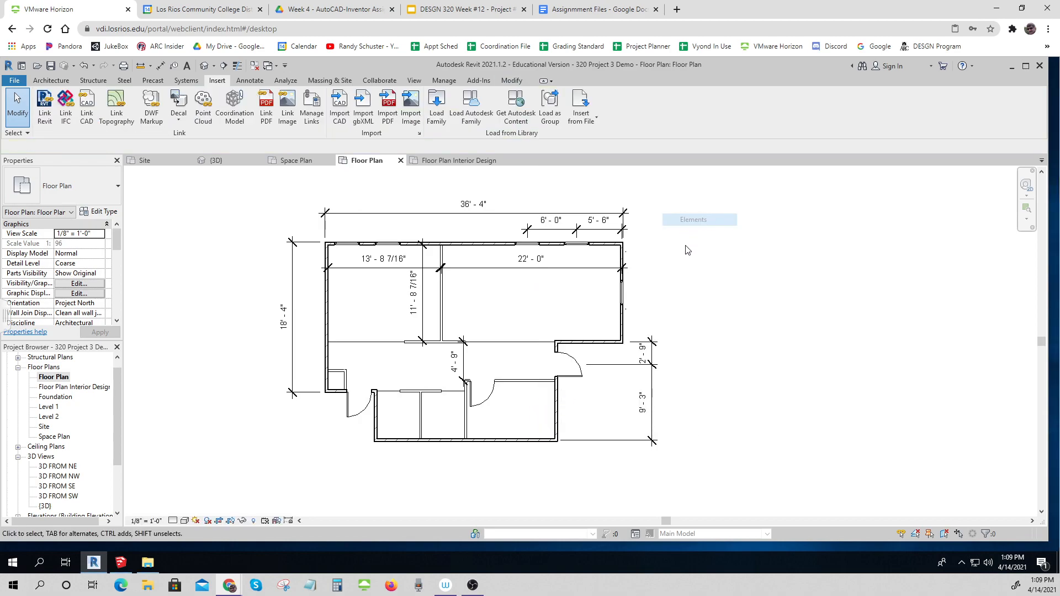
Delete the imported exercise equipment from the Exercise room in the Floor Plan Interior Design view.
double_click(72, 386)
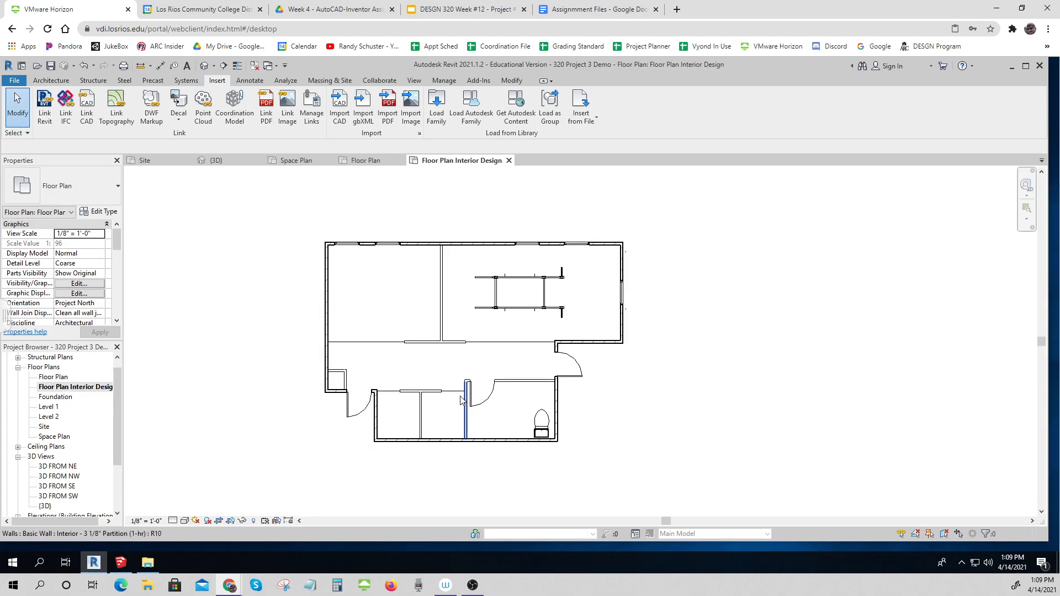
double_click(55, 437)
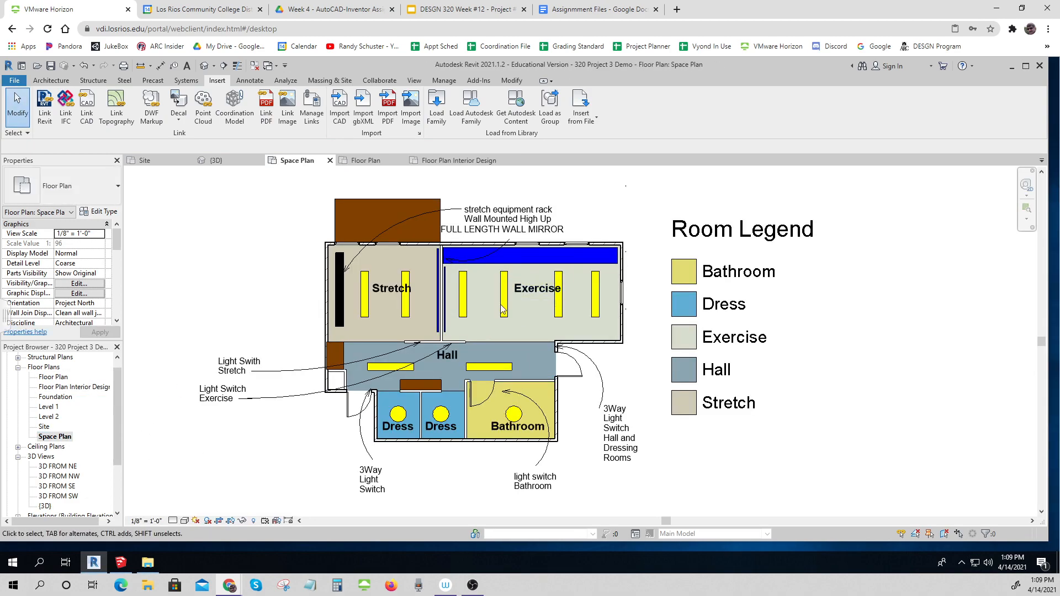
double_click(67, 386)
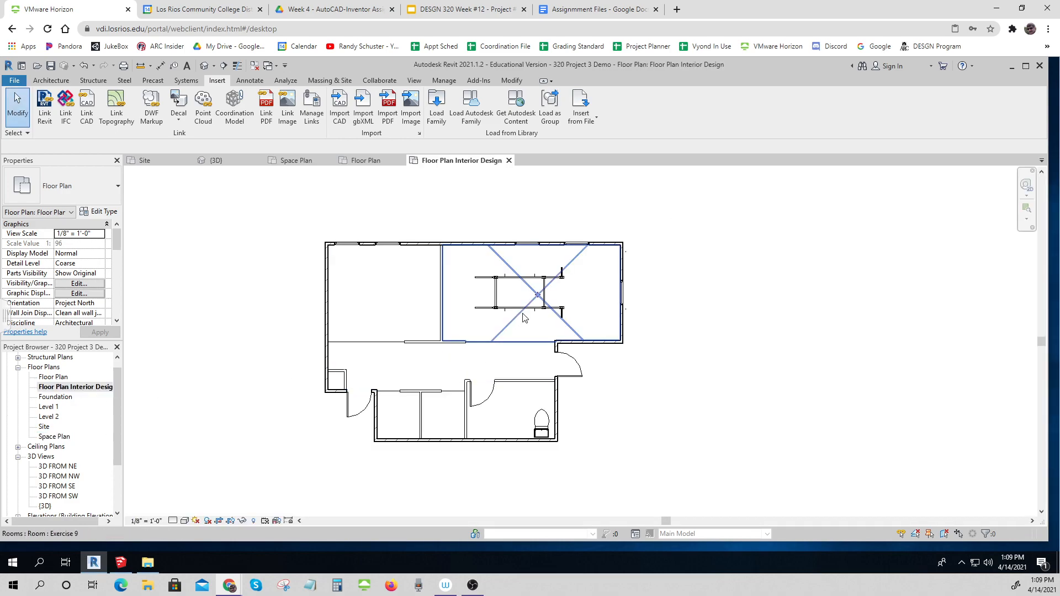
left_click(503, 314)
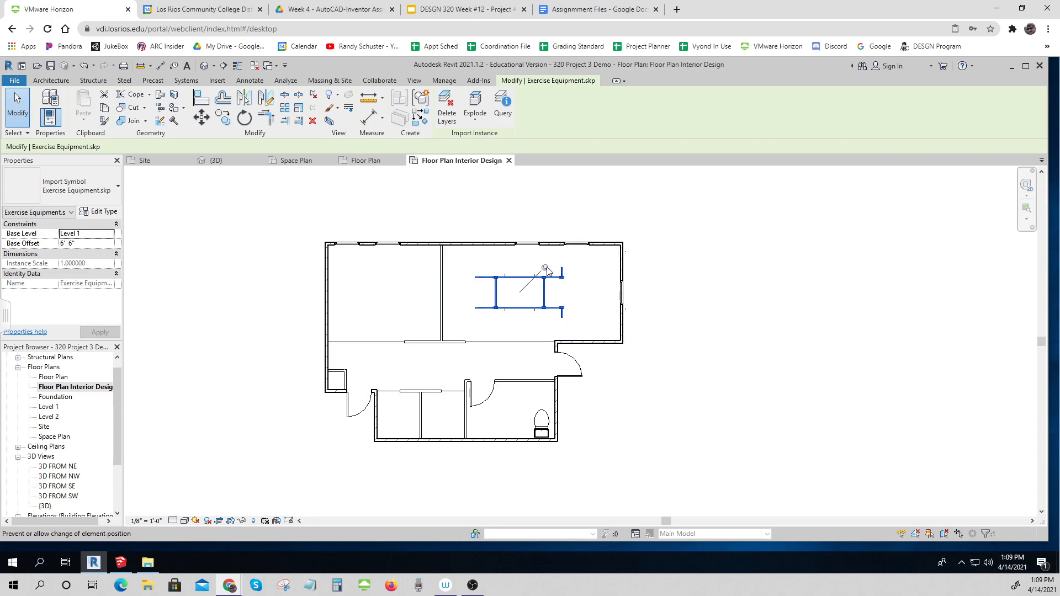
key("Delete")
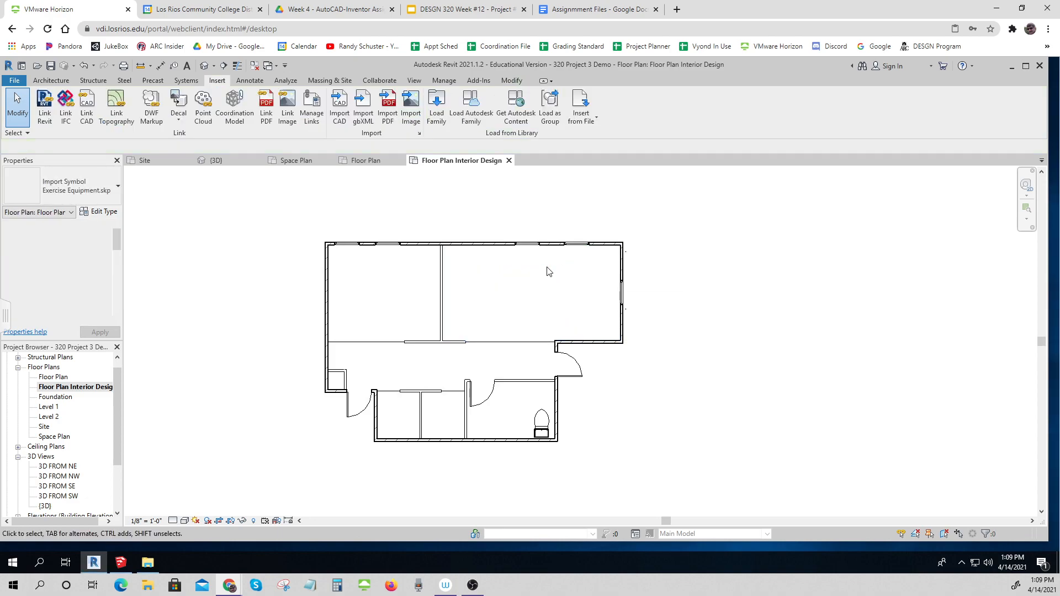
Switch to SketchUp and delete the weight lifting rack component from the Exercise Equipment model.
left_click(119, 563)
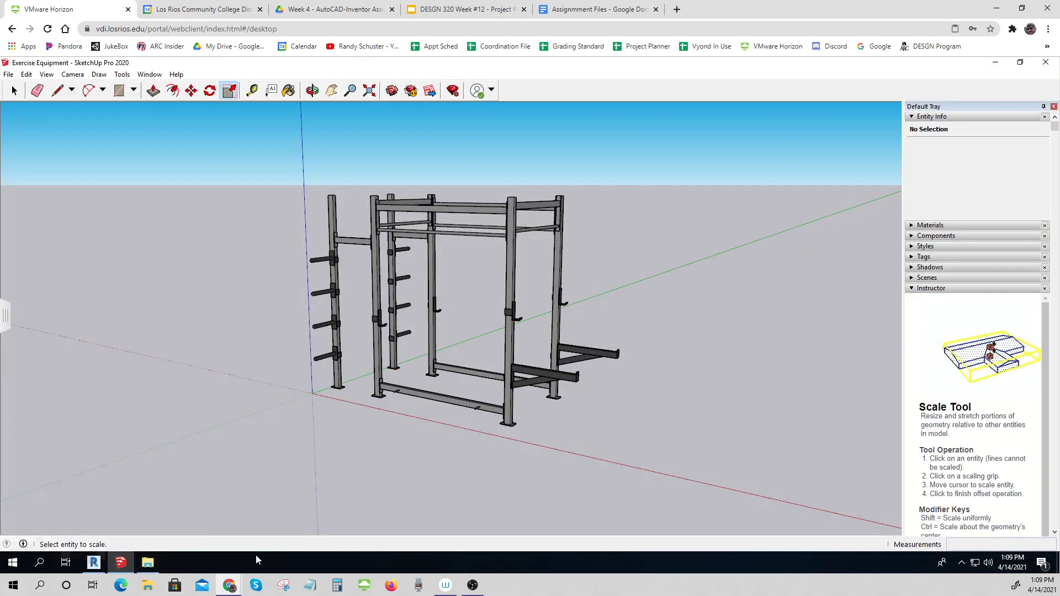
left_click(325, 362)
left_click(811, 288)
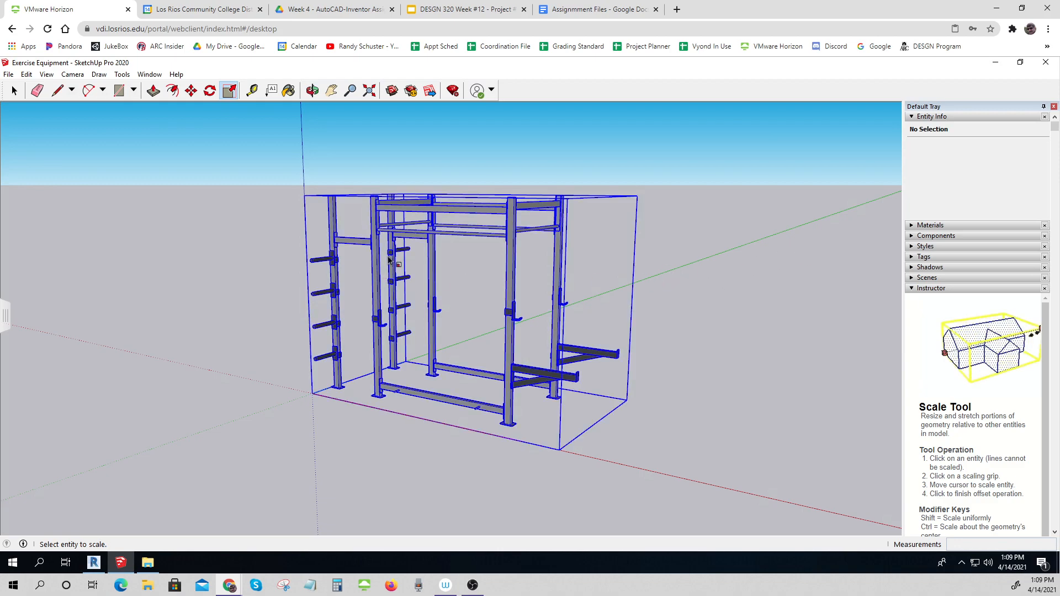
left_click(440, 227)
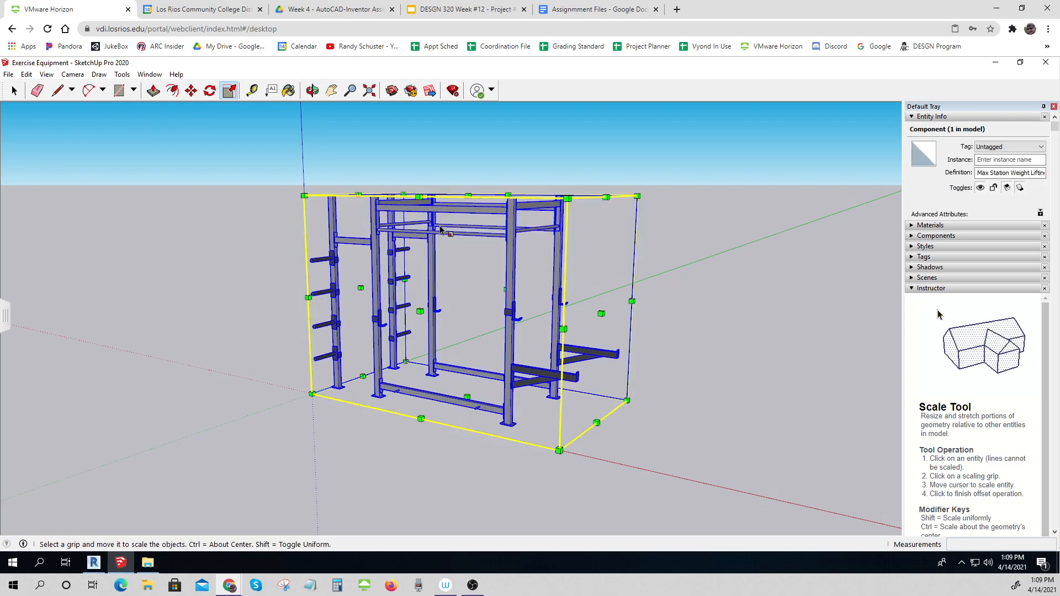
key("Delete")
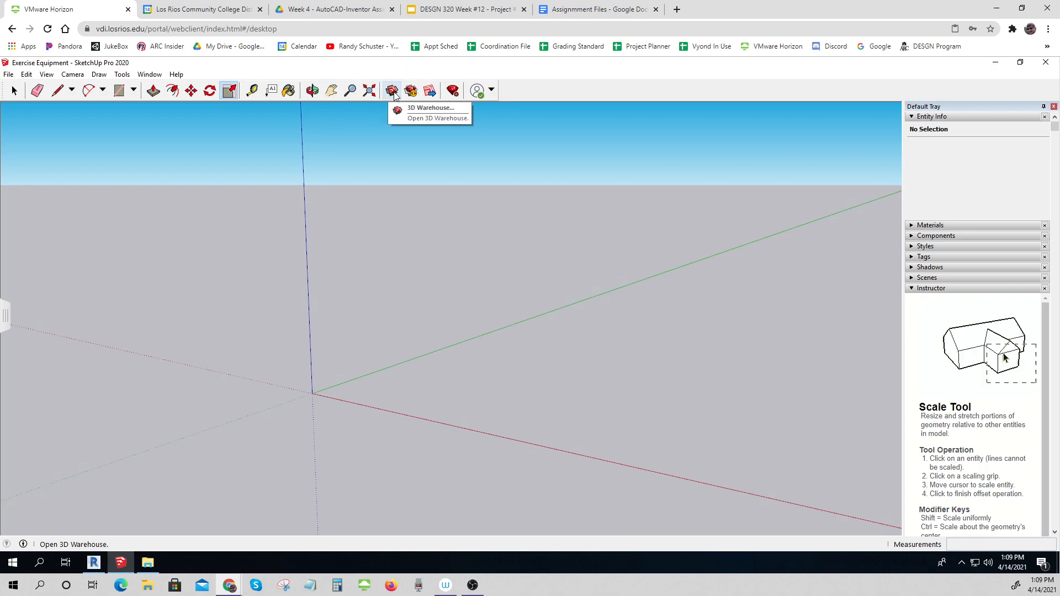
Switch to the Chrome browser, search Google for "3d warehouse sketchup" in a new tab and open the 3D Warehouse search page.
key("ctrl+t")
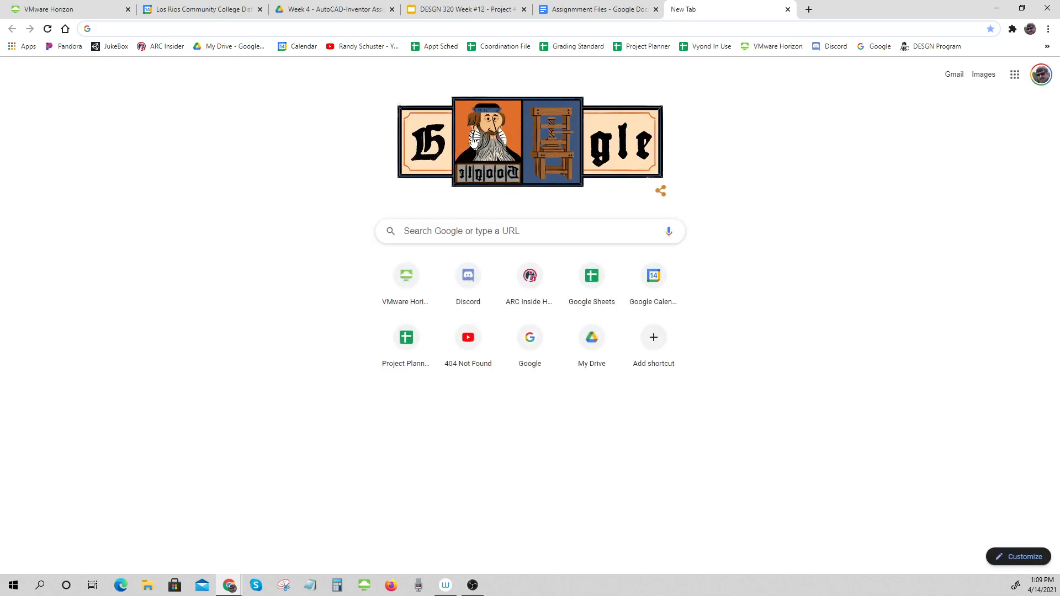
left_click(457, 226)
type("3d warehou")
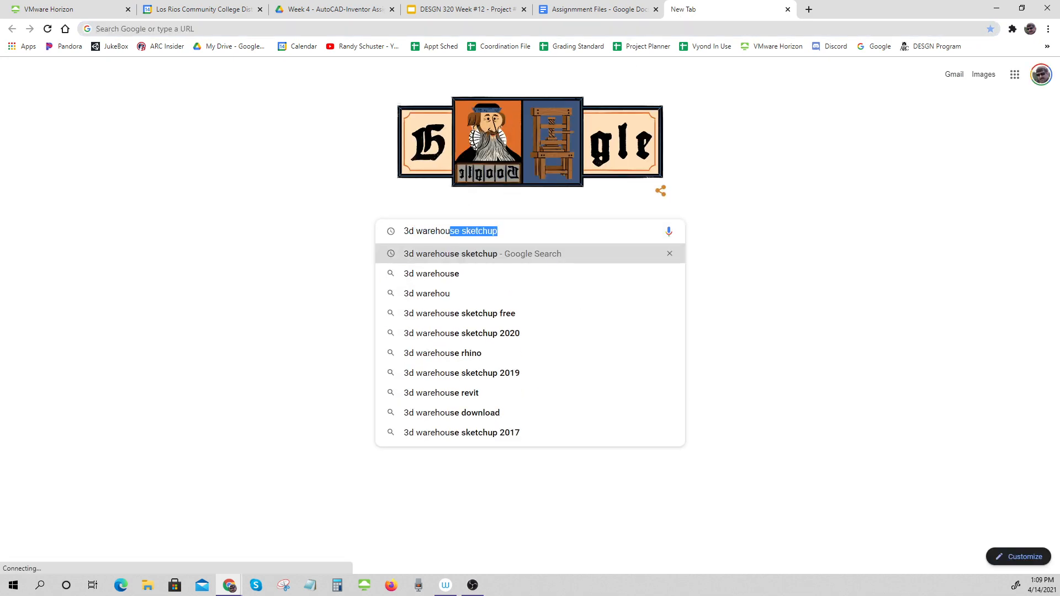
key("Return")
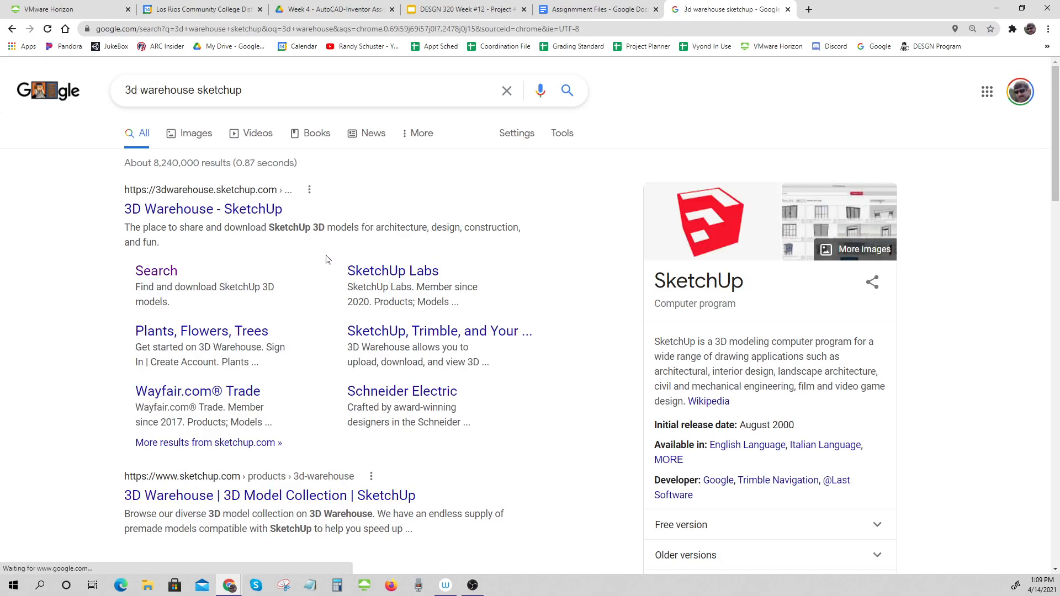
left_click(164, 274)
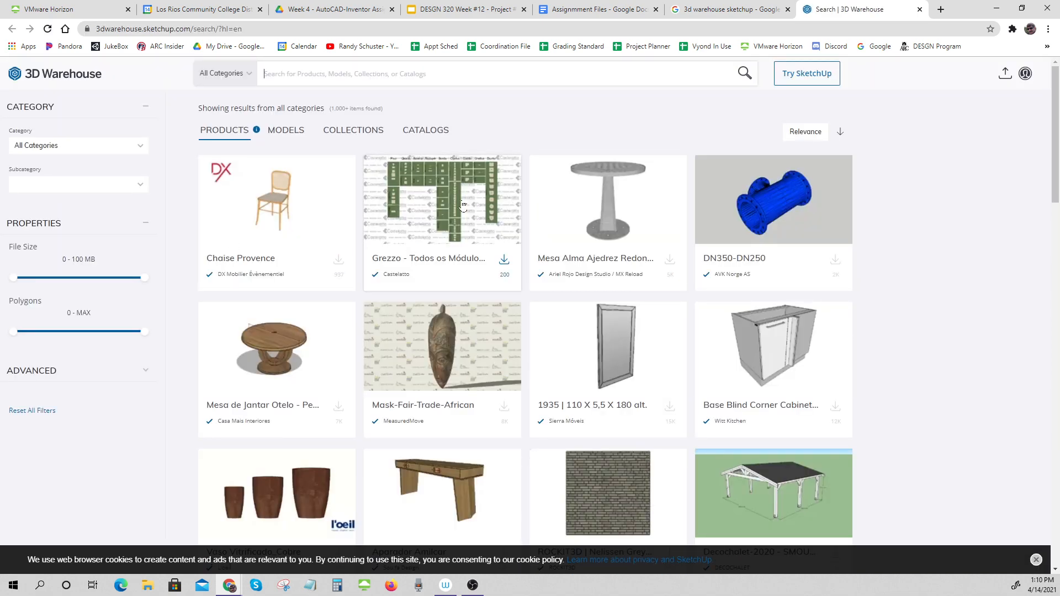
Search 3D Warehouse for "exercise euipment" and restrict the results to models.
type("ex")
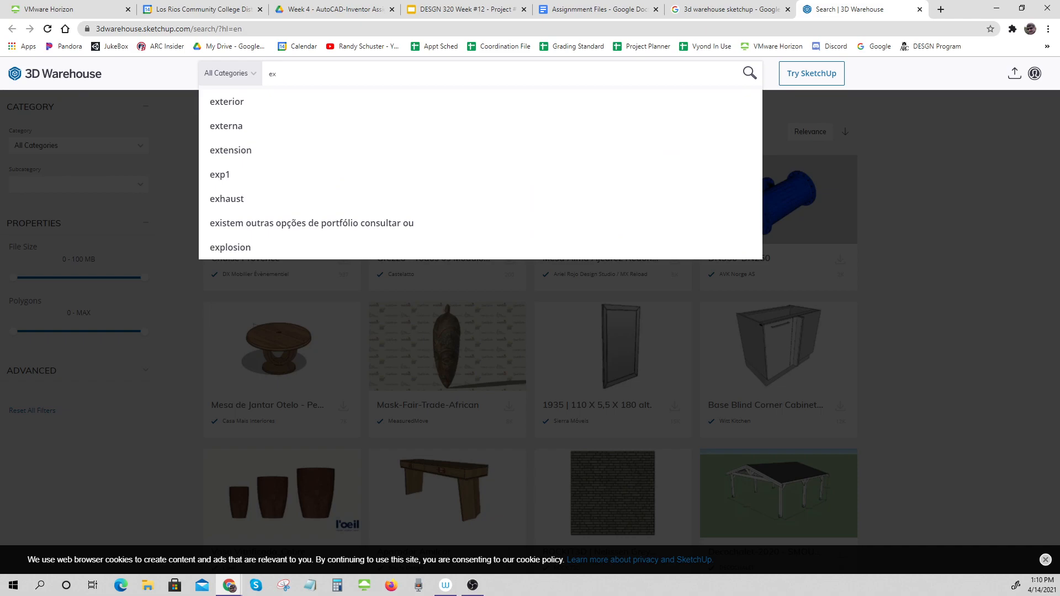
type("ercise ")
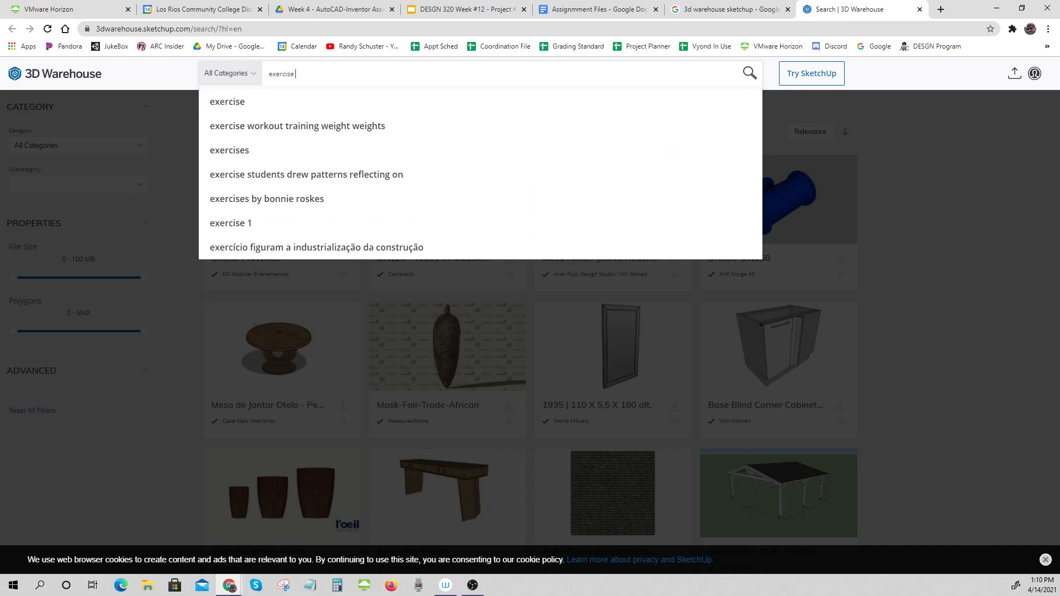
type("euipment")
key("Return")
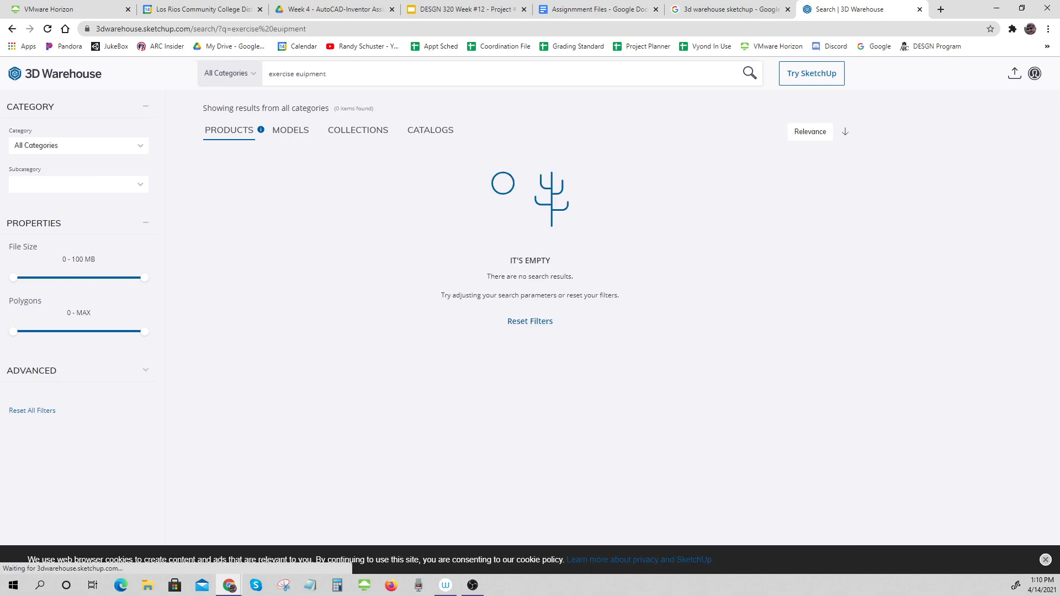
left_click(292, 130)
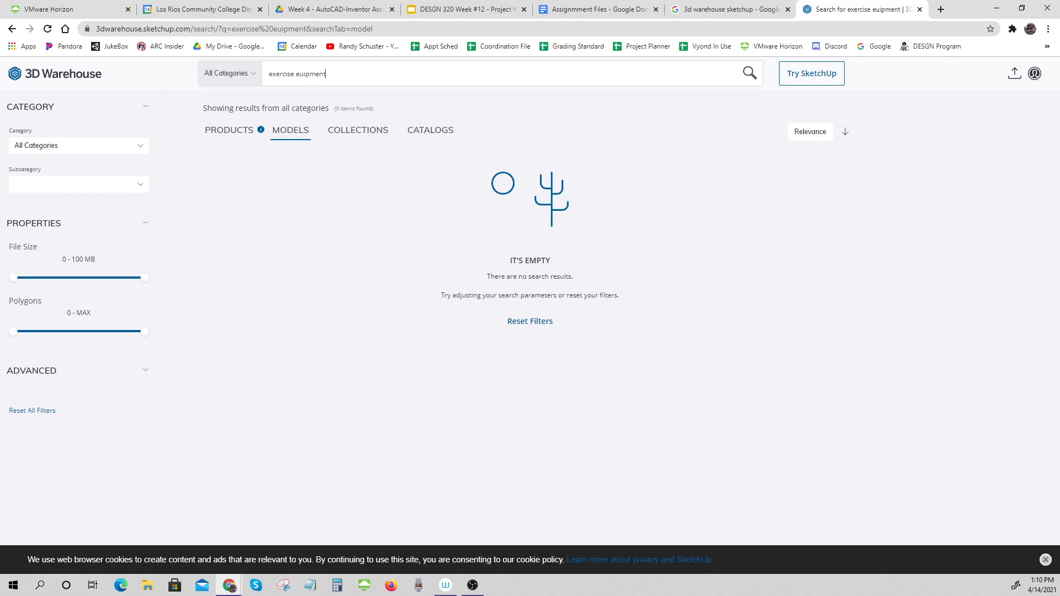
Shorten the model search to "exercise" and look through the results for suitable exercise equipment.
left_click_drag(315, 95, 297, 92)
key("BackSpace")
key("Return")
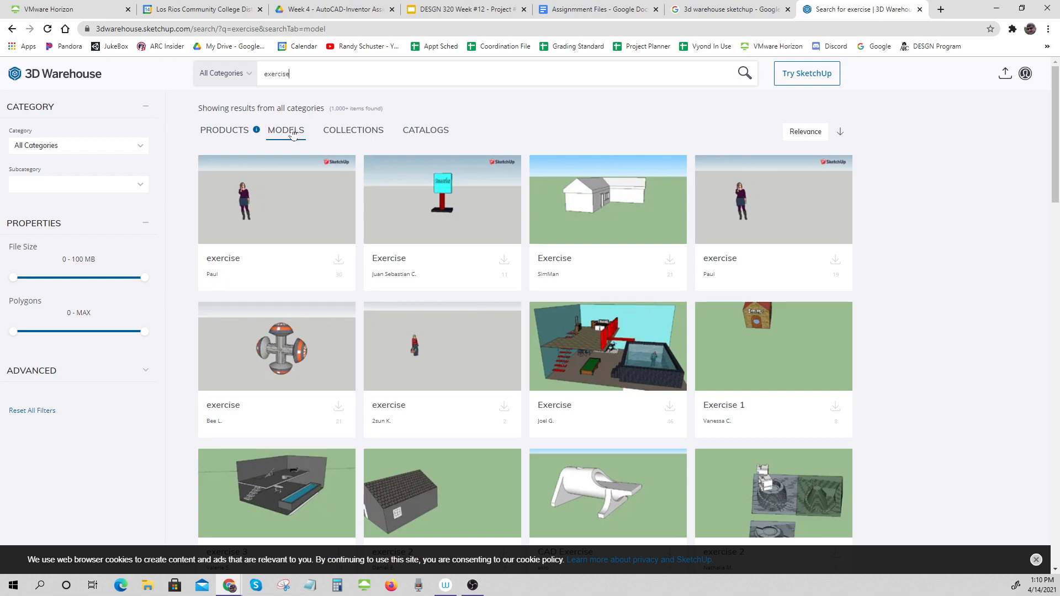
scroll(439, 287, "down", 7)
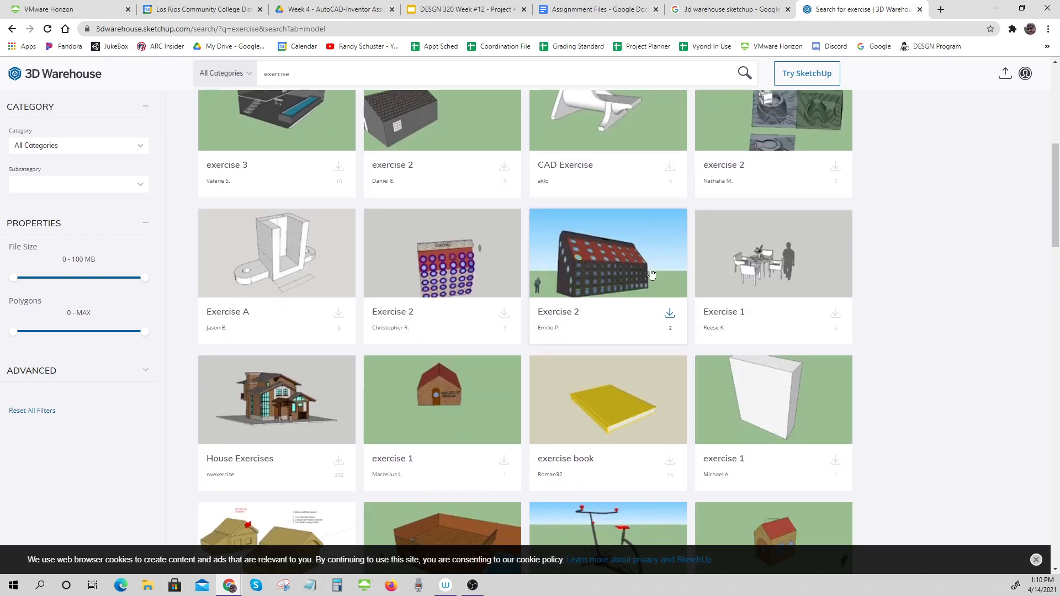
scroll(652, 275, "down", 4)
scroll(622, 326, "down", 5)
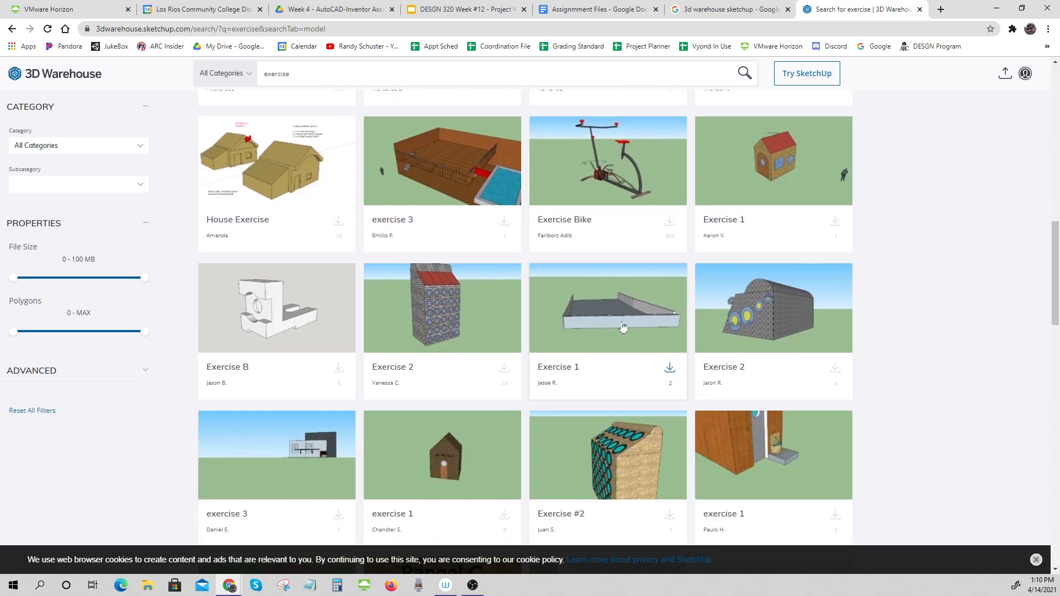
scroll(622, 326, "down", 3)
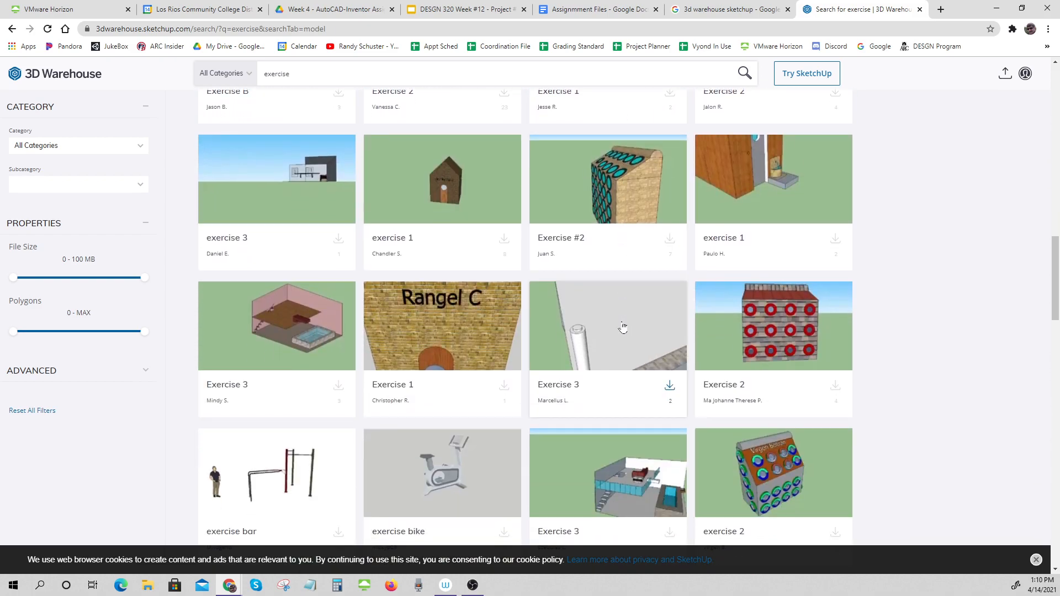
scroll(482, 202, "up", 15)
middle_click(480, 195)
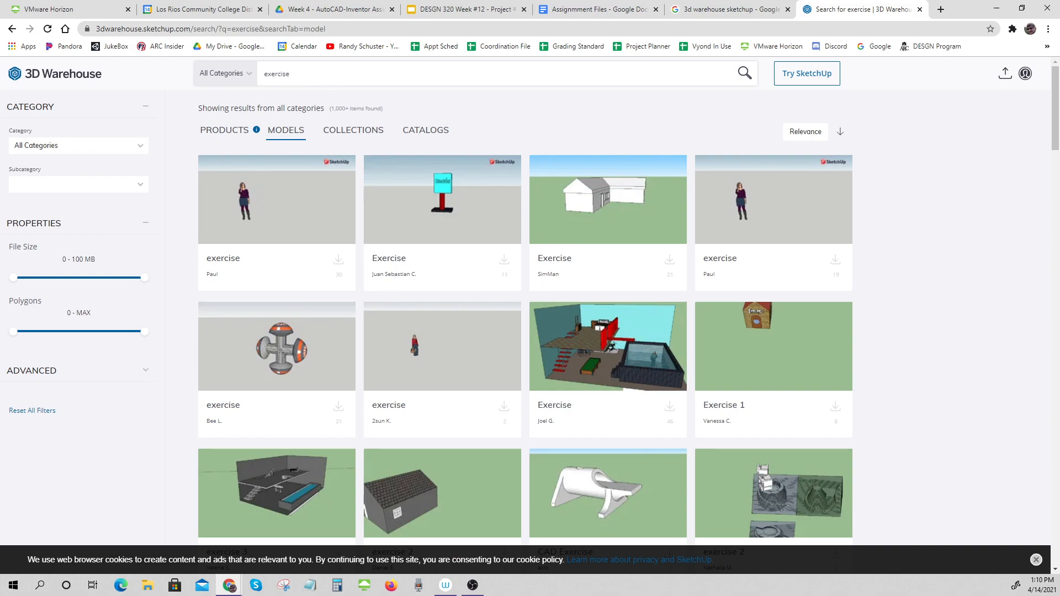
Search the models for "stretch equipment" and look through the results for a suitable machine.
key("ctrl+a")
type("stretch")
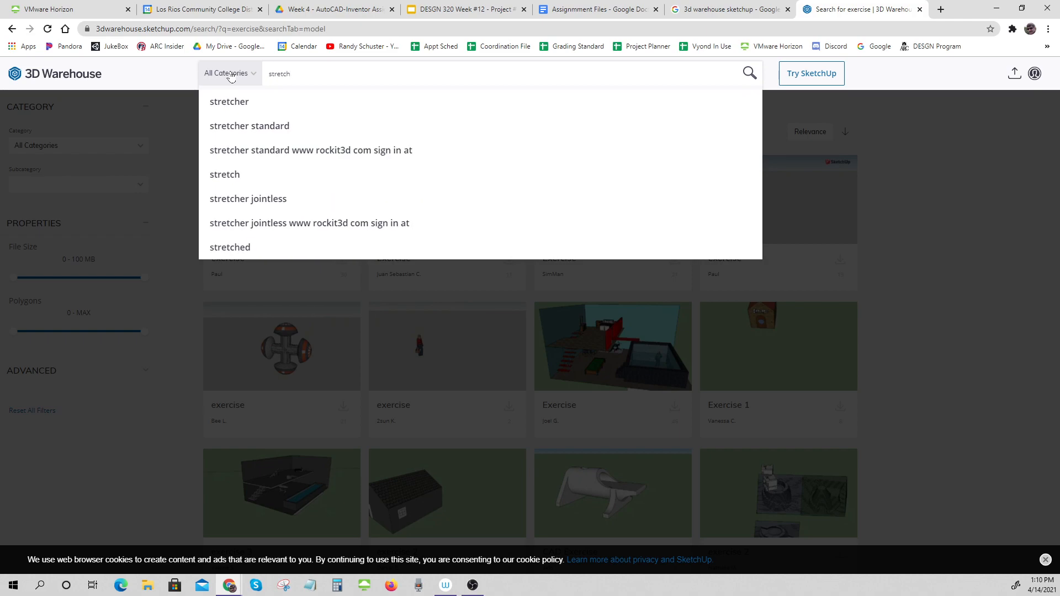
type(" e")
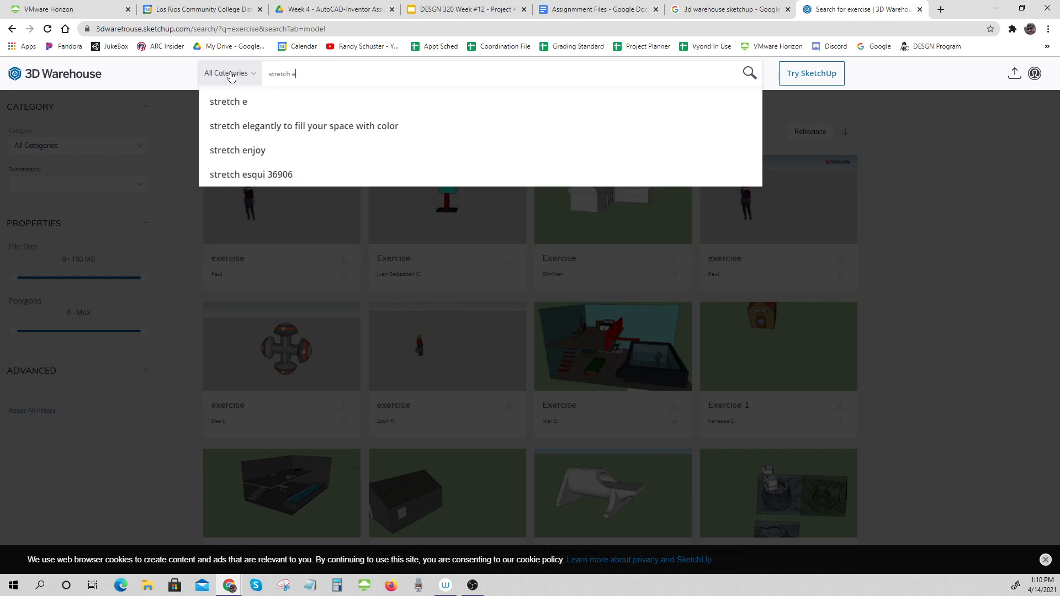
type("u")
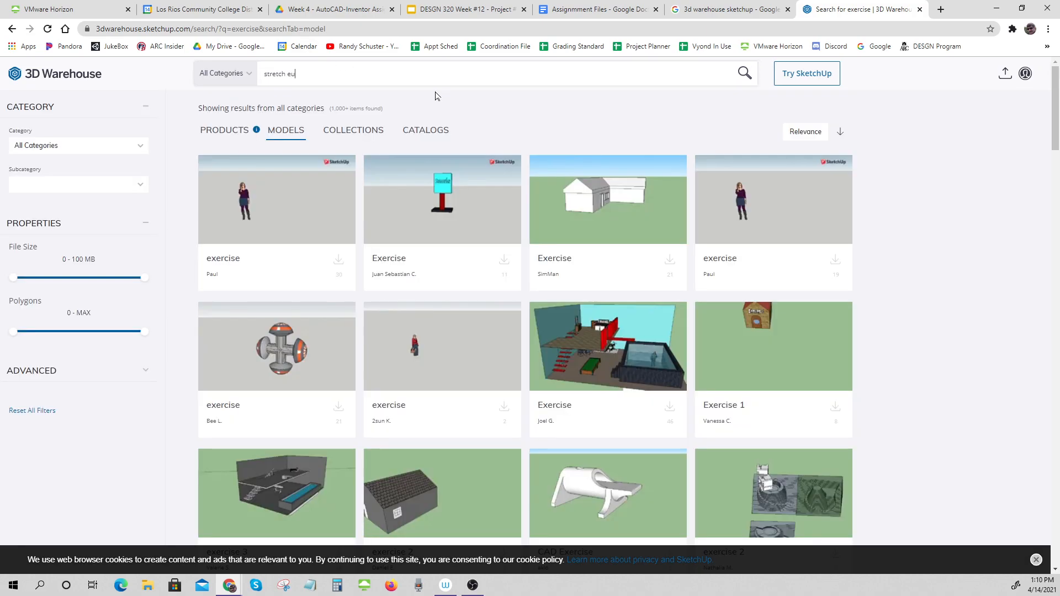
type("q")
type("nt")
key("Return")
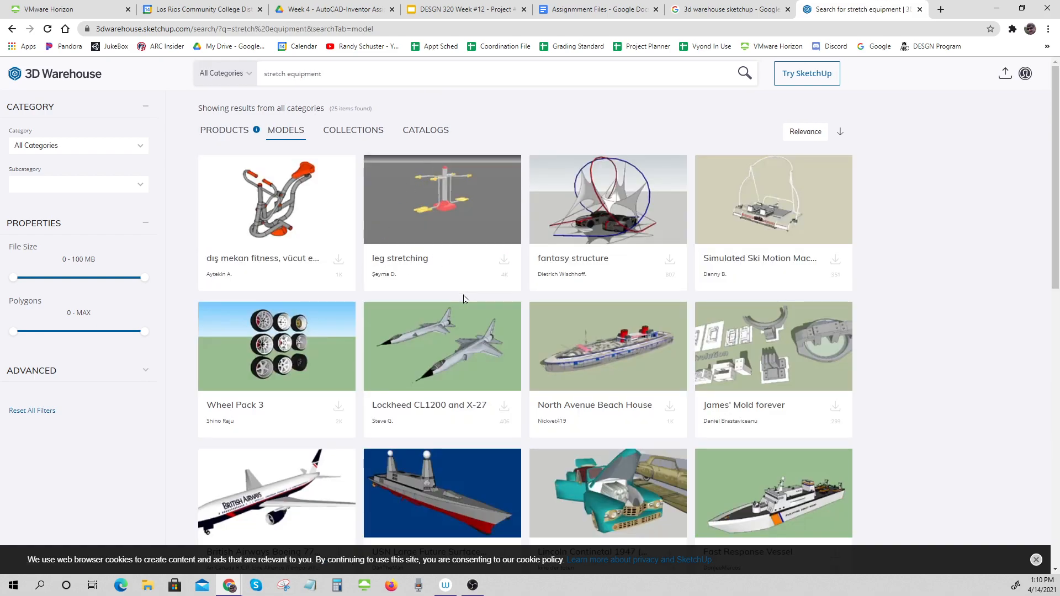
scroll(463, 299, "down", 10)
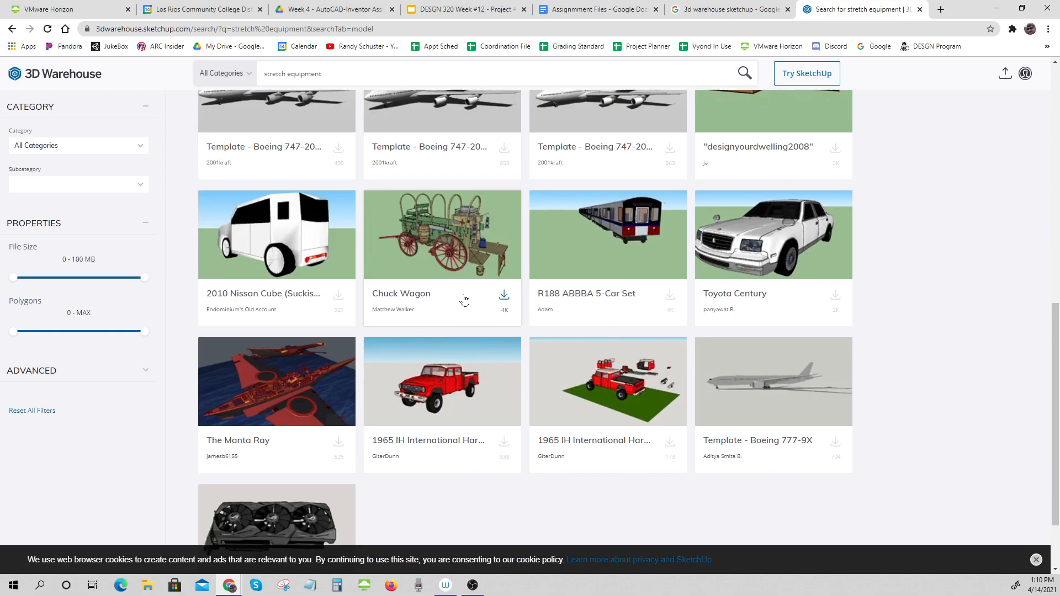
scroll(465, 301, "down", 2)
scroll(434, 222, "up", 9)
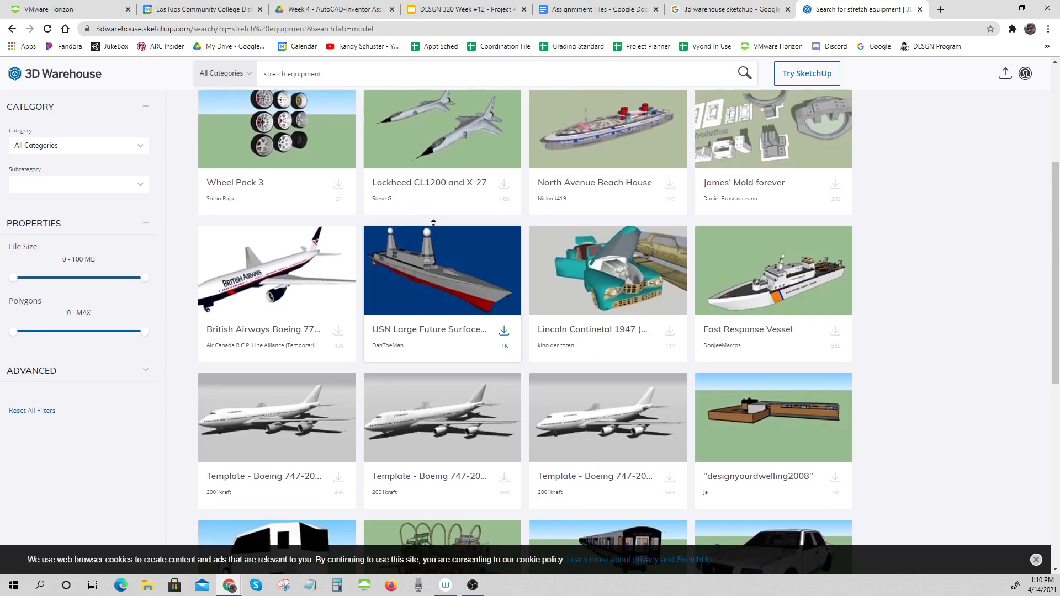
scroll(433, 223, "up", 5)
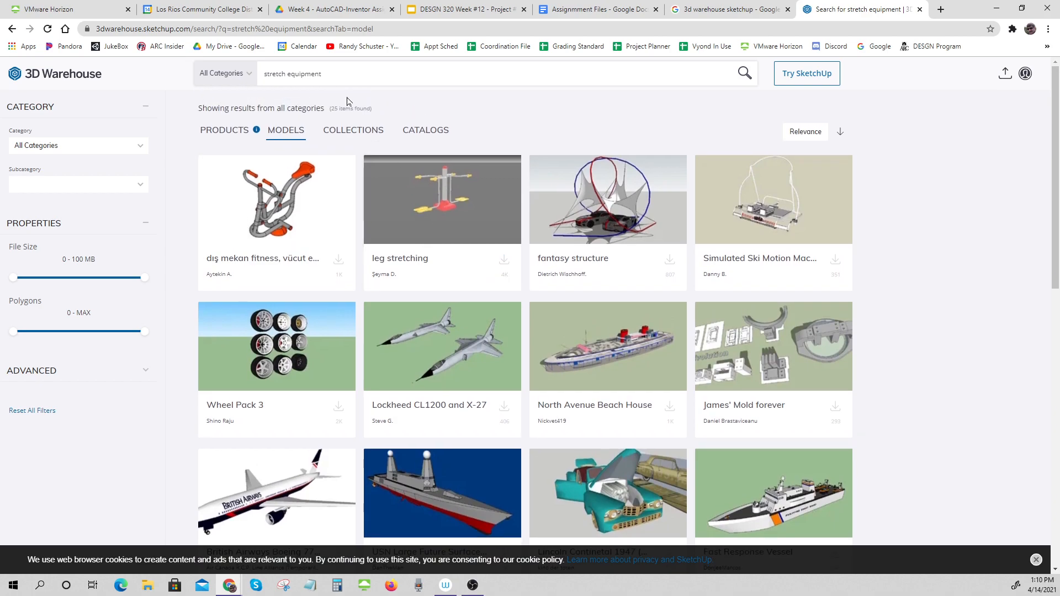
Search the models using the suggested phrase "exercise workout training weight weights".
left_click_drag(321, 73, 264, 73)
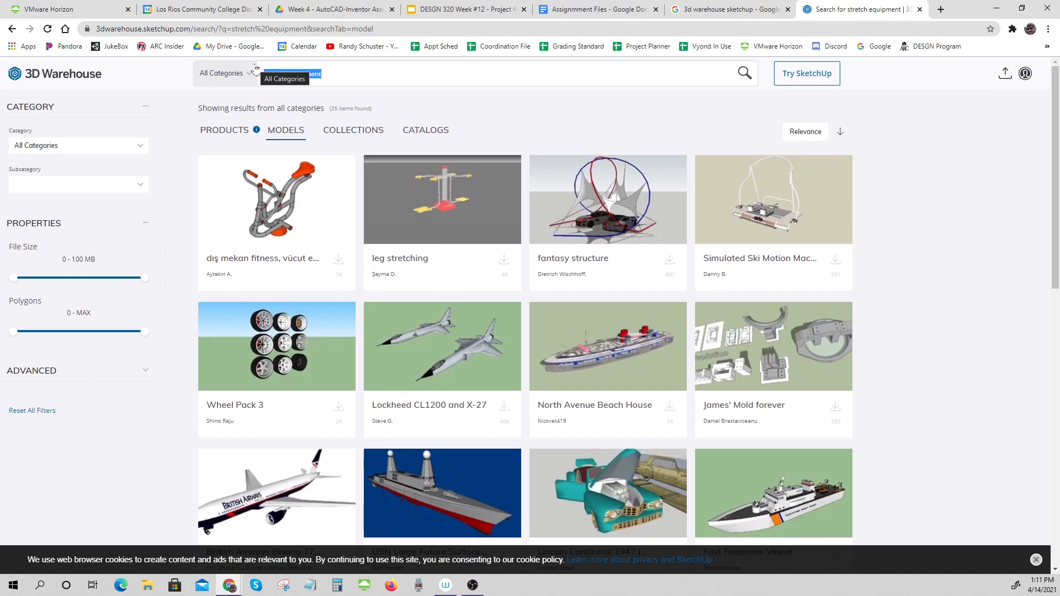
type("e")
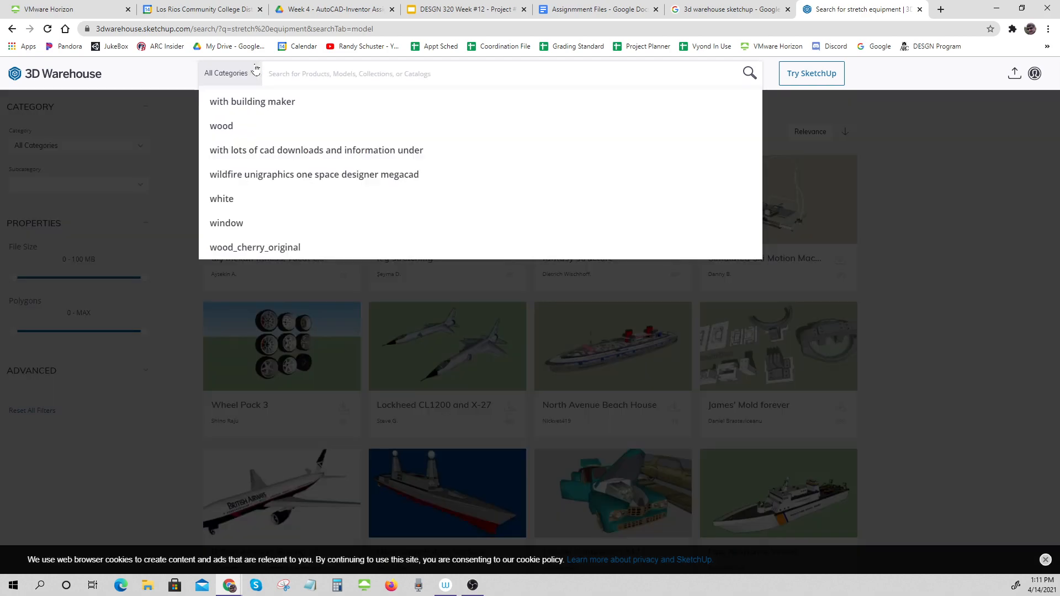
type("xercise")
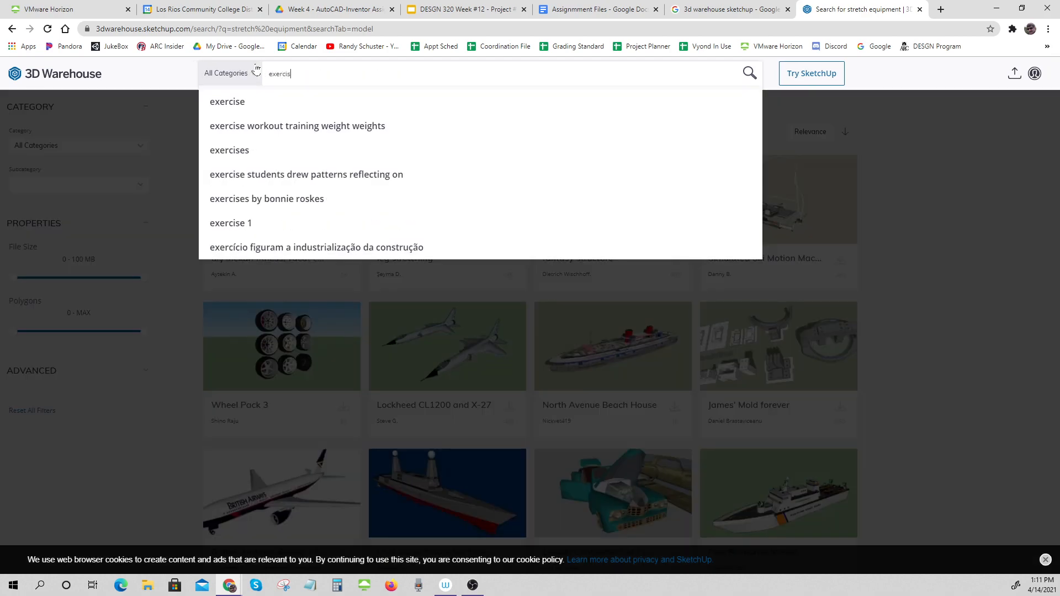
left_click(302, 127)
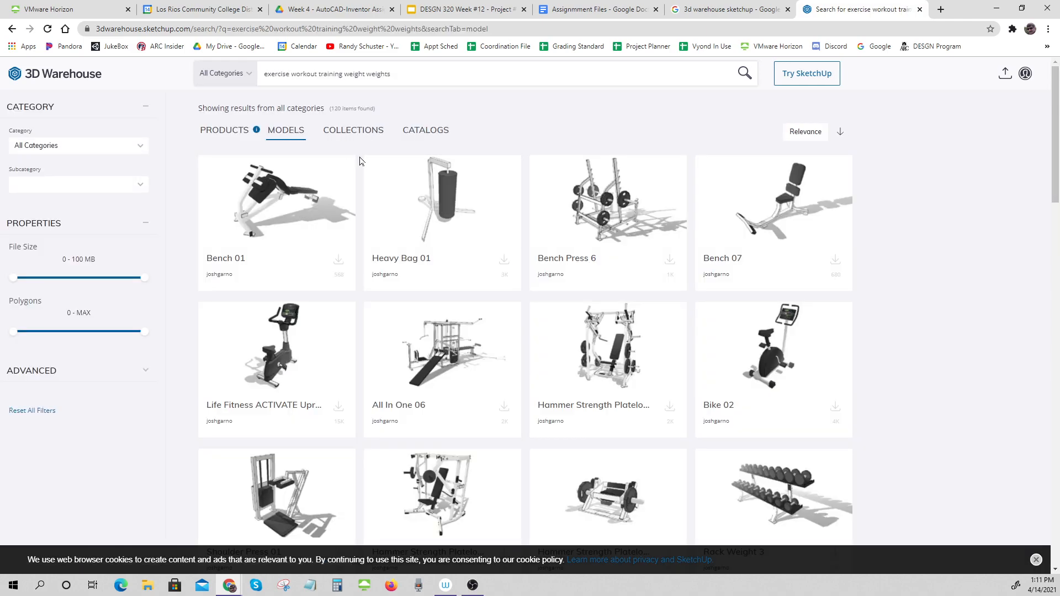
Examine the gym equipment models in the workout search results for a suitable exercise machine.
scroll(517, 328, "down", 3)
scroll(517, 328, "down", 4)
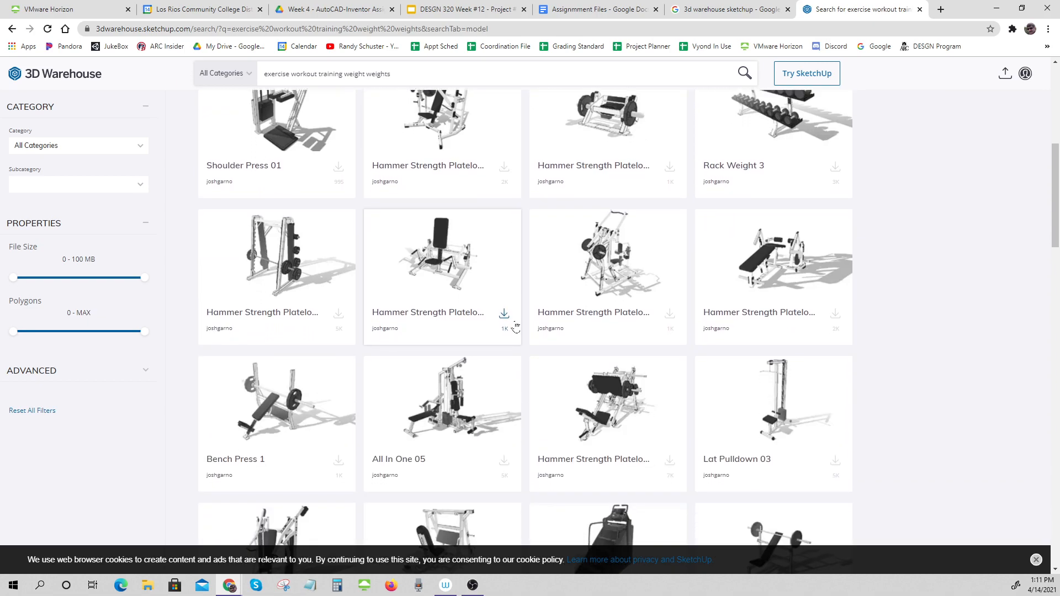
scroll(534, 348, "down", 5)
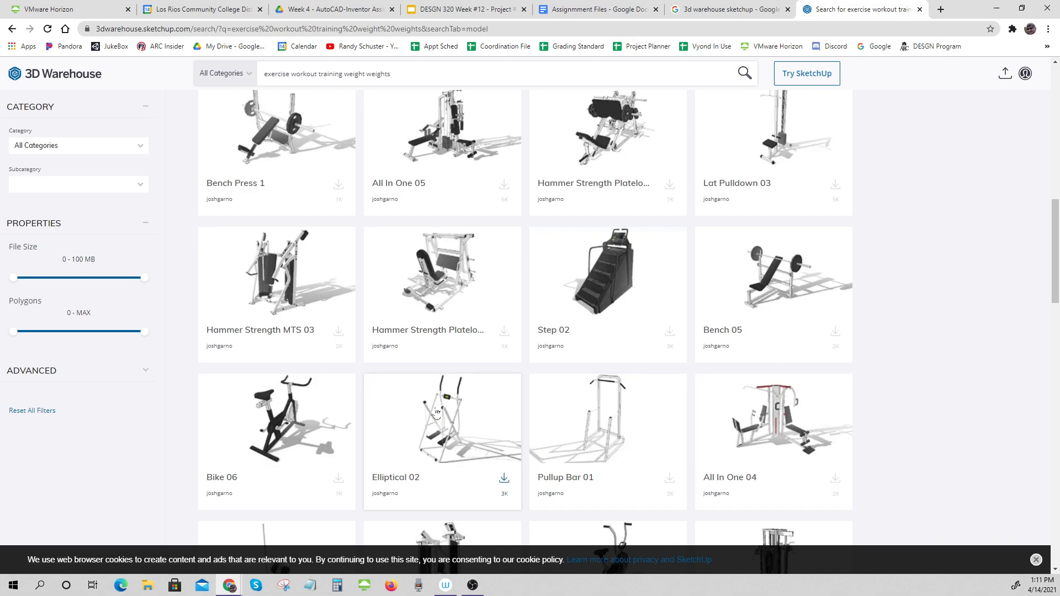
scroll(395, 372, "down", 2)
scroll(395, 371, "down", 2)
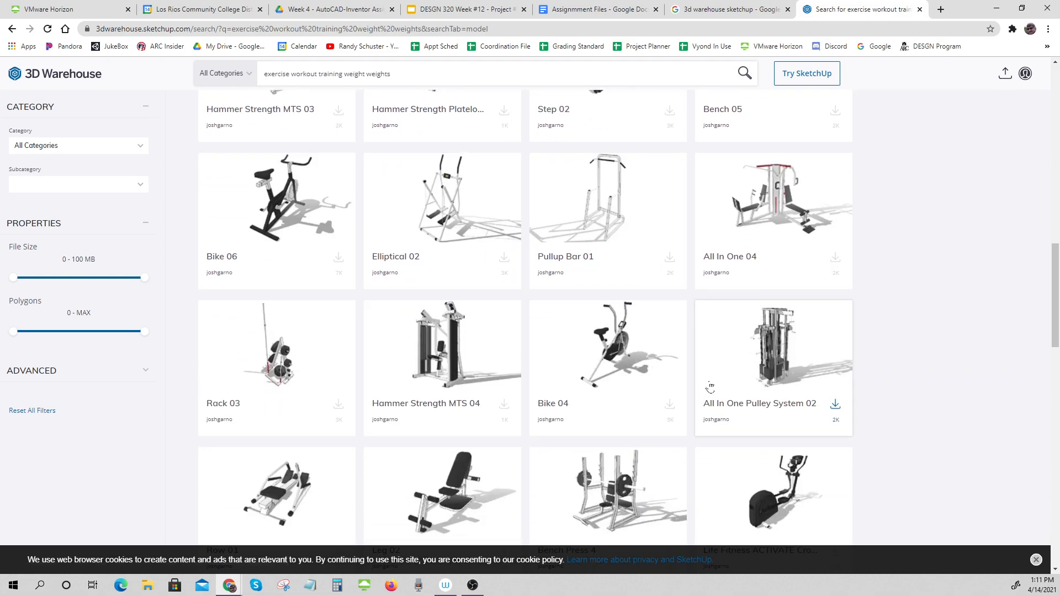
scroll(750, 394, "down", 1)
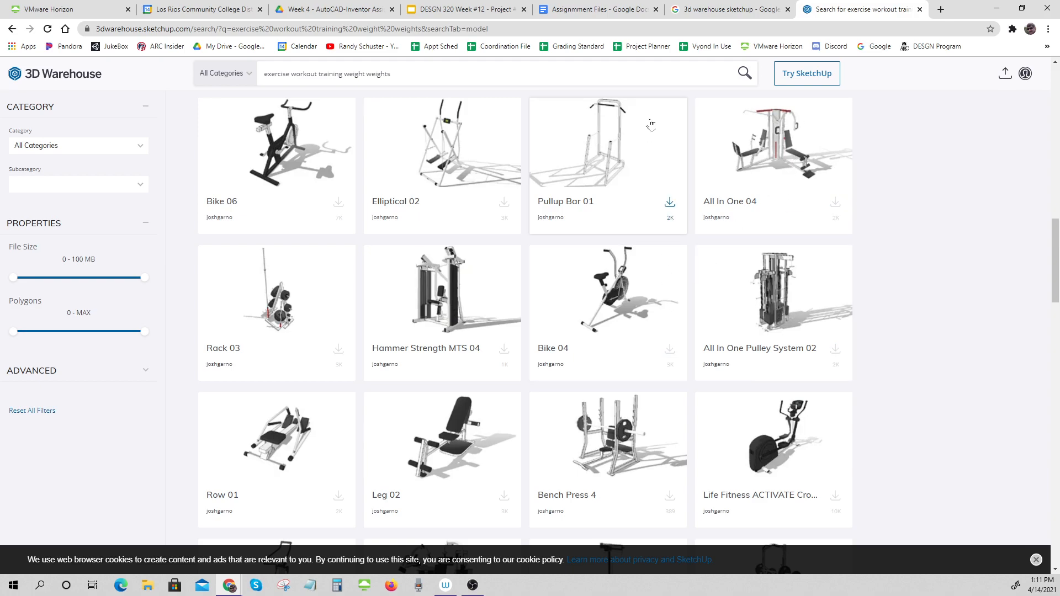
scroll(594, 212, "down", 3)
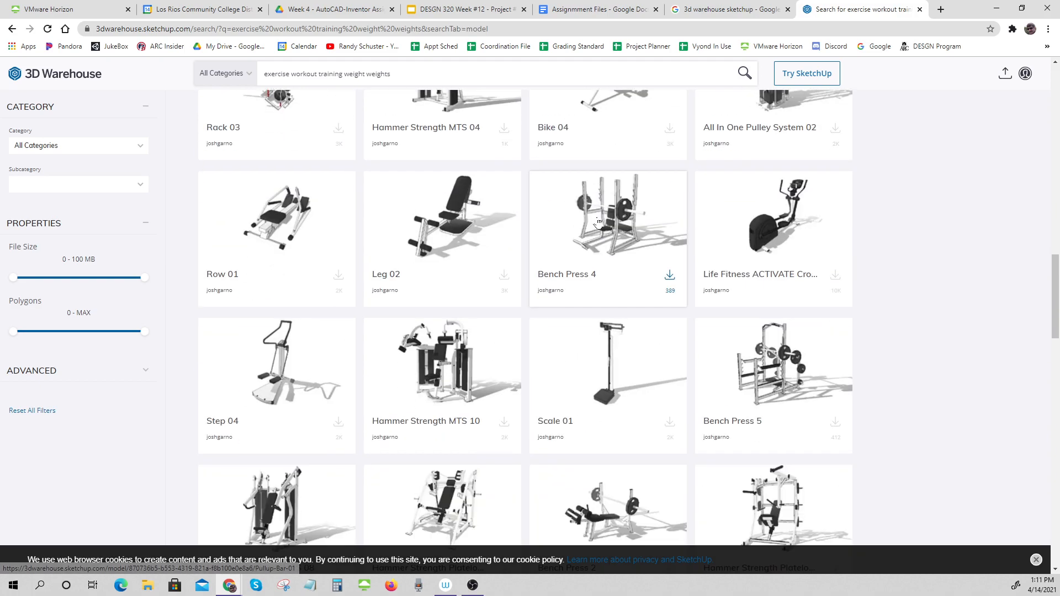
scroll(445, 198, "up", 12)
scroll(445, 197, "up", 5)
Search the models for "bowflex", view the details of the Bowflex model and return to the results.
left_click_drag(390, 74, 173, 86)
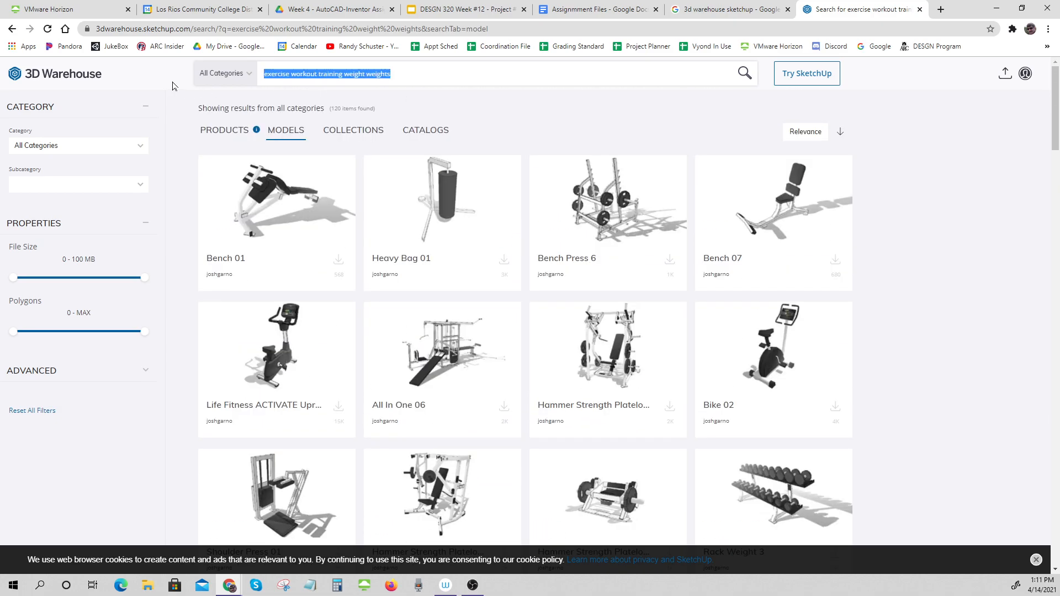
type("bowfel")
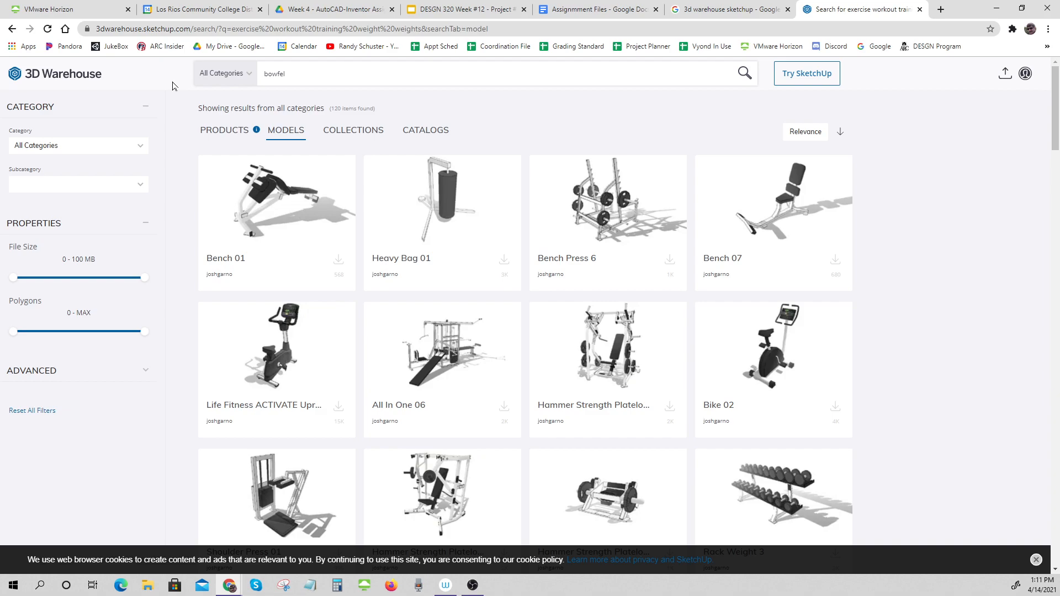
key("BackSpace")
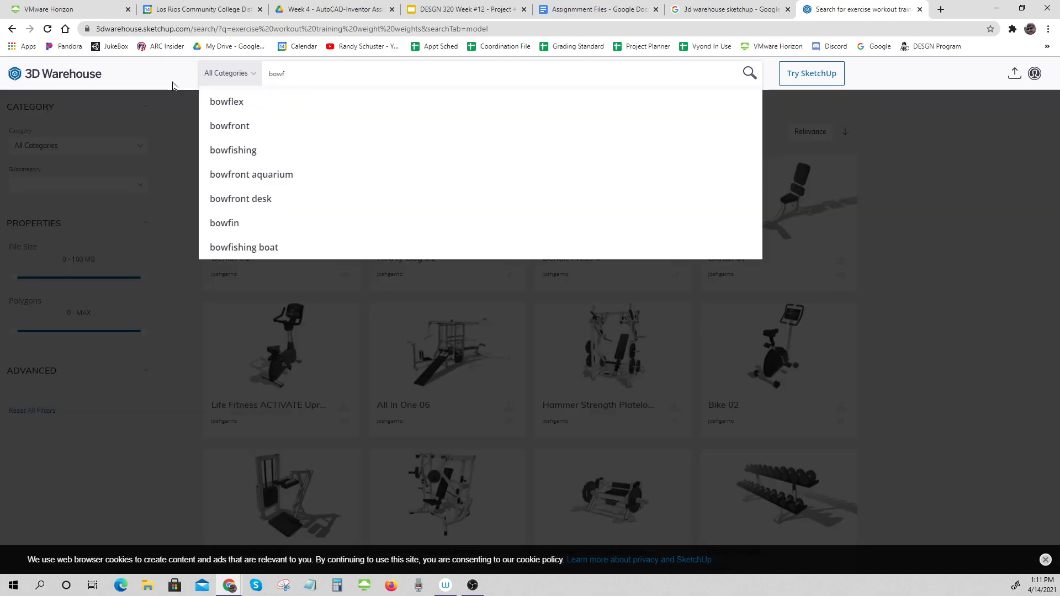
left_click(218, 104)
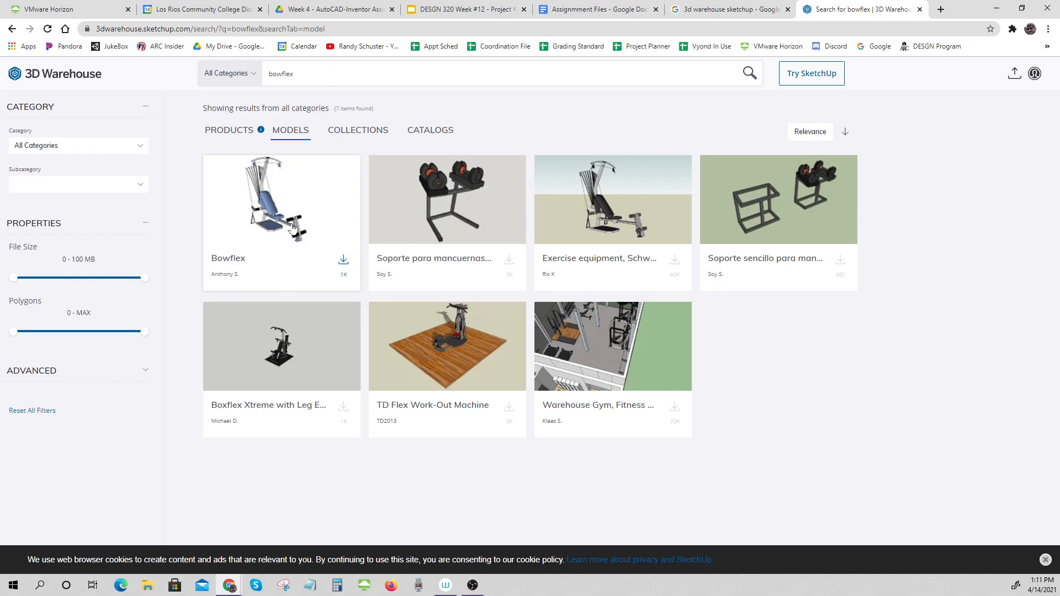
left_click(276, 218)
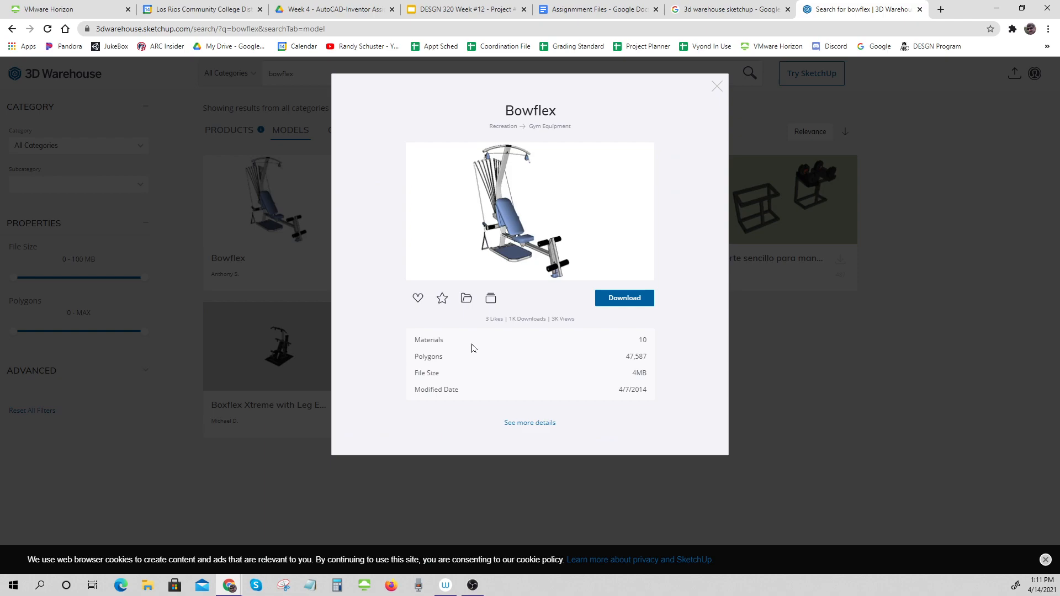
left_click(716, 87)
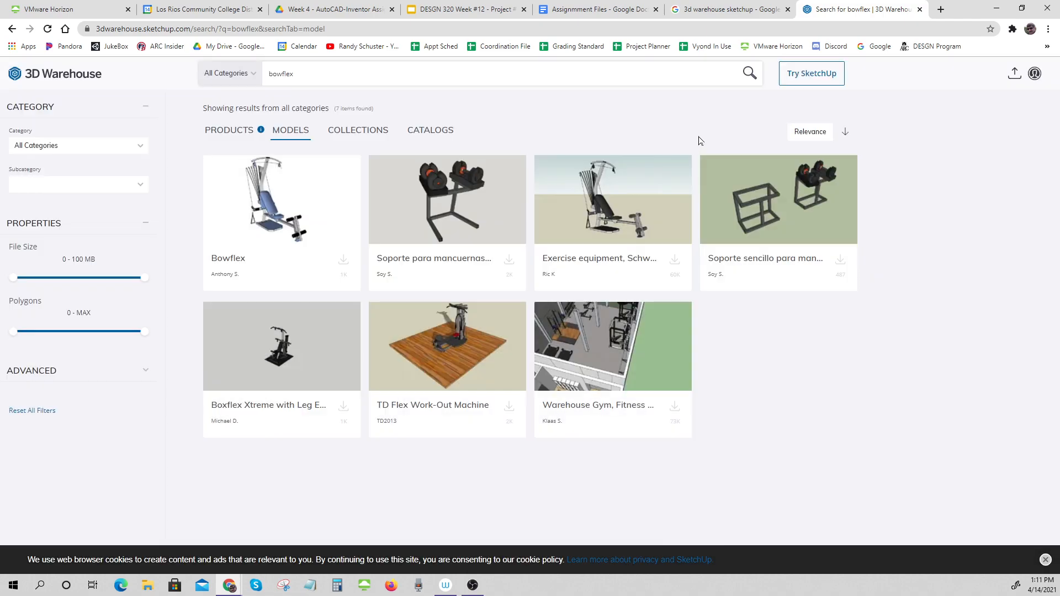
Check the details of the Schwinn exercise equipment, TD Flex Work-Out Machine and Boxflex Xtreme with Leg Extension models in the bowflex results.
left_click(624, 187)
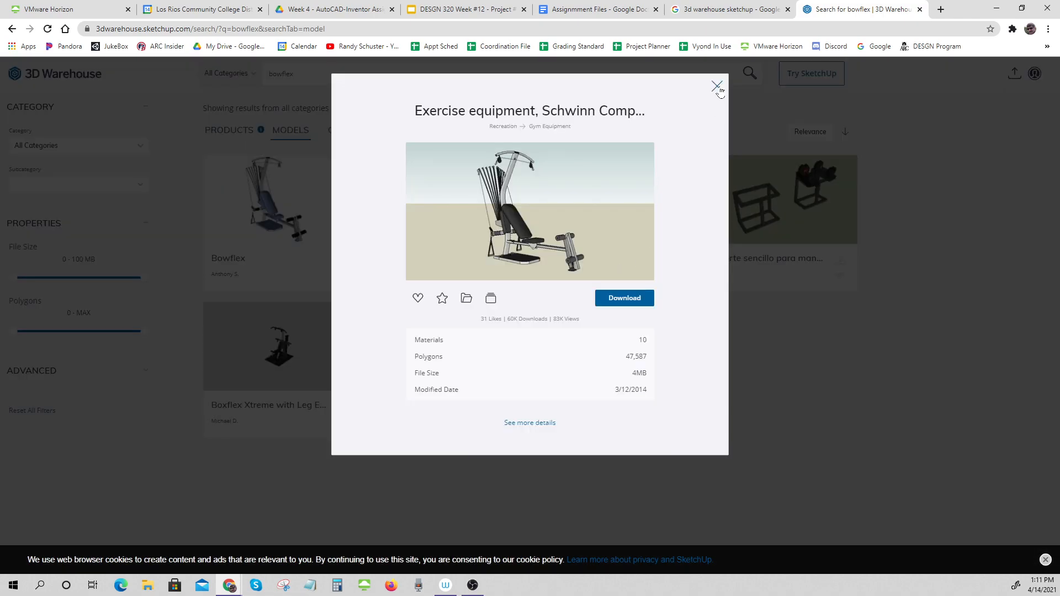
left_click(716, 87)
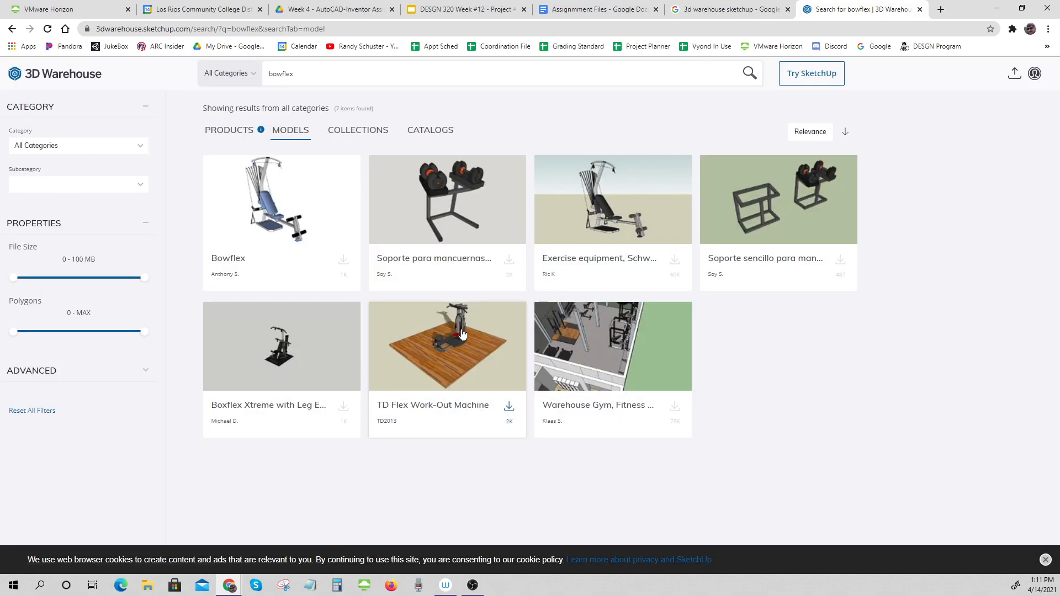
left_click(464, 336)
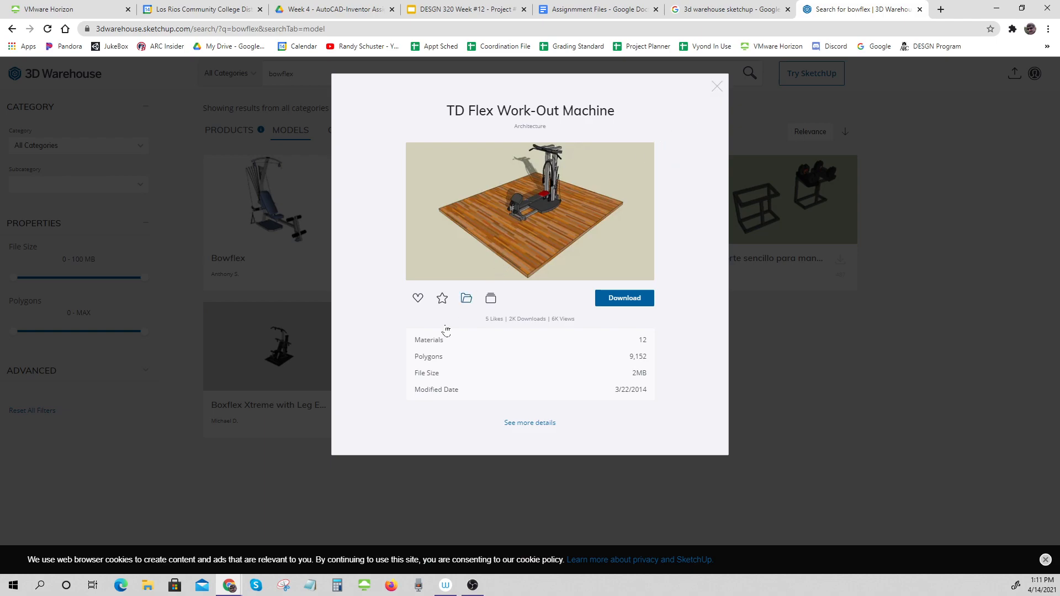
left_click(712, 89)
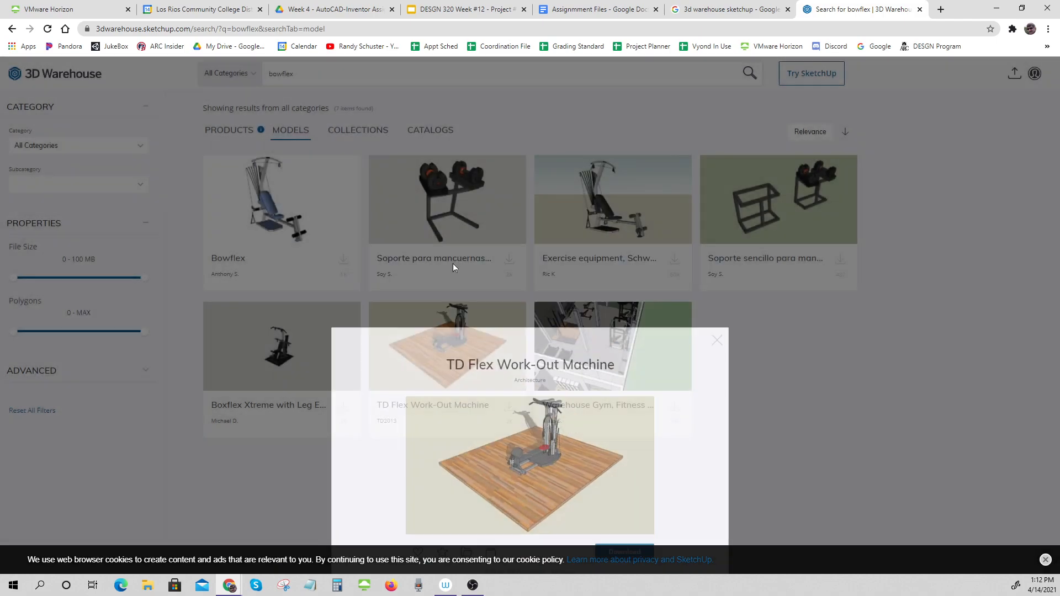
left_click(348, 347)
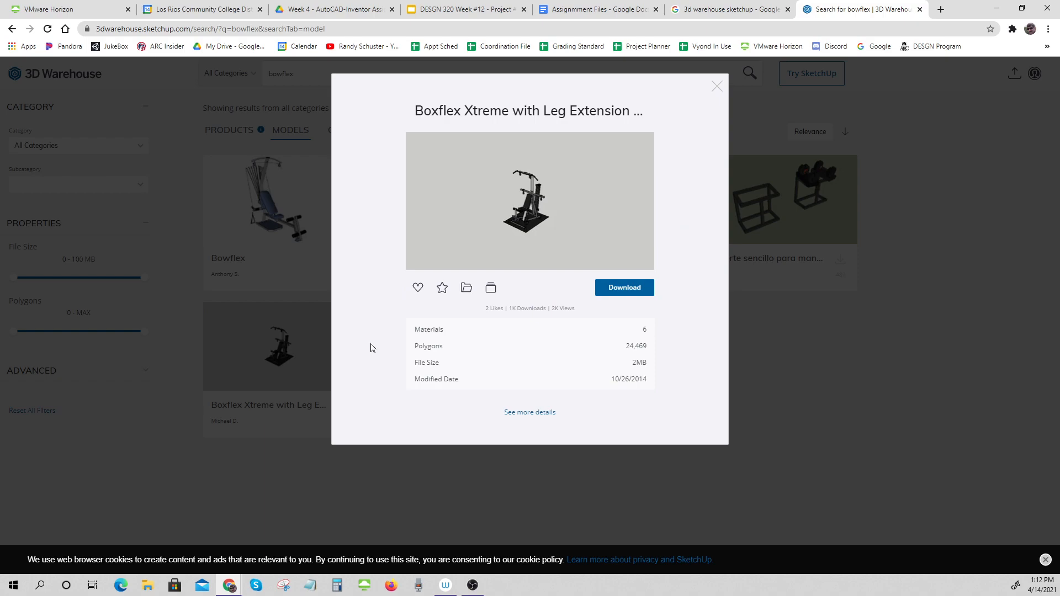
left_click(716, 89)
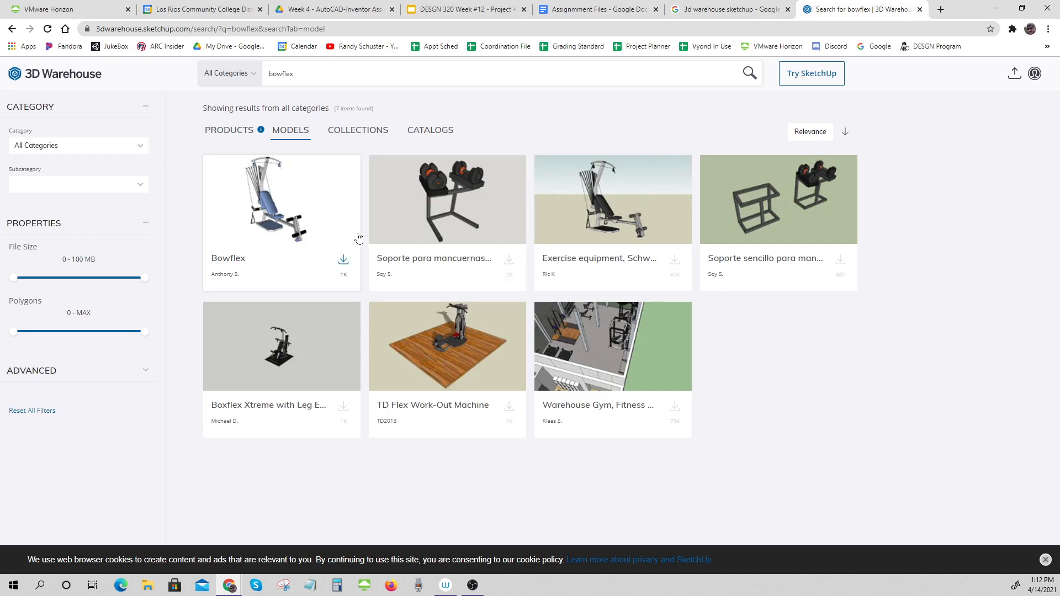
Request the download of the Schwinn exercise equipment model and sign in to the SketchUp account with the e-mail and account password.
left_click(596, 205)
left_click(617, 298)
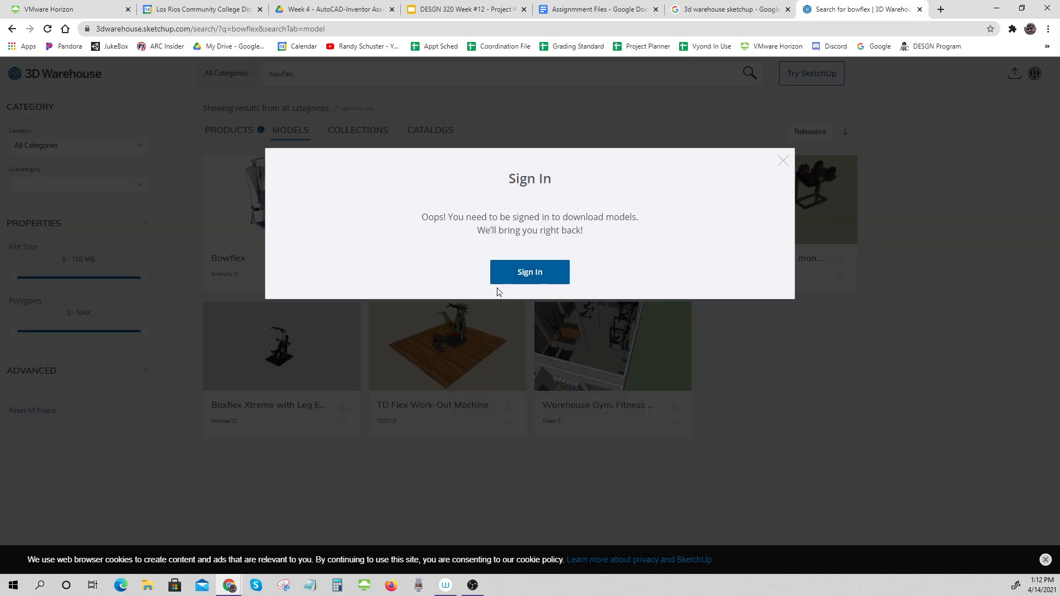
left_click(512, 279)
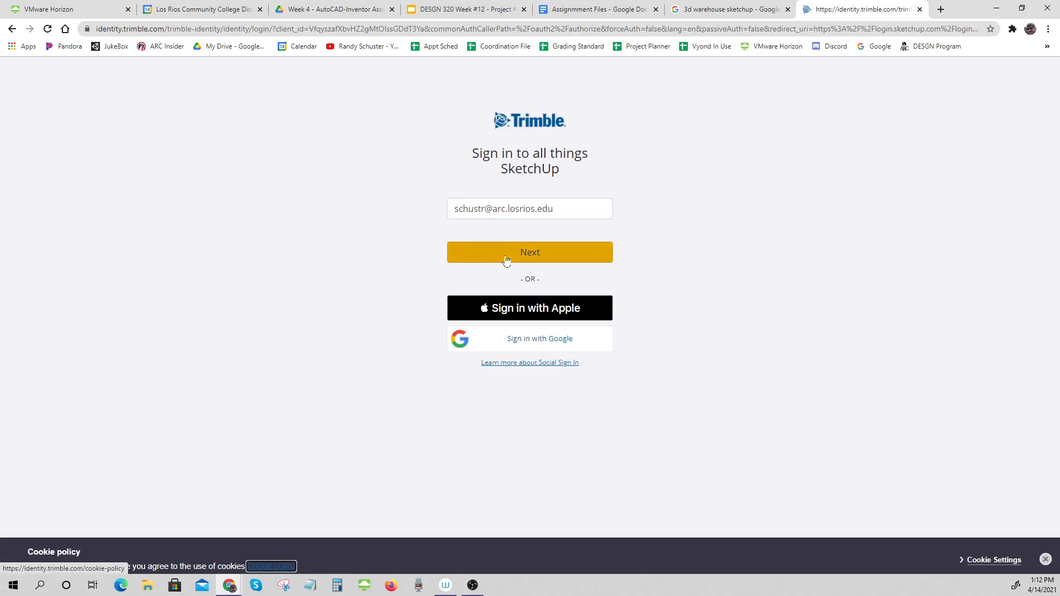
left_click(507, 257)
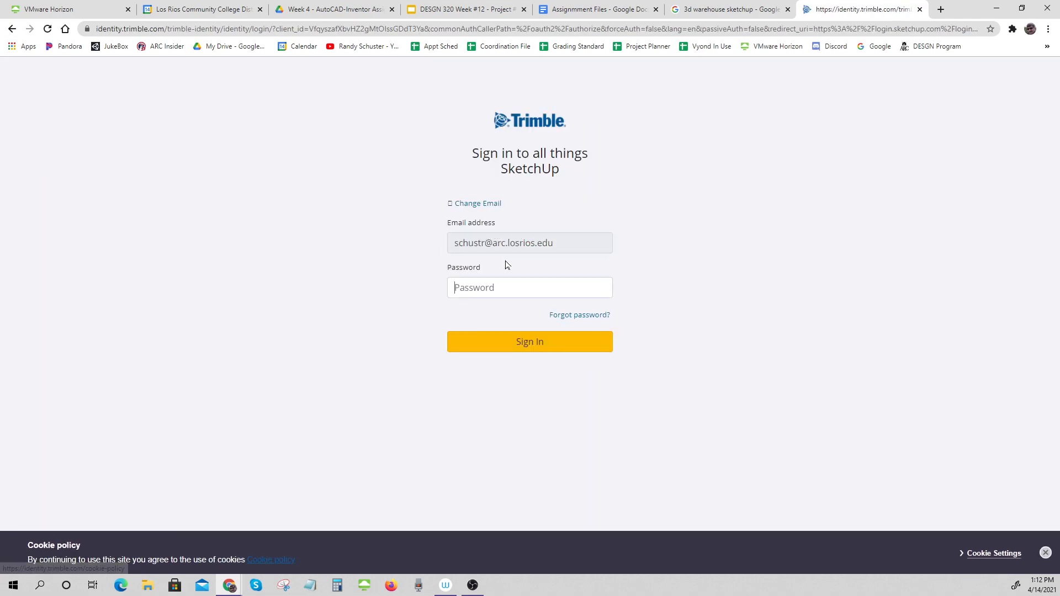
type("•")
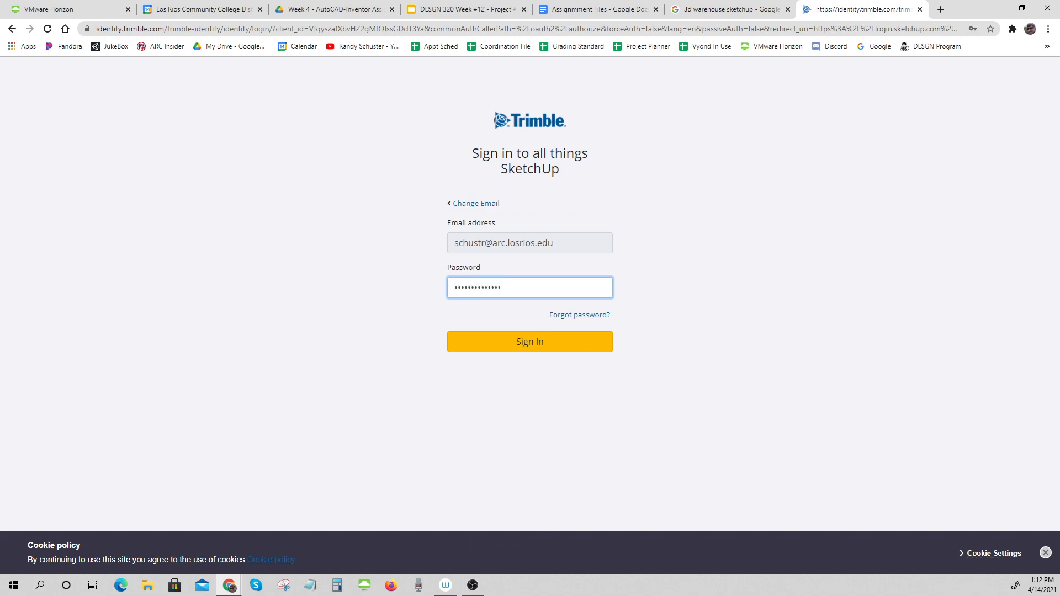
left_click(518, 344)
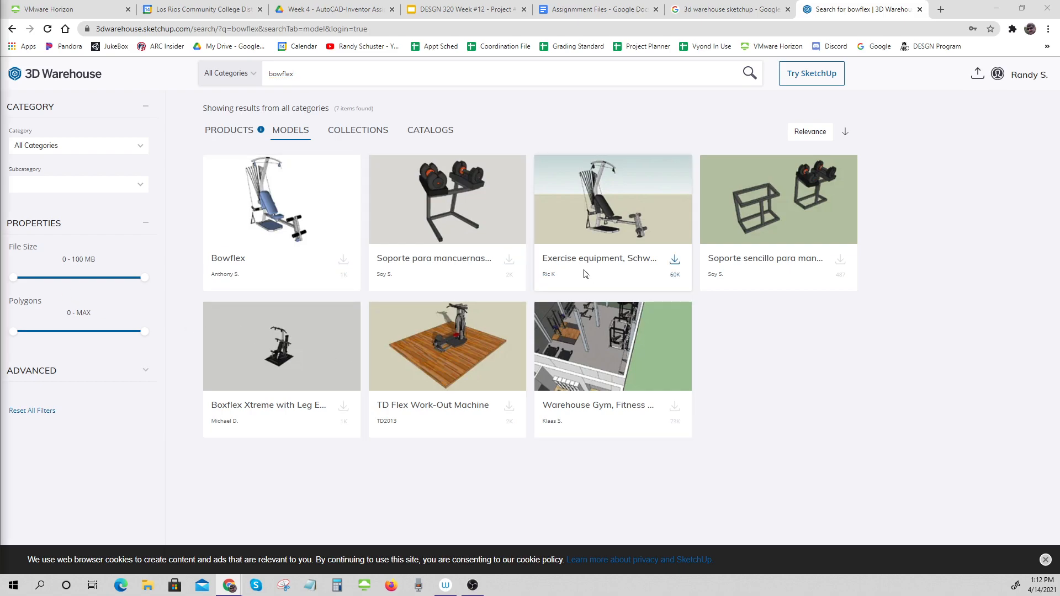
Review the details of the Bowflex and Schwinn exercise equipment models again and return to the results.
left_click(273, 231)
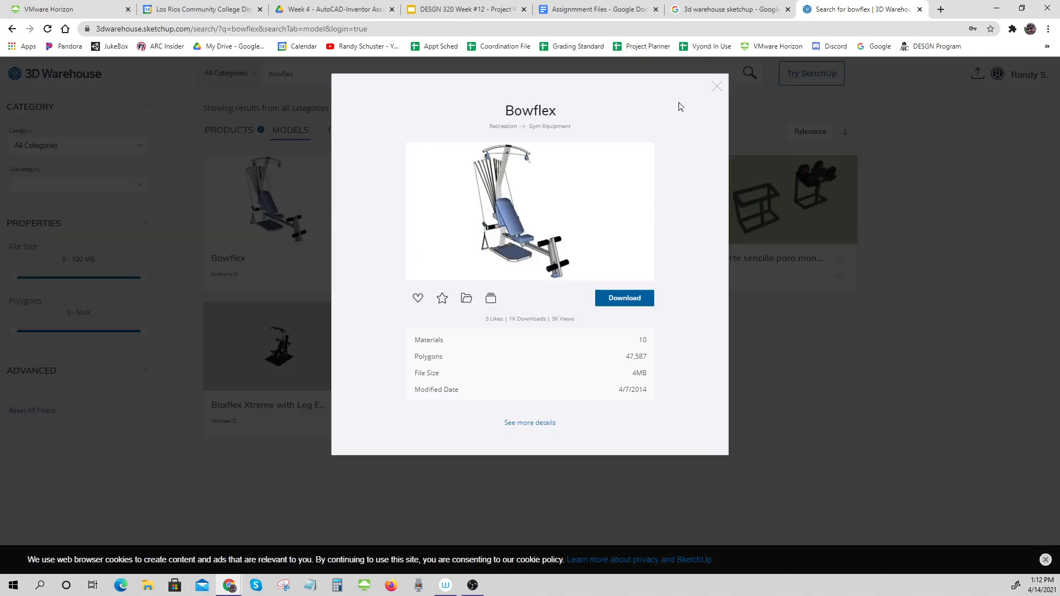
left_click(747, 79)
left_click(590, 261)
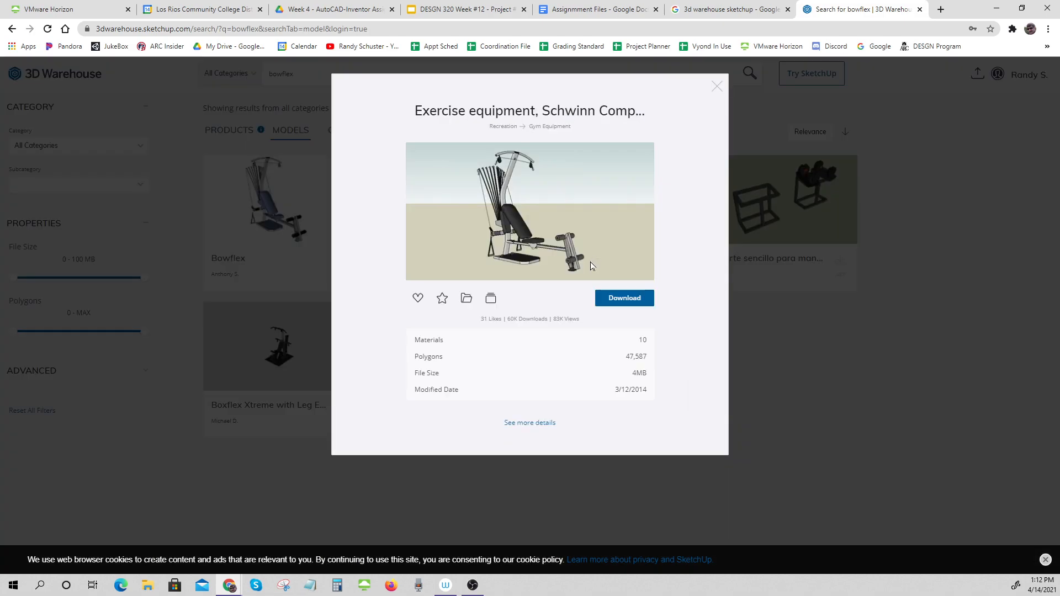
left_click(716, 87)
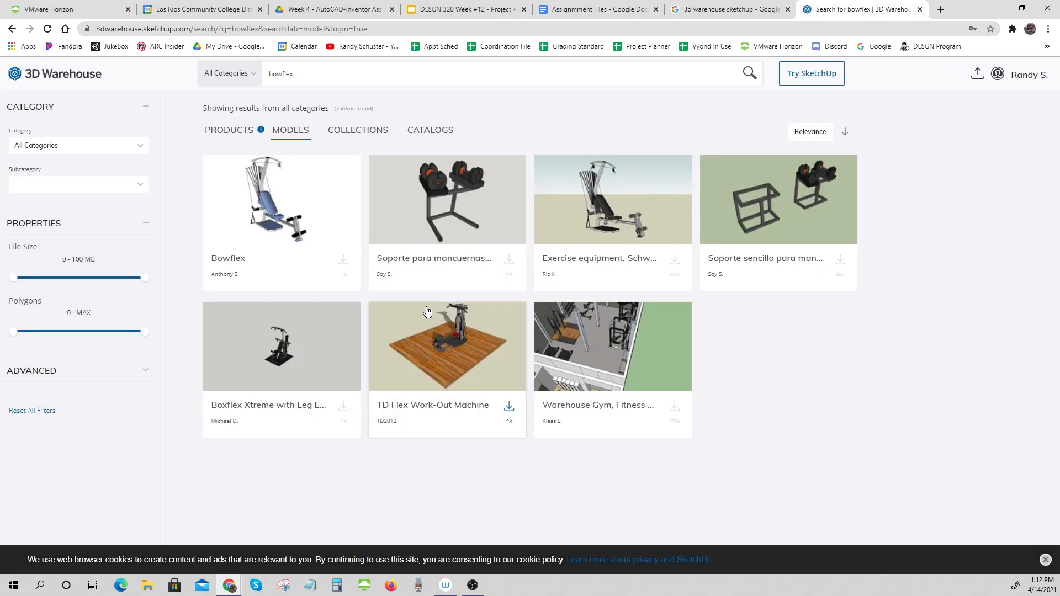
Check the download formats offered for the Boxflex Xtreme with Leg Extension model and close its details.
left_click(307, 330)
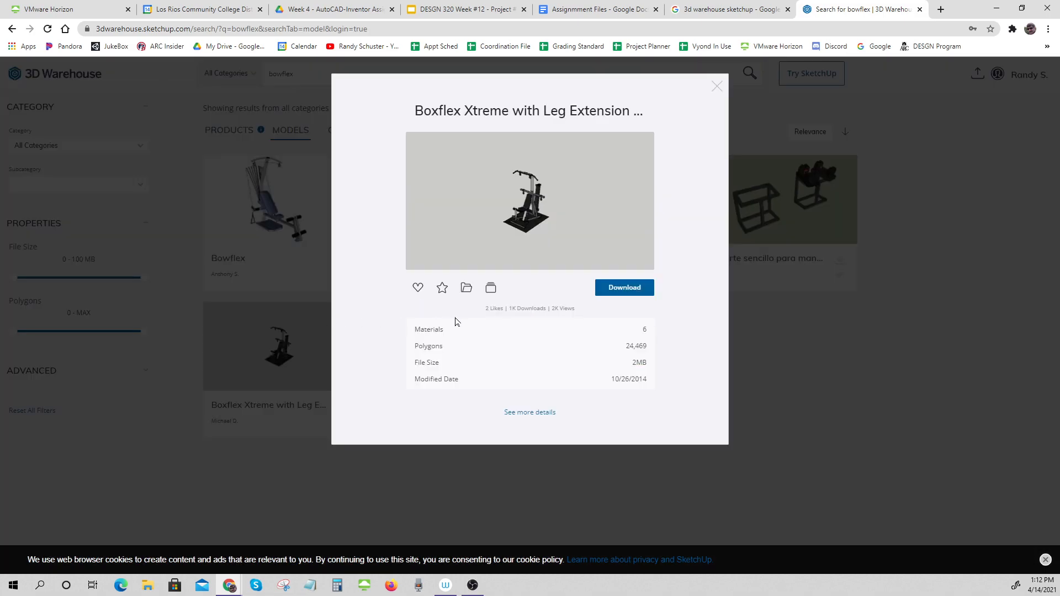
left_click(620, 287)
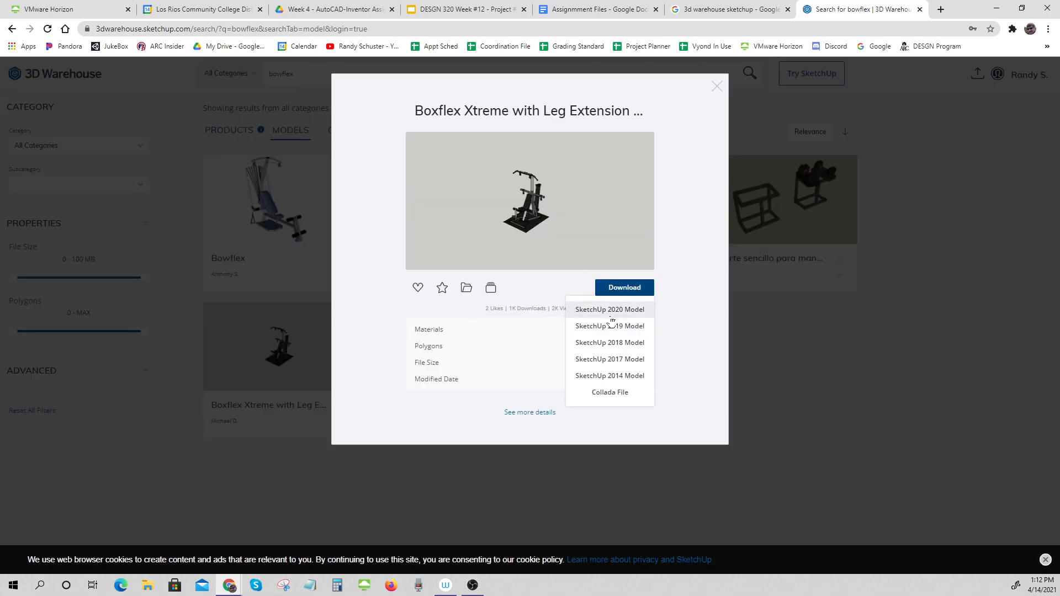
left_click(614, 377)
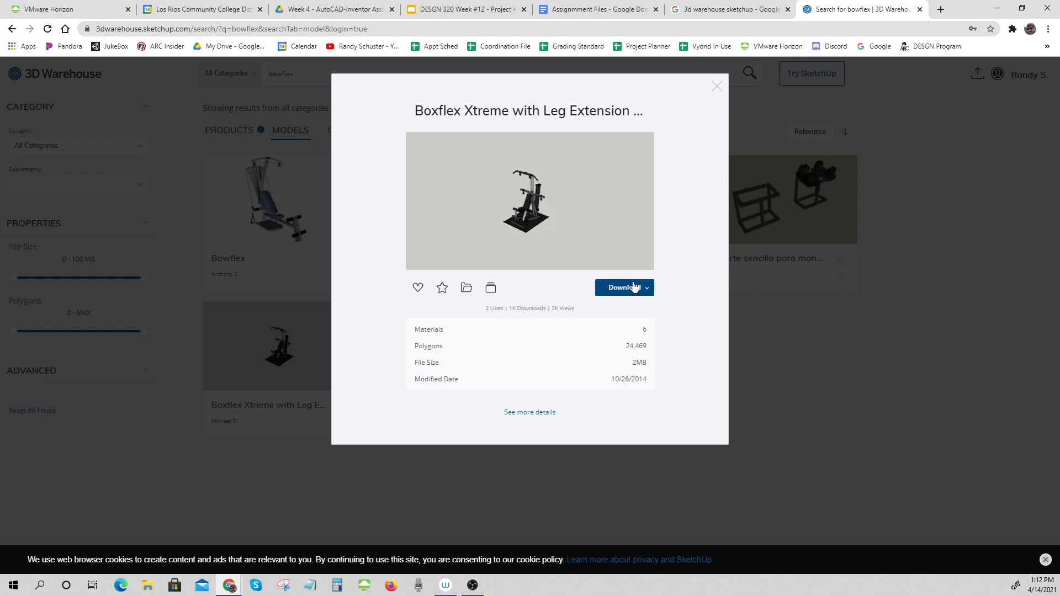
left_click(633, 289)
left_click(447, 370)
left_click(1046, 559)
left_click(716, 87)
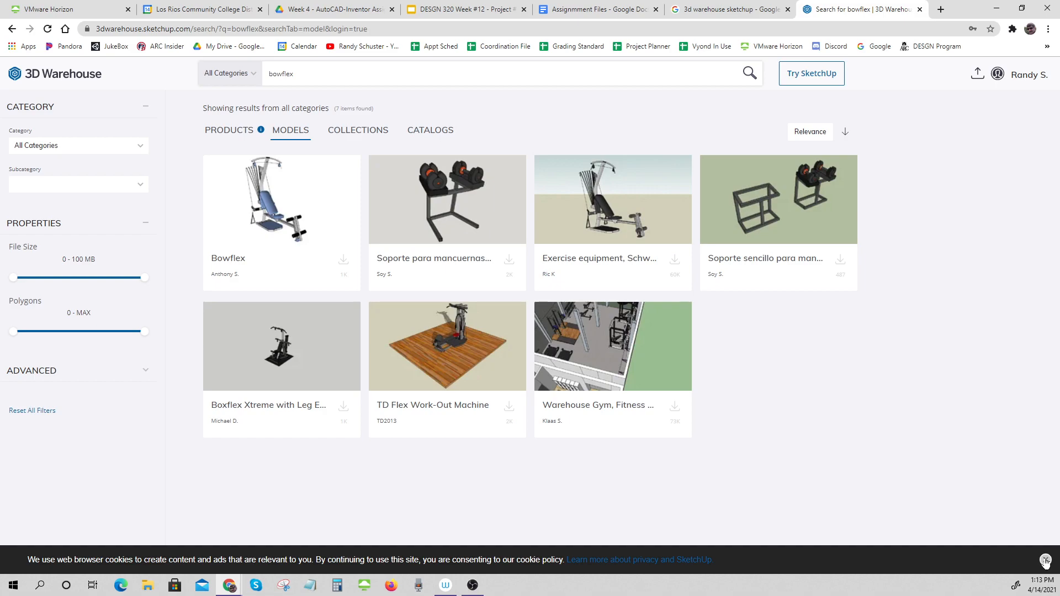
Dismiss the cookie notice and look at the account options of the signed-in profile.
left_click(1045, 559)
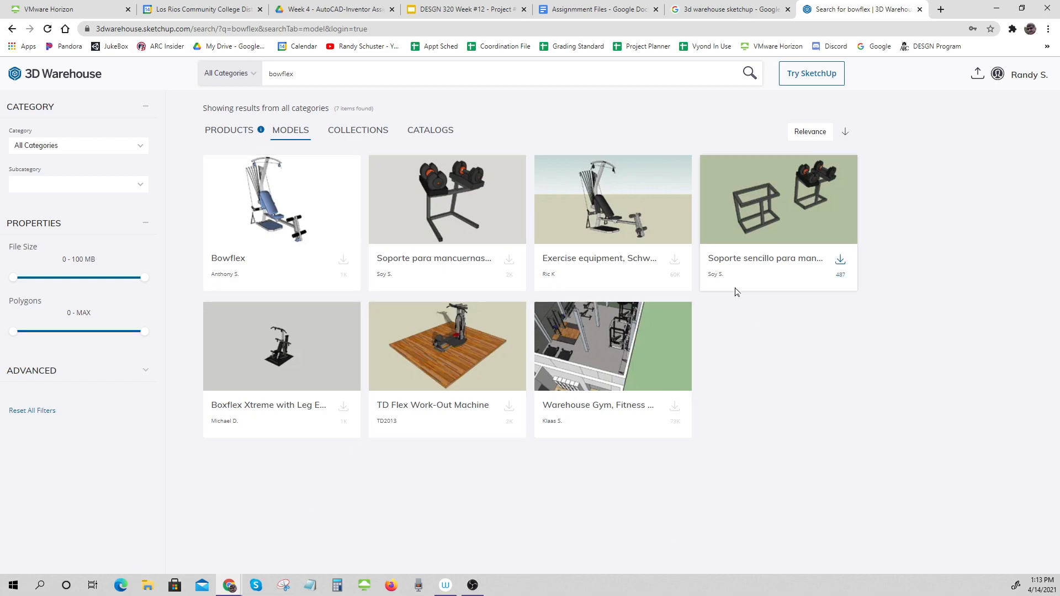
left_click(995, 76)
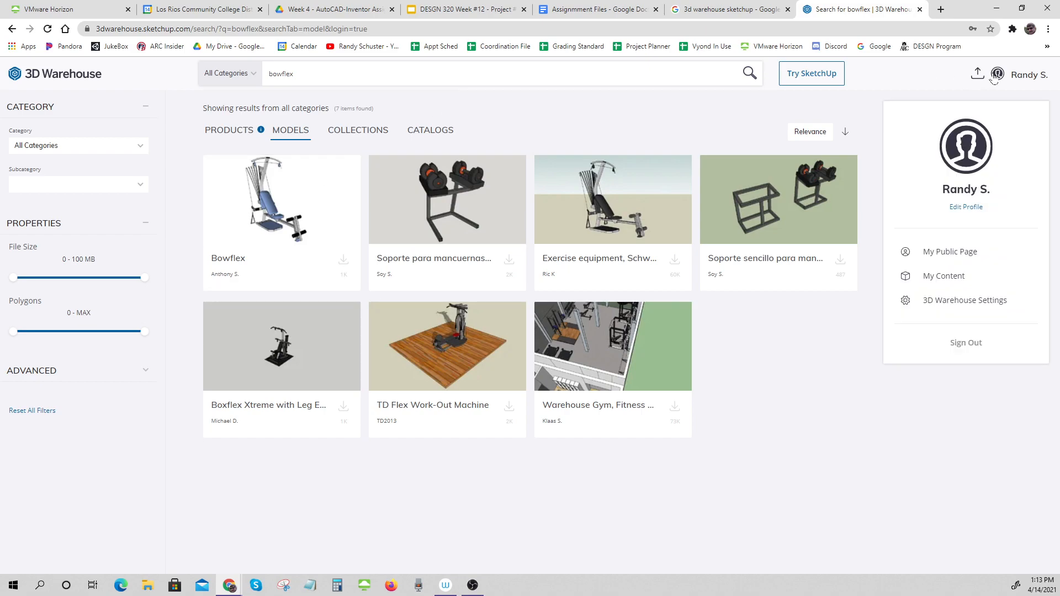
left_click(728, 95)
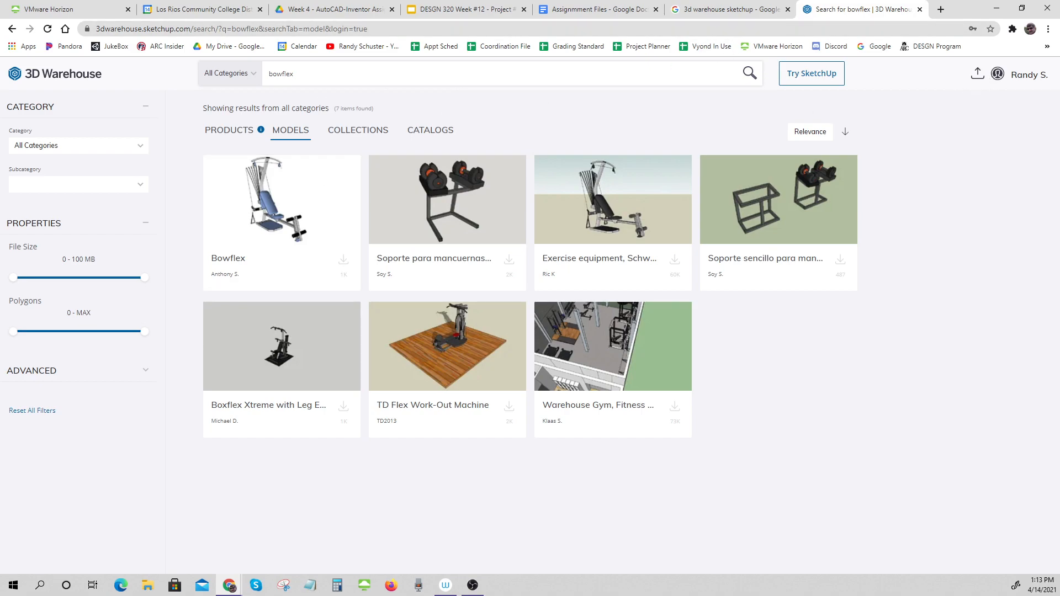
Switch to SketchUp and load the Max Station weight lifting model from the "exercise bands" 3D Warehouse results directly into the model.
left_click(66, 11)
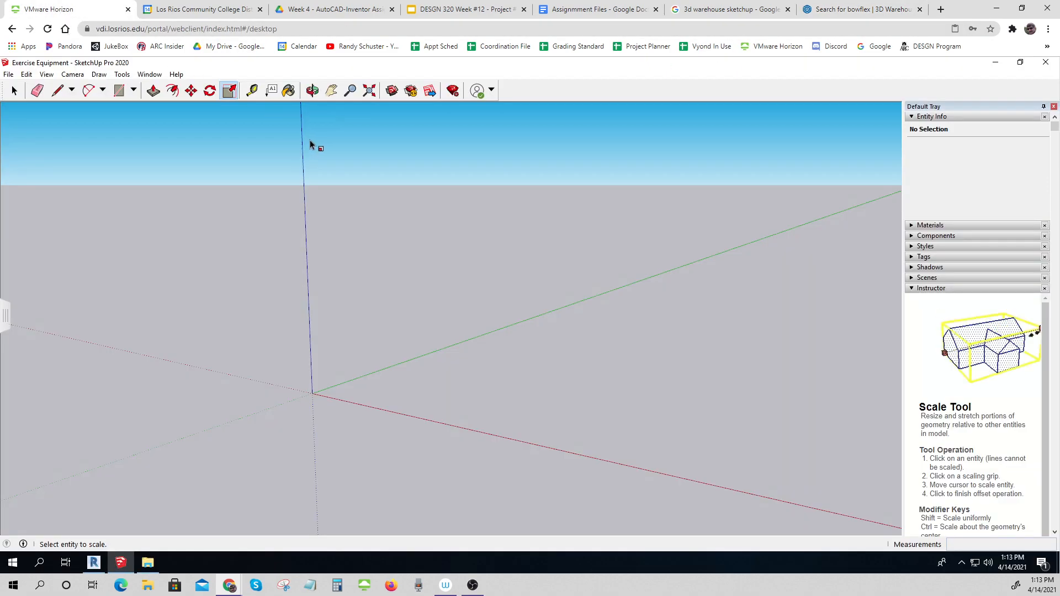
left_click(386, 96)
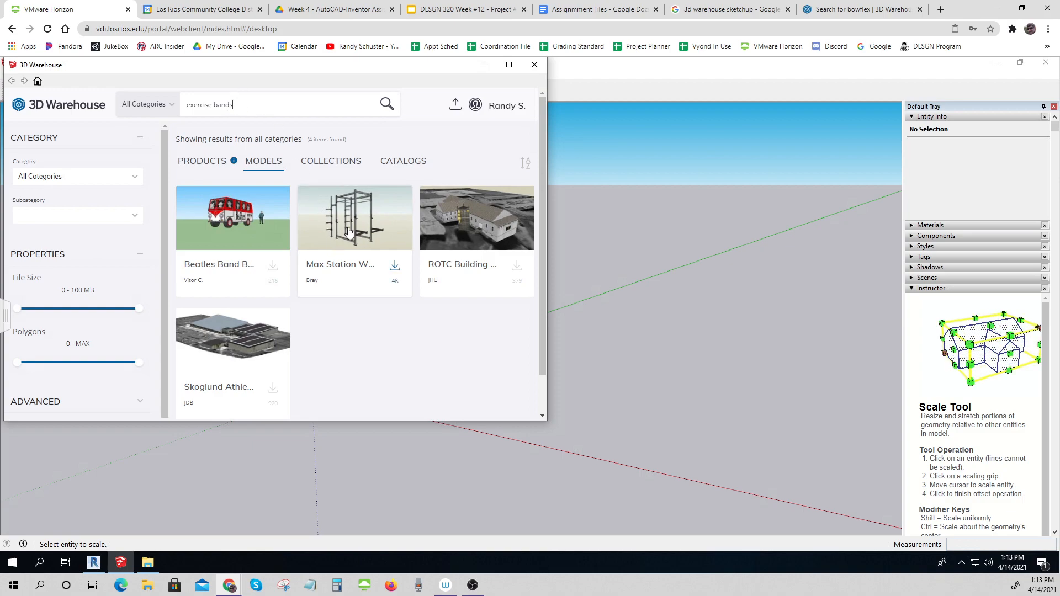
left_click(395, 268)
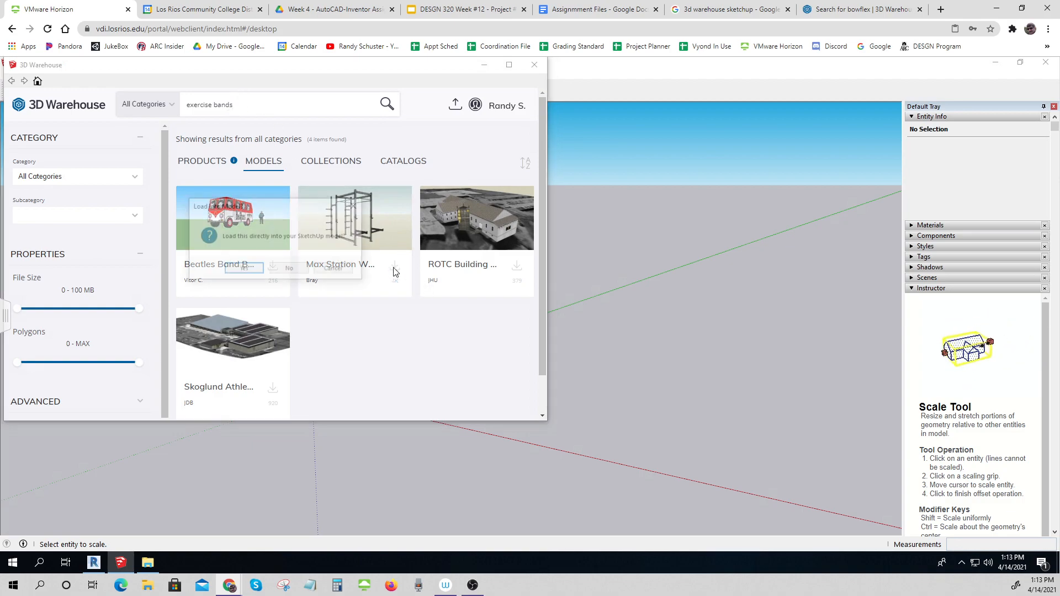
left_click(244, 269)
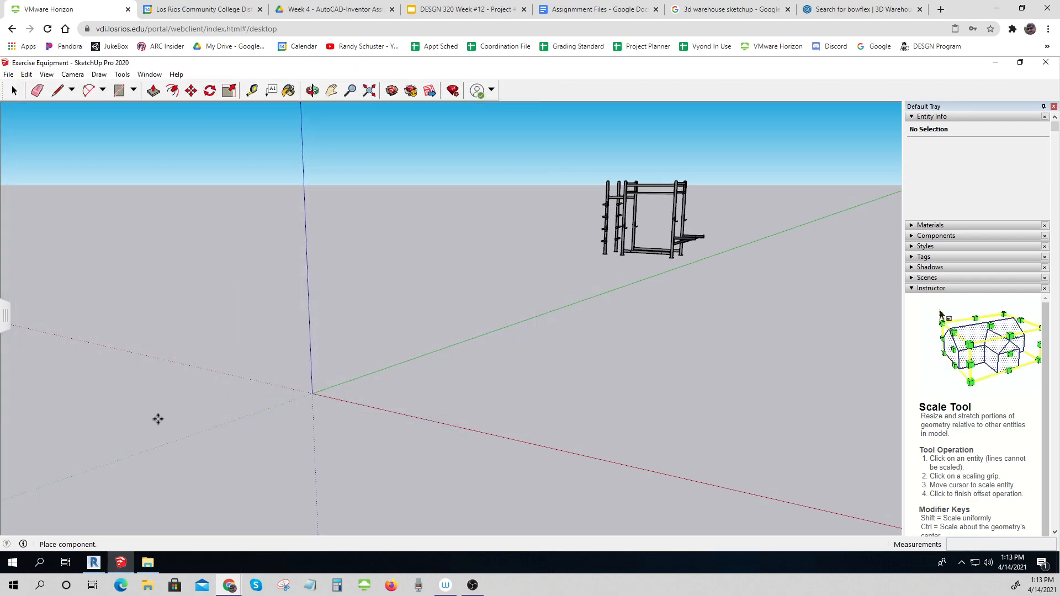
Place the Max Station component and move it by its lower corner to the axes origin.
left_click(147, 449)
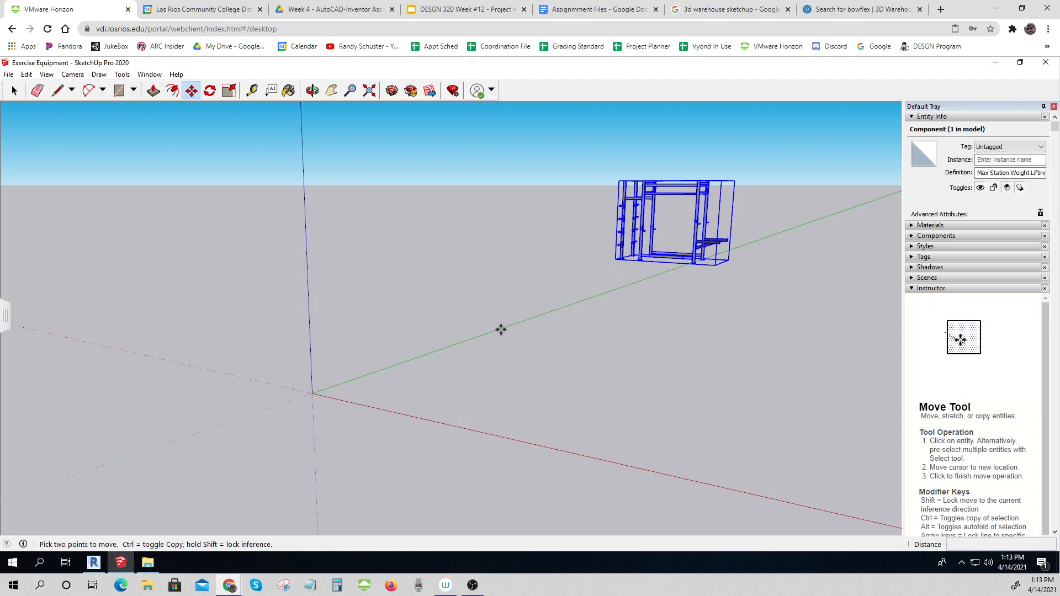
left_click(614, 260)
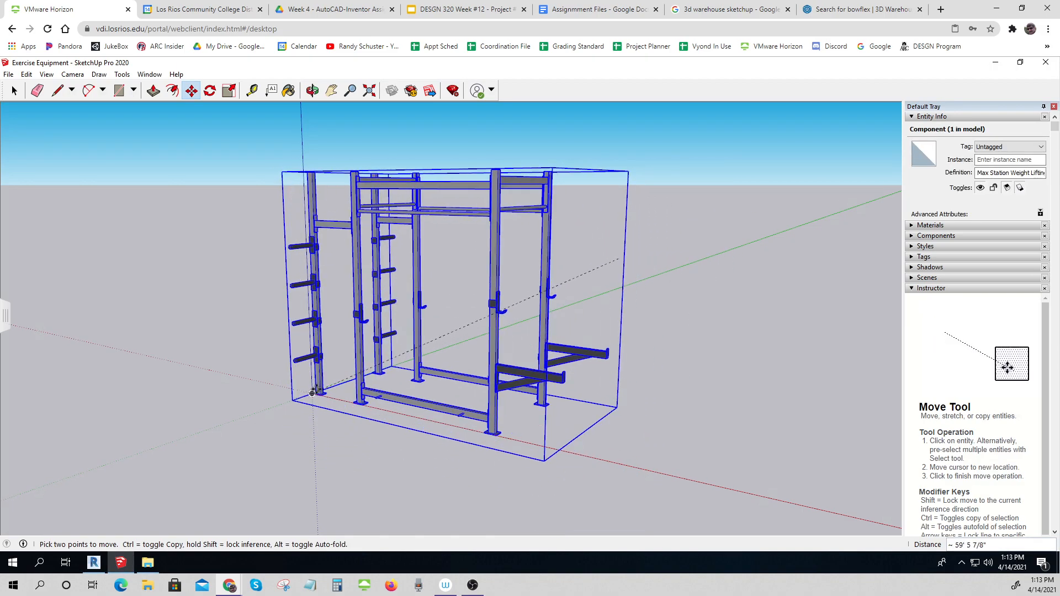
left_click(313, 393)
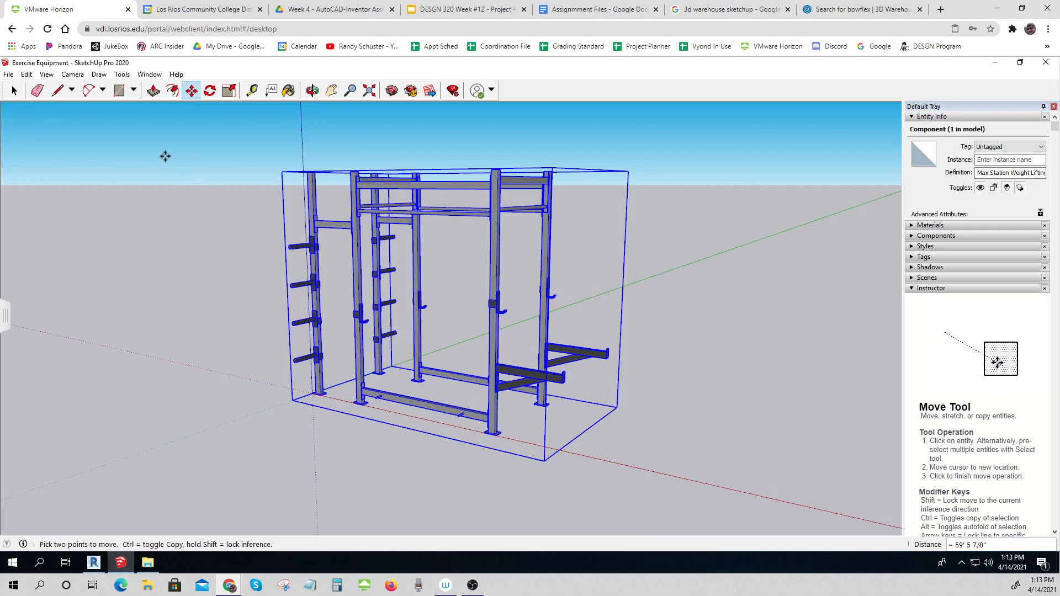
Scale the Max Station component down slightly in height and depth, and to about 0.92 along the red axis.
left_click(228, 91)
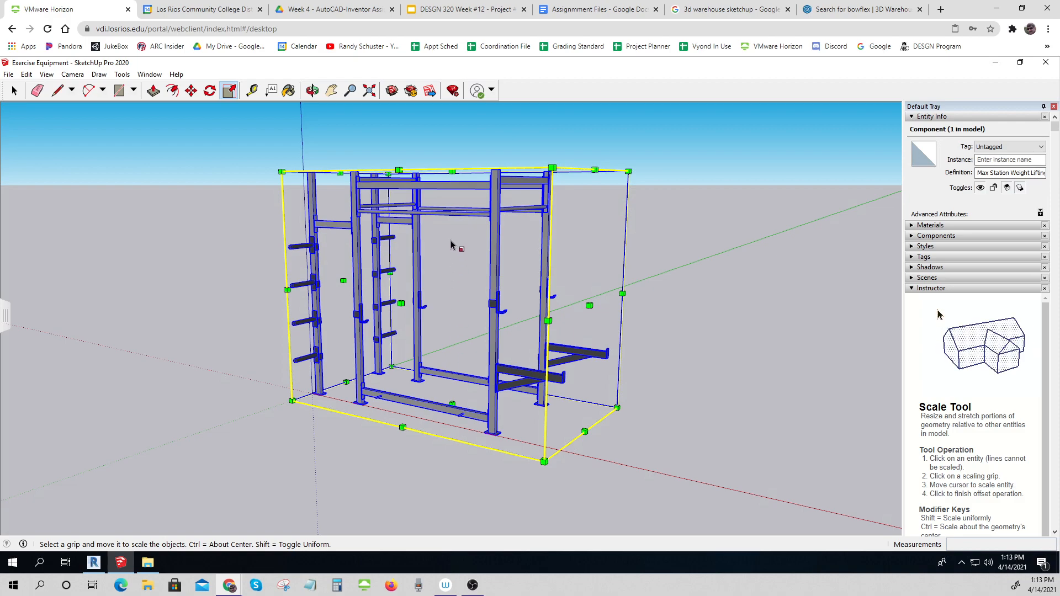
left_click(451, 172)
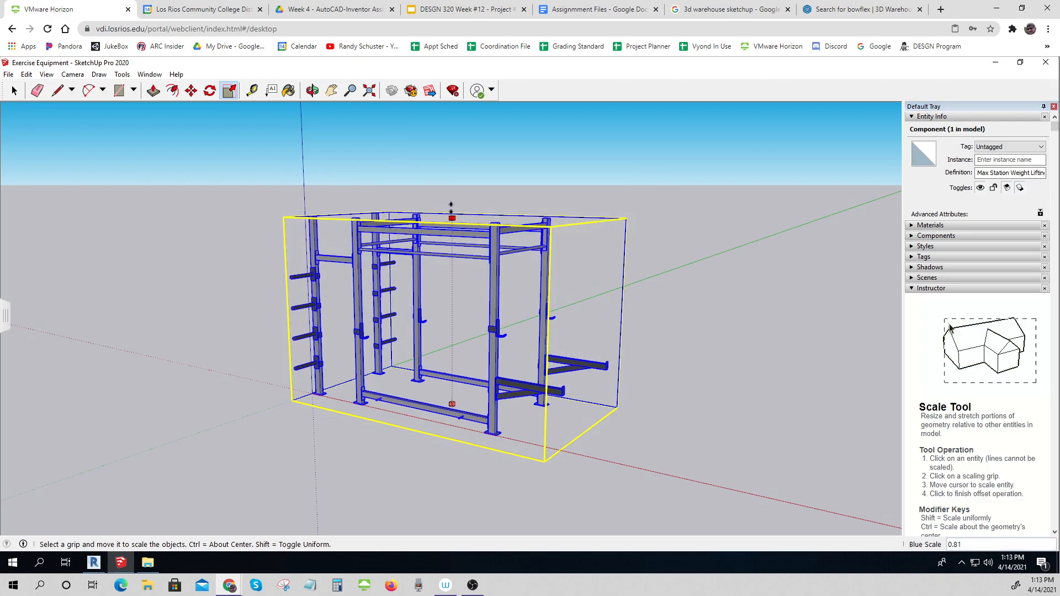
left_click(451, 196)
left_click(401, 316)
left_click(411, 315)
left_click(592, 319)
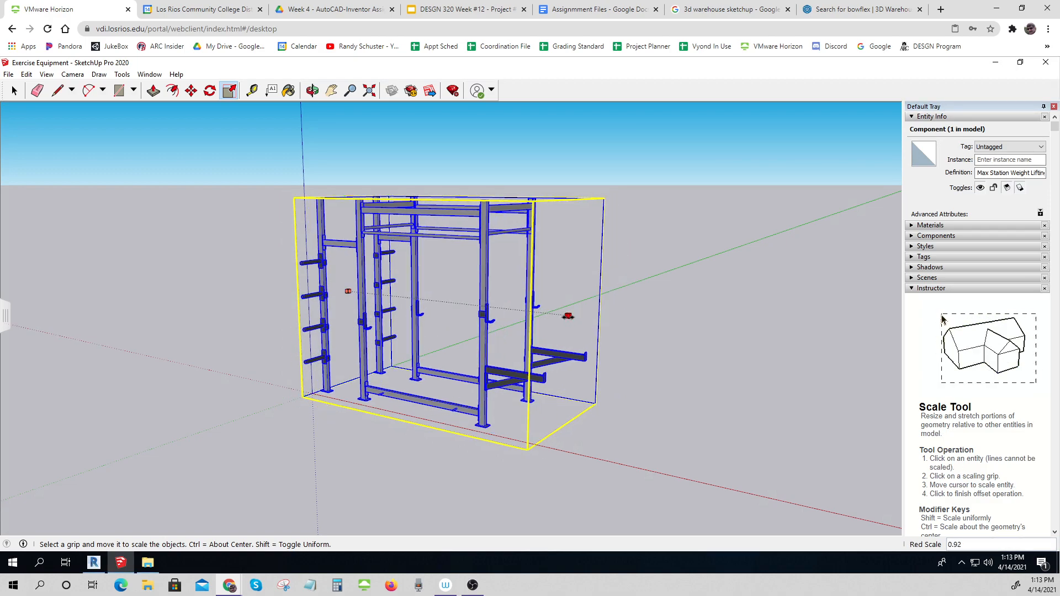
key("Return")
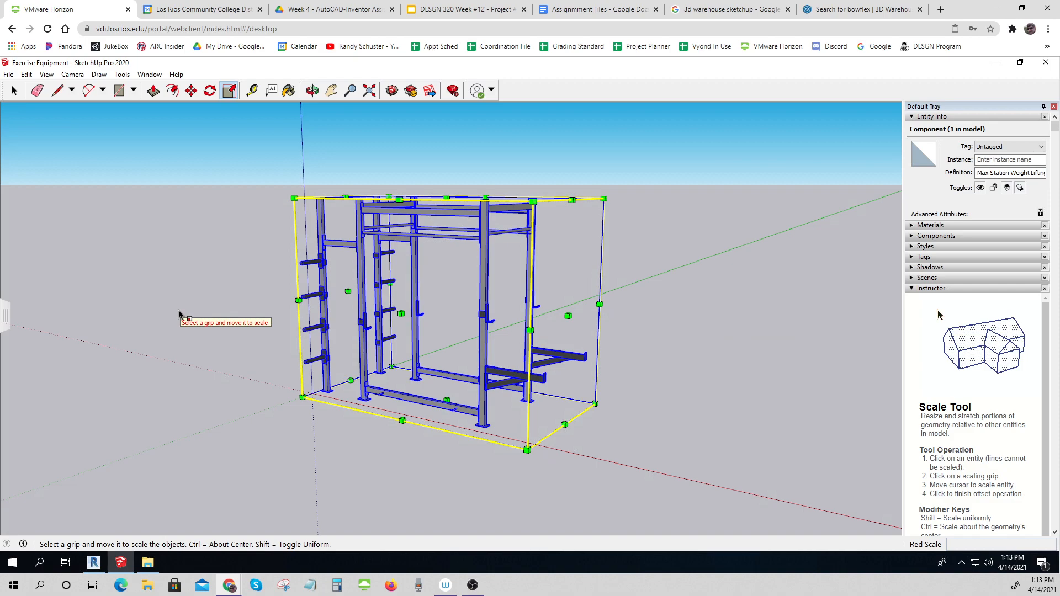
left_click(152, 237)
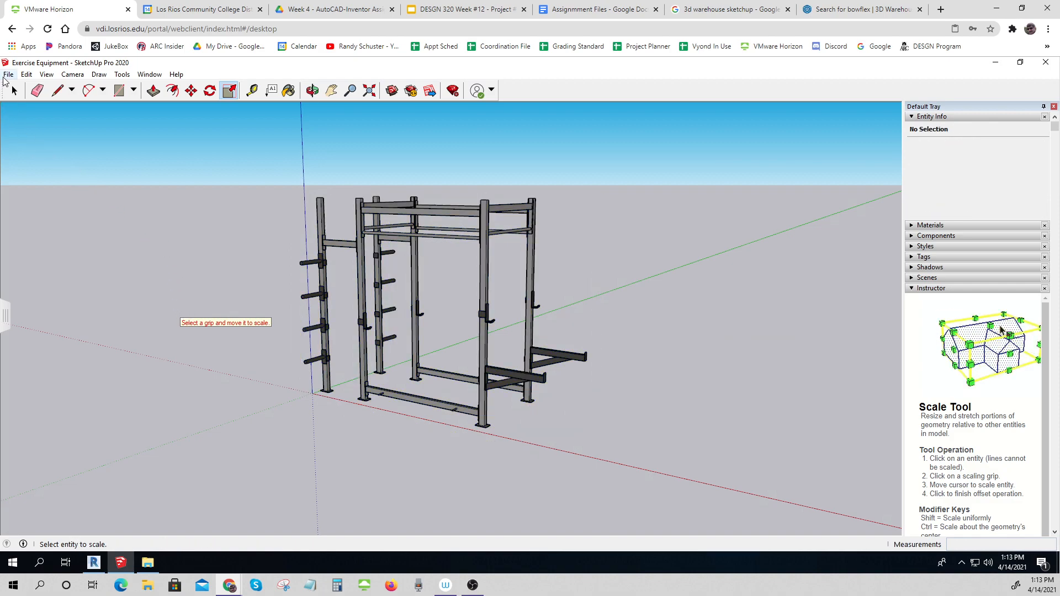
Save the scaled model as a new SketchUp file named Stretch Band Euipment in the 320 folder.
left_click(7, 75)
left_click(38, 139)
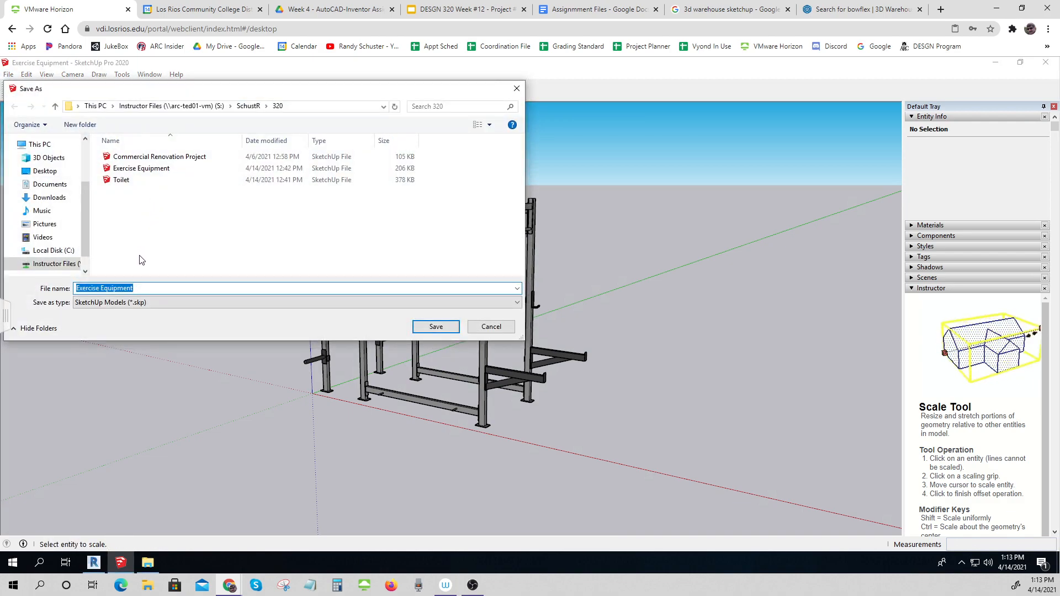
type("Stretch Band")
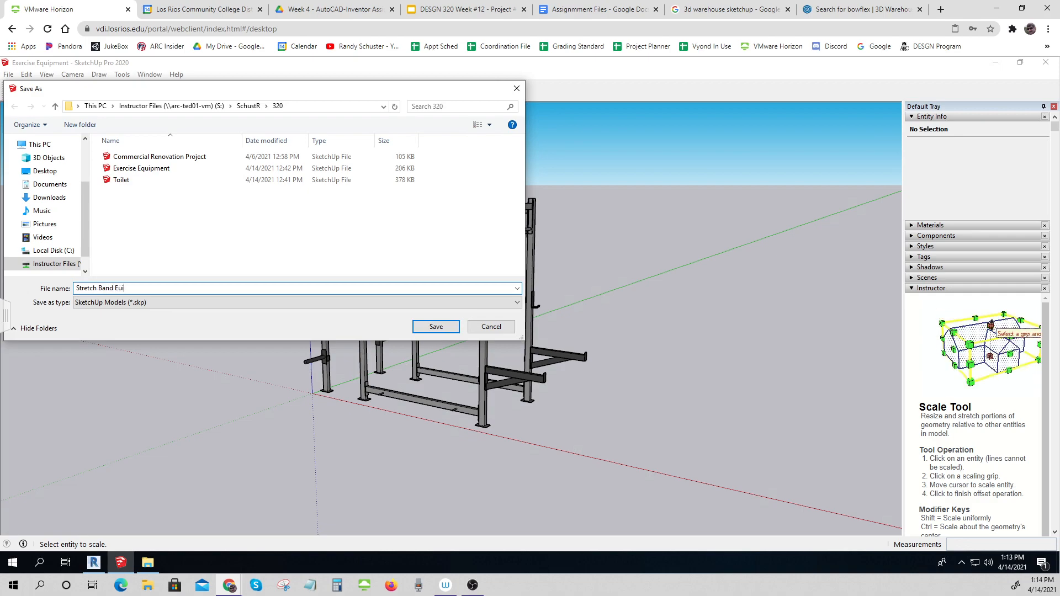
key("Tab")
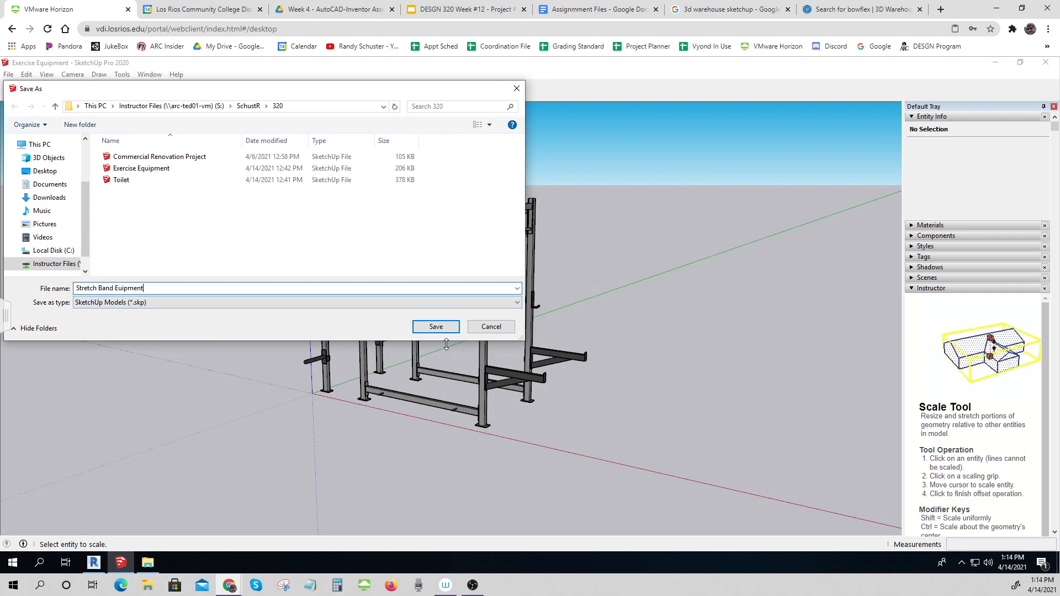
left_click(120, 289)
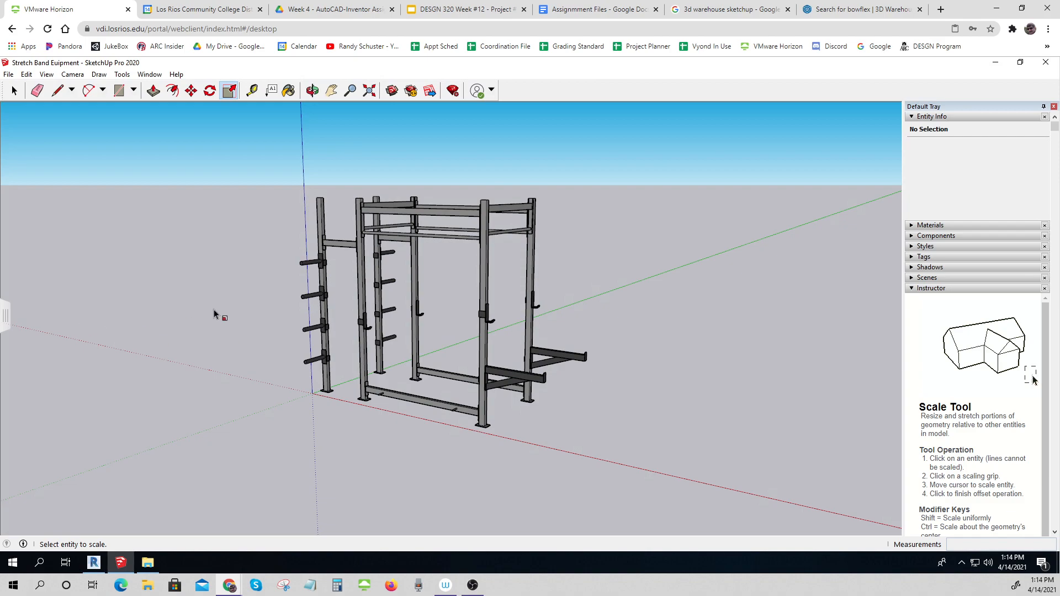
Switch to Revit and import the Stretch Band Euipment SketchUp file into the interior design floor plan.
left_click(996, 63)
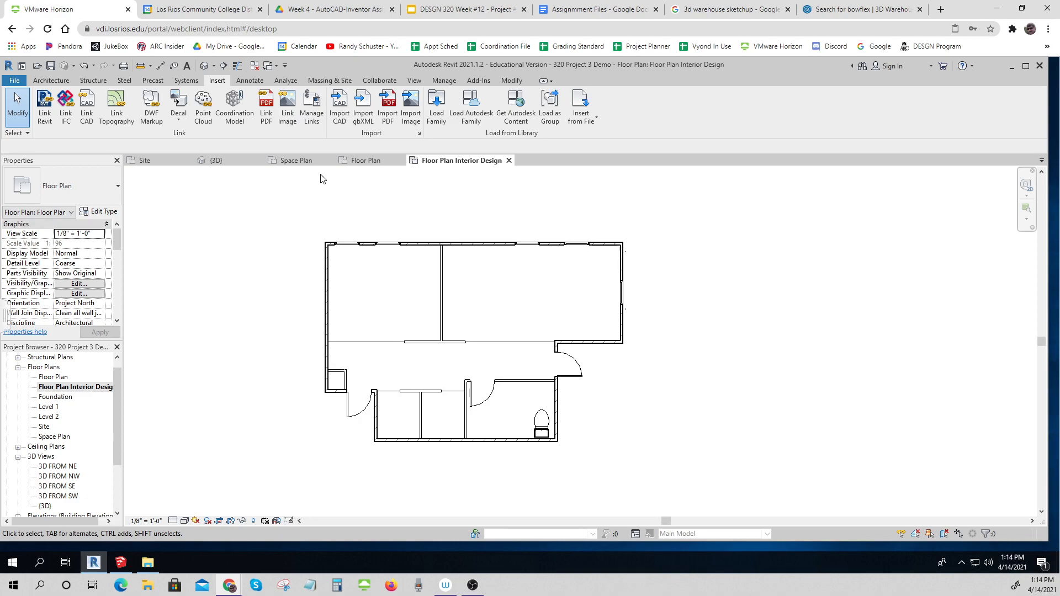
left_click(344, 106)
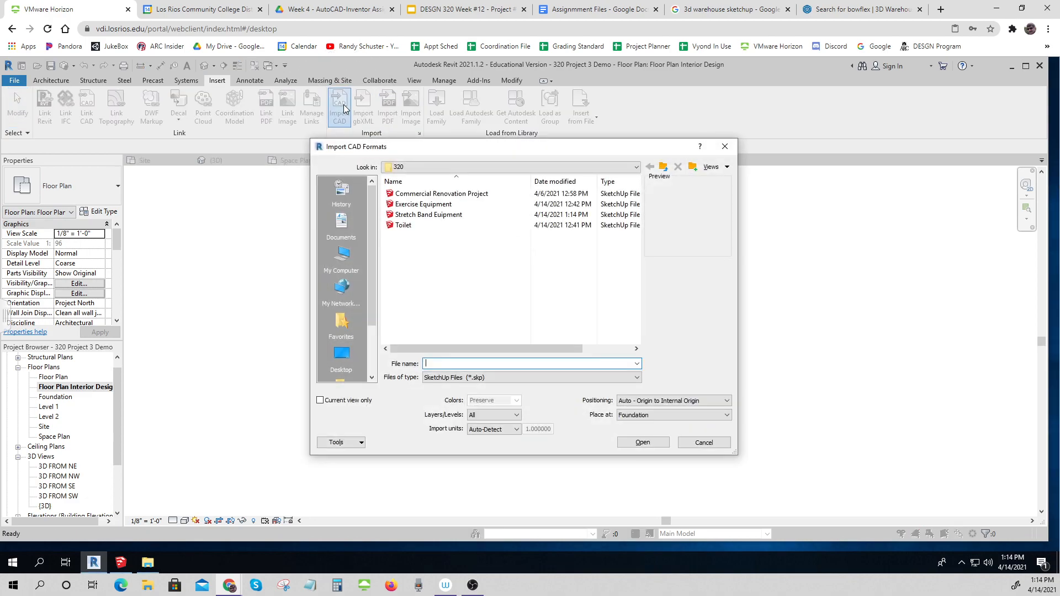
left_click(429, 214)
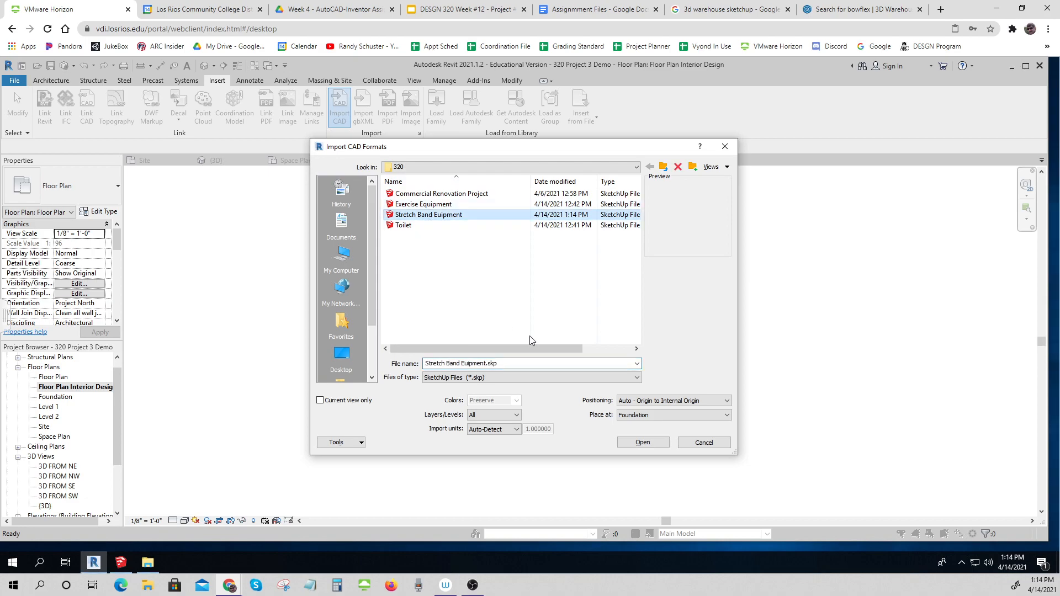
left_click(642, 443)
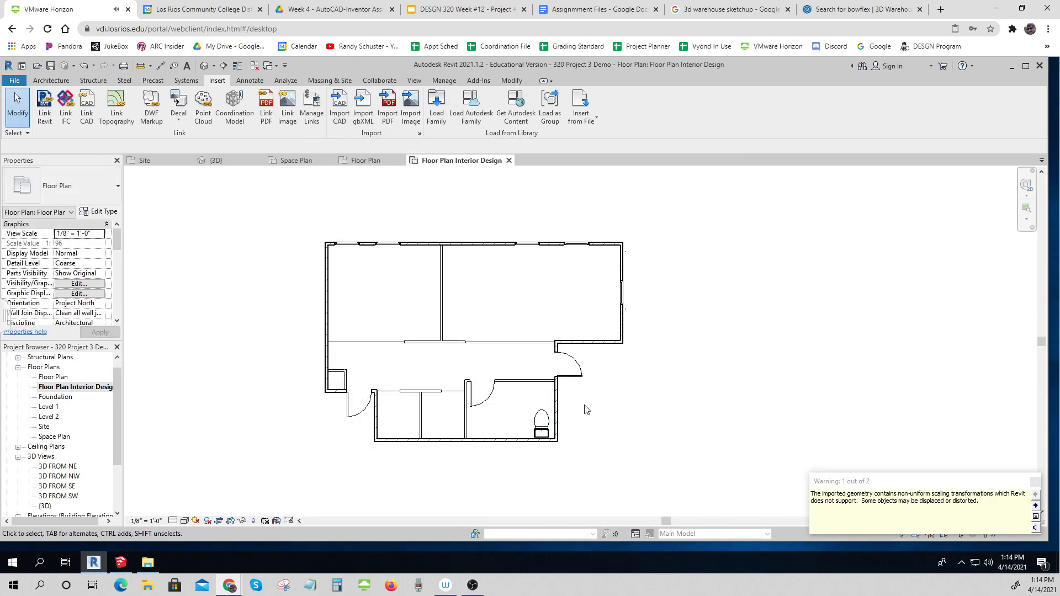
left_click(1035, 482)
Open the Site floor plan, locate the imported stretch band equipment near the property corner, and unpin it.
scroll(517, 331, "down", 3)
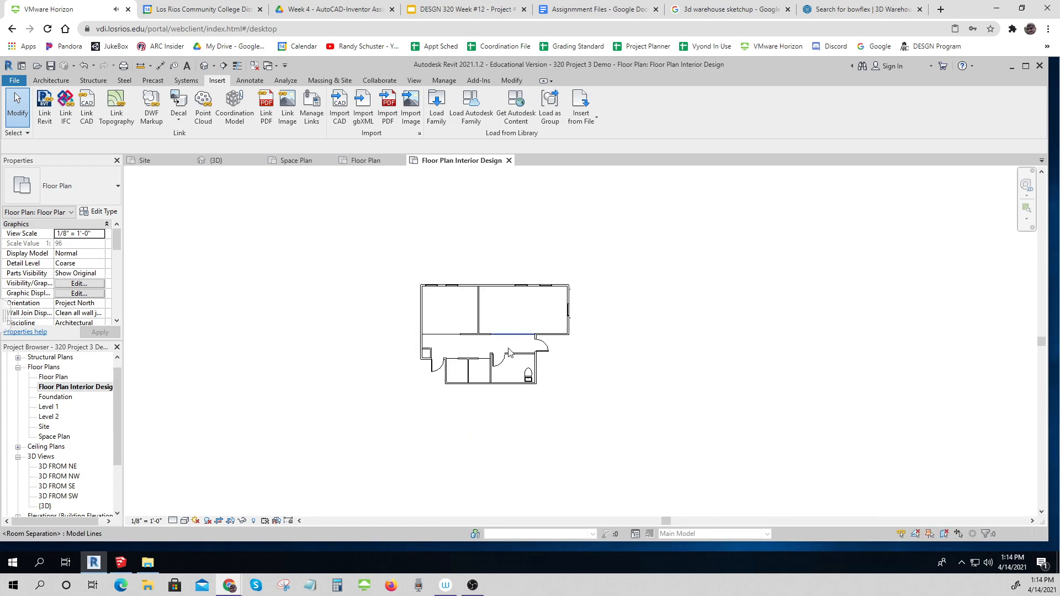
double_click(44, 427)
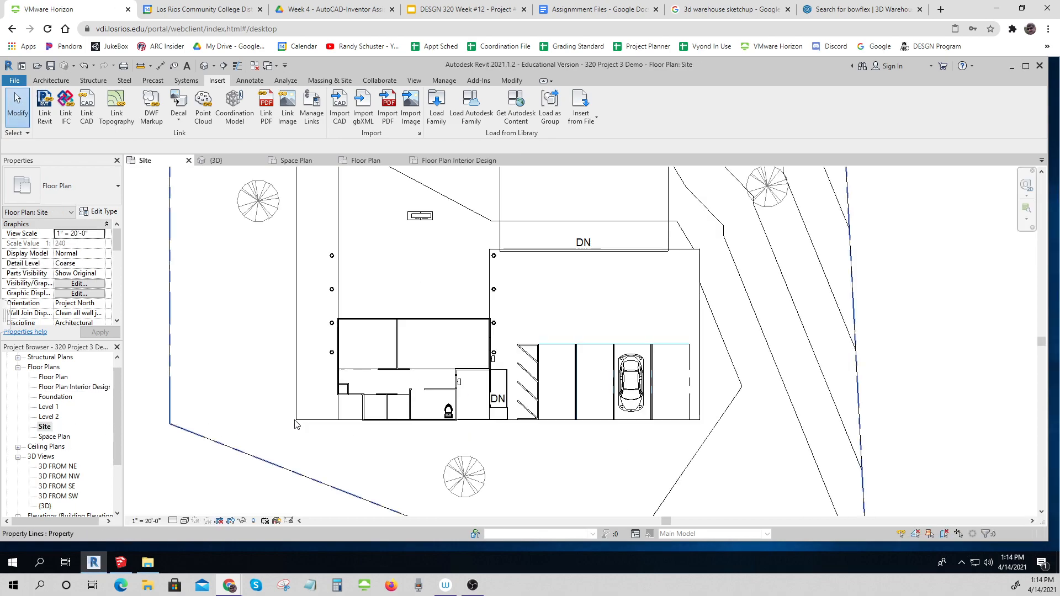
scroll(409, 331, "down", 2)
middle_click_drag(404, 328, 442, 326)
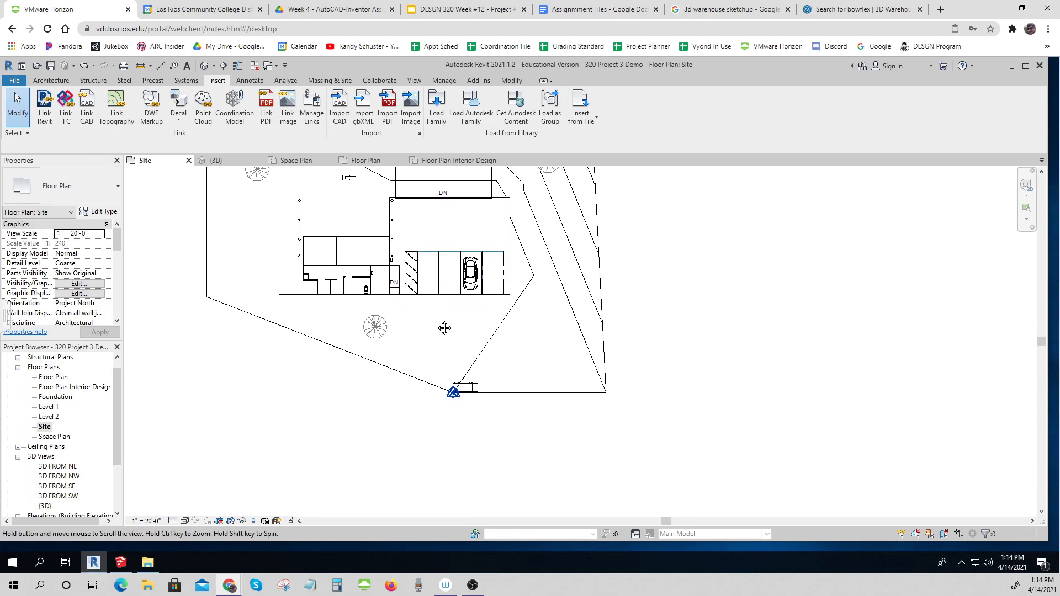
scroll(466, 403, "up", 3)
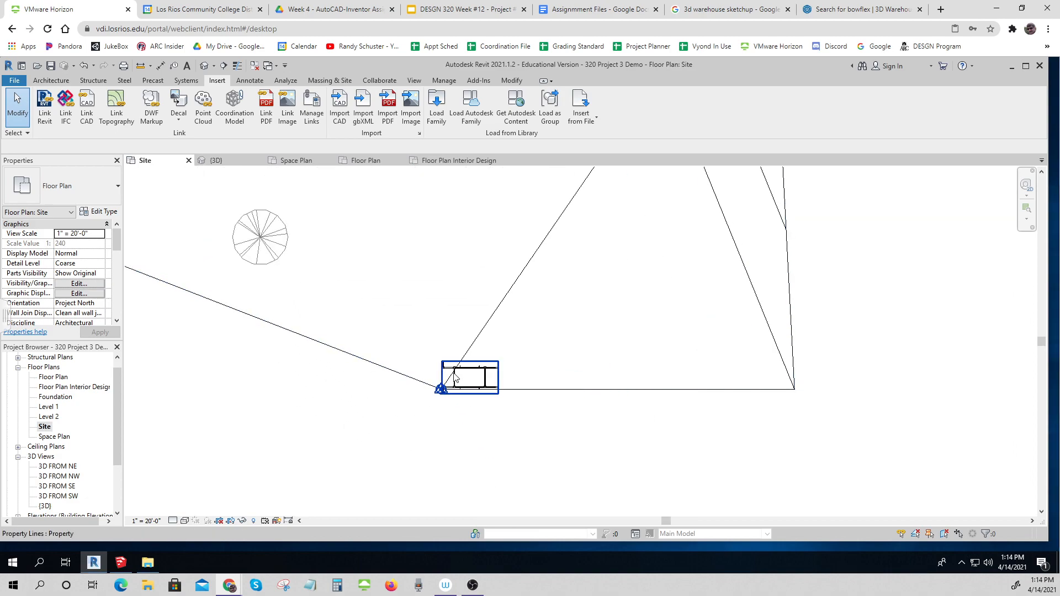
left_click(482, 376)
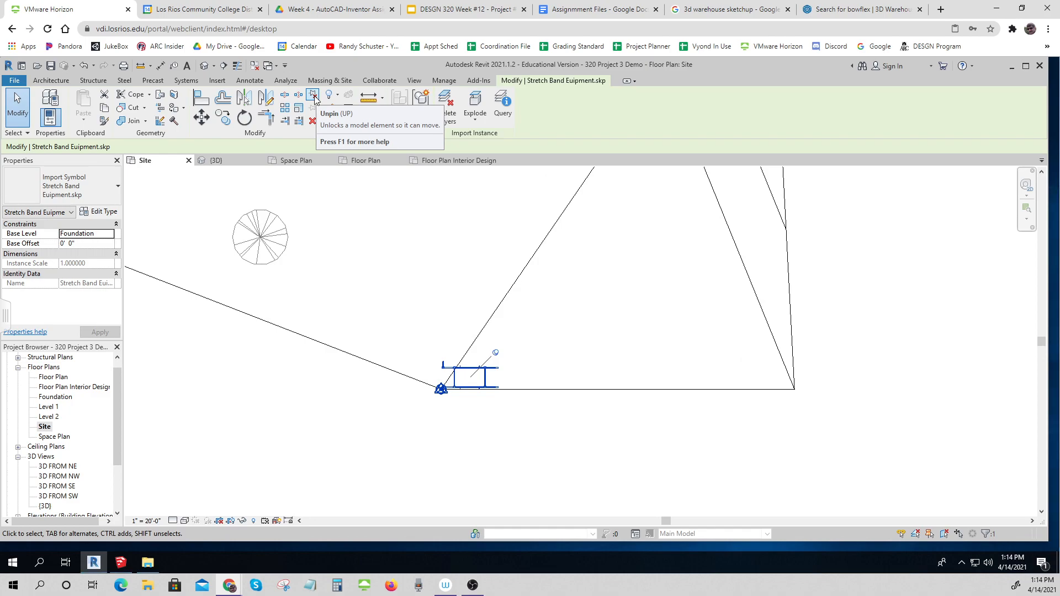
left_click(314, 97)
Move the stretch band equipment from the property corner into the building's large upper-right room.
left_click_drag(471, 369, 376, 211)
middle_click_drag(478, 316, 635, 485)
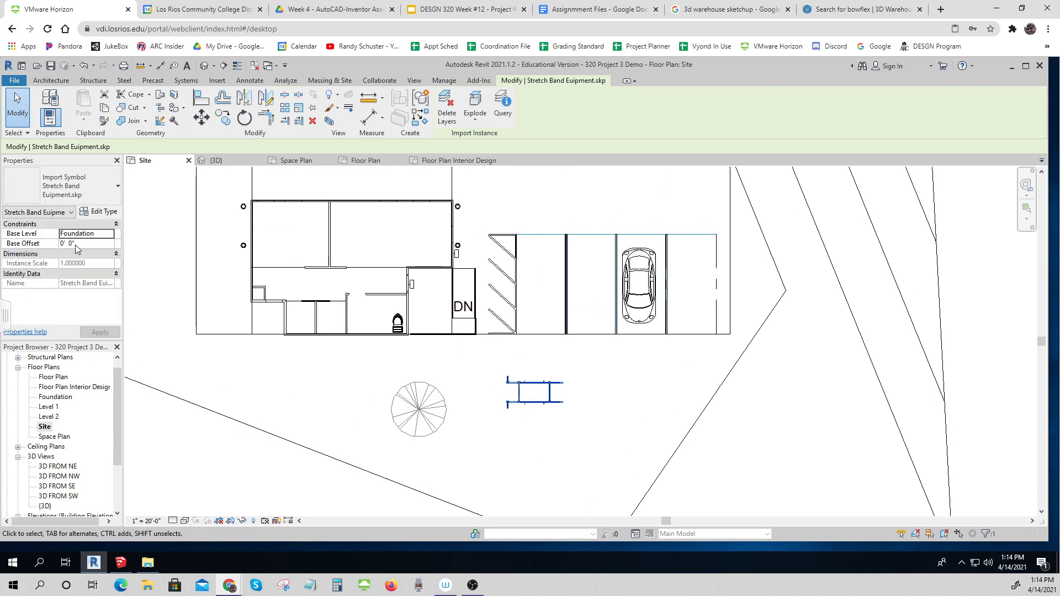
mouse_move(534, 384)
left_mouse_down()
mouse_move(433, 296)
mouse_move(386, 227)
left_mouse_up()
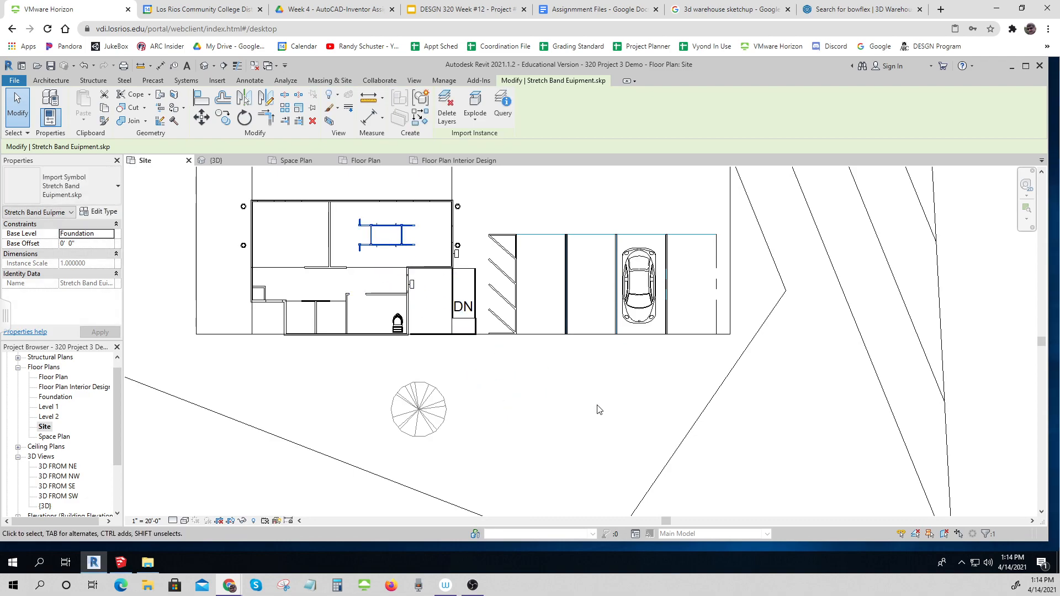
key("Escape")
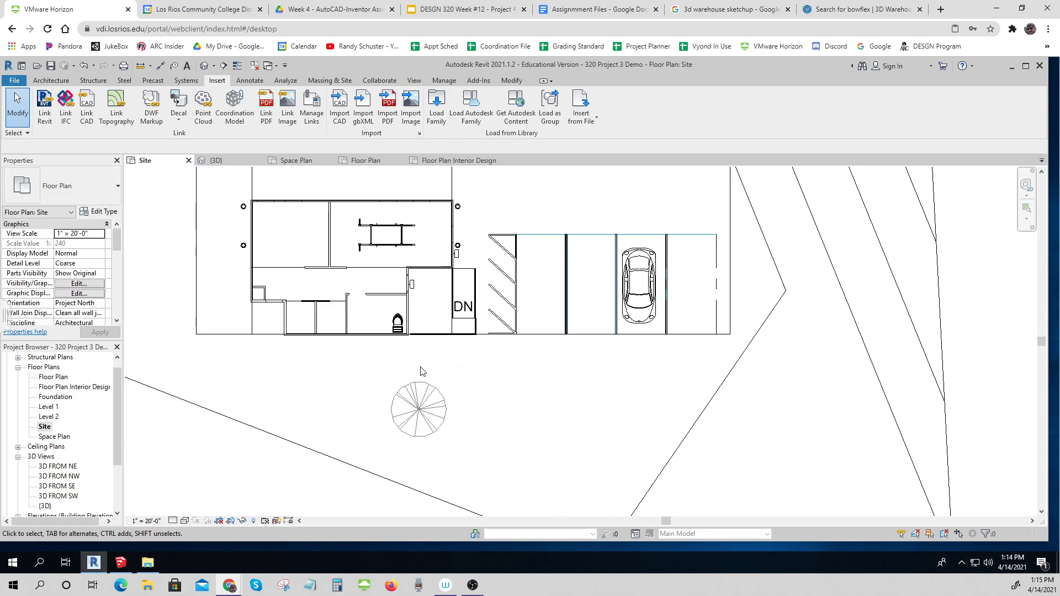
Delete the imported toilet from the restroom in the Site plan.
left_click(397, 325)
key("Escape")
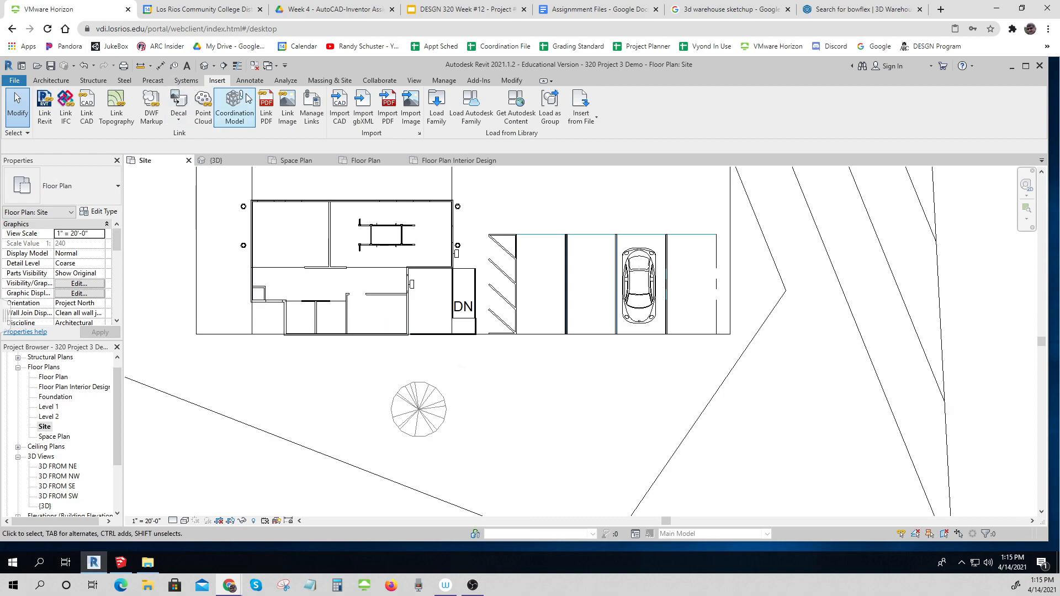
Start placing a plumbing fixture and load the Water Closet - Flush Valve - Floor Mounted family from the Water Closets library folder.
left_click(187, 83)
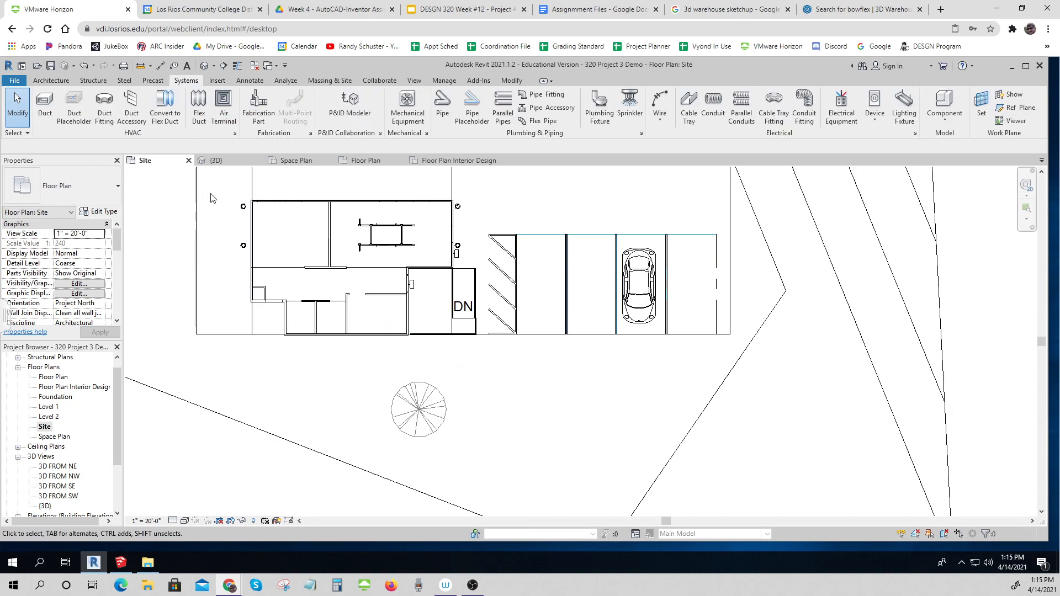
left_click(598, 107)
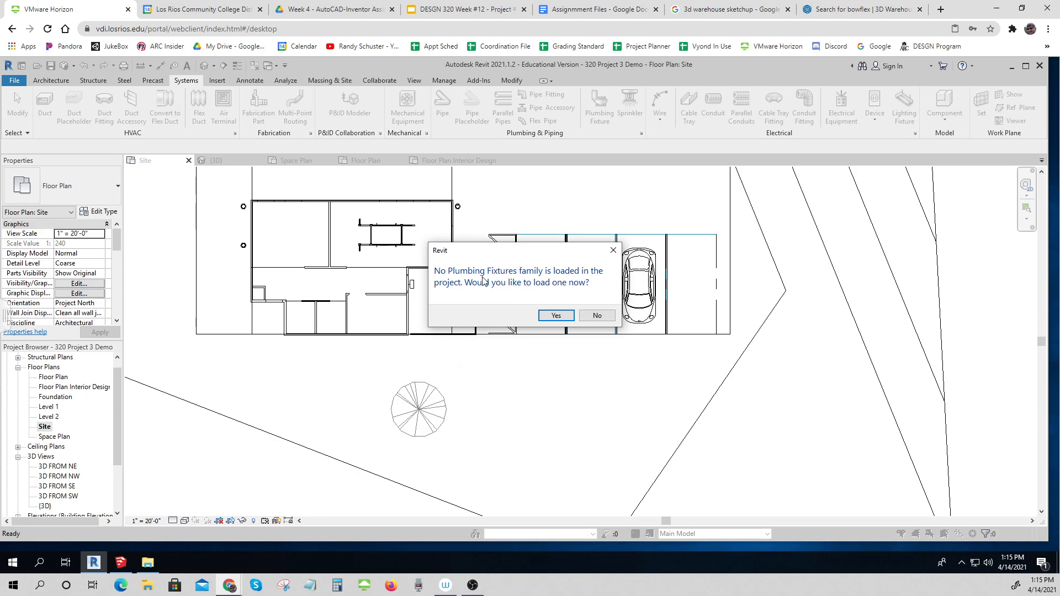
left_click(556, 315)
scroll(465, 307, "down", 4)
double_click(417, 322)
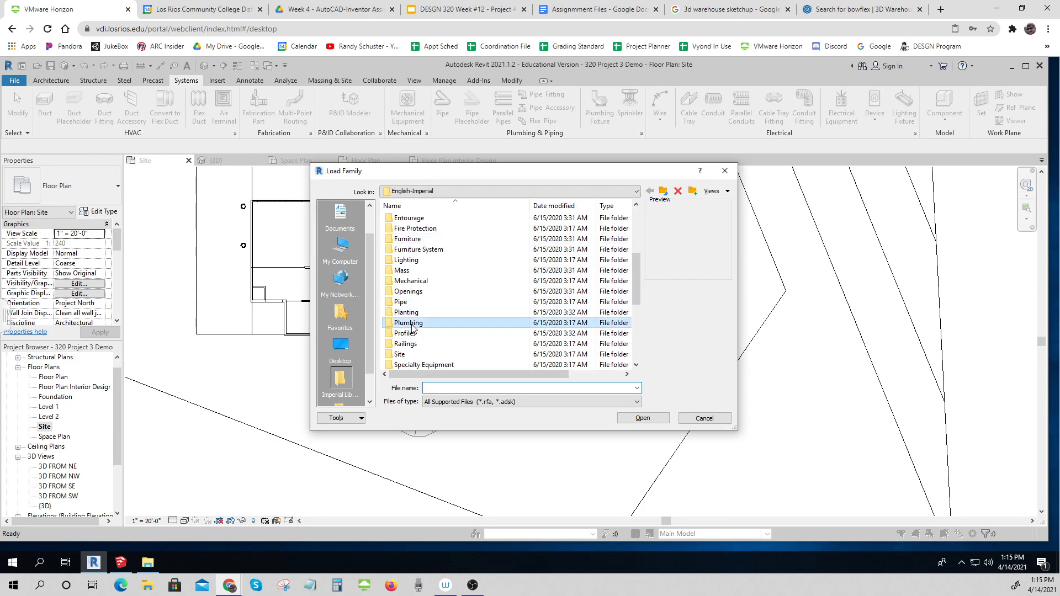
double_click(402, 228)
double_click(411, 229)
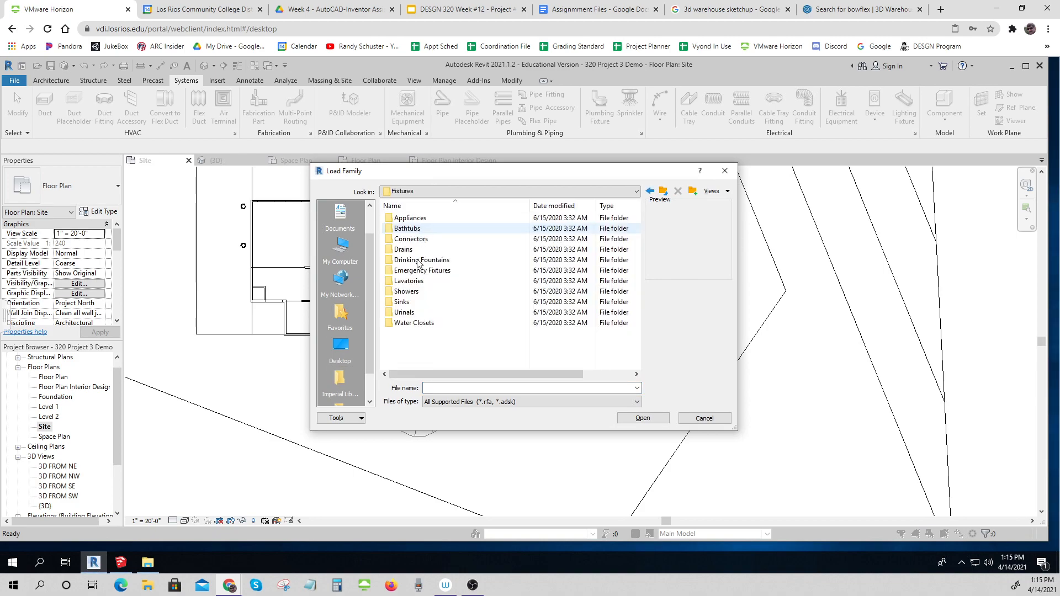
double_click(416, 323)
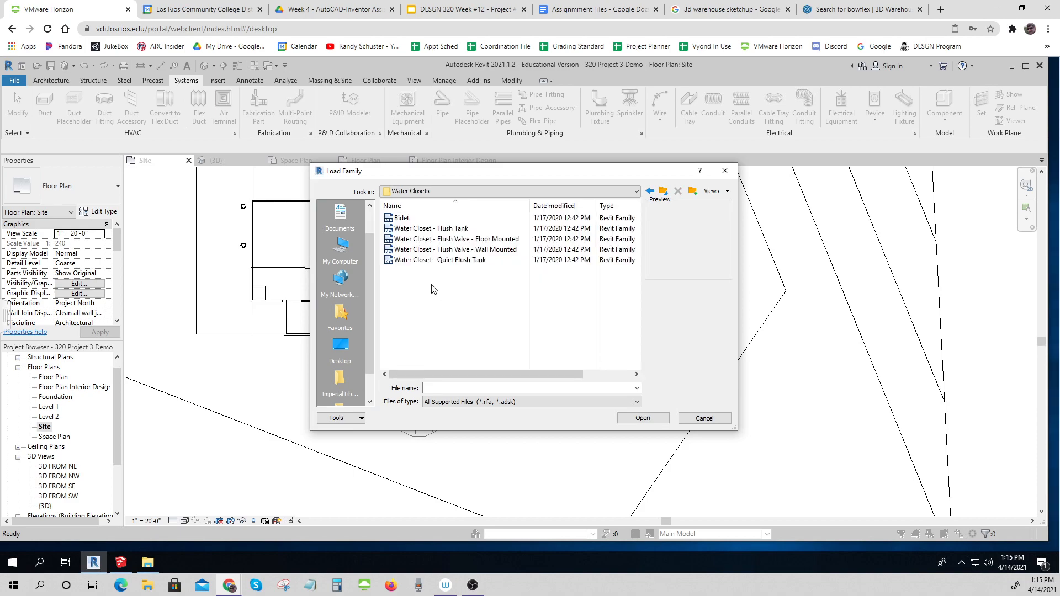
left_click(411, 261)
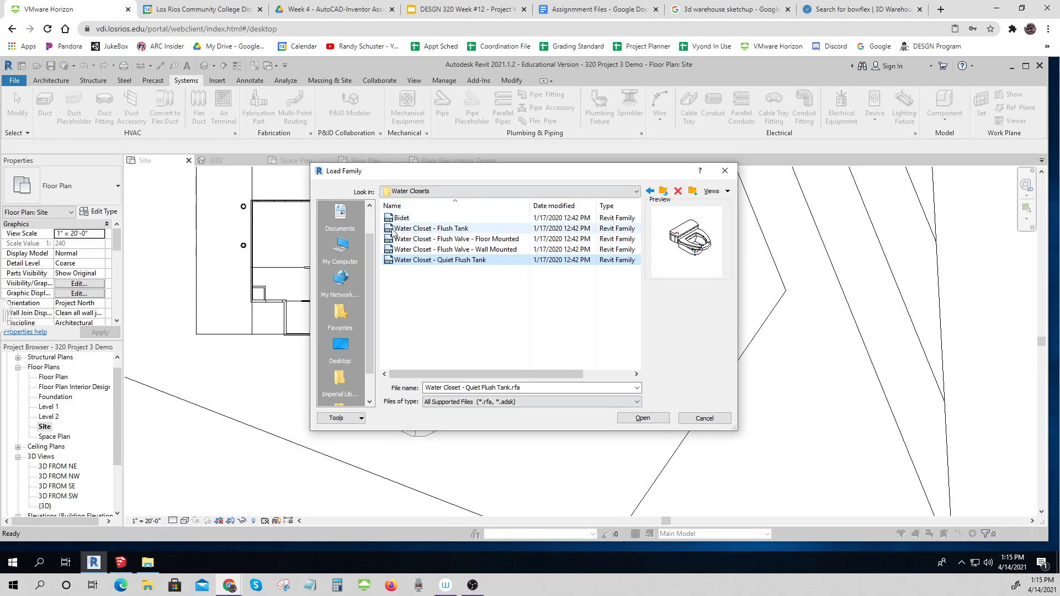
left_click(441, 239)
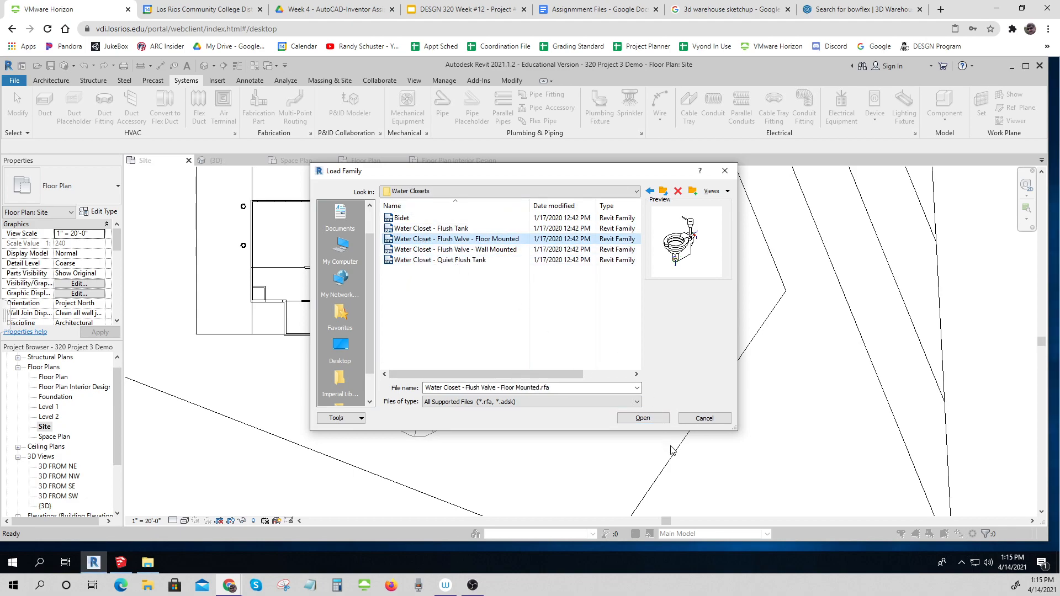
left_click(649, 420)
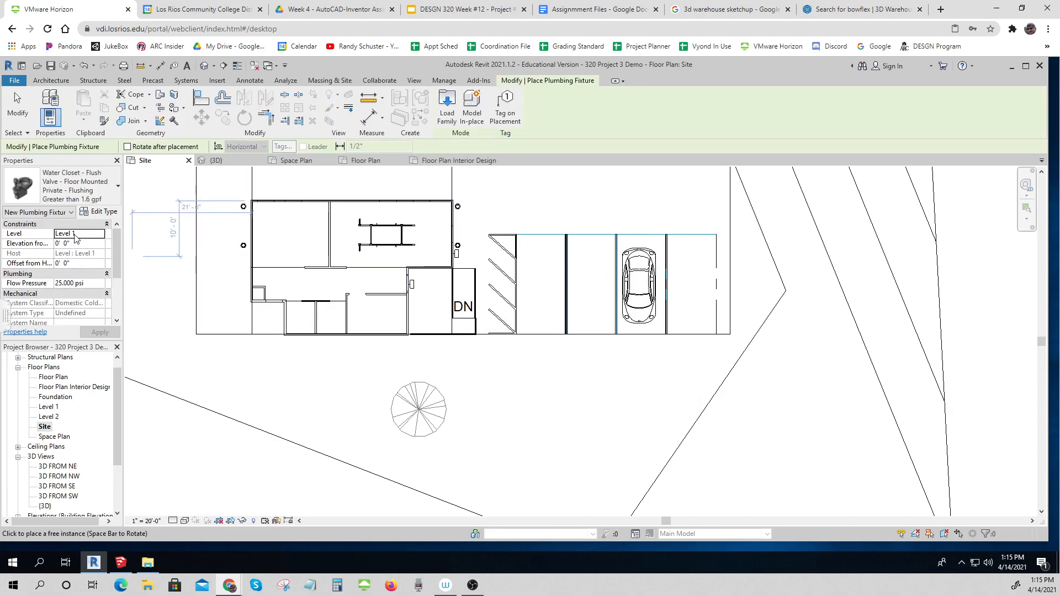
Set the water closet's level to Foundation and place one in the room at the building's lower-right corner.
left_click(99, 238)
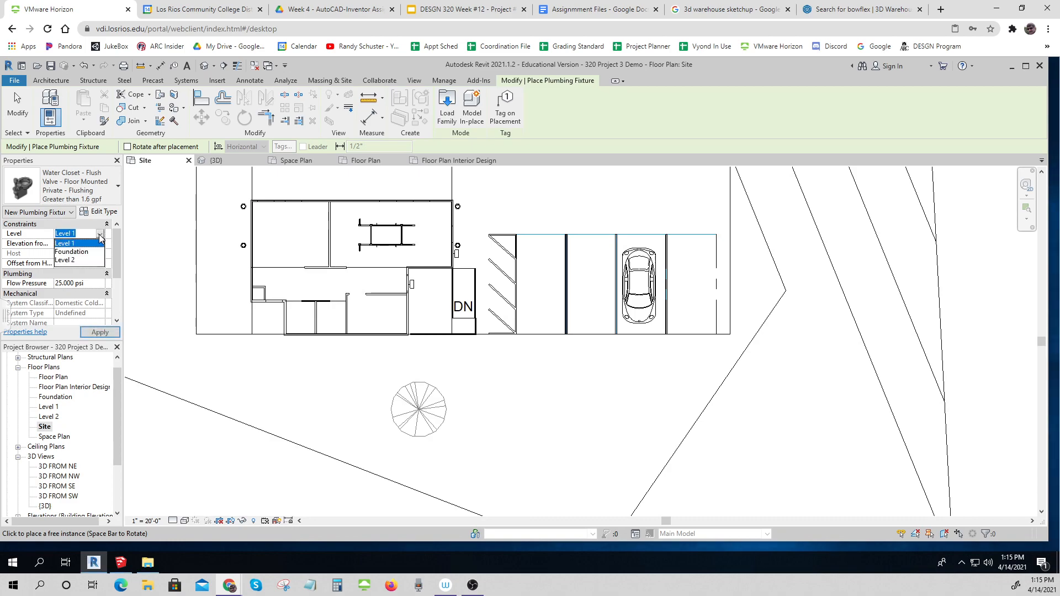
left_click(77, 252)
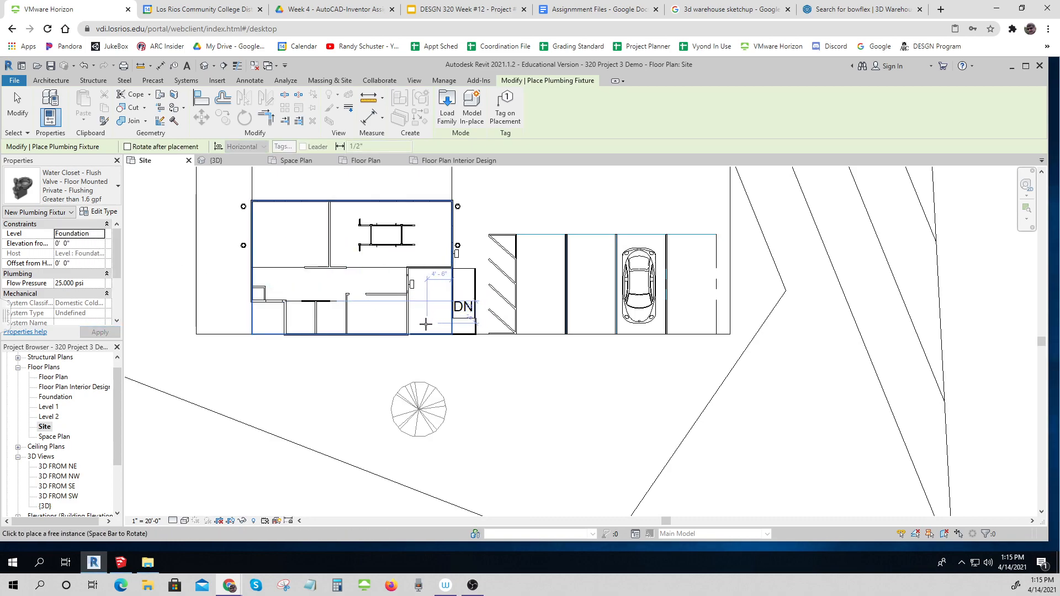
left_click(425, 324)
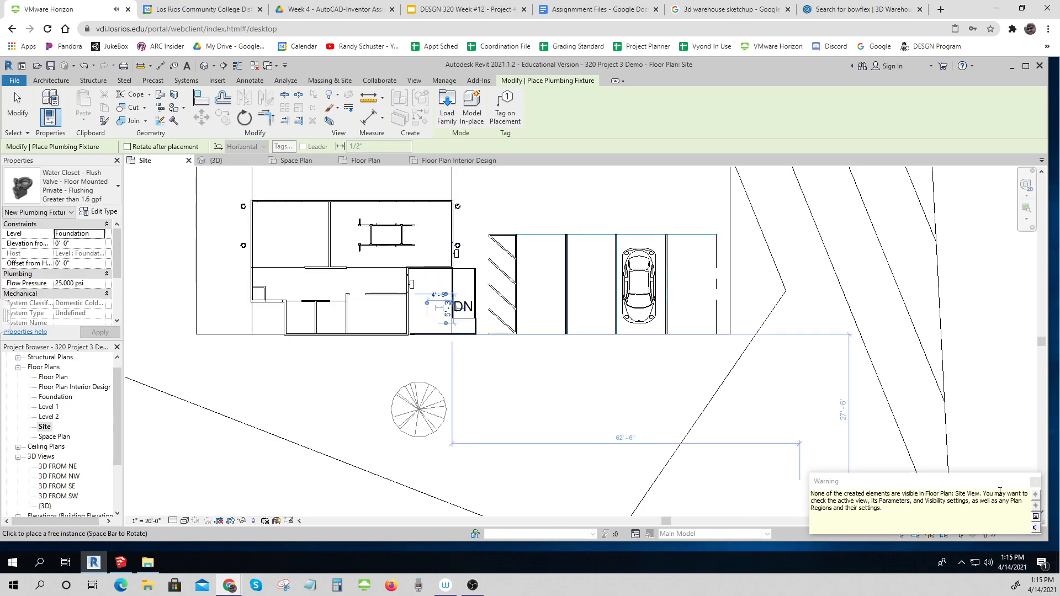
left_click(1036, 482)
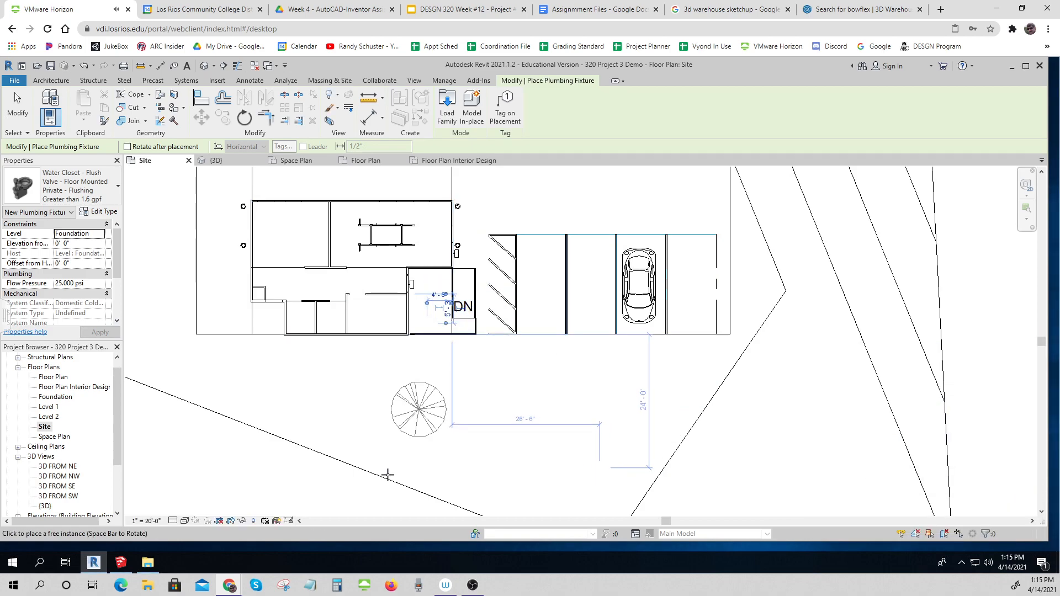
key("Escape")
key("Escape")
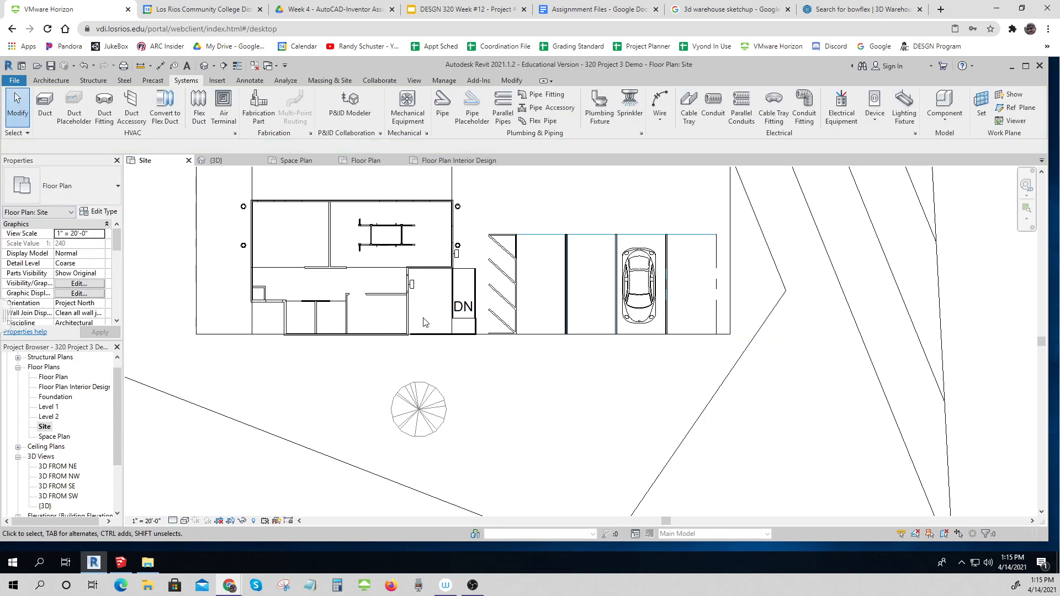
Make the Plumbing Fixtures model category visible in the Site plan's Visibility/Graphic Overrides.
left_click(79, 283)
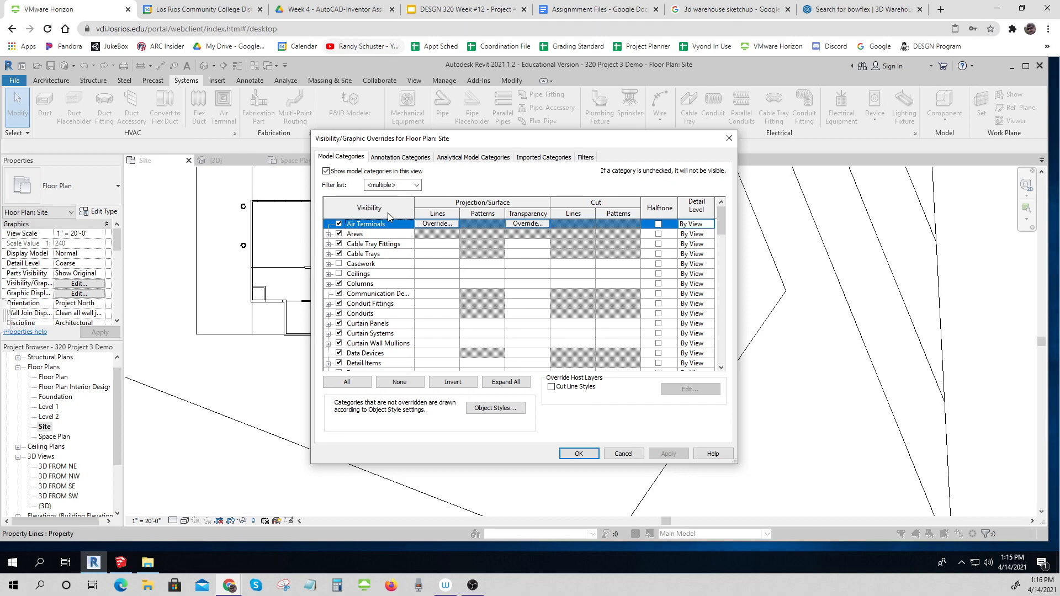
scroll(374, 278, "down", 1)
scroll(374, 278, "down", 8)
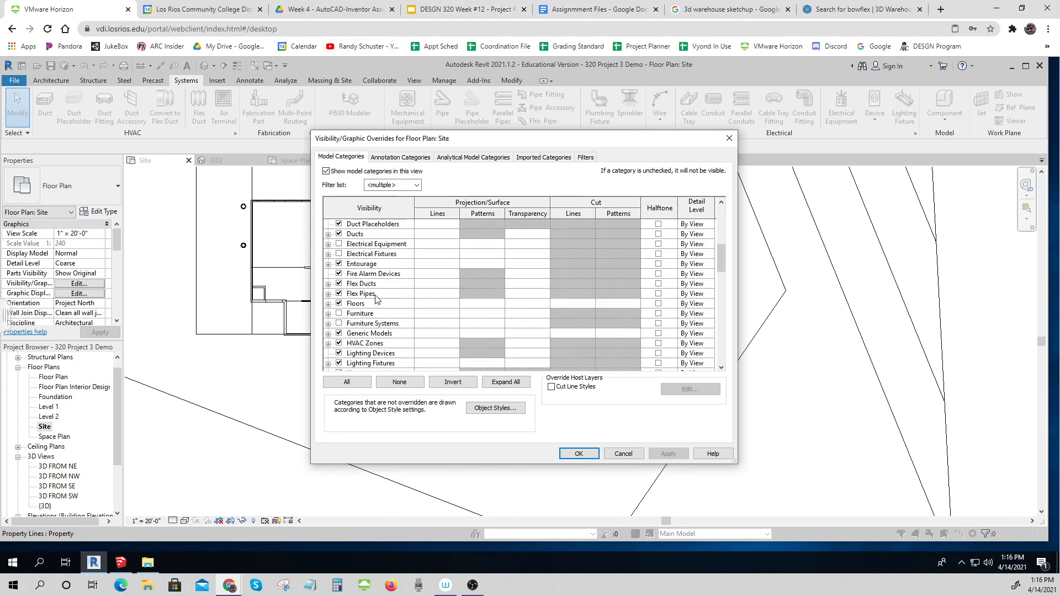
scroll(377, 297, "down", 5)
scroll(390, 278, "down", 15)
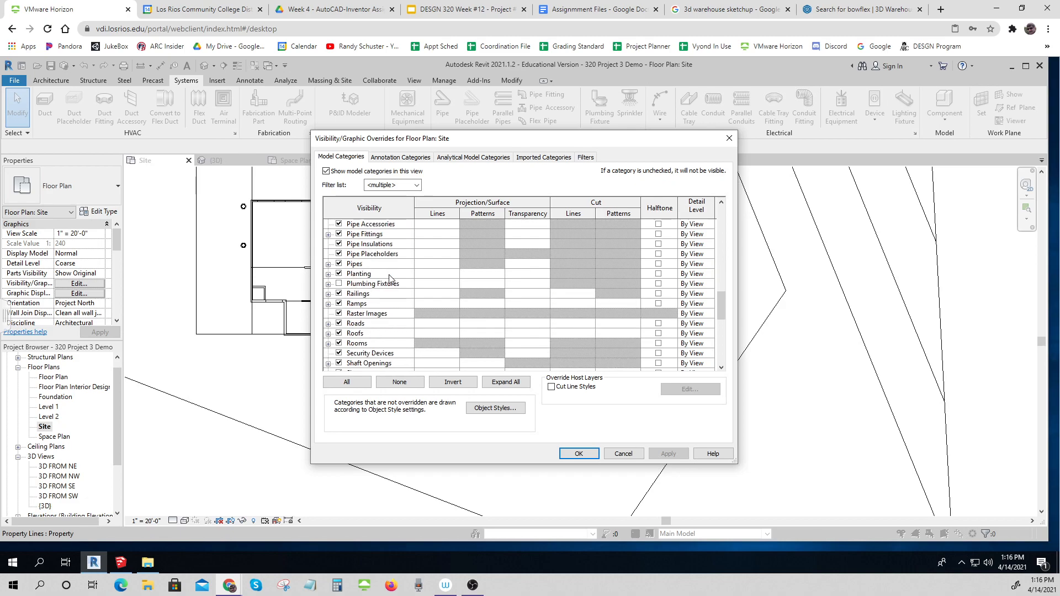
scroll(389, 278, "down", 3)
scroll(389, 278, "up", 2)
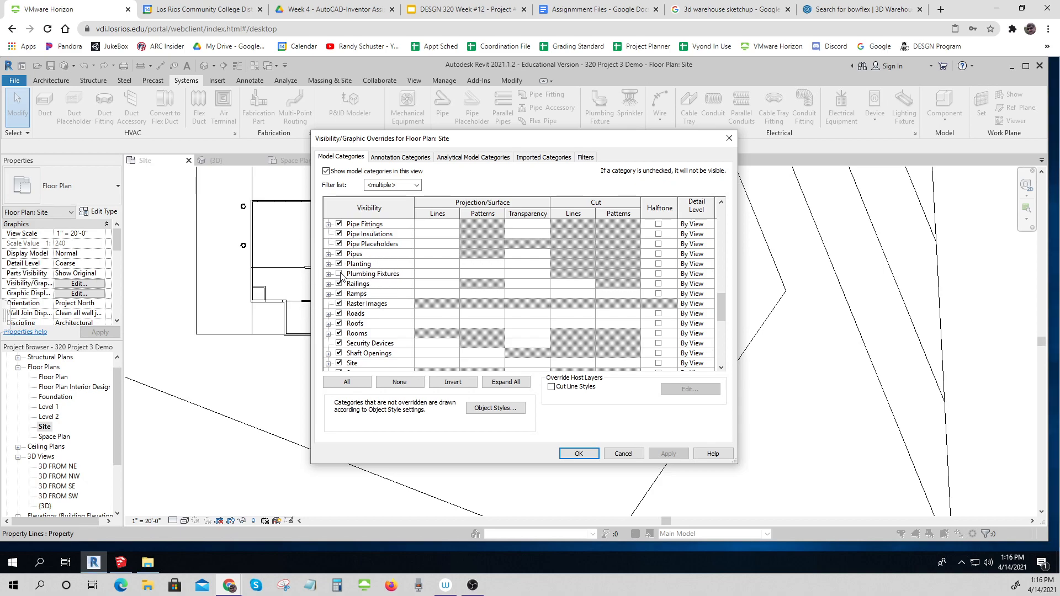
left_click(339, 275)
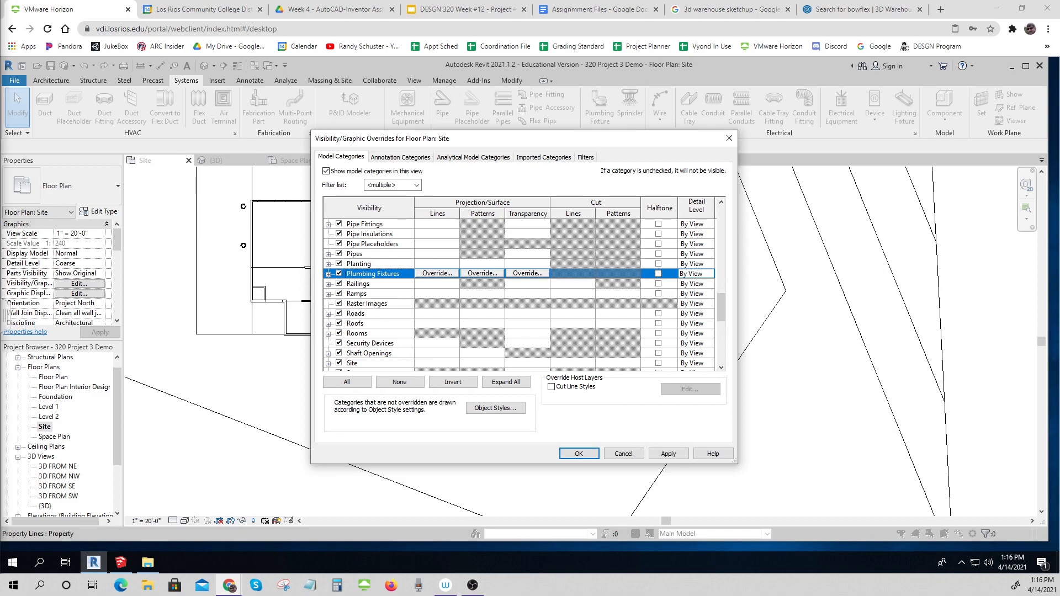
left_click(668, 454)
left_click(579, 454)
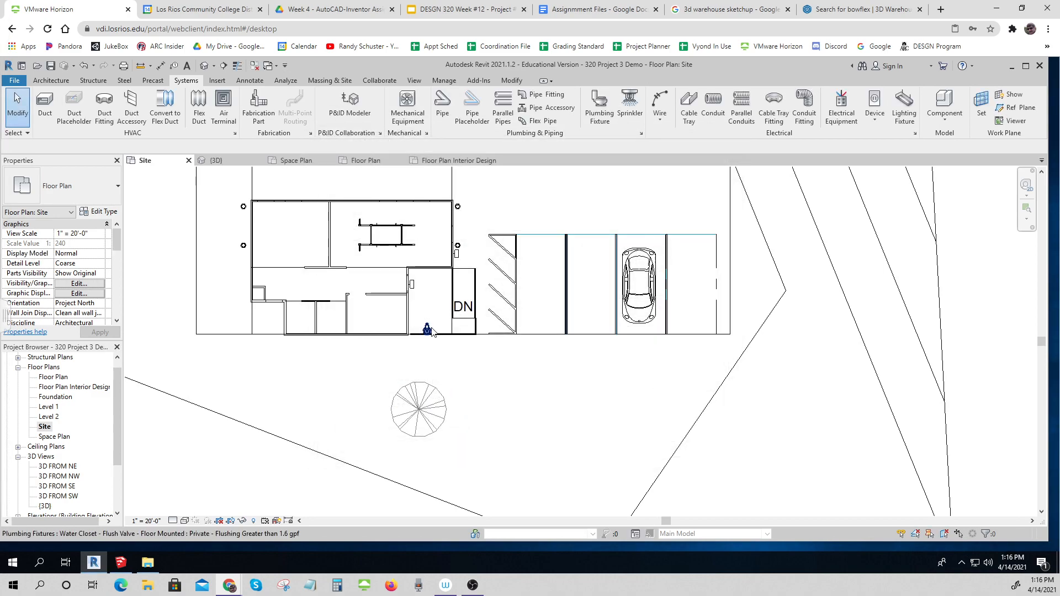
Move the water closet into the lower-right corner of the restroom and rotate it half a turn so its flush valve faces the bottom wall.
scroll(426, 328, "up", 5)
left_click_drag(416, 339, 299, 302)
key("r")
key("o")
left_click(290, 235)
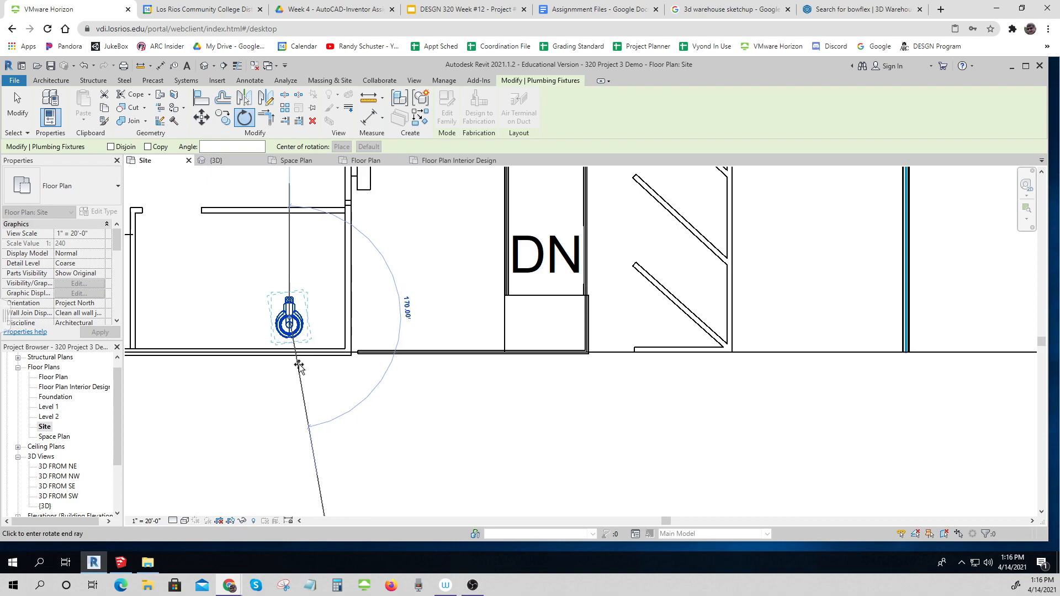
left_click(289, 371)
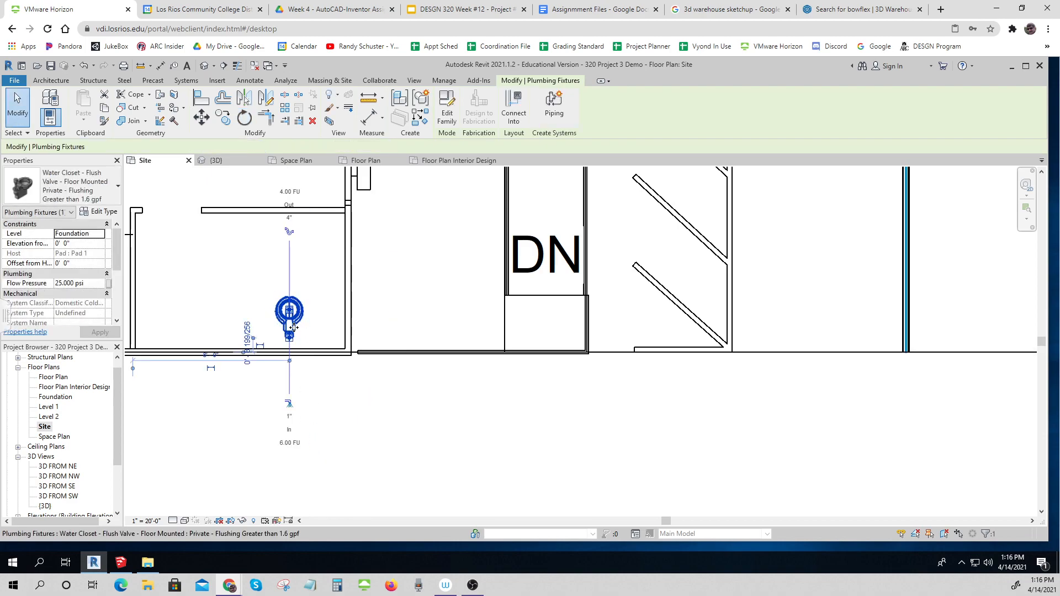
left_click_drag(294, 328, 321, 335, "ctrl")
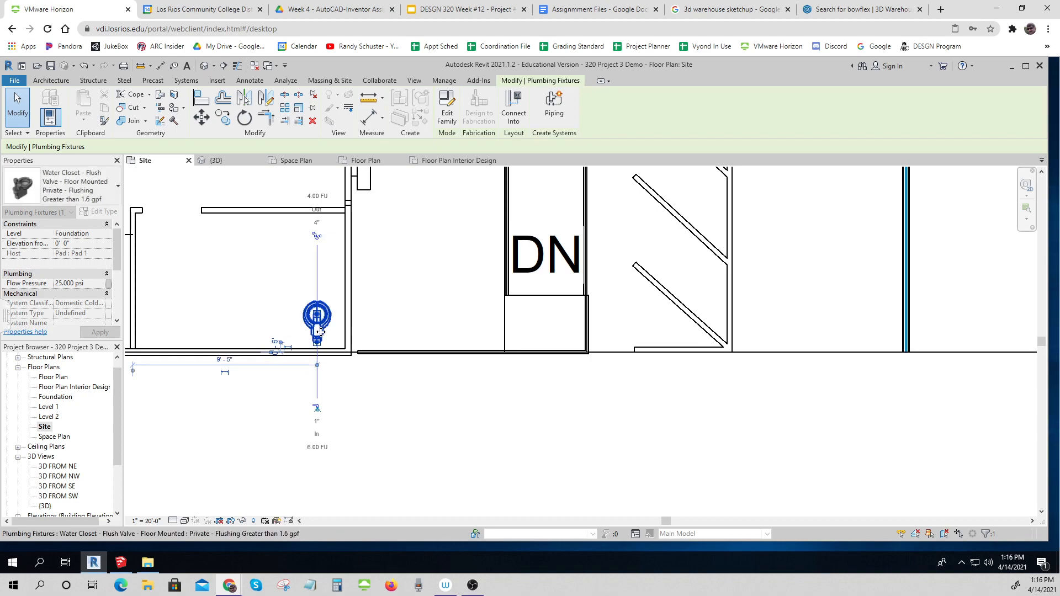
left_click(369, 389)
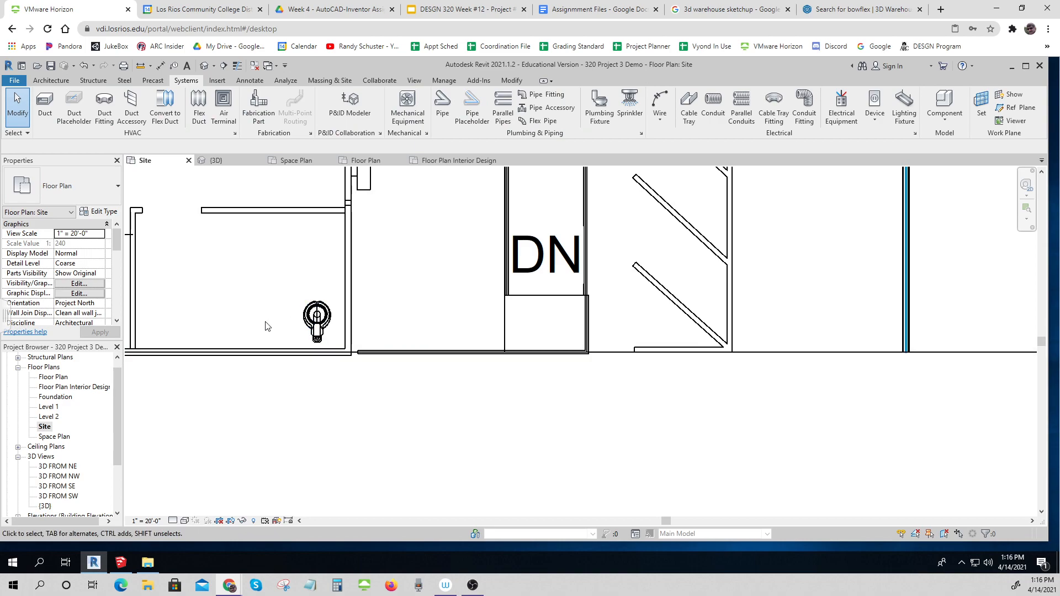
Review the Plumbing Fixtures visibility setting in the Site plan's Visibility/Graphic Overrides without changing anything.
left_click(86, 285)
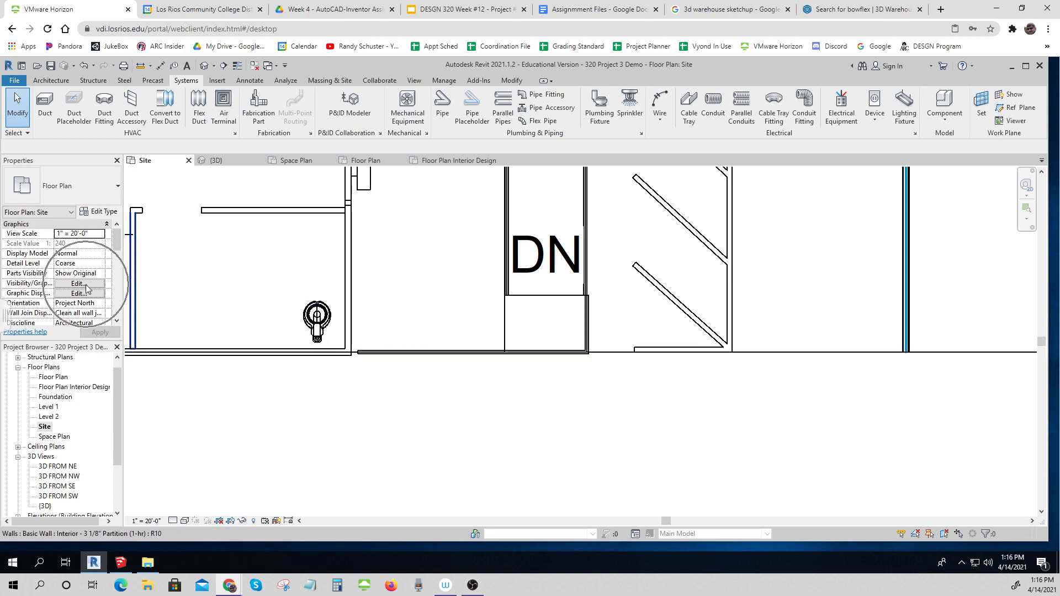
scroll(293, 351, "down", 4)
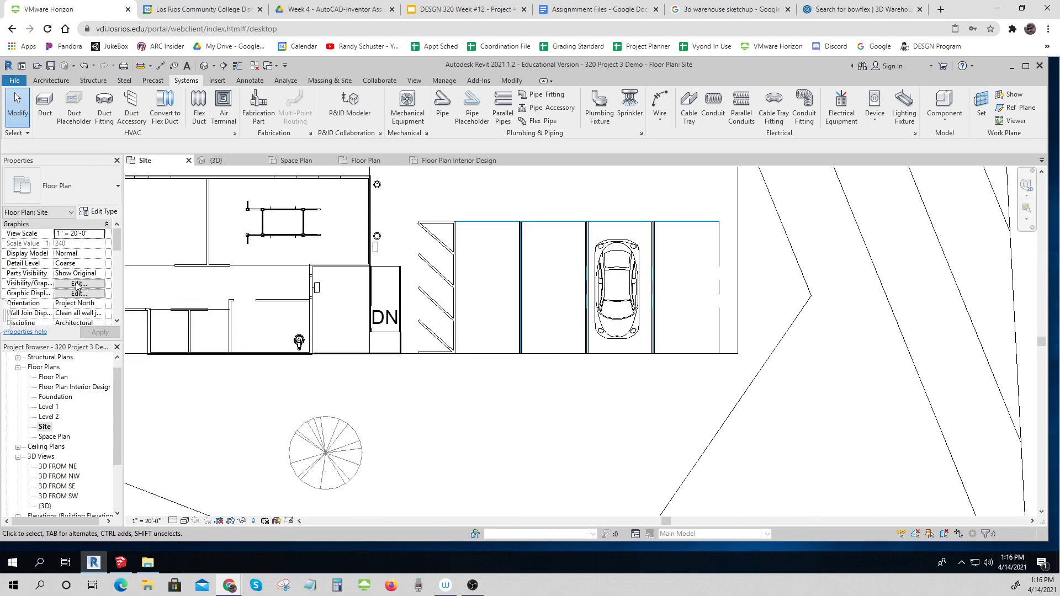
key("ctrl")
key("ctrl")
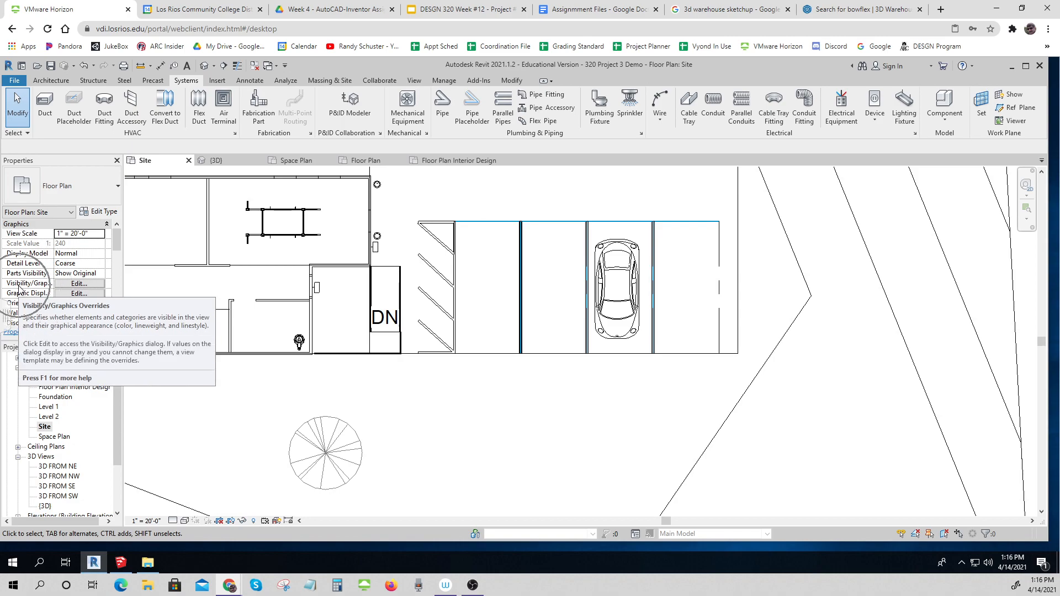
left_click(79, 284)
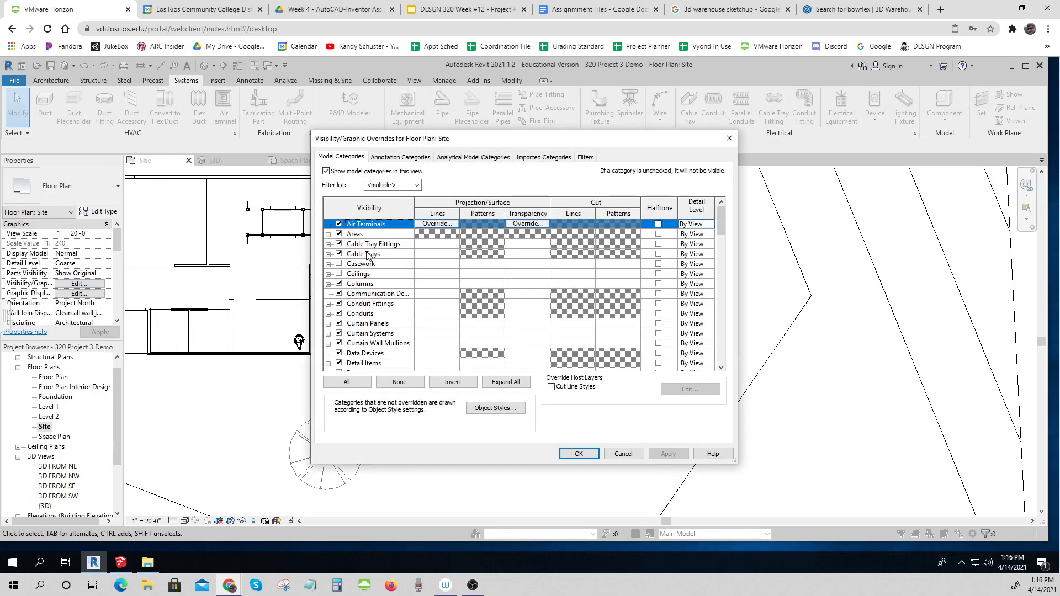
scroll(368, 255, "down", 5)
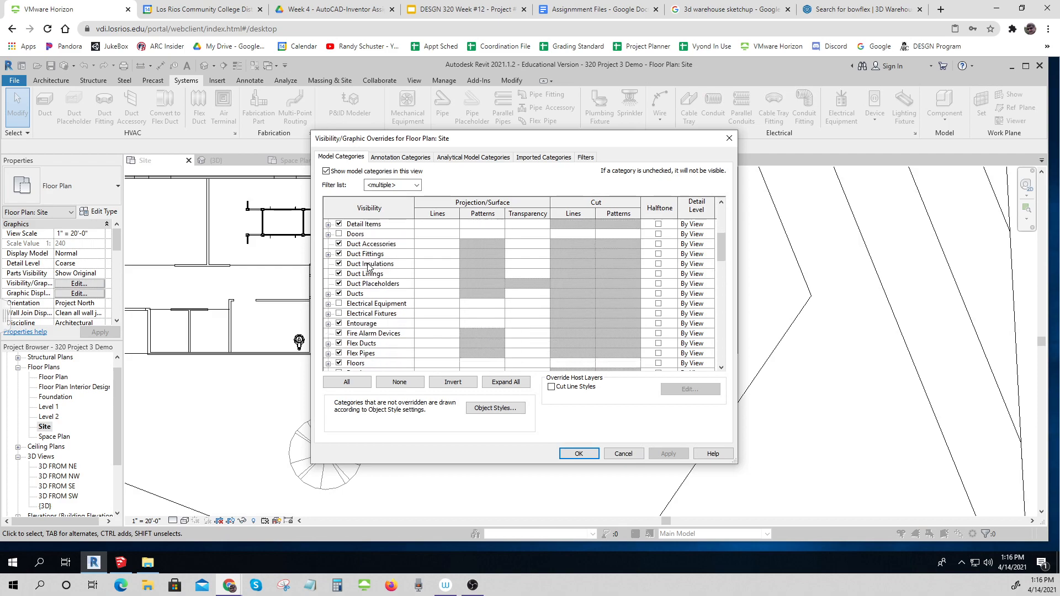
scroll(369, 268, "down", 3)
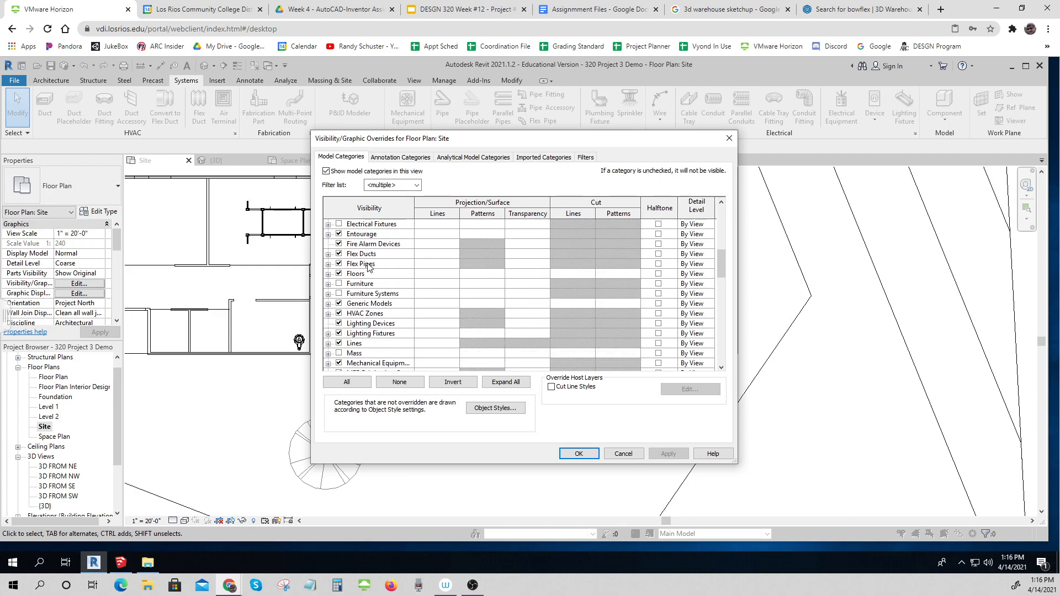
scroll(368, 267, "down", 5)
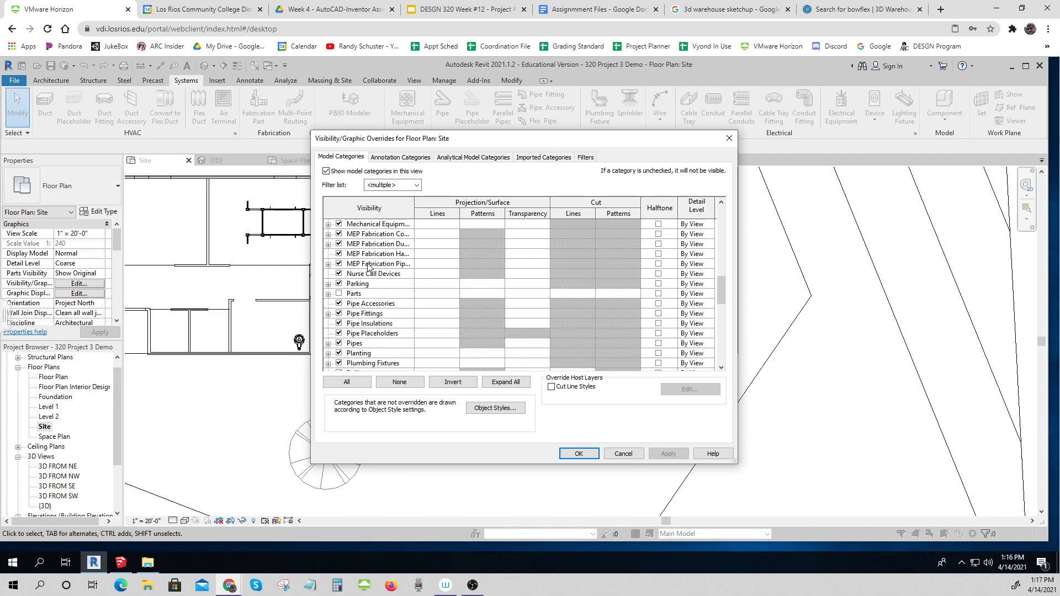
scroll(369, 267, "down", 1)
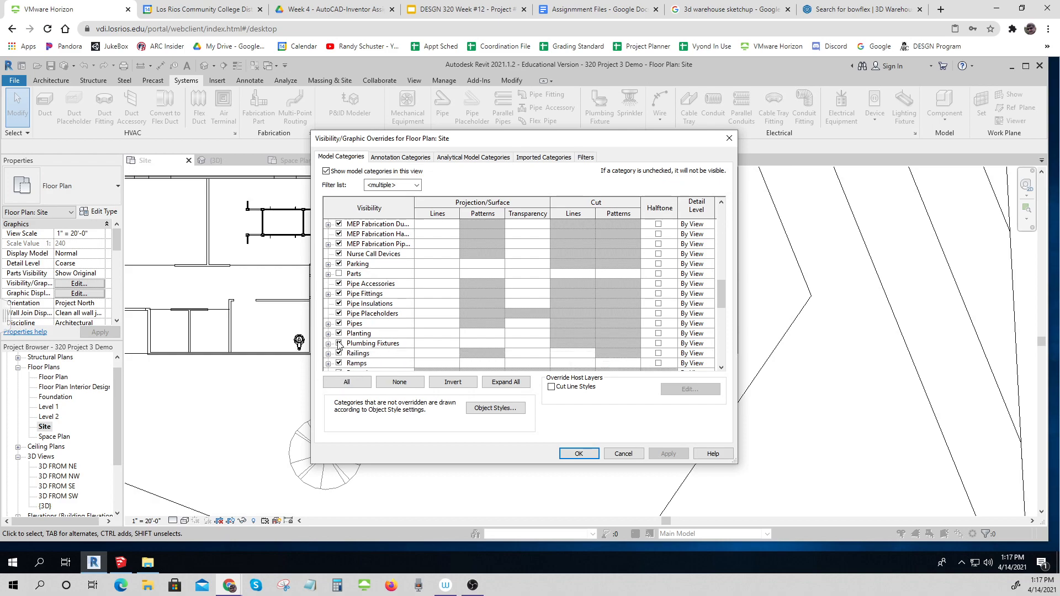
left_click(621, 454)
scroll(500, 431, "down", 2)
middle_click_drag(451, 423, 514, 457)
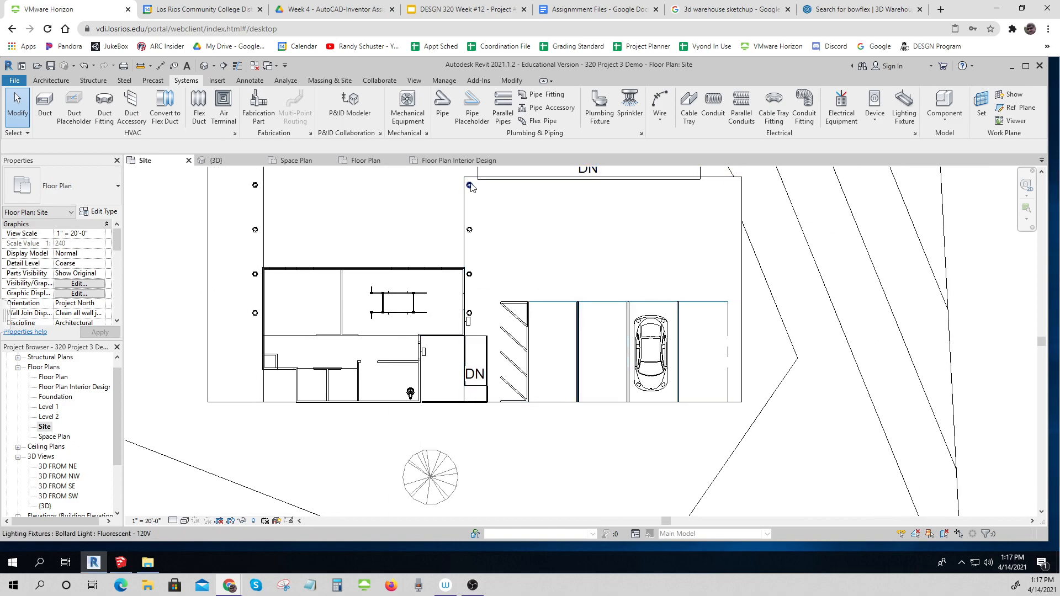
Start loading a family and browse to the Seating folder under Furniture in the English-Imperial library.
left_click(218, 81)
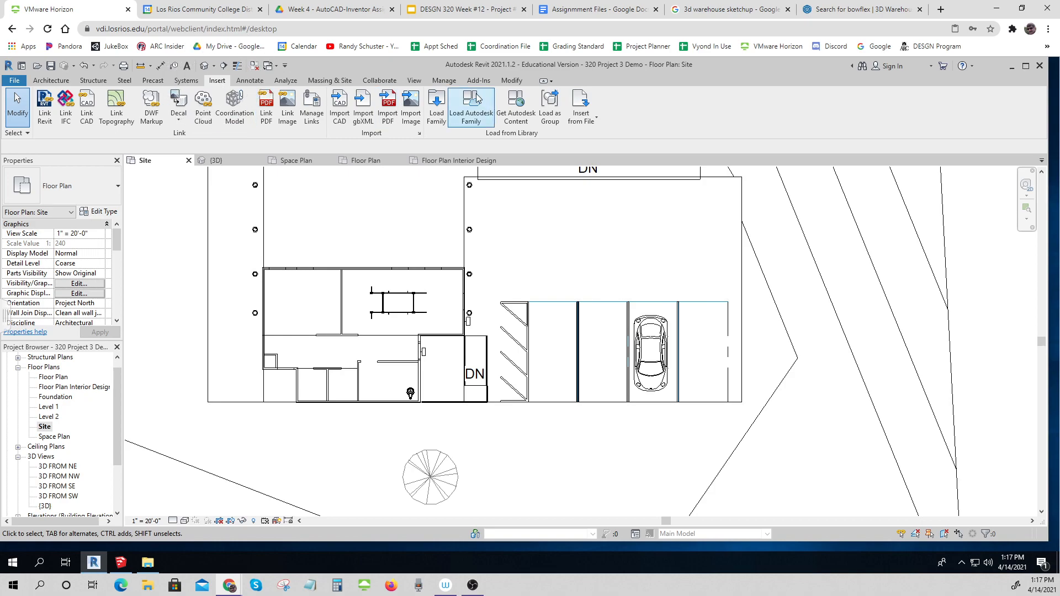
left_click(436, 105)
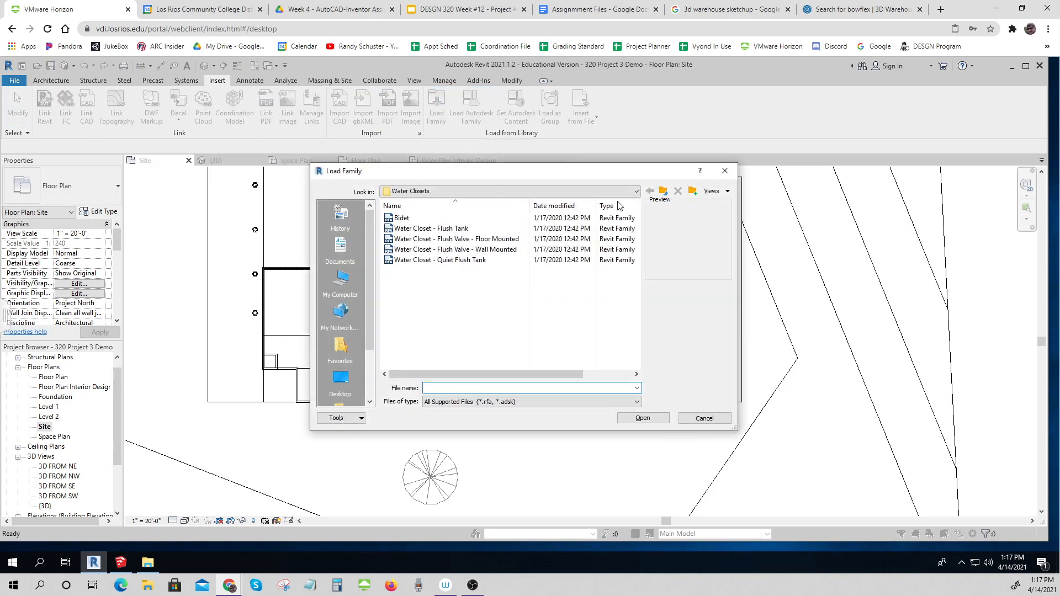
left_click(663, 191)
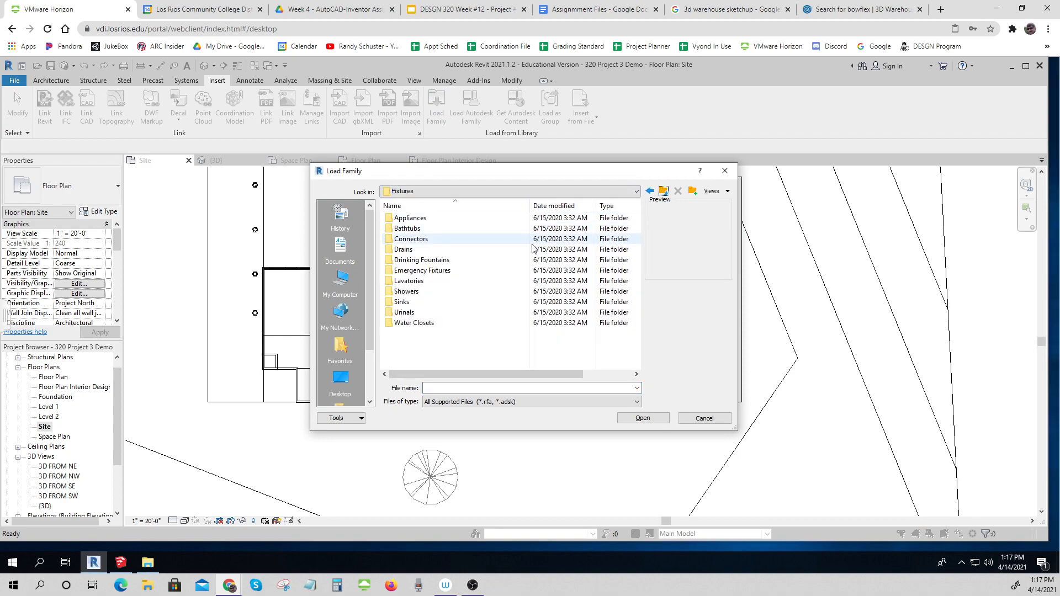
left_click(664, 191)
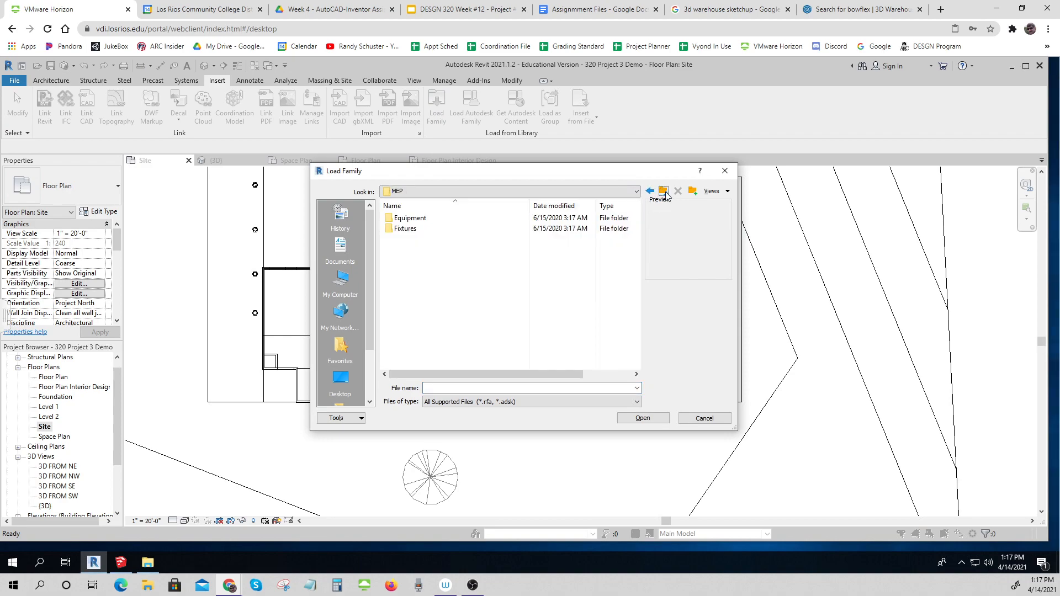
left_click(664, 191)
left_click(665, 193)
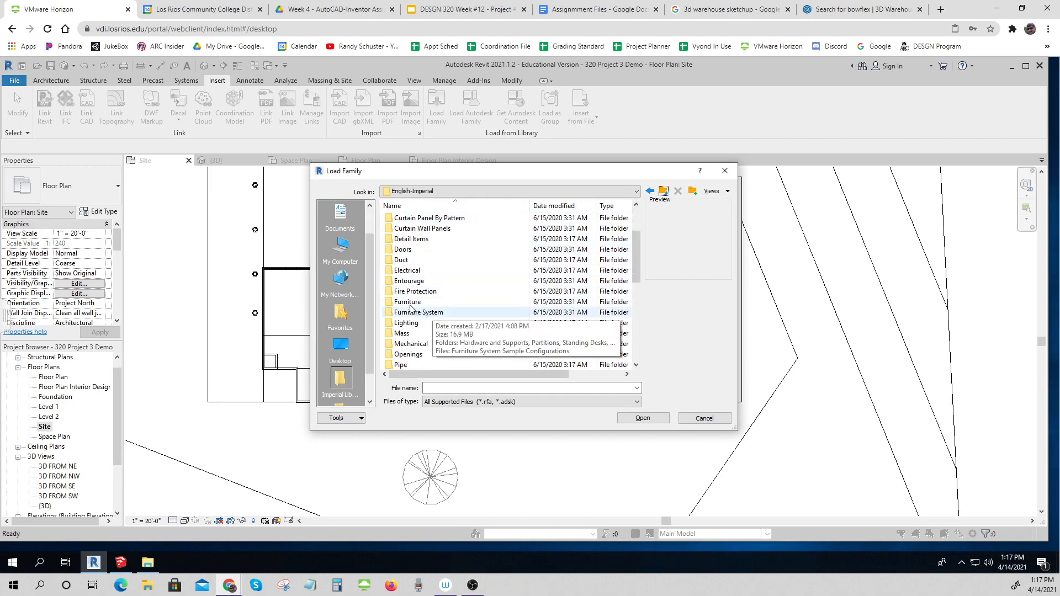
left_click(407, 304)
double_click(407, 307)
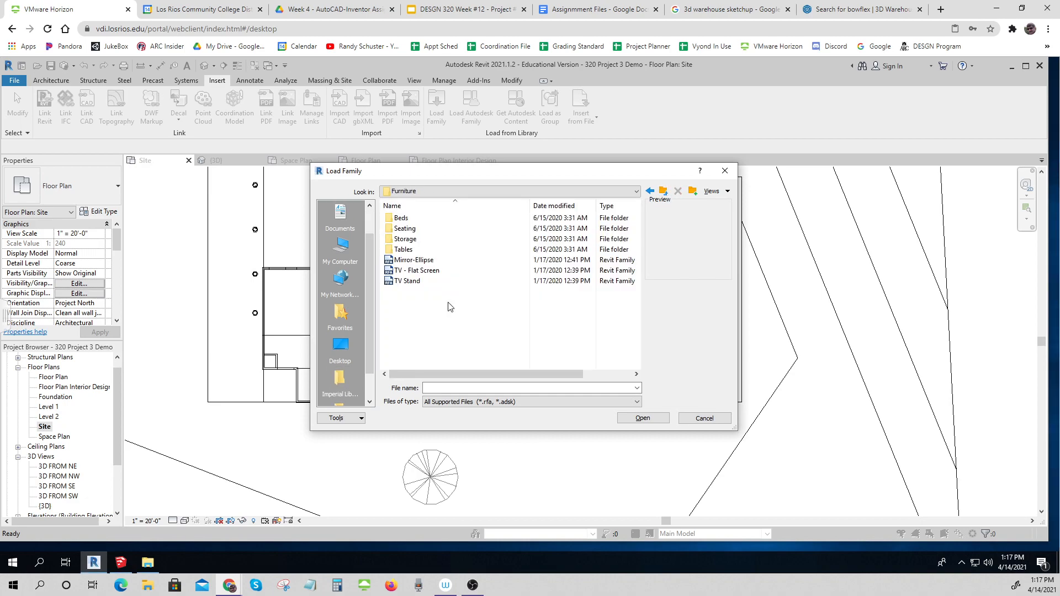
double_click(406, 229)
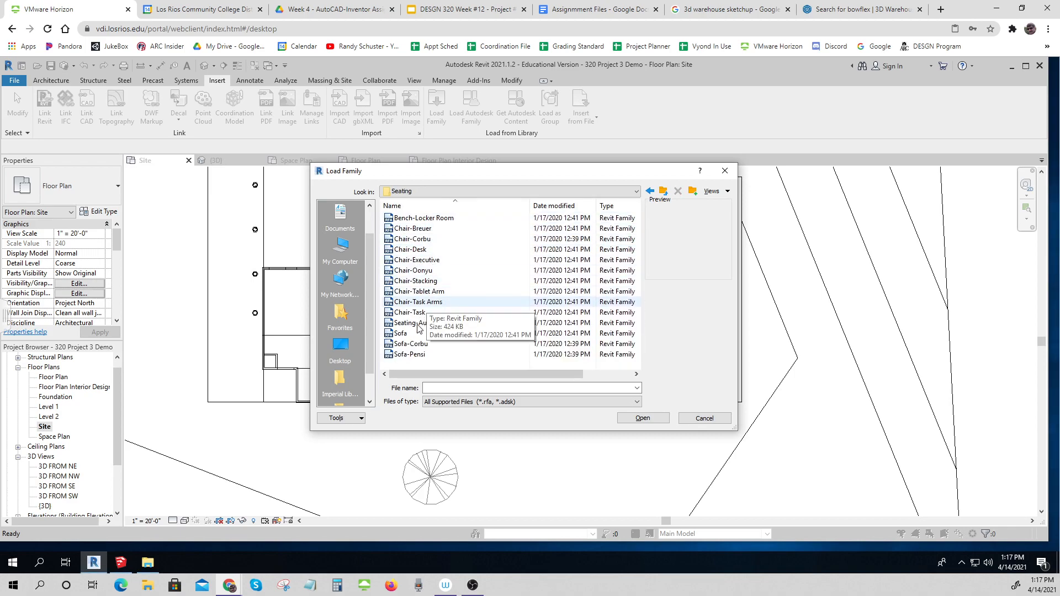
Preview the Sofa, Sofa-Corbu and Sofa-Pensi families, and load Sofa-Corbu into the project.
left_click(401, 334)
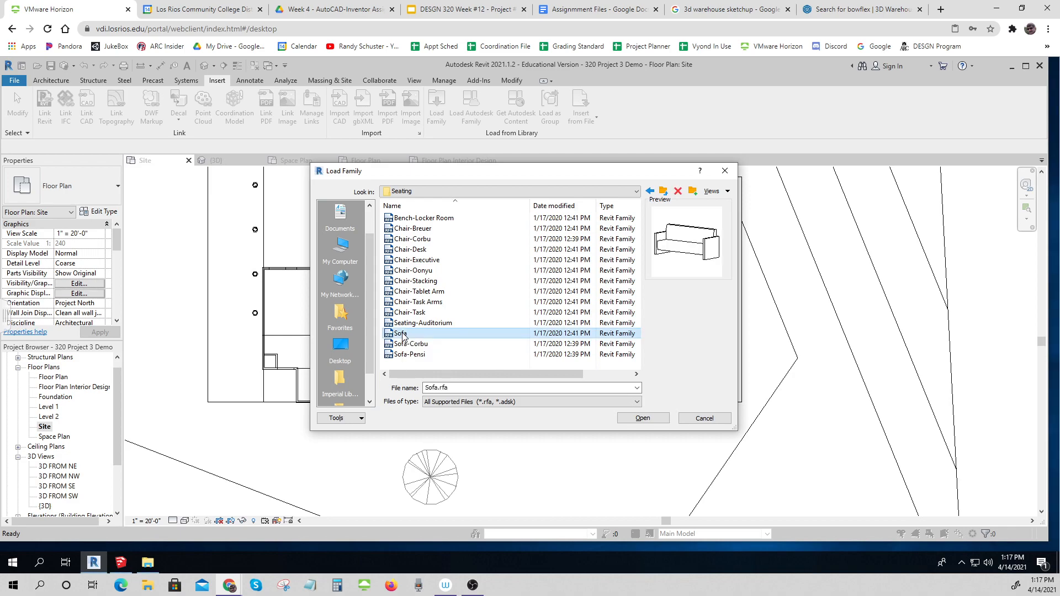
left_click(409, 347)
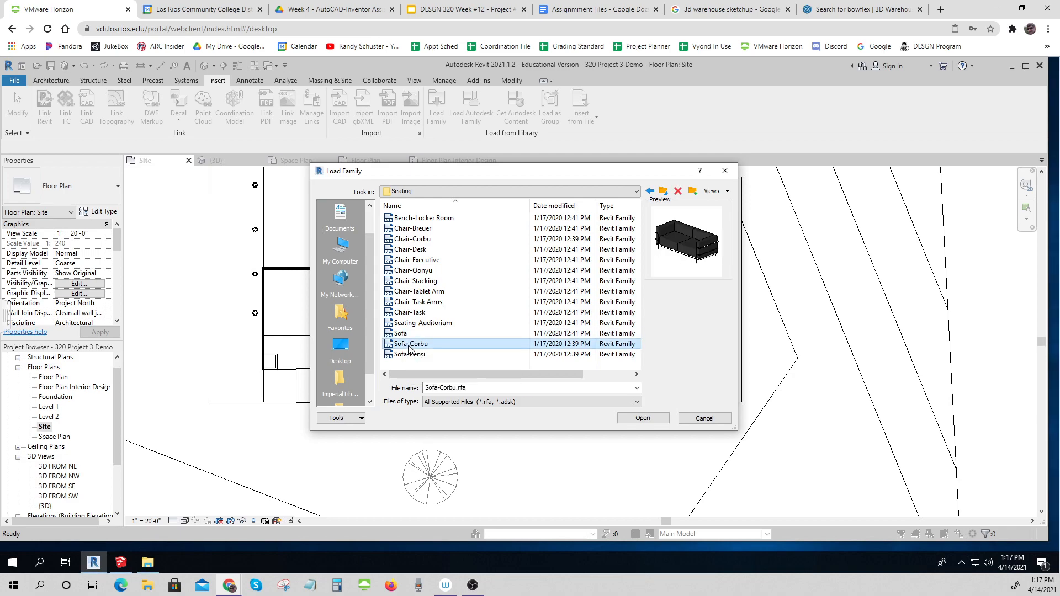
left_click(415, 356)
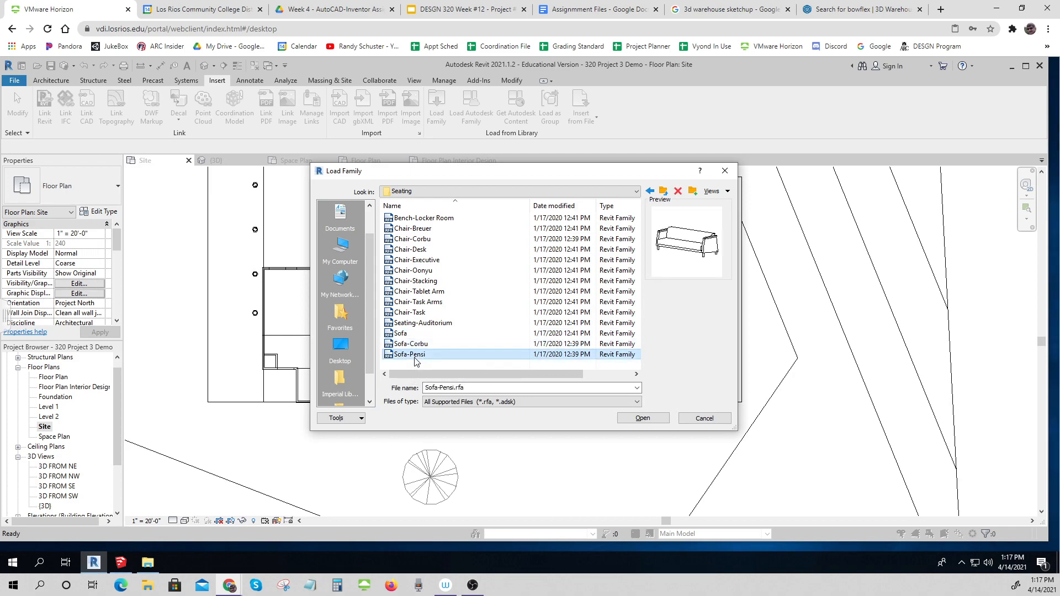
key("Up")
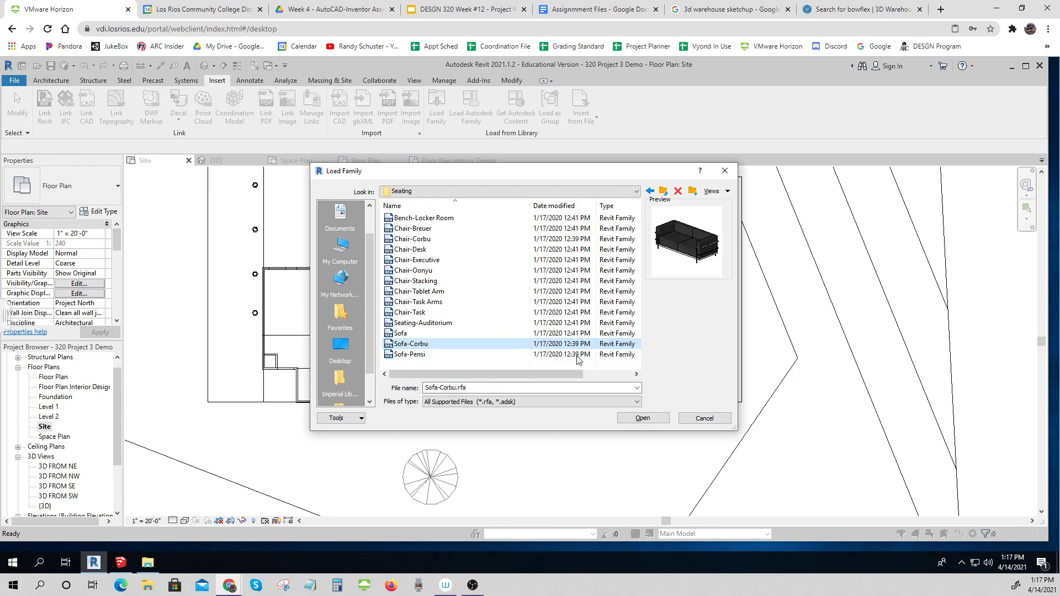
left_click(645, 419)
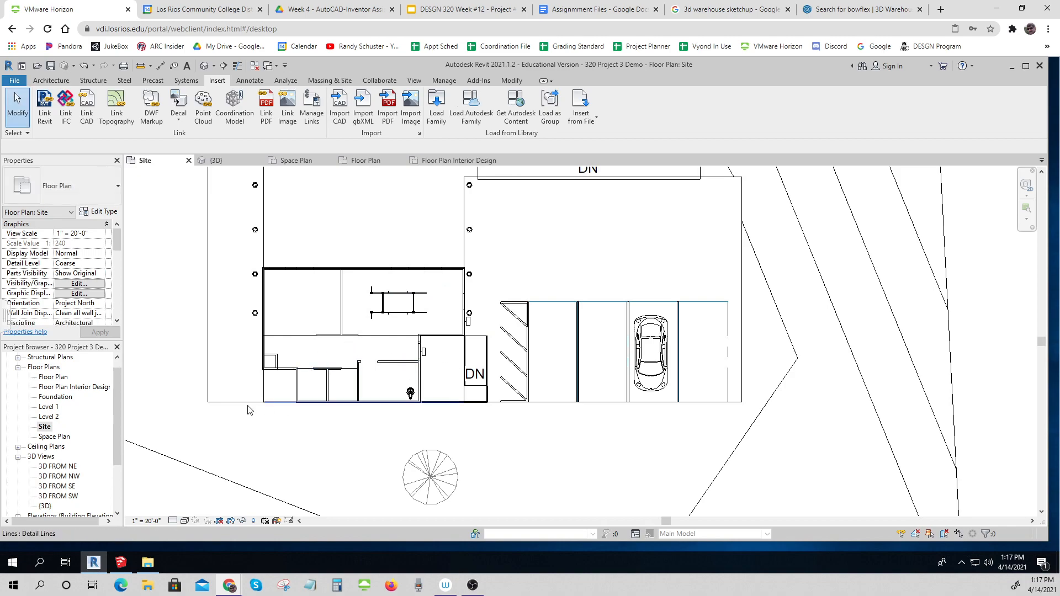
Place the loaded Sofa-Corbu Sofa from the project's Furniture families in the hall just below the interior partition in the Site plan.
left_click_drag(118, 409, 118, 452)
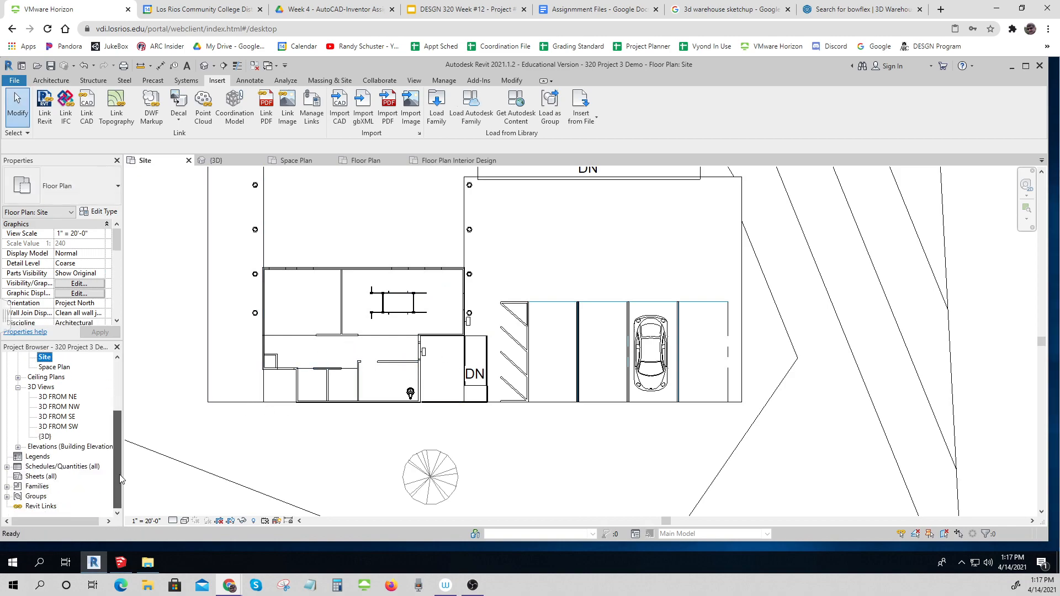
left_click(6, 487)
scroll(60, 451, "down", 2)
scroll(61, 446, "down", 1)
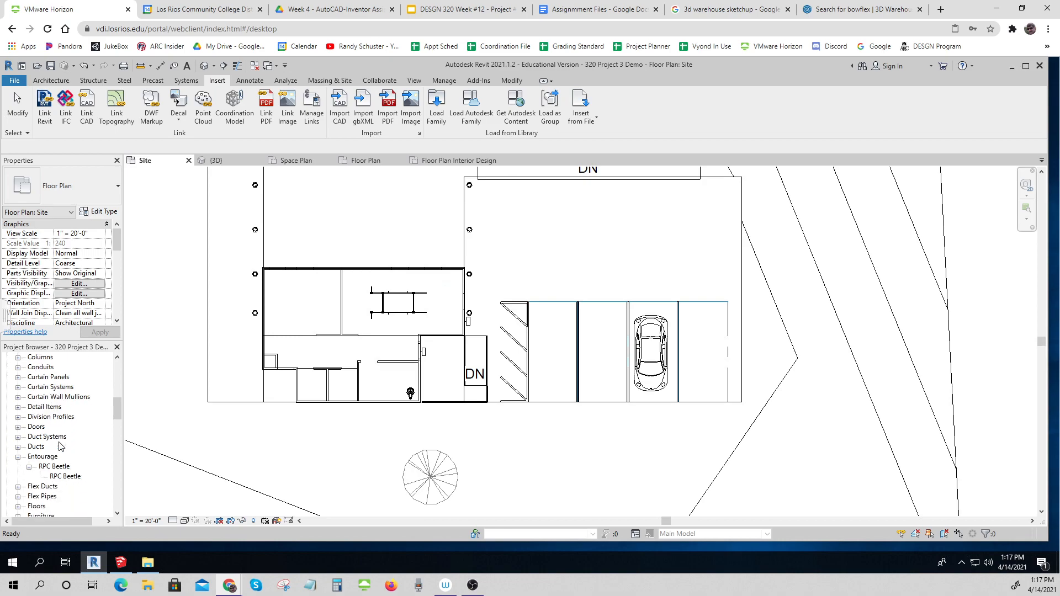
scroll(61, 446, "down", 3)
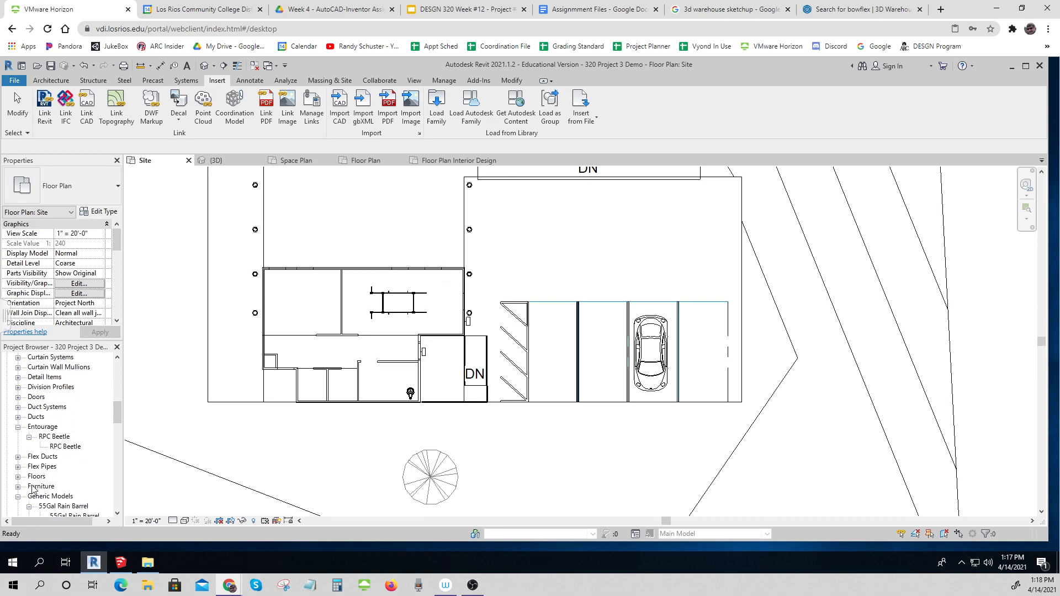
left_click(18, 487)
scroll(35, 490, "down", 1)
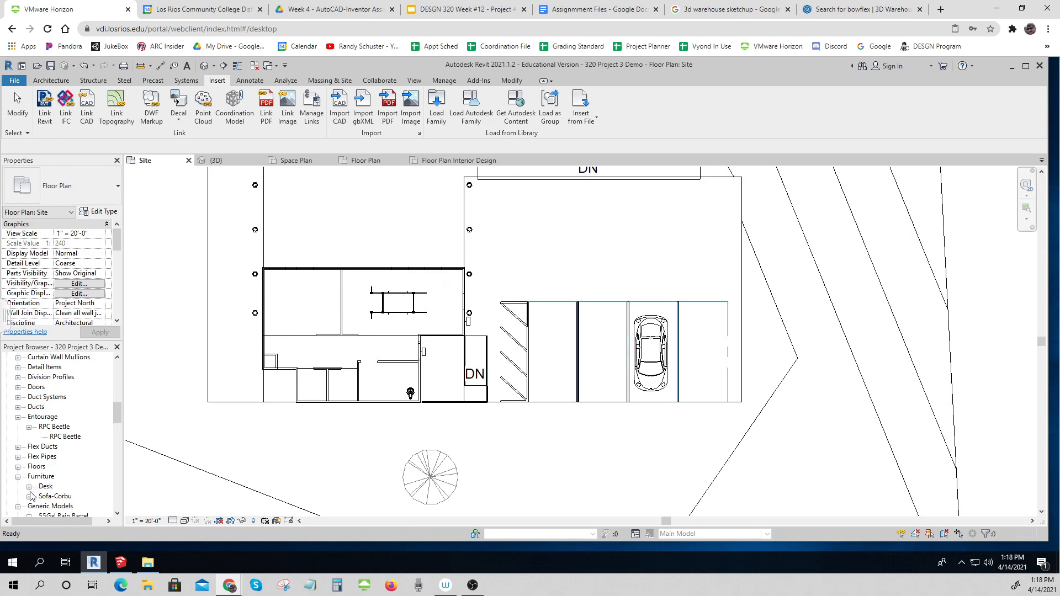
left_click(29, 497)
left_click_drag(59, 512, 182, 451)
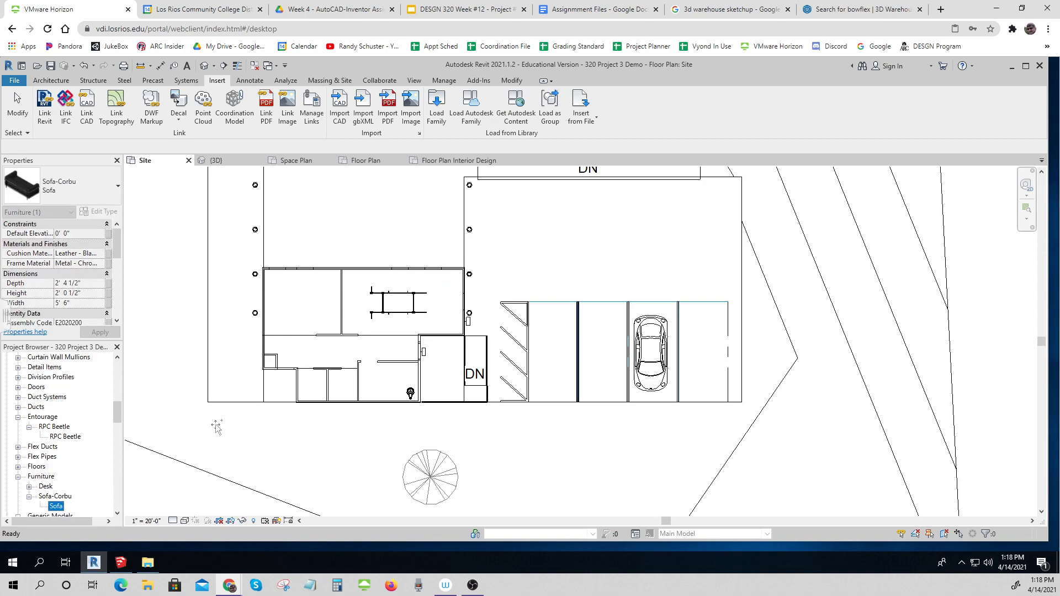
left_click_drag(333, 352, 329, 344)
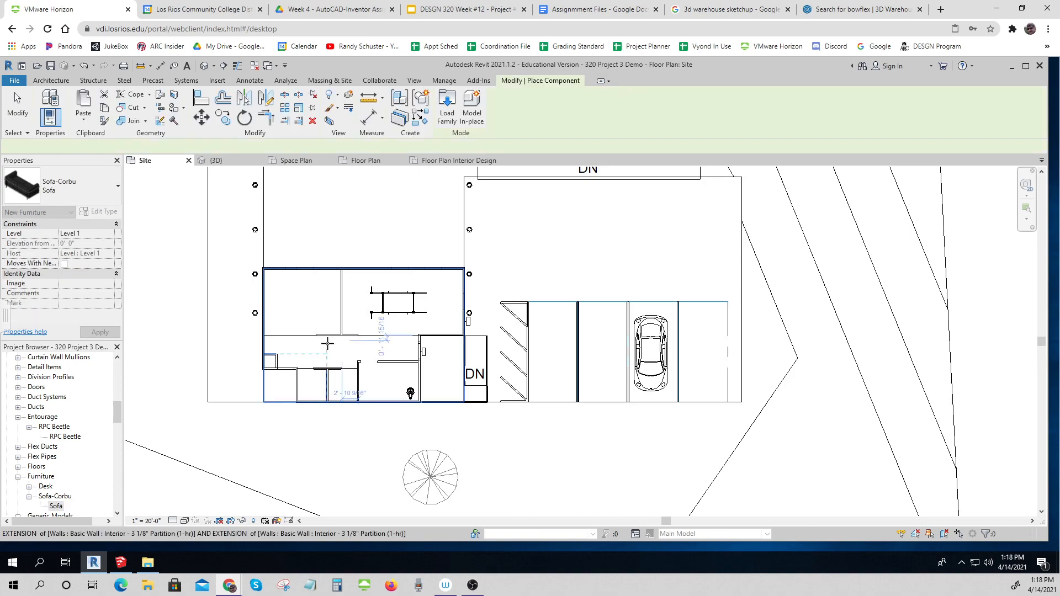
left_click(329, 345)
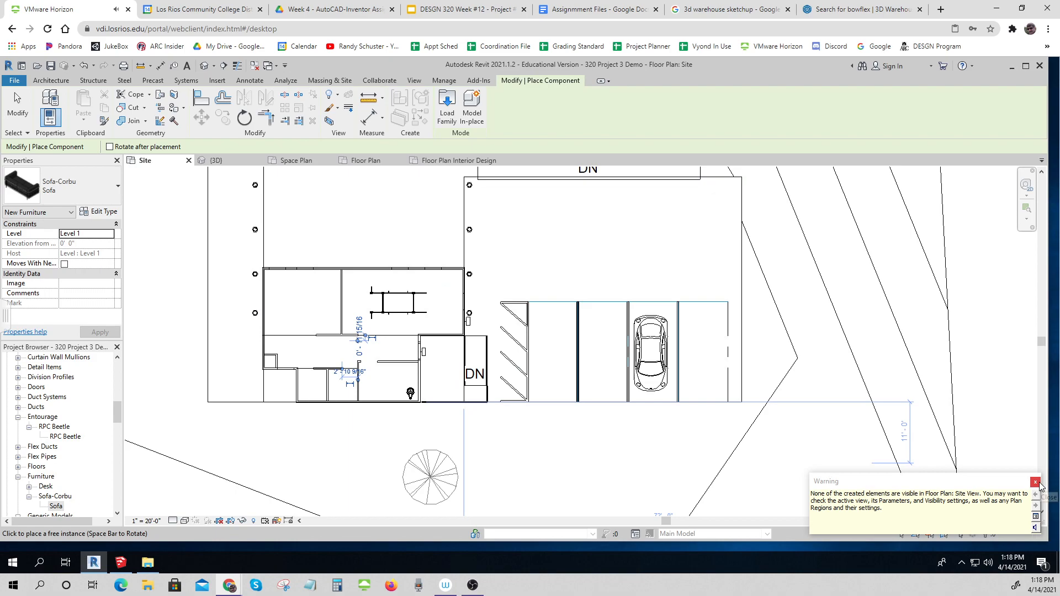
left_click(1035, 482)
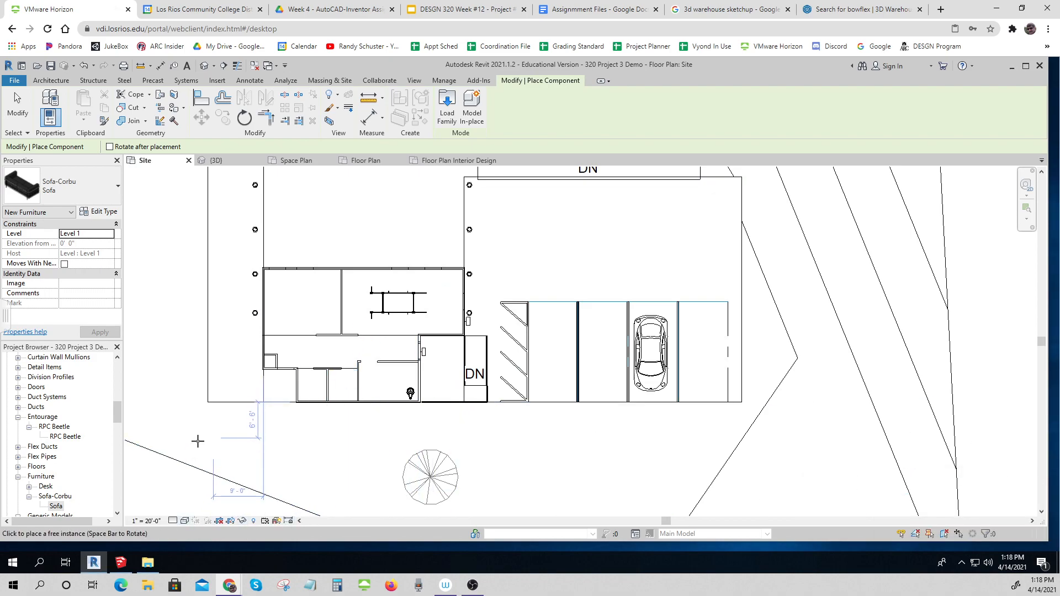
key("Escape")
Turn on the Furniture model category in the Site plan's Visibility/Graphic Overrides and apply it.
left_click(77, 283)
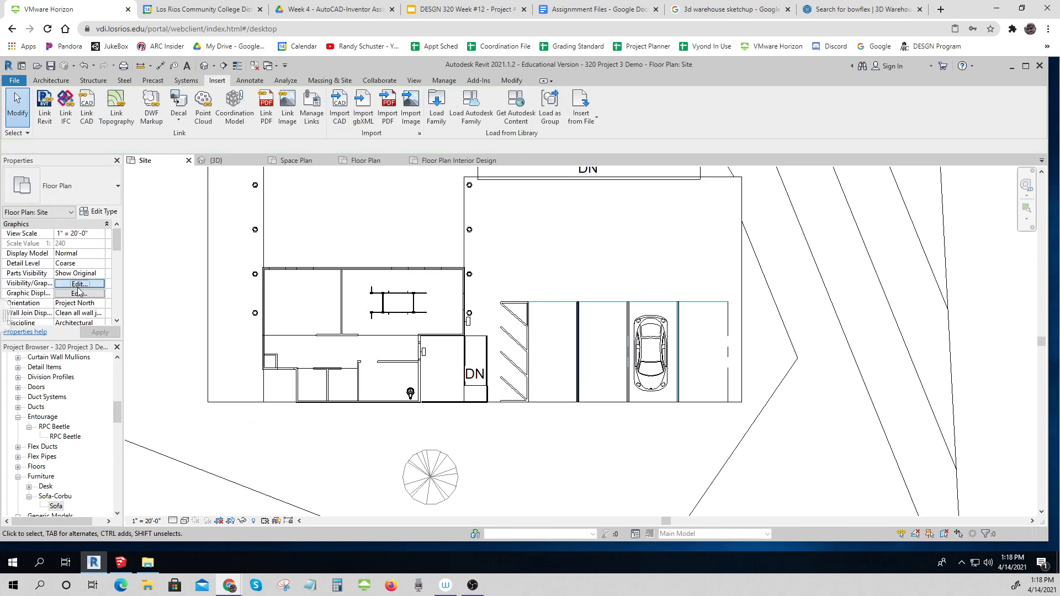
scroll(407, 344, "down", 1)
scroll(408, 345, "down", 3)
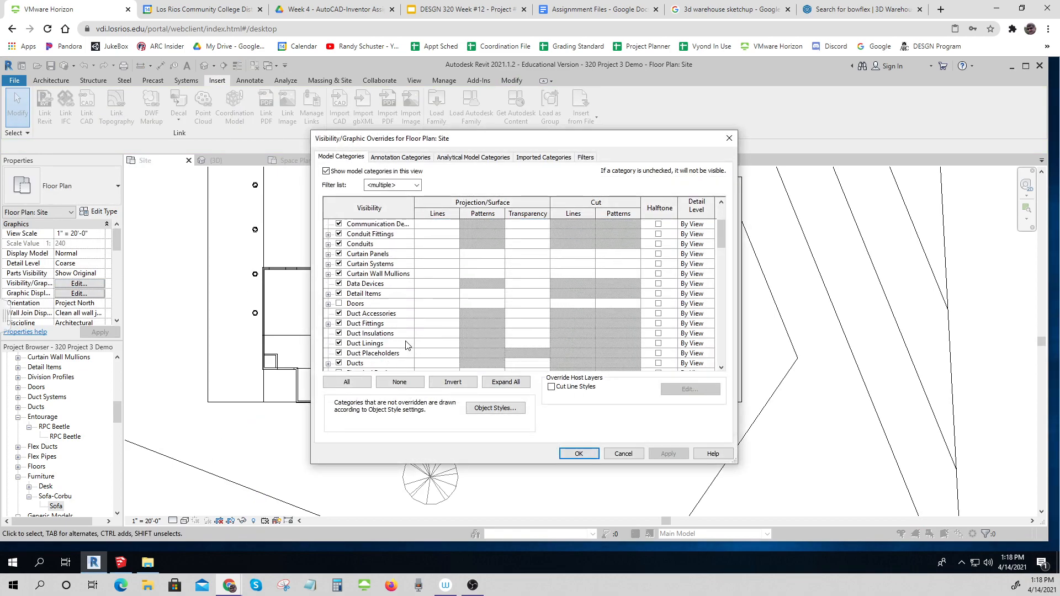
scroll(408, 344, "down", 2)
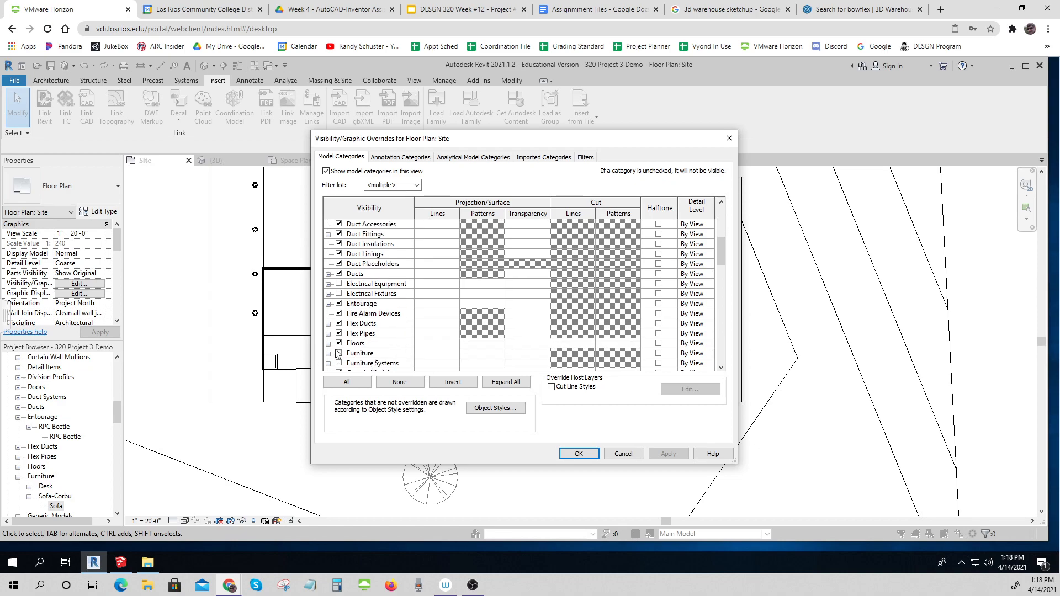
left_click(339, 353)
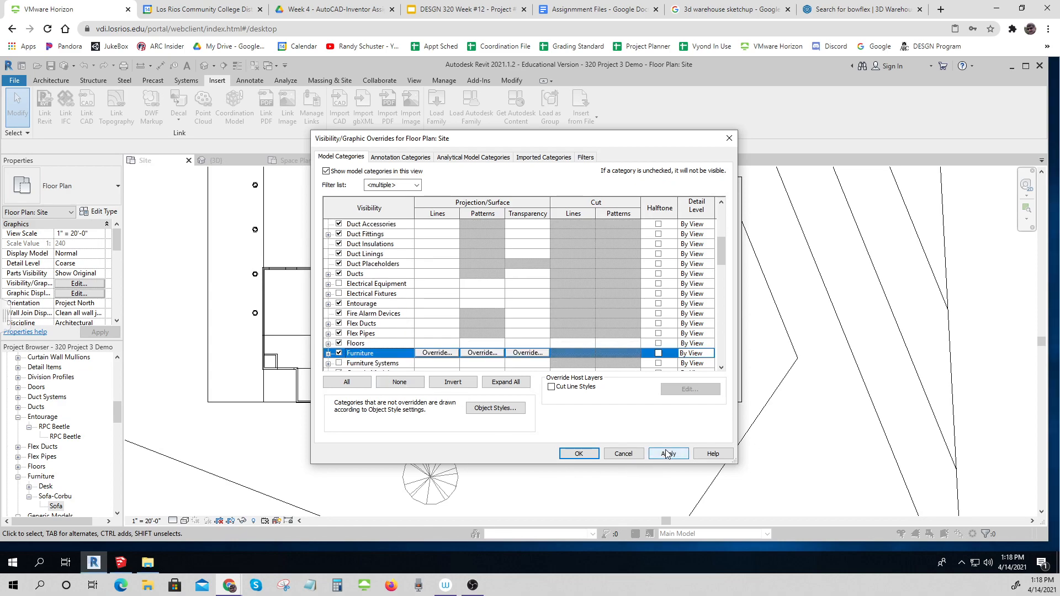
left_click(578, 453)
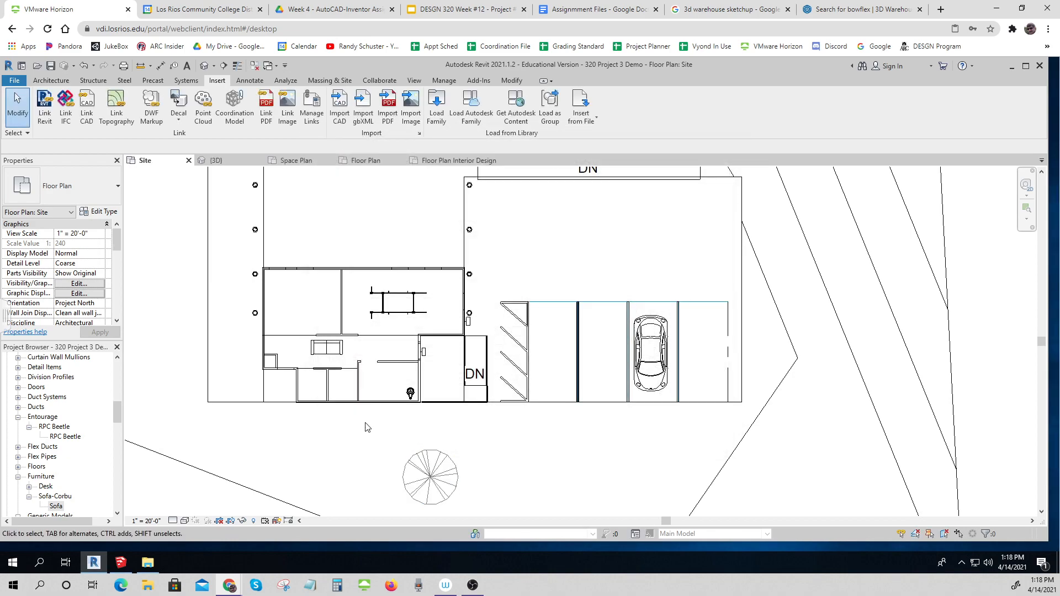
Select the sofa in the hall and nudge it up so its back sits close to the partition wall.
left_click(330, 355)
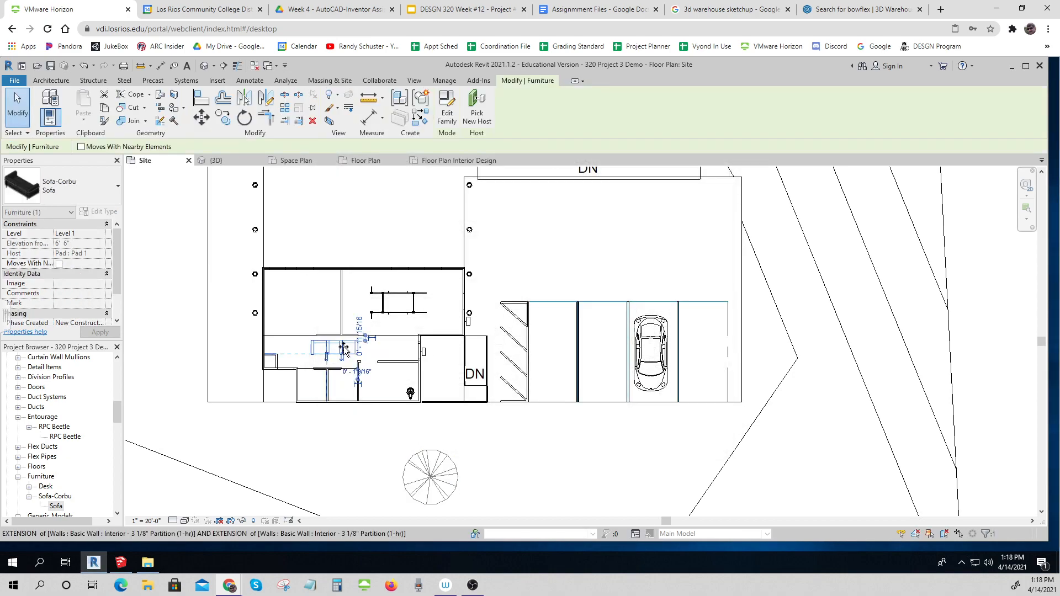
scroll(346, 346, "up", 5)
scroll(342, 345, "up", 3)
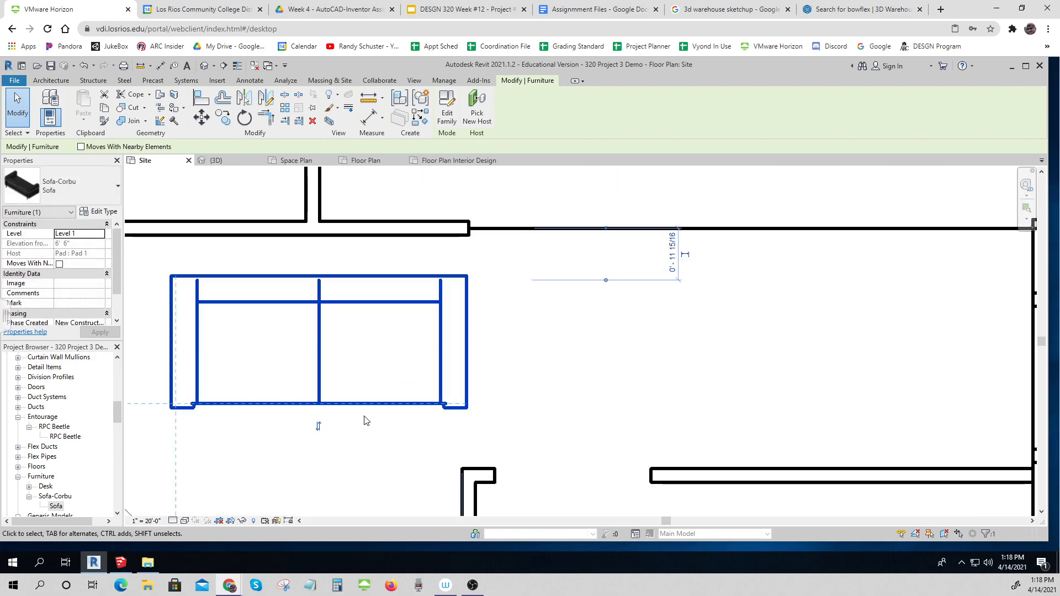
key("Up")
key("Up")
key("Up")
key("Up")
key("Up")
key("Up")
key("Up")
key("Up")
key("Up")
key("Up")
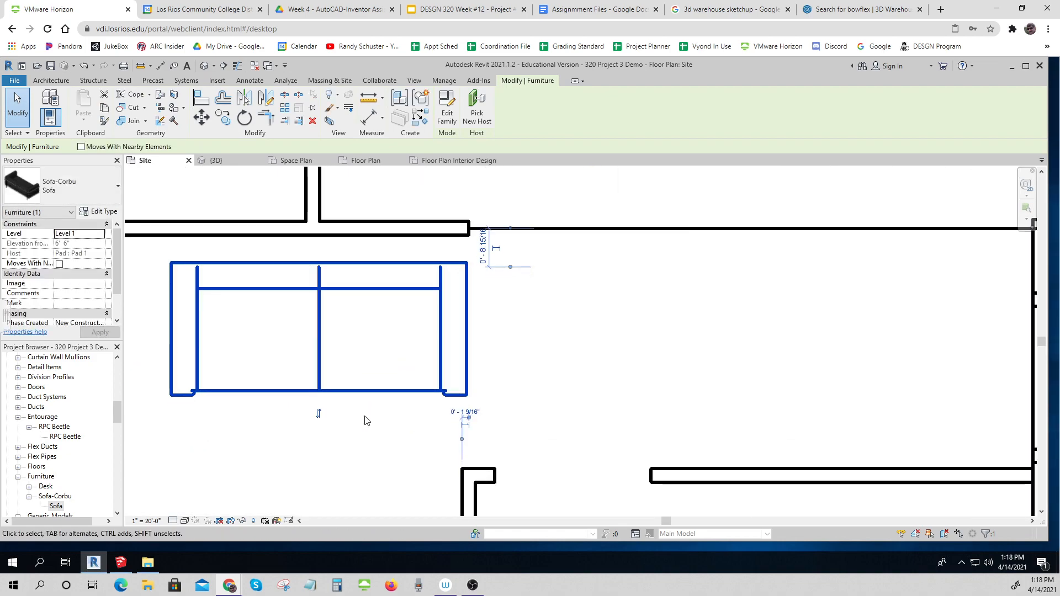
key("Up")
key("Up")
key("Up")
key("Up")
Nudge the sofa left until its left end lines up with the partition's left end, and deselect it.
key("Left")
key("Left")
key("Left")
key("Left")
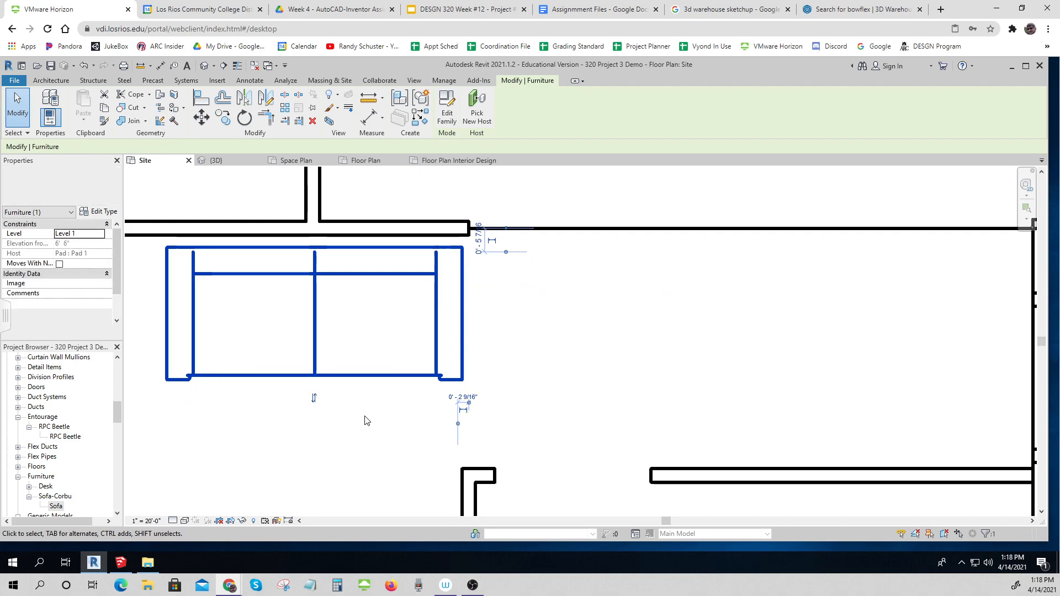
key("Left")
key("Left")
key("Left")
key("Left")
key("Left")
key("Left")
key("Left")
key("Left")
key("Left")
key("Left")
key("Left")
key("Left")
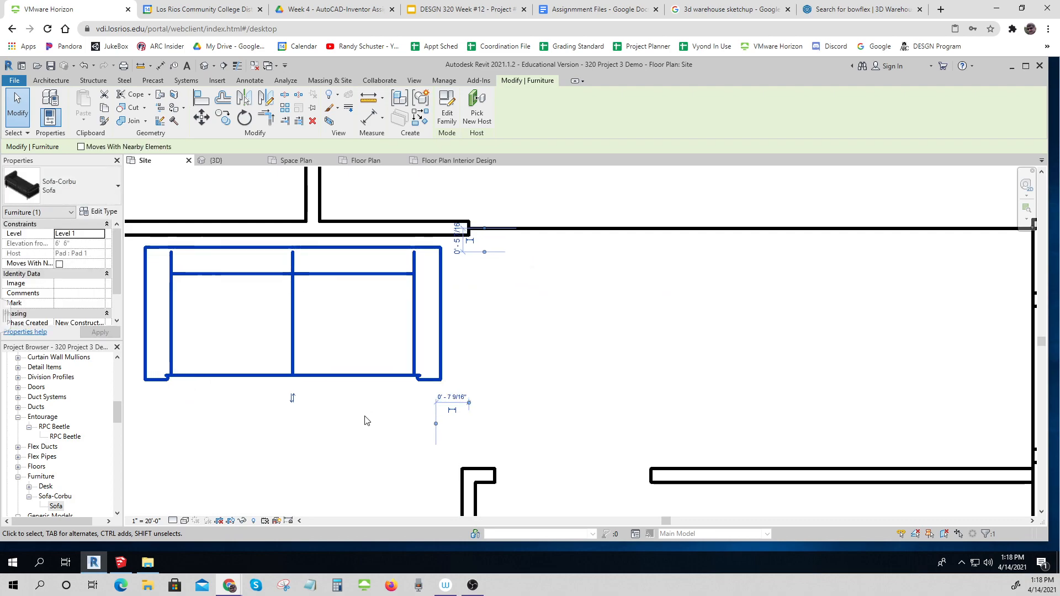
key("Left")
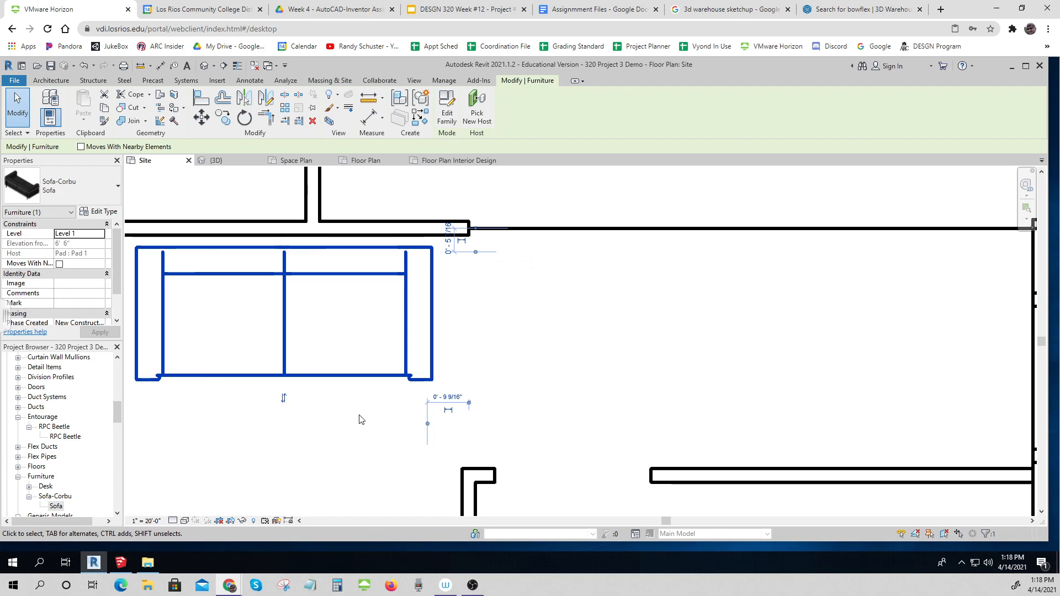
scroll(470, 447, "down", 5)
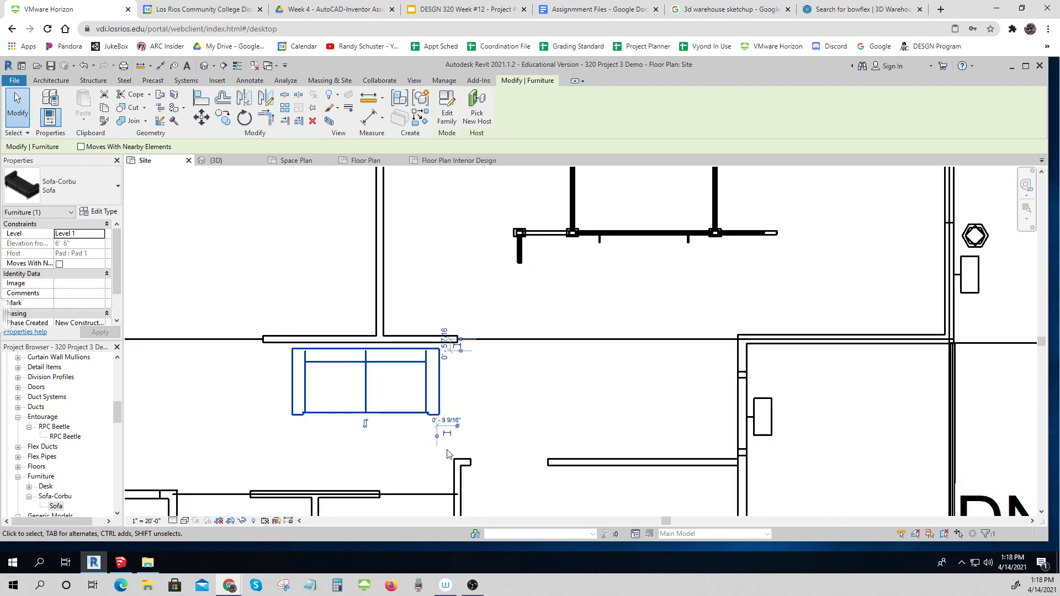
scroll(525, 449, "down", 1)
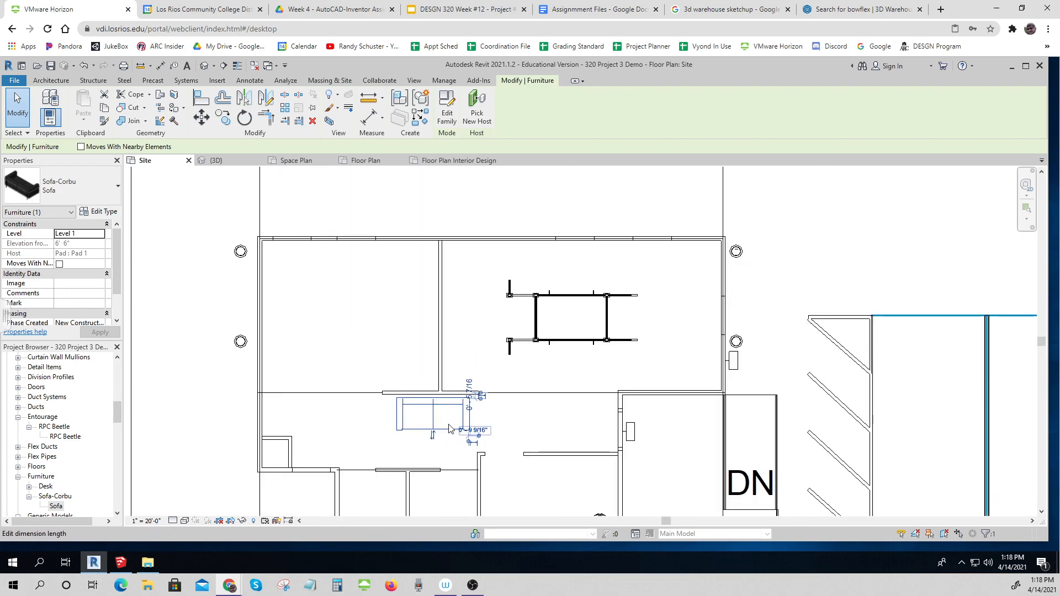
key("Left")
key("Left")
key("Left")
key("Left")
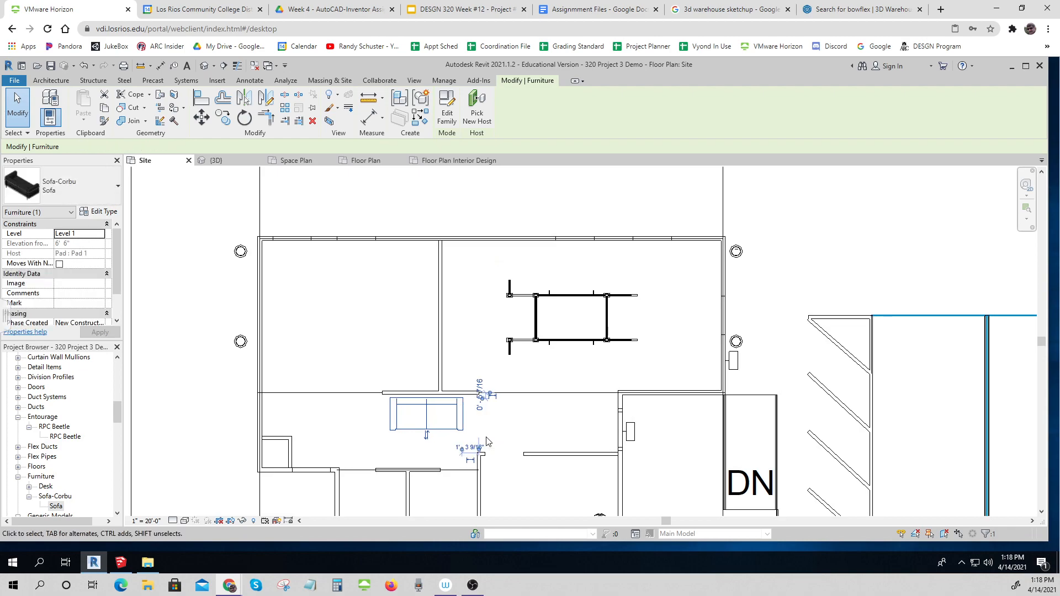
key("Escape")
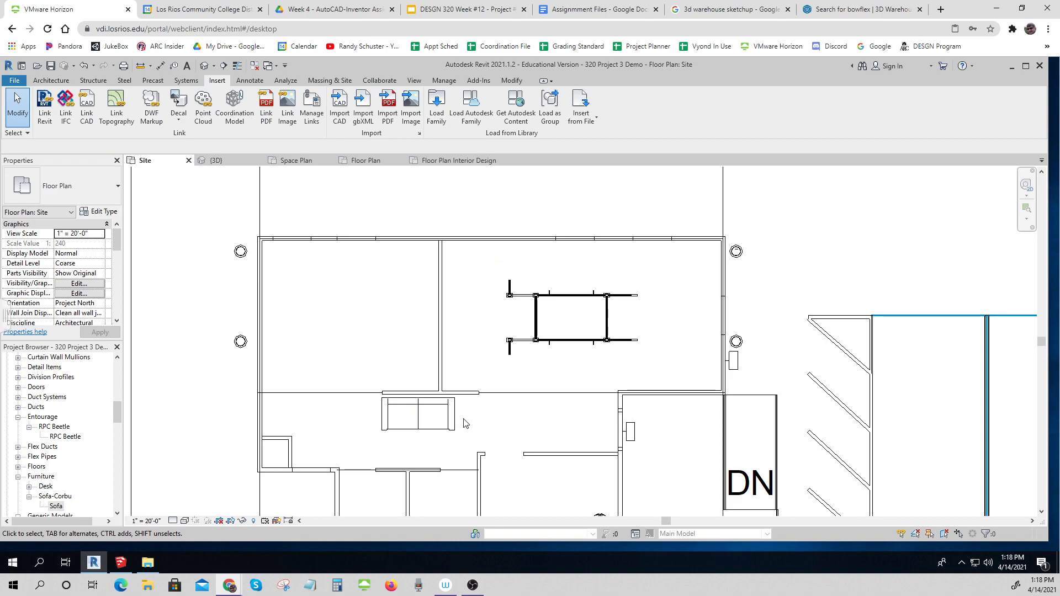
Start placing Mechanical Equipment, agree to load a family, and browse English-Imperial to Mechanical, MEP, Air-Side Components, Air Handling Units.
scroll(520, 449, "down", 3)
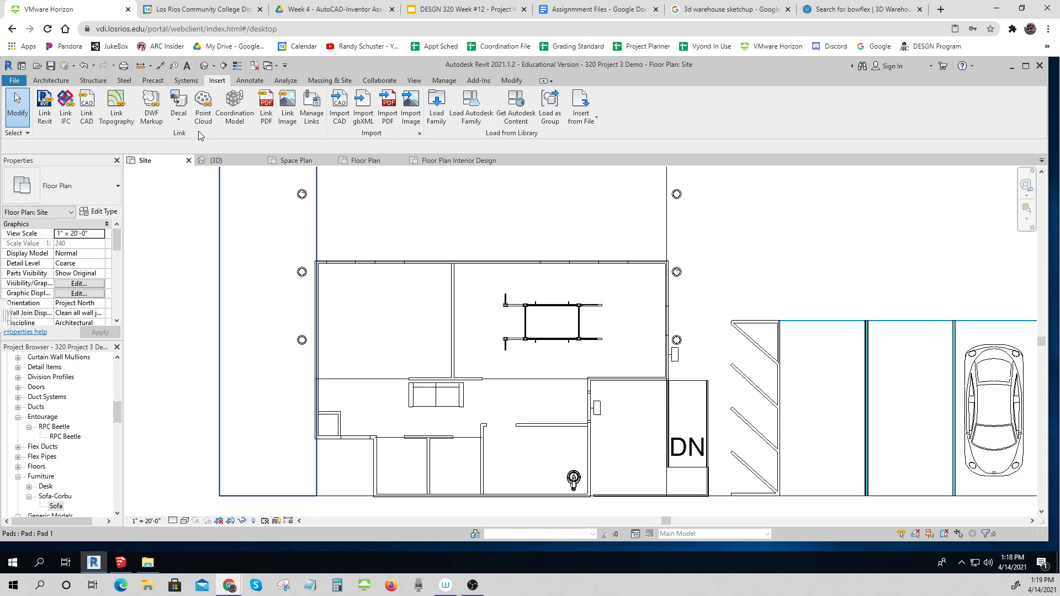
left_click(185, 80)
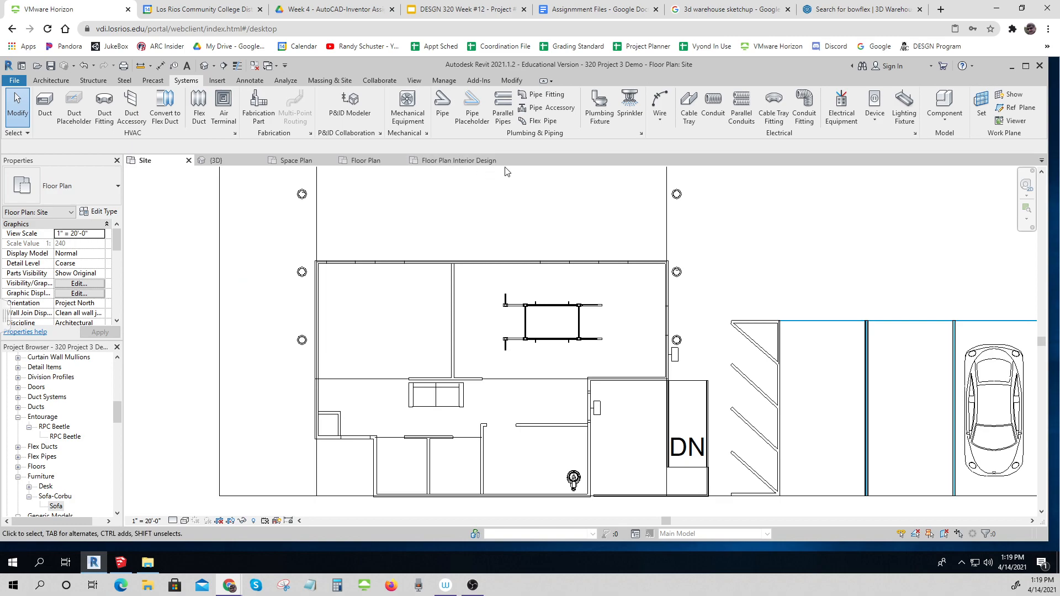
left_click(408, 109)
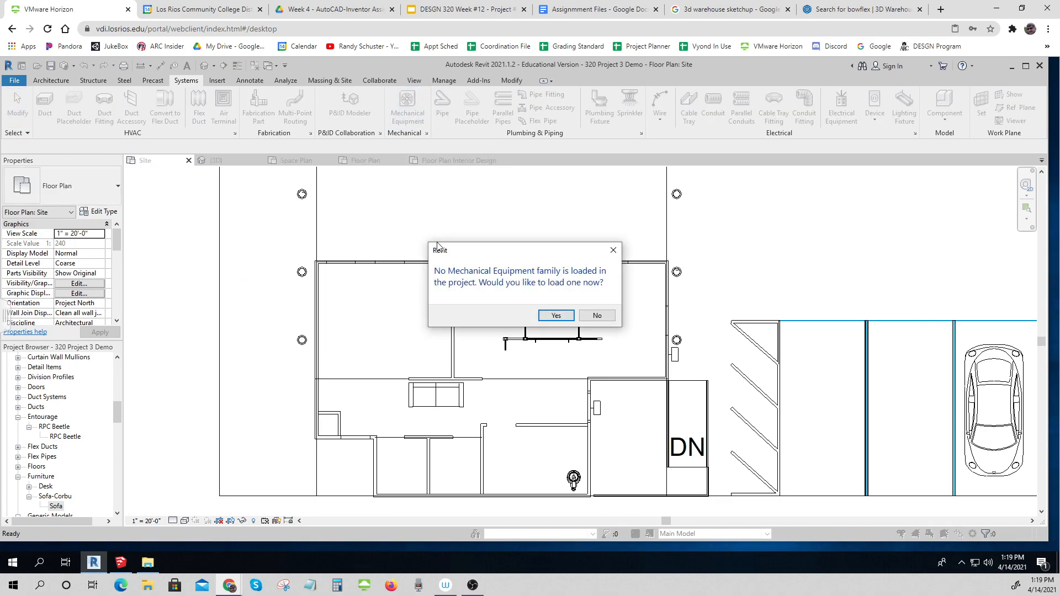
left_click(562, 319)
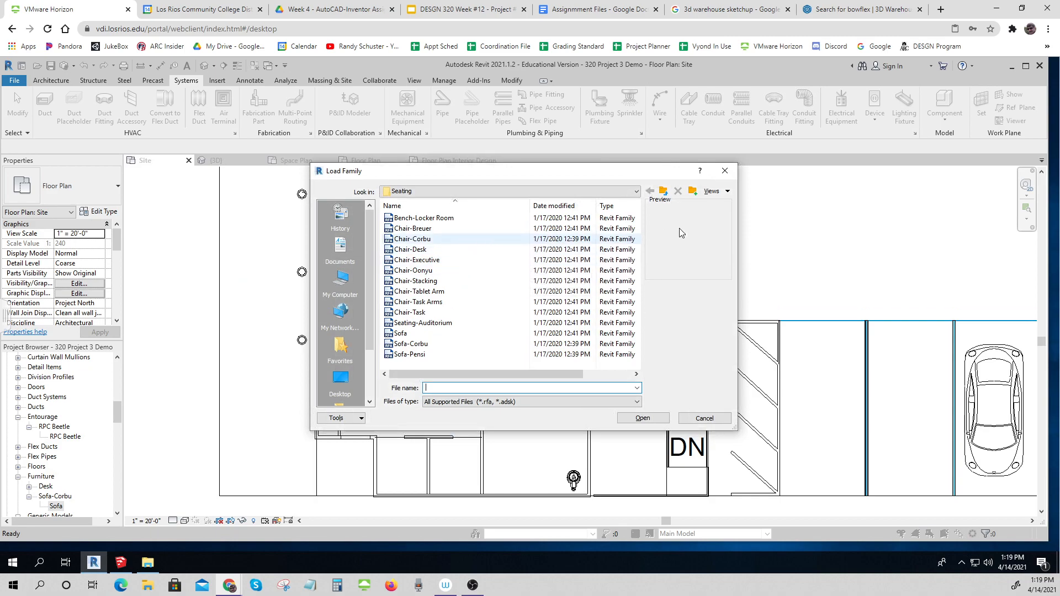
left_click(664, 192)
left_click(664, 191)
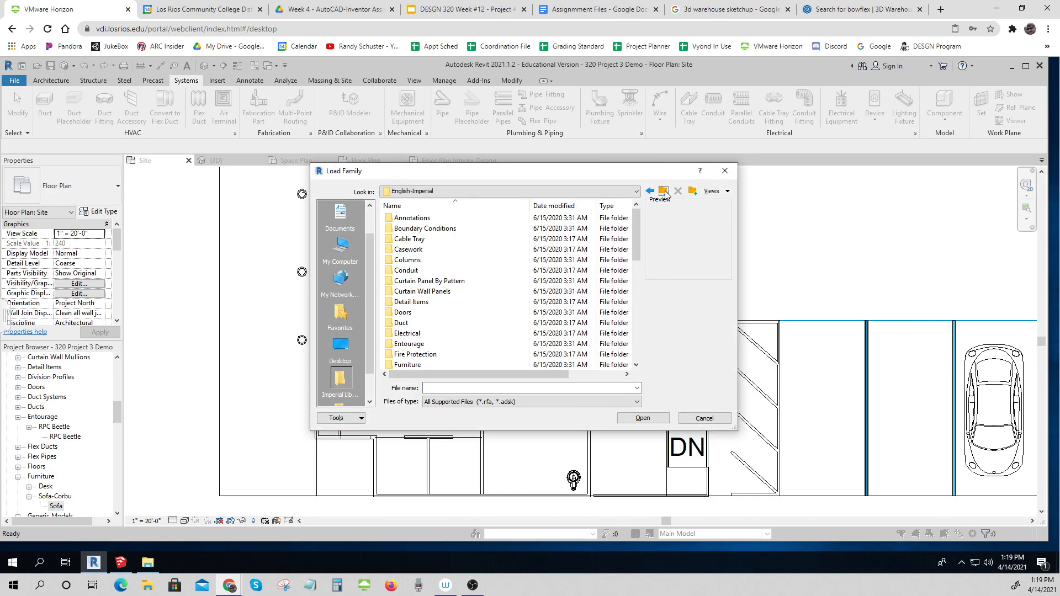
scroll(417, 286, "down", 4)
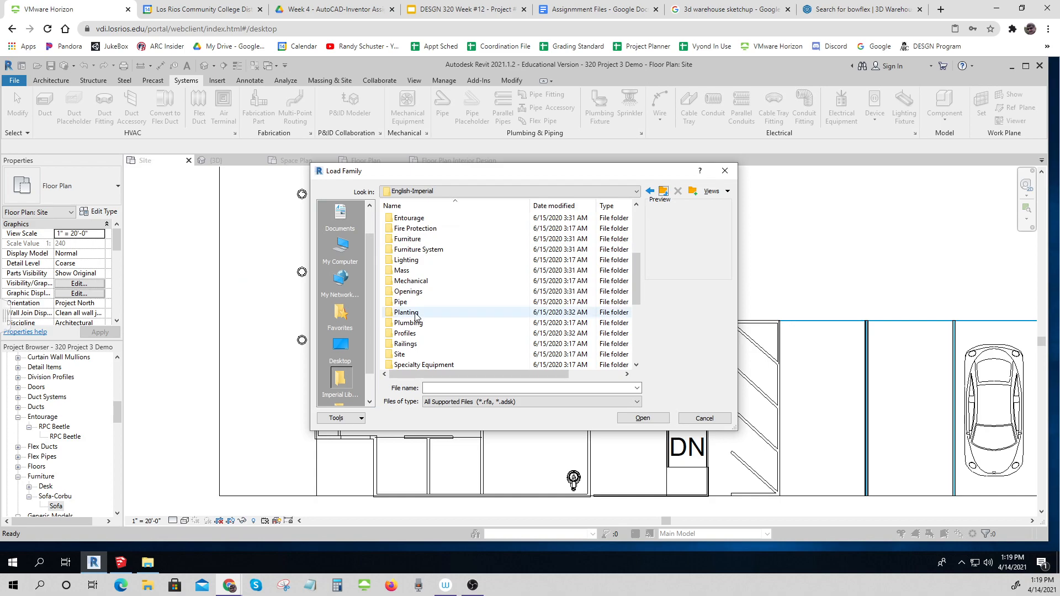
double_click(417, 286)
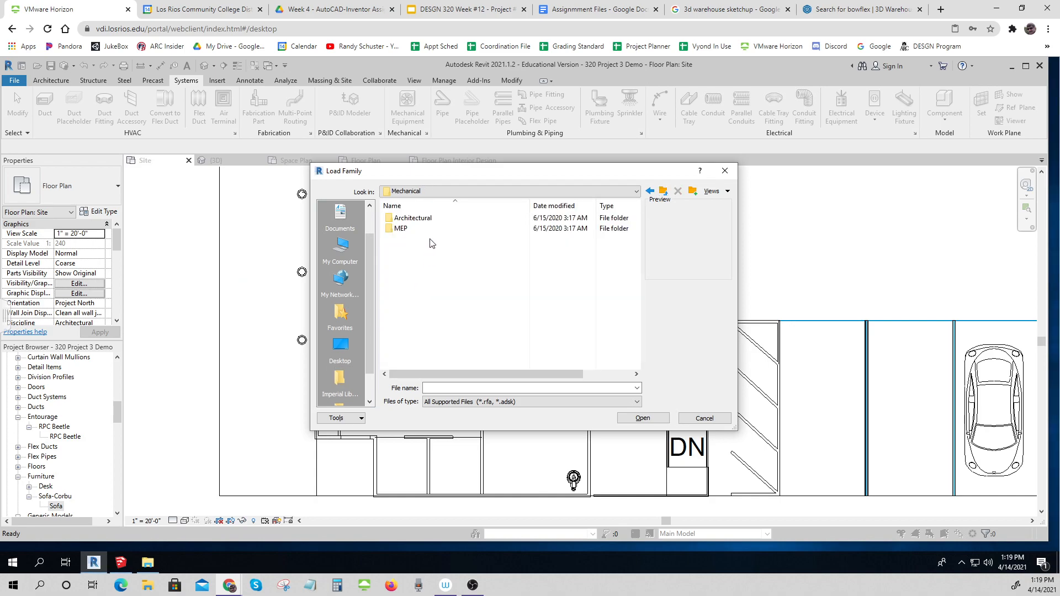
double_click(412, 231)
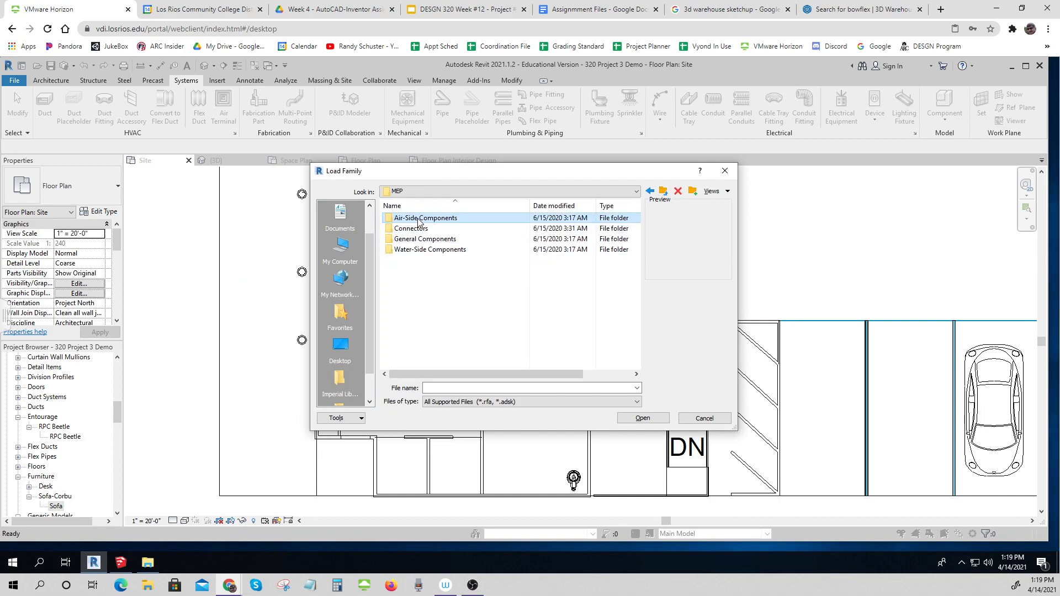
double_click(418, 219)
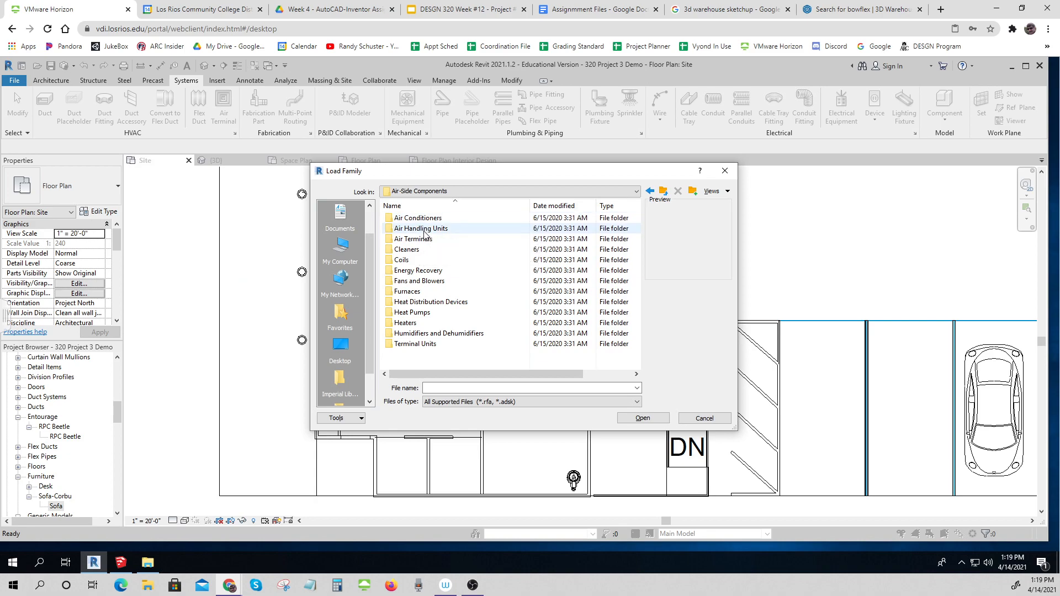
double_click(415, 228)
Load the Air Handling Unit - Split System - Vertical family into the project.
scroll(478, 324, "down", 2)
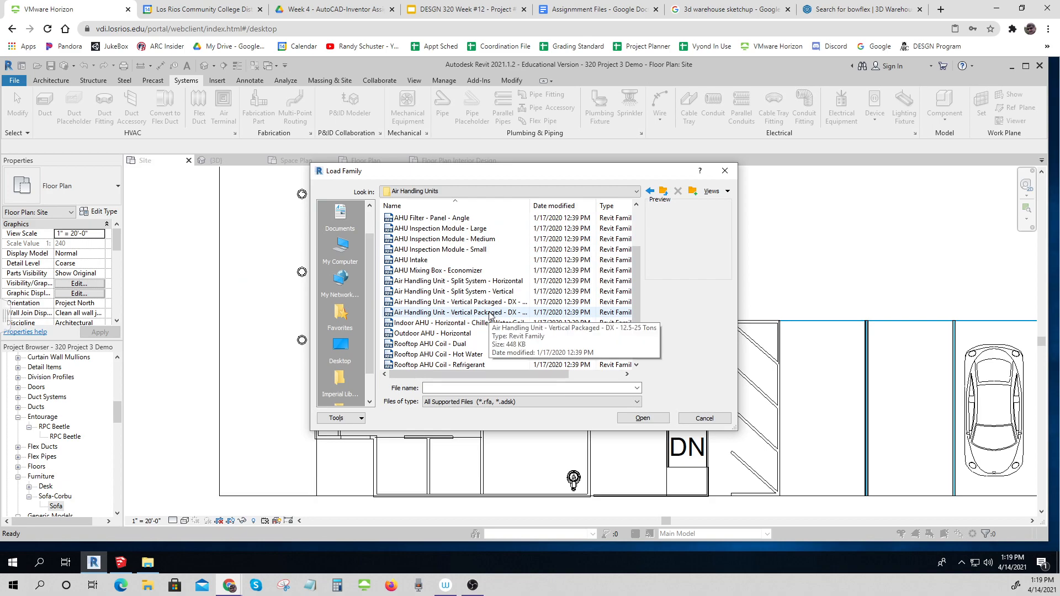
left_click(474, 292)
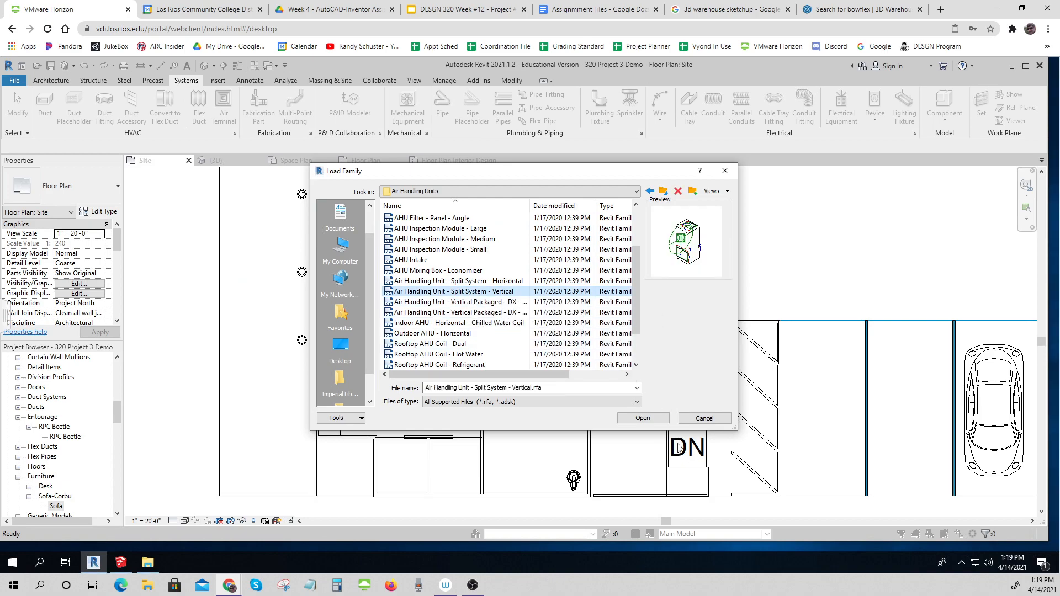
left_click(643, 419)
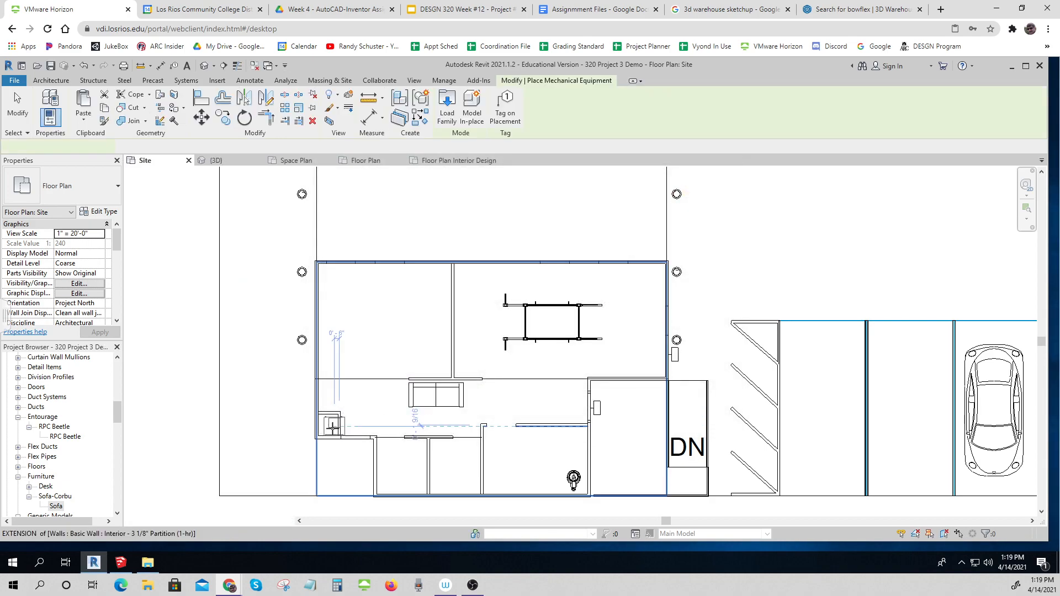
Place the air handling unit in the small closet at the hall's lower-left corner and rotate it 90 degrees.
scroll(328, 428, "up", 2)
scroll(327, 428, "up", 2)
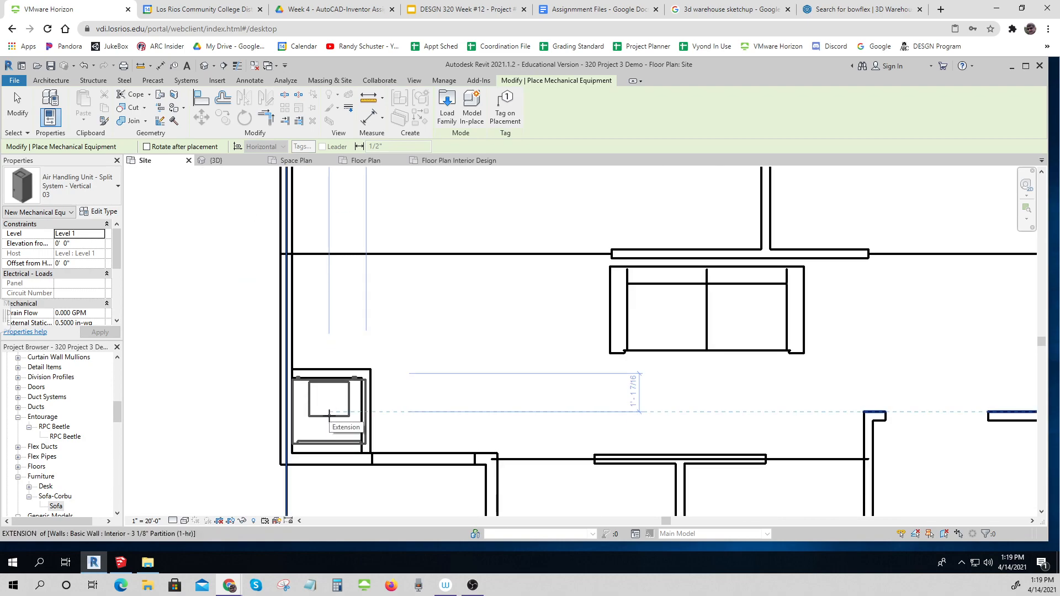
left_click(329, 418)
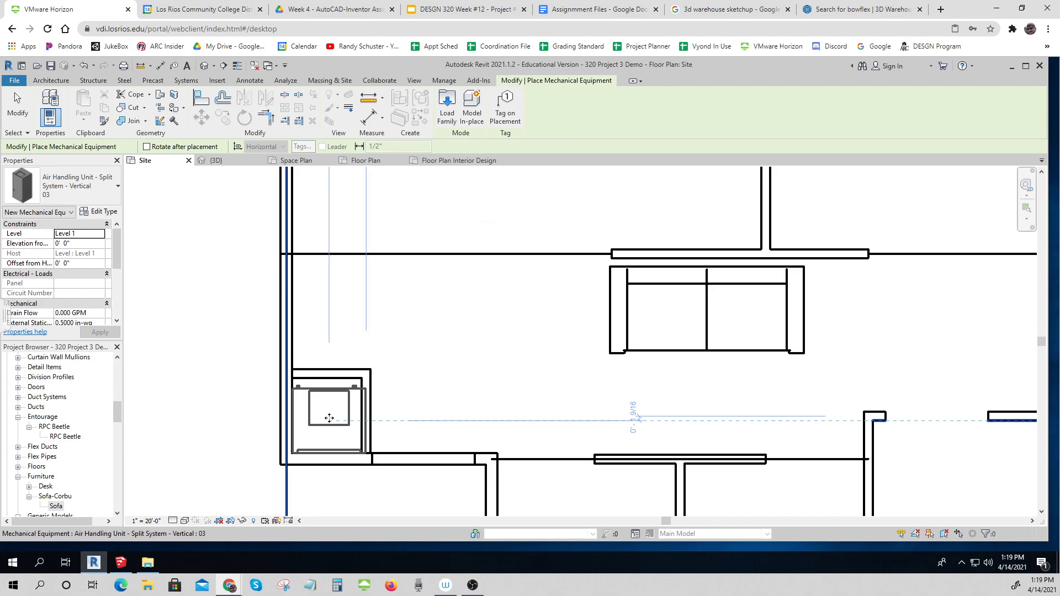
left_click(245, 117)
left_click(329, 269)
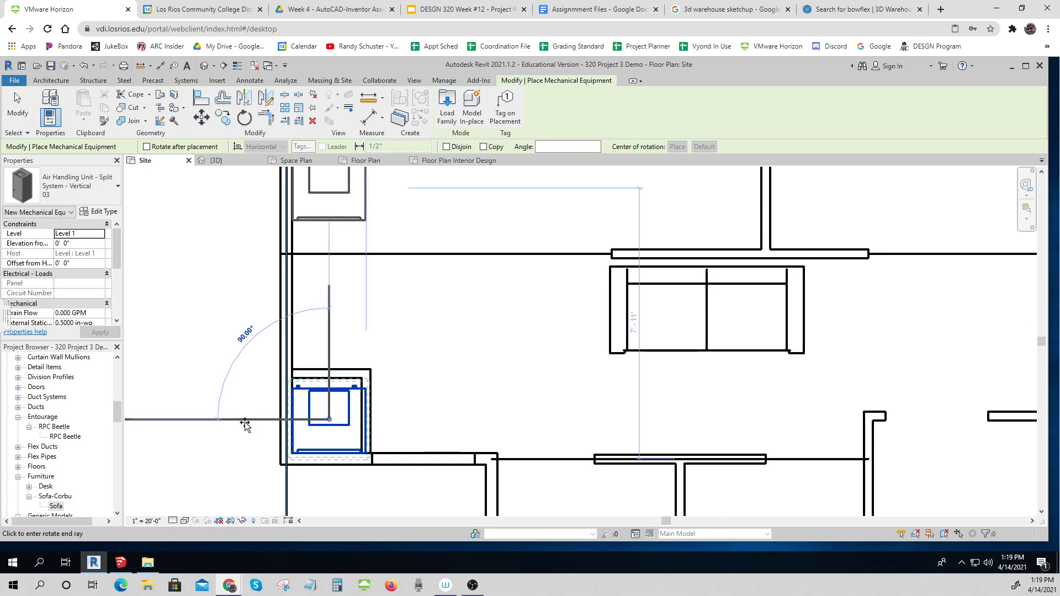
left_click(245, 424)
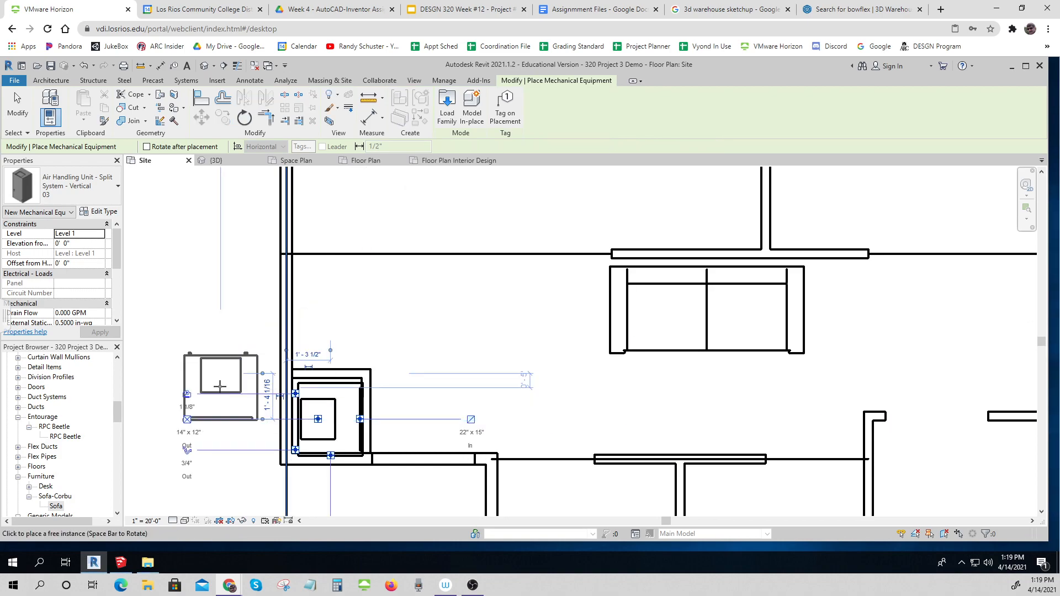
key("Escape")
key("Escape")
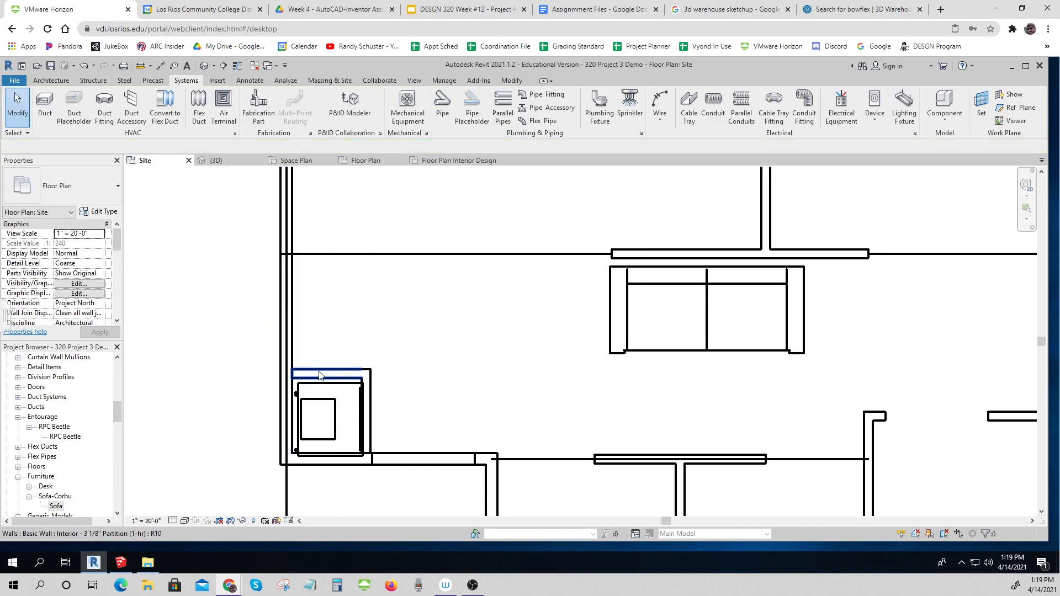
Enlarge the closet around the air handling unit by moving its upper wall up and its right wall slightly right.
left_click(319, 374)
left_click_drag(319, 374, 319, 365)
left_click(369, 388)
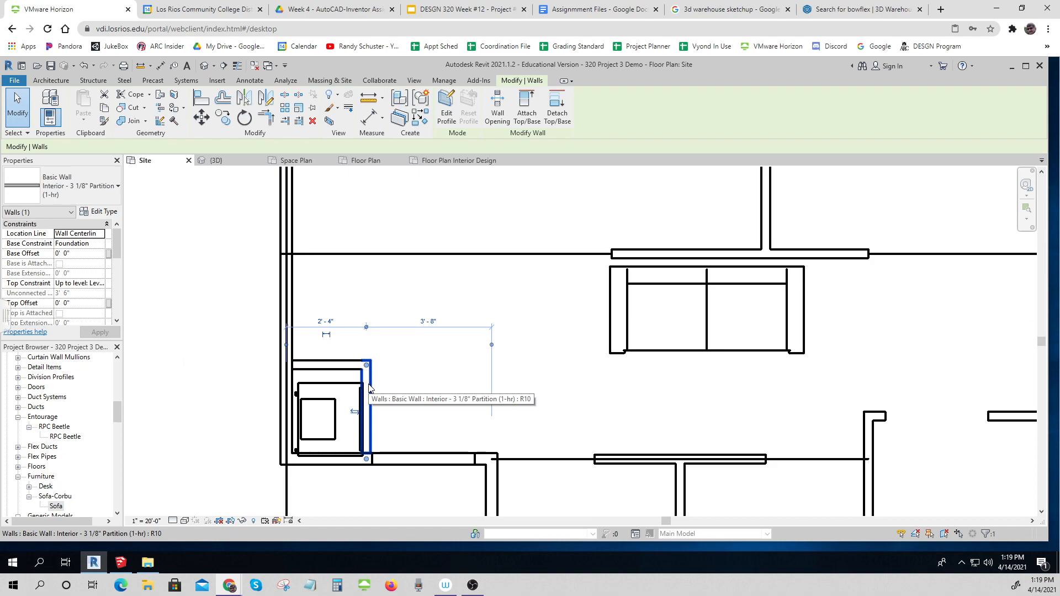
left_click_drag(369, 388, 372, 409)
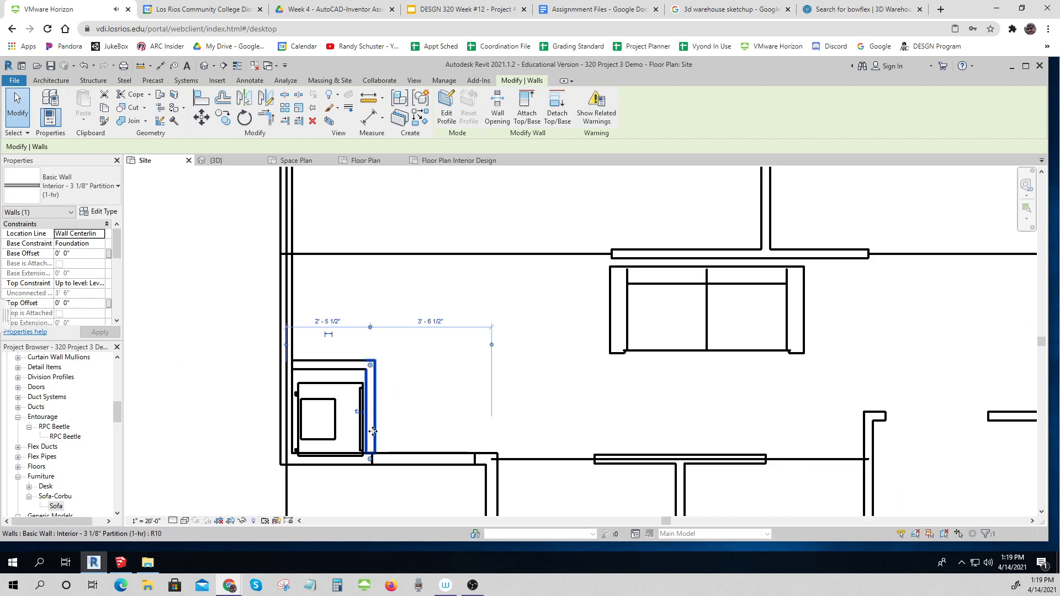
key("Escape")
Move the air handling unit up and left so it sits clear of the brick wall below, inside the closet.
left_click(388, 464)
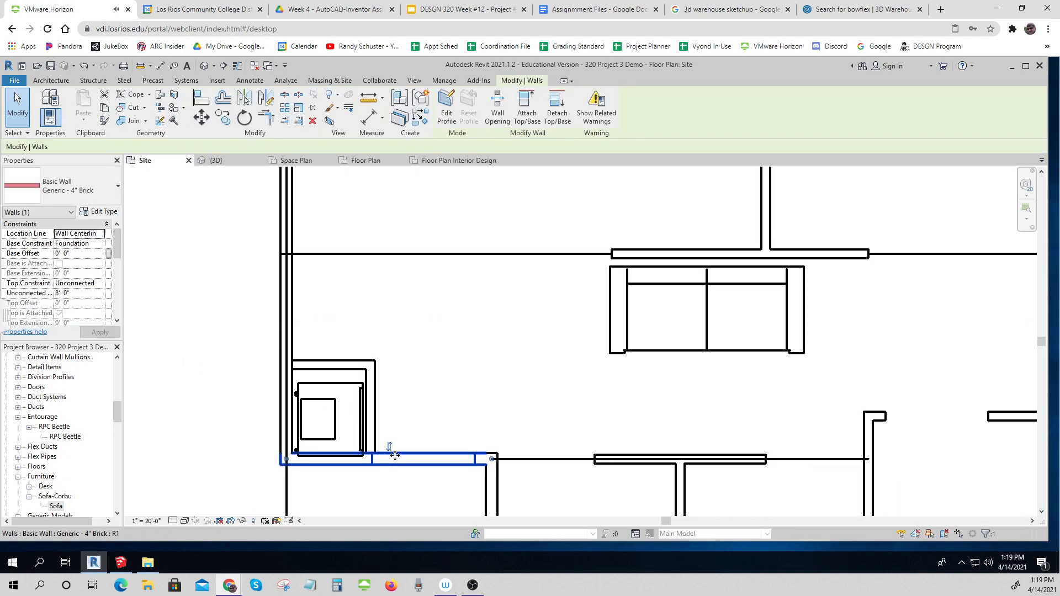
left_click(377, 487)
left_click(340, 410)
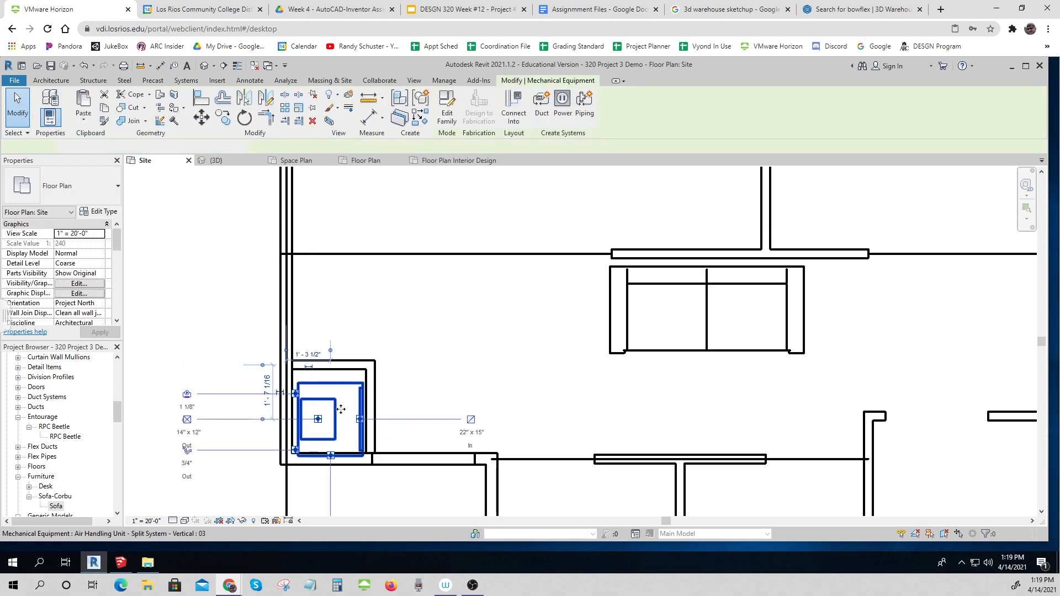
left_click_drag(339, 409, 341, 412)
left_click(406, 416)
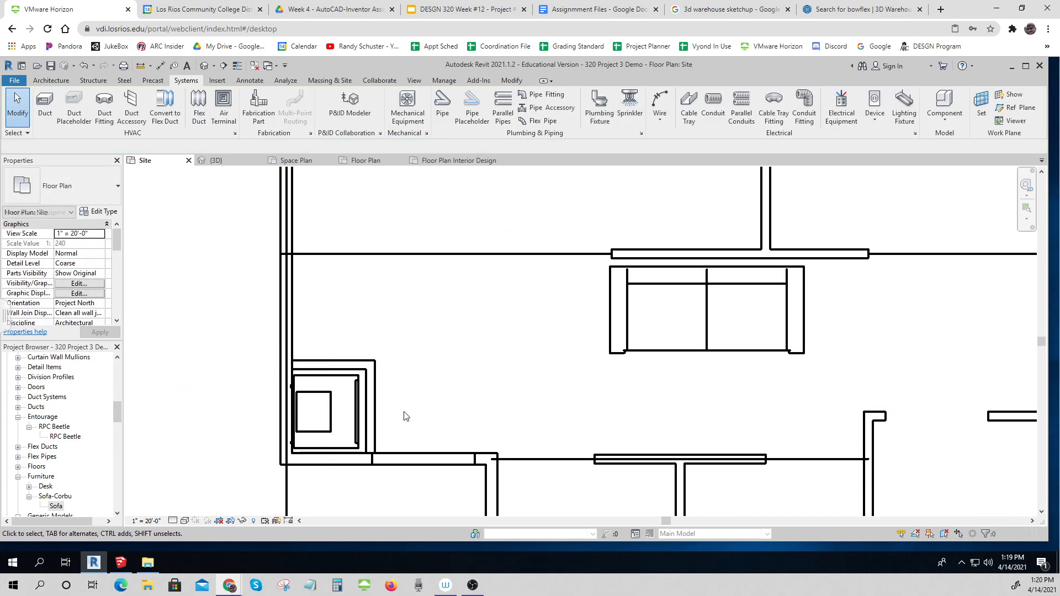
Adjust the closet's right wall horizontally in small nudges beside the air handling unit, and deselect it.
left_click(371, 423)
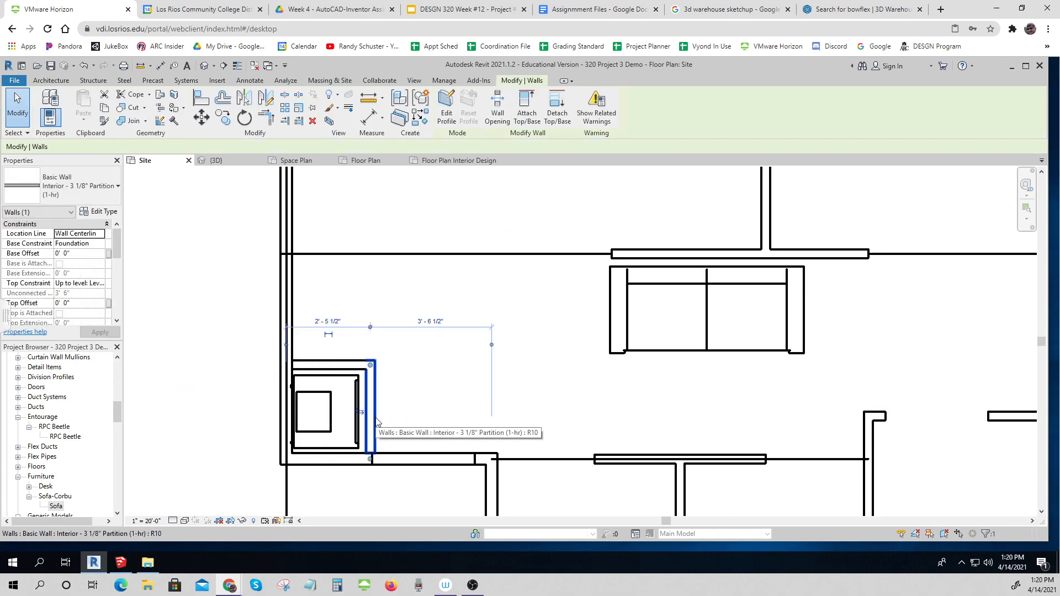
key("Left")
key("Right")
left_click(234, 452)
scroll(243, 449, "down", 5)
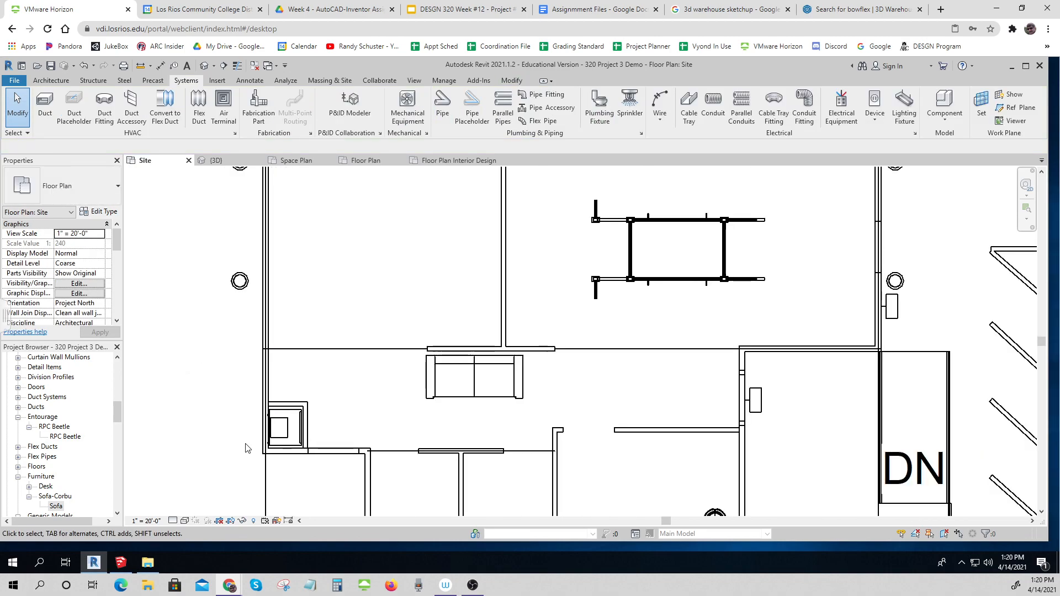
middle_click_drag(333, 451, 336, 410)
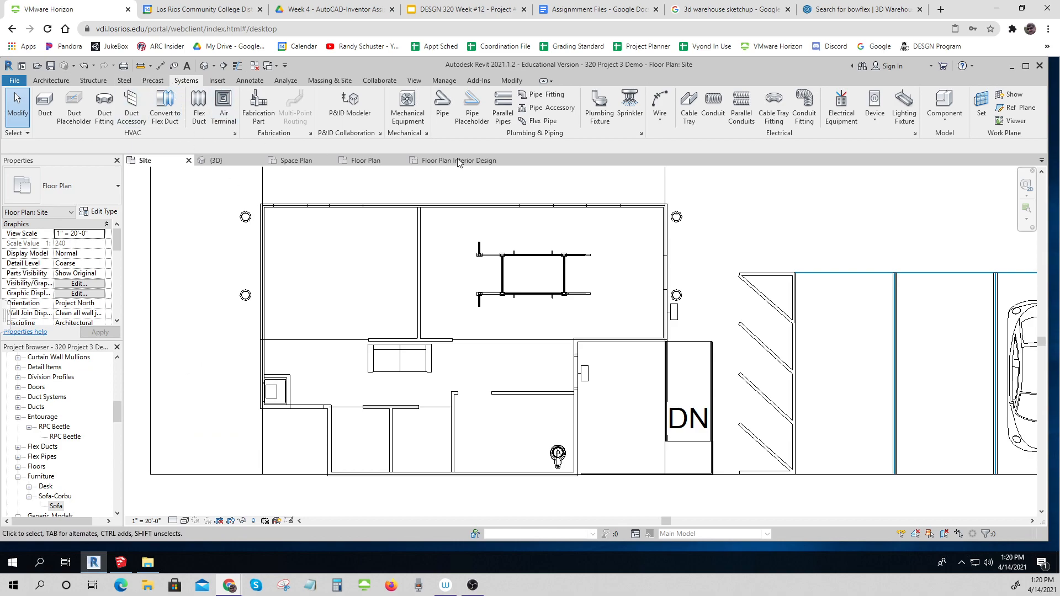
Review the model category visibility overrides of the Site floor plan and close them without changes.
left_click(216, 81)
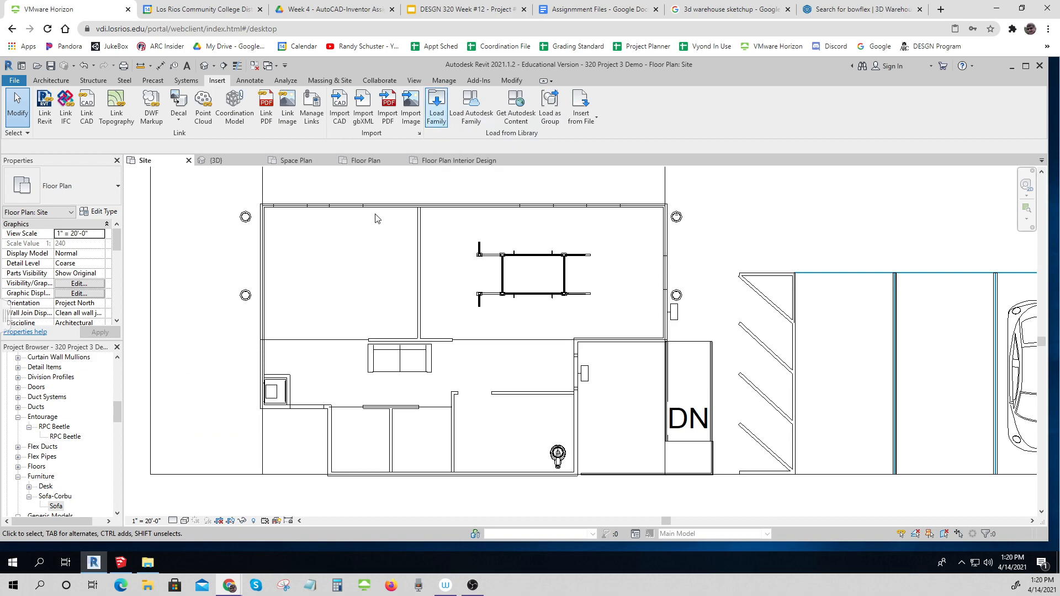
left_click(81, 285)
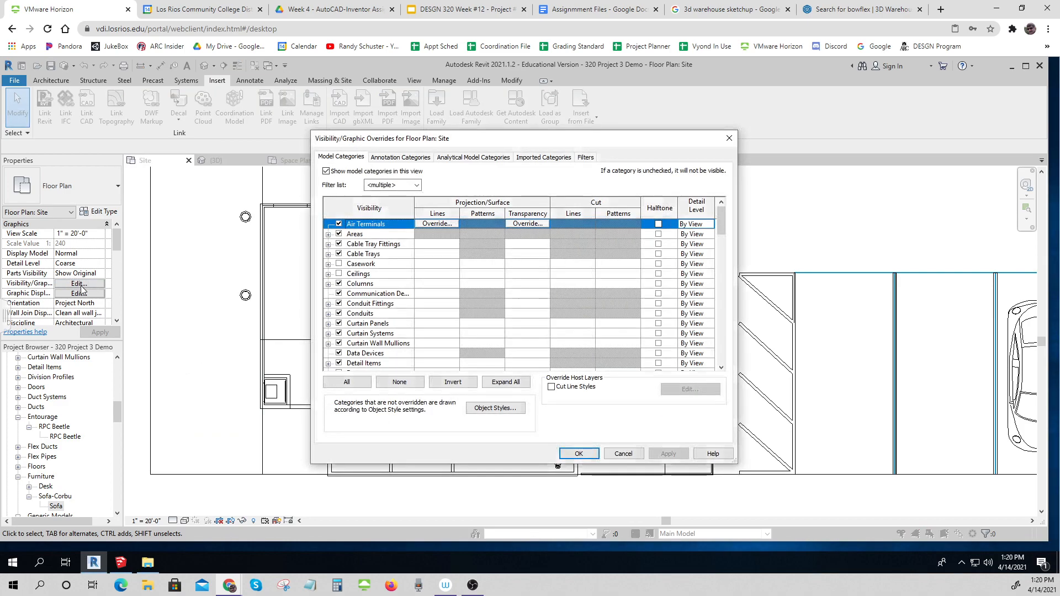
scroll(348, 276, "down", 7)
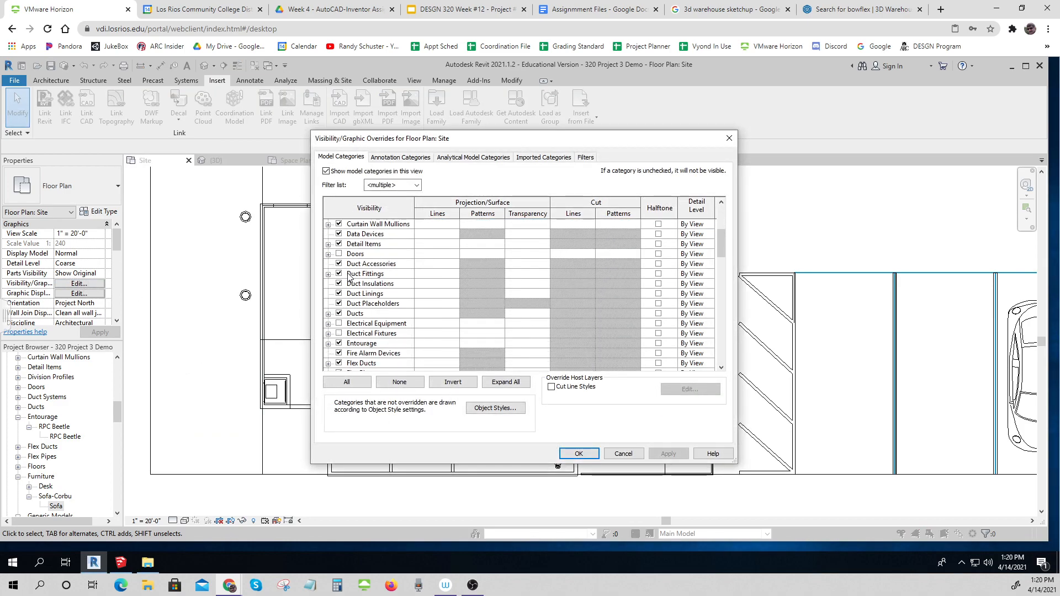
scroll(349, 276, "down", 8)
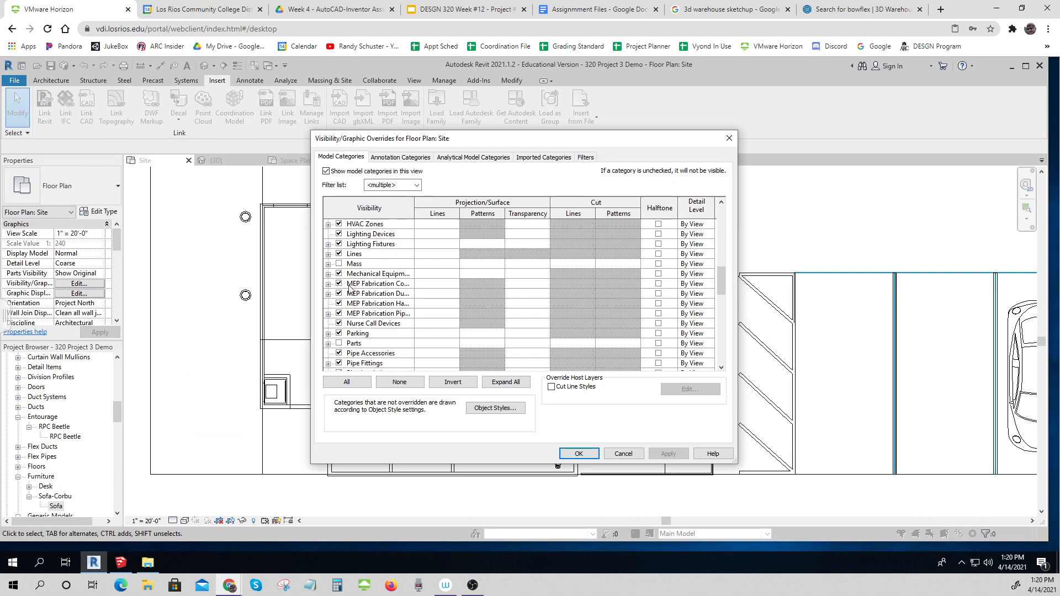
scroll(353, 319, "down", 1)
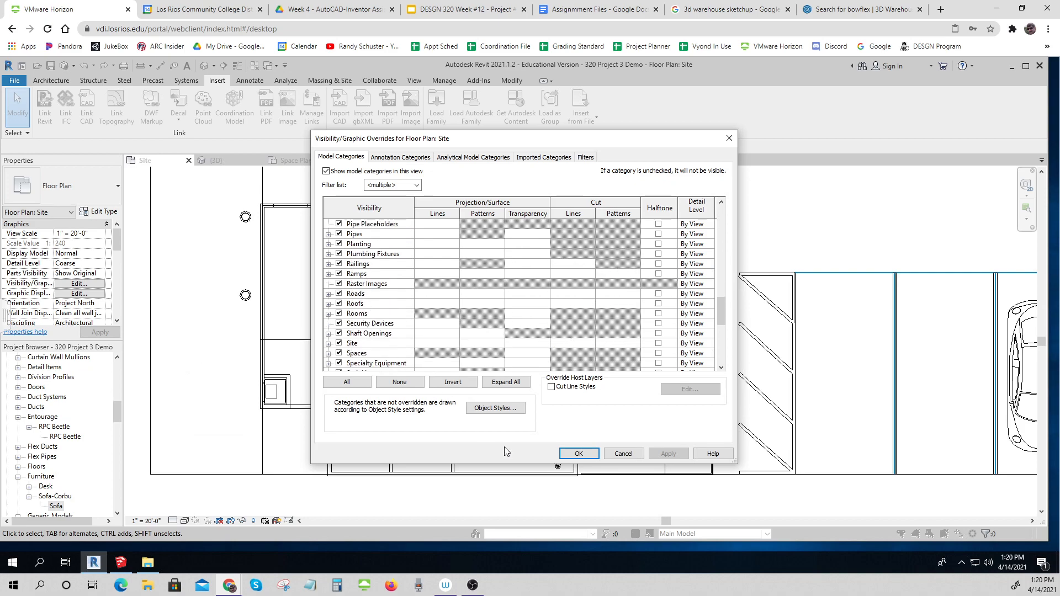
left_click(623, 454)
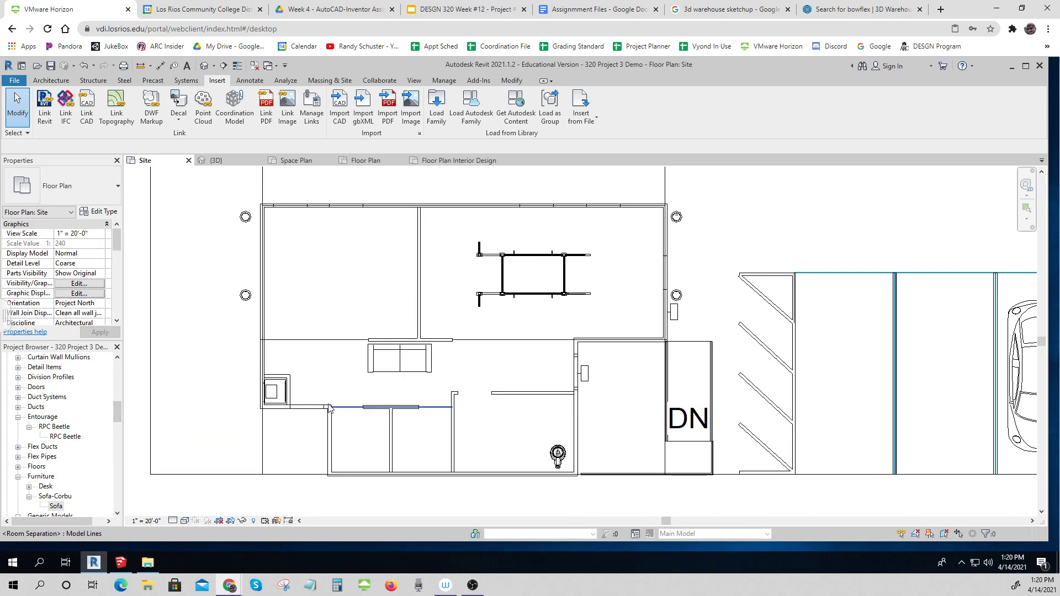
Check the level and elevation constraints of the air handling unit in the closet, and deselect it.
left_click(279, 393)
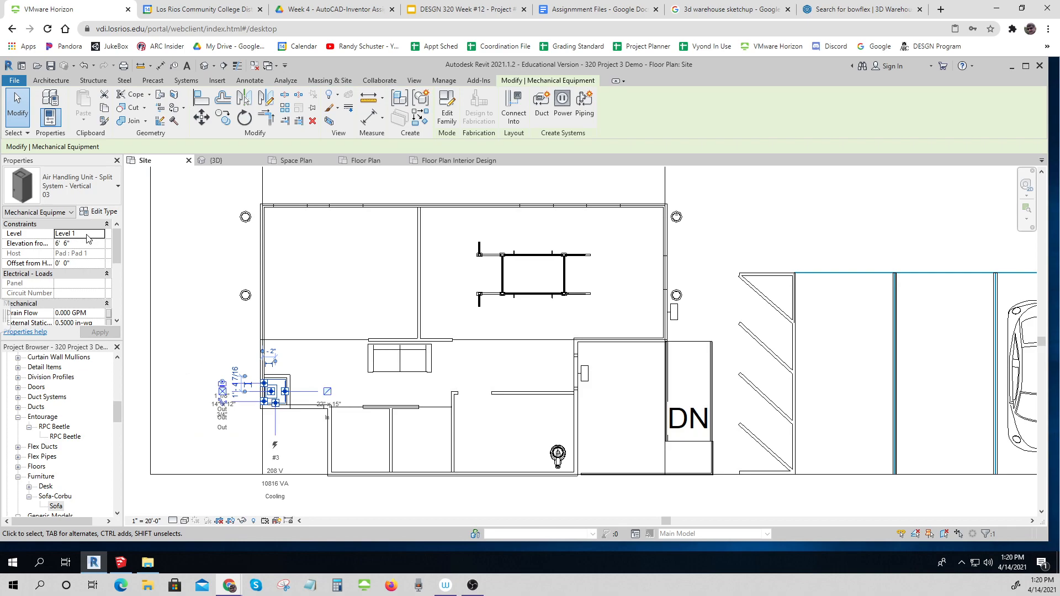
key("ctrl")
key("ctrl")
key("ctrl")
key("ctrl")
key("Escape")
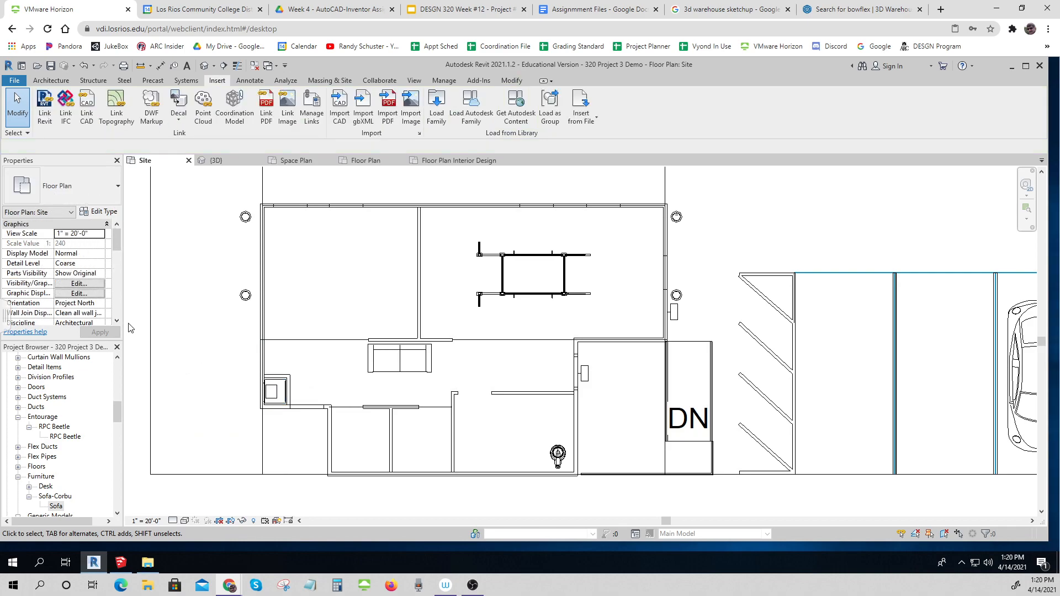
Open the {3D} view and save the project.
scroll(318, 321, "down", 1)
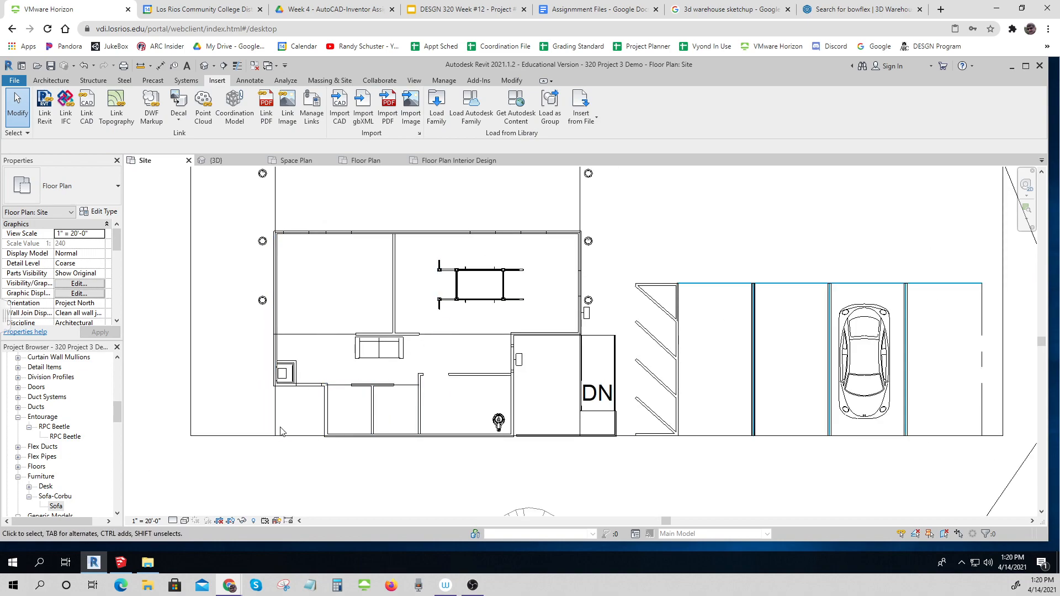
left_click_drag(117, 412, 117, 384)
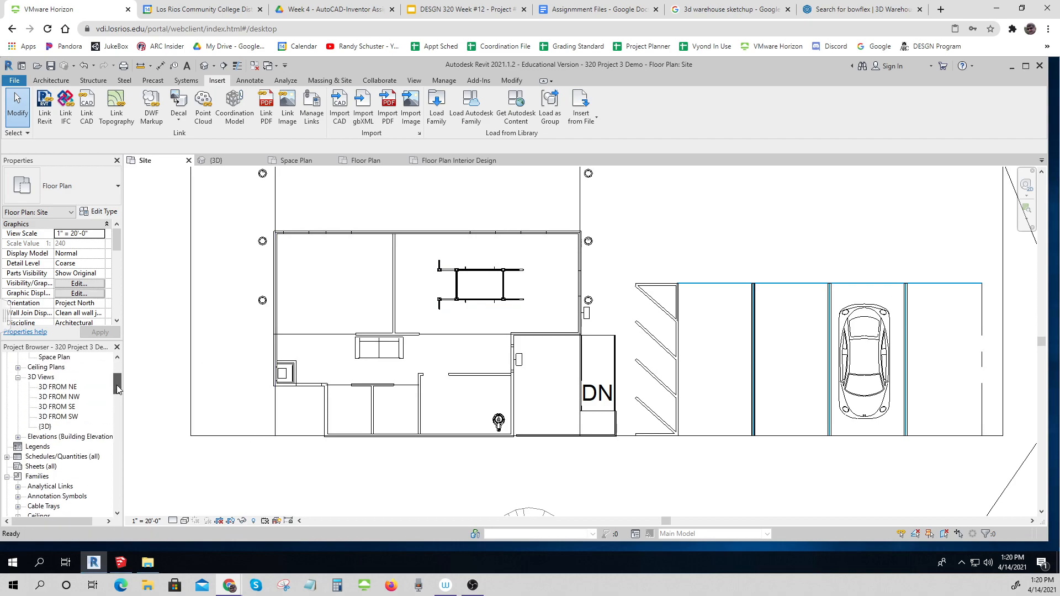
double_click(45, 427)
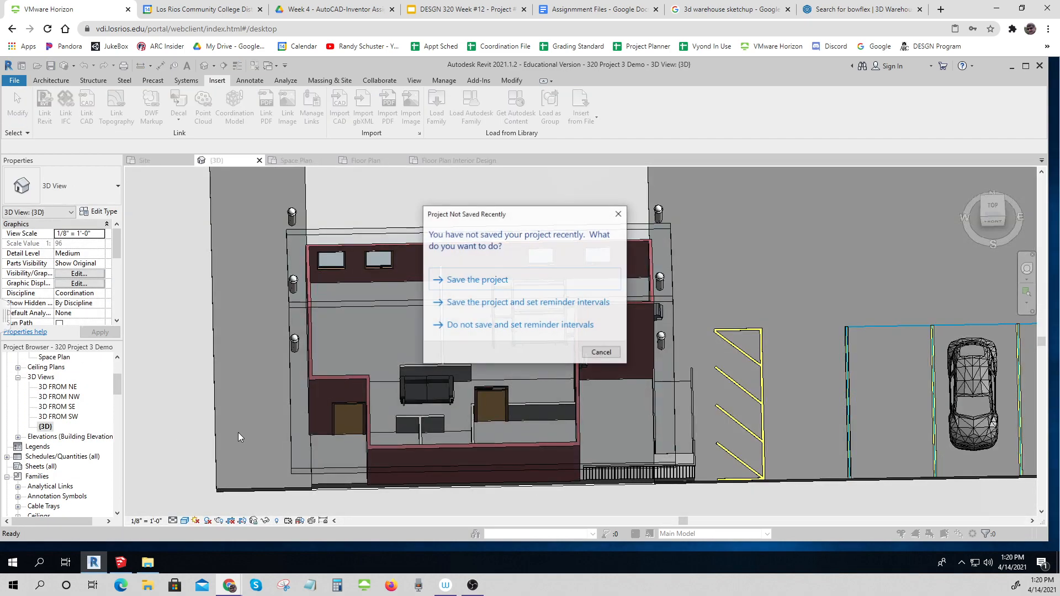
left_click(490, 280)
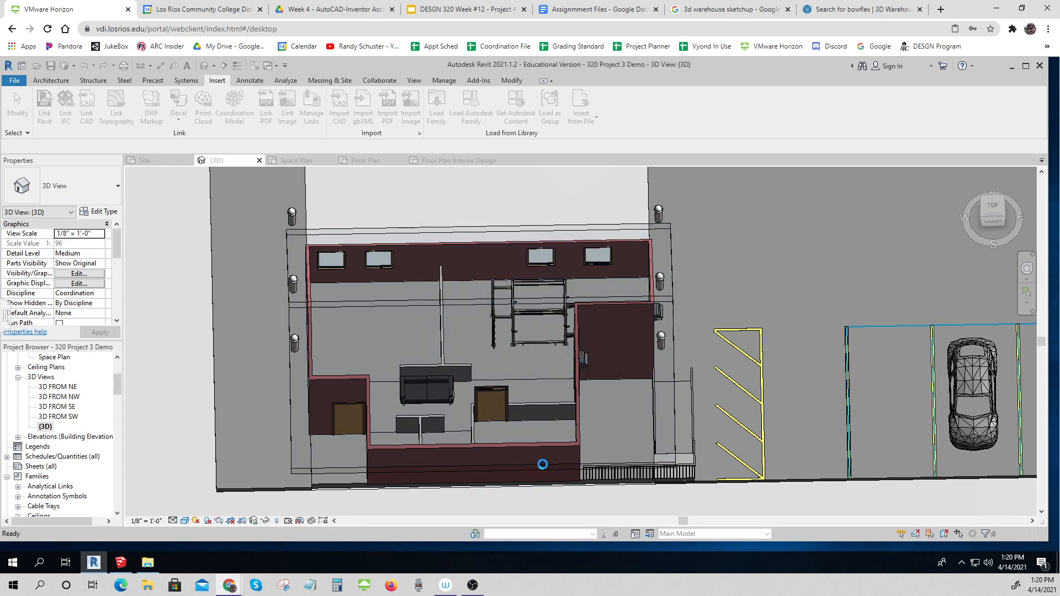
middle_click_drag(515, 429, 581, 407)
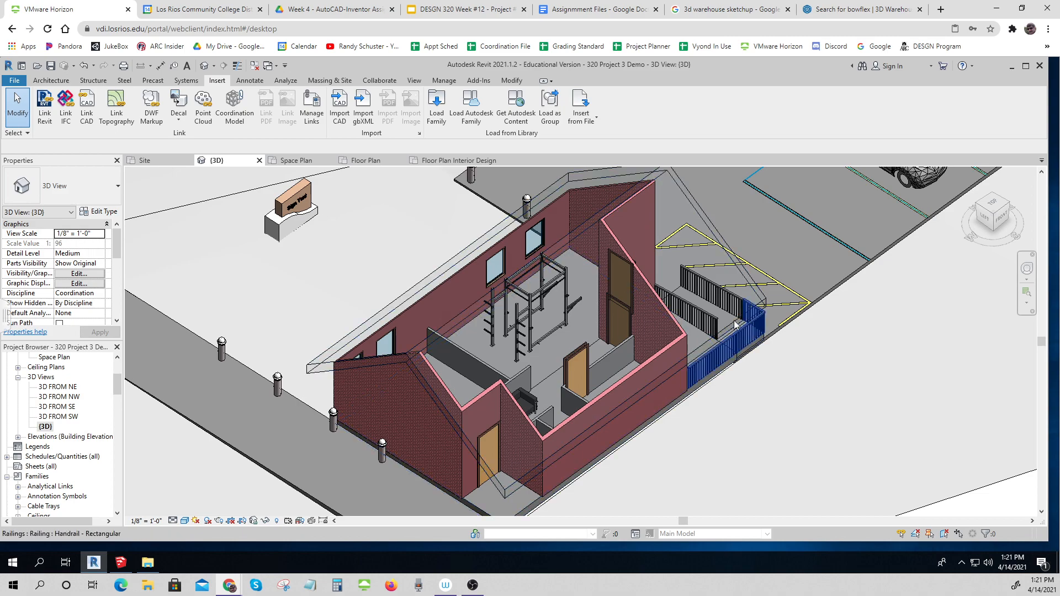
left_click(611, 352)
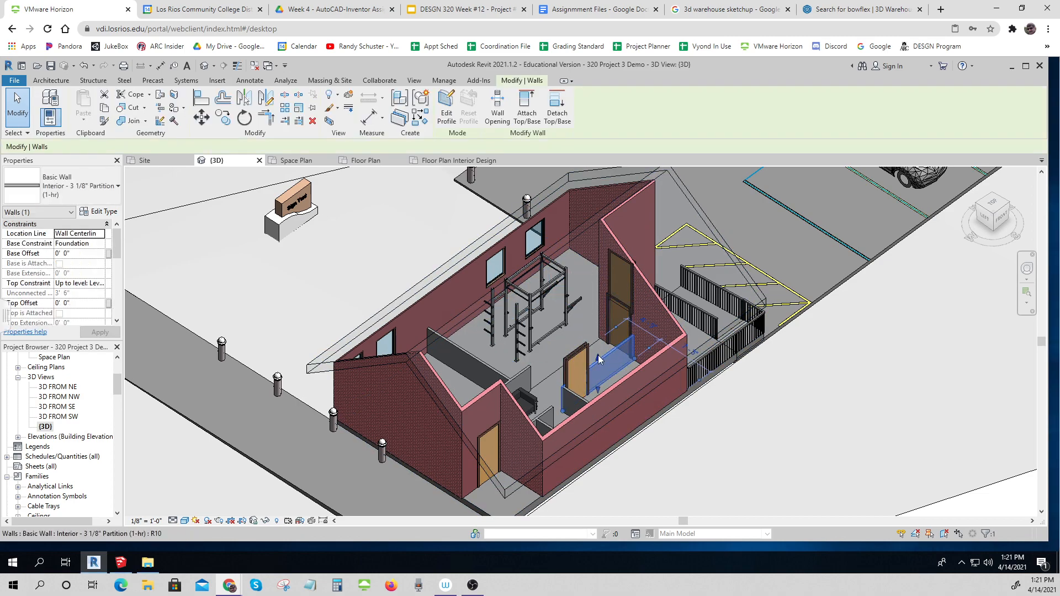
left_click_drag(599, 361, 605, 366)
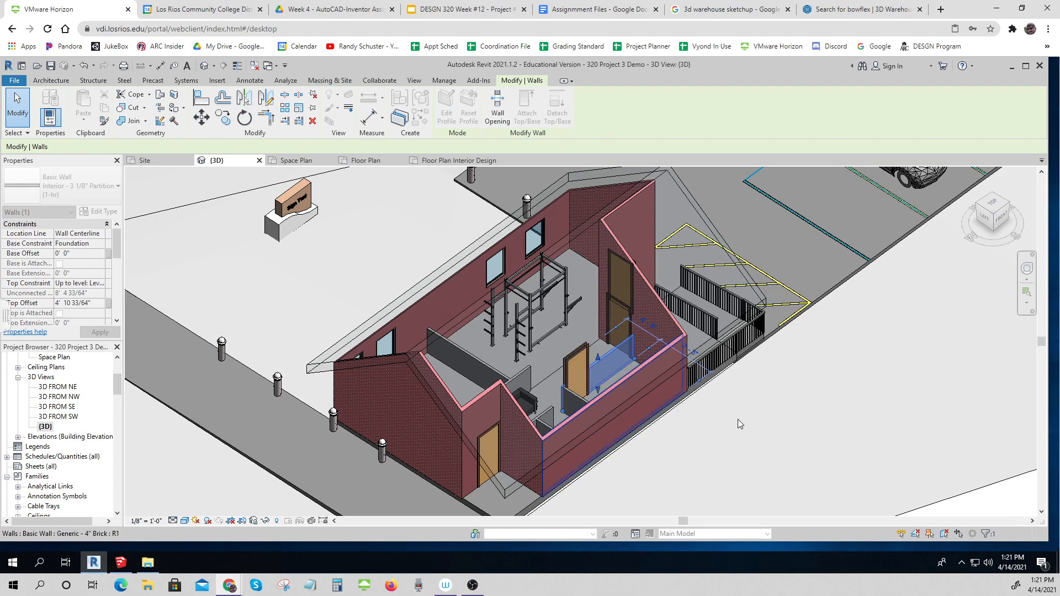
key("Escape")
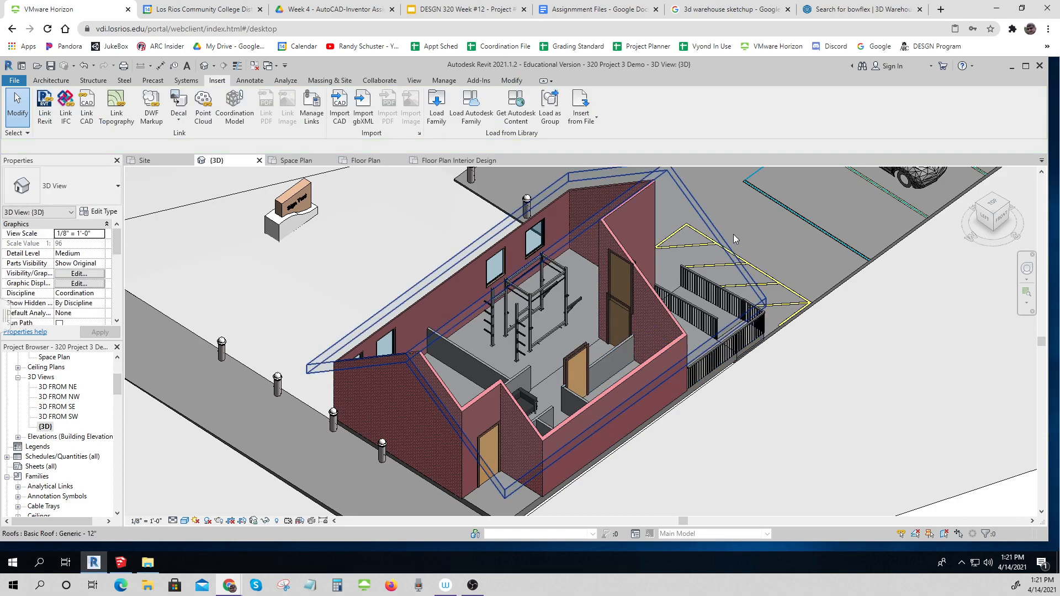
Override the roof's graphics by element in the 3D view and apply a surface transparency of 37.
left_click(707, 222)
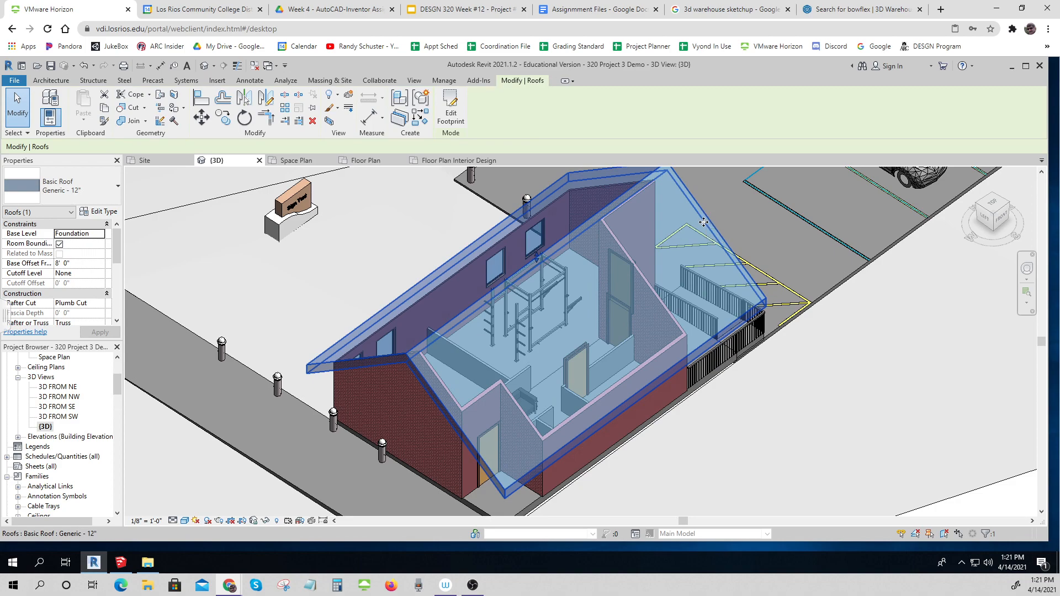
right_click(703, 222)
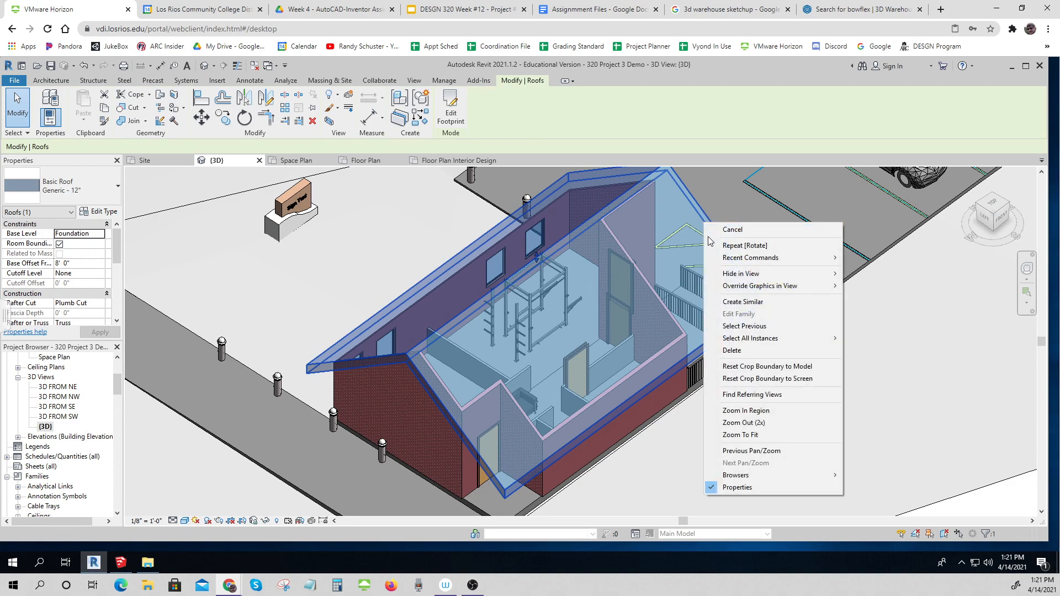
left_click(749, 287)
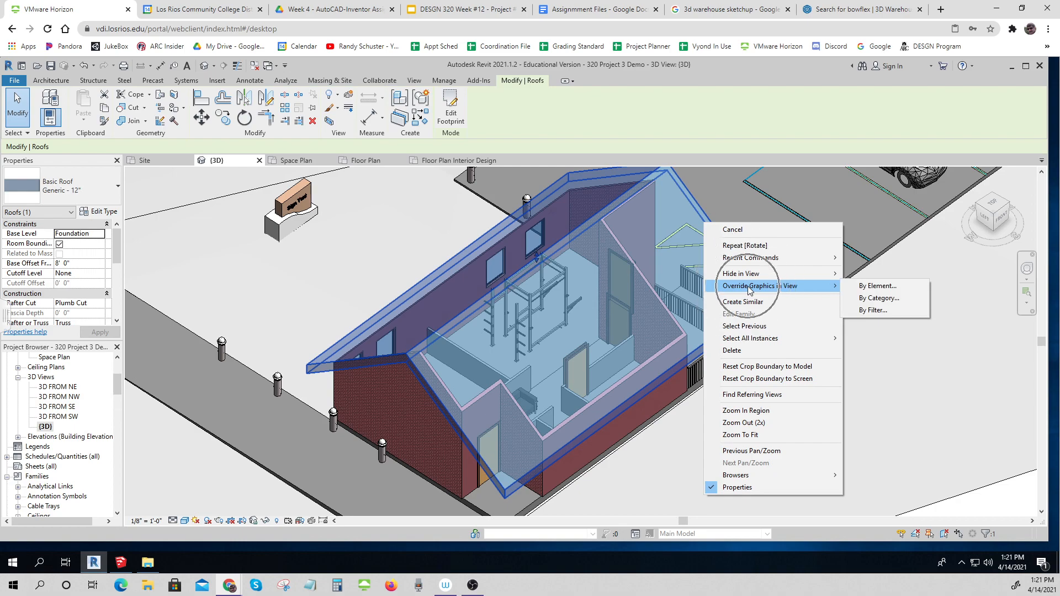
left_click(885, 287)
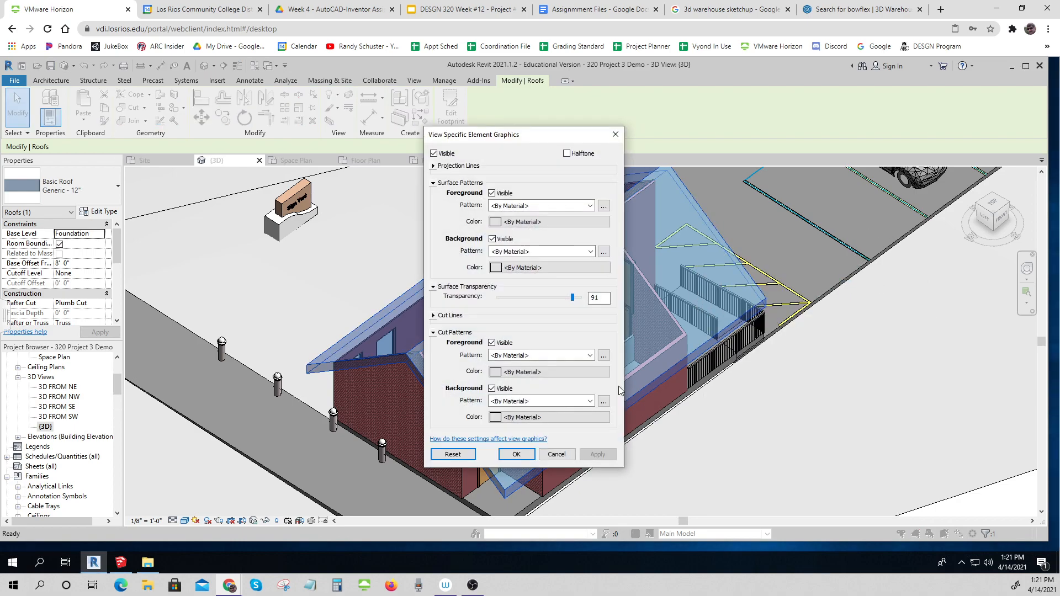
left_click_drag(571, 301, 511, 301)
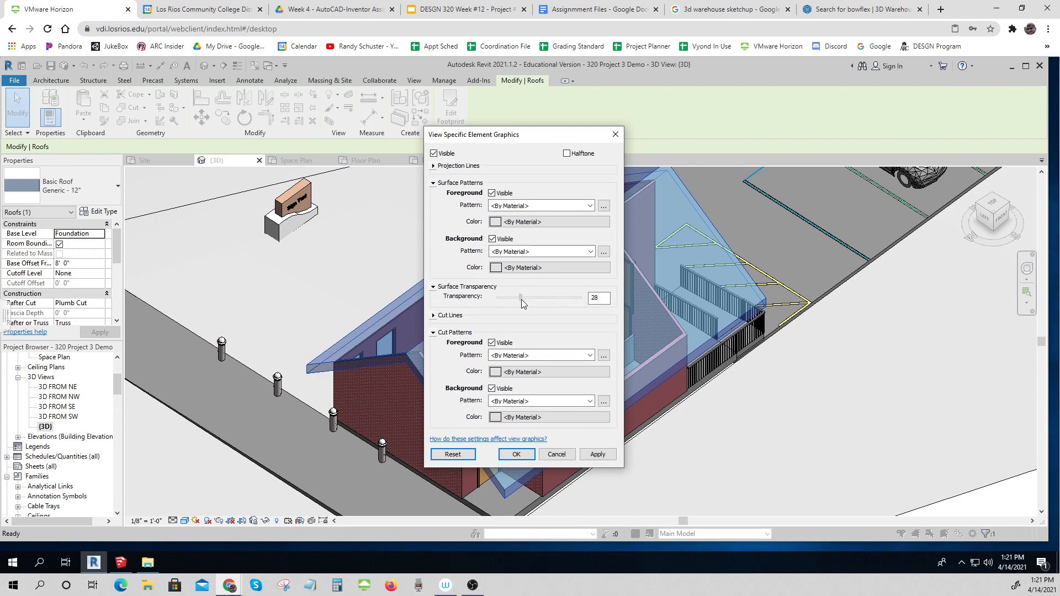
left_click(597, 455)
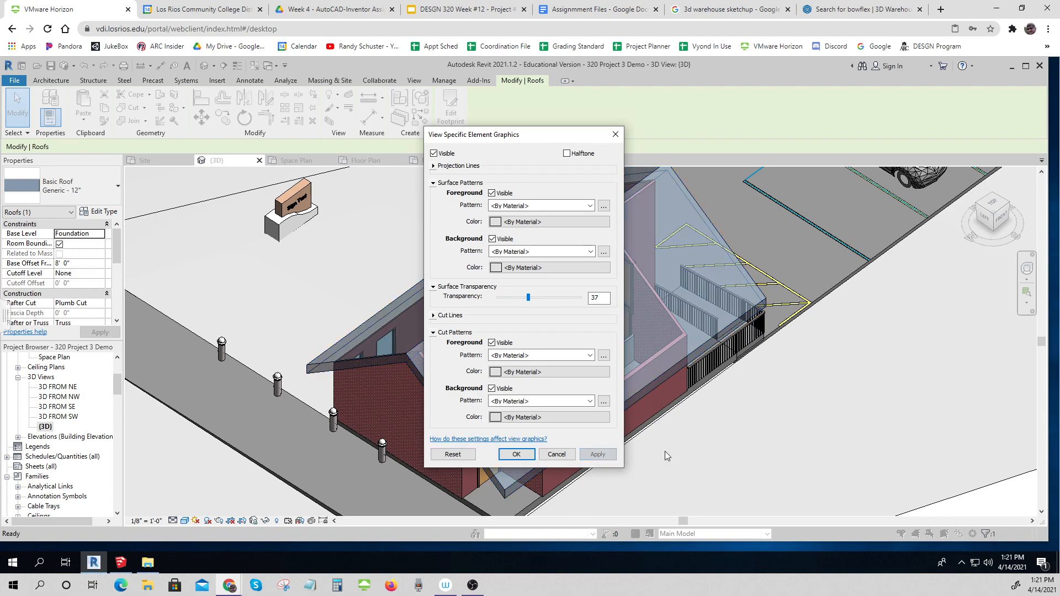
Raise the roof's surface transparency override until the building interior can be seen through it, apply it, and deselect the roof.
left_click_drag(530, 301, 564, 301)
left_click(598, 454)
left_click(517, 455)
left_click(751, 475)
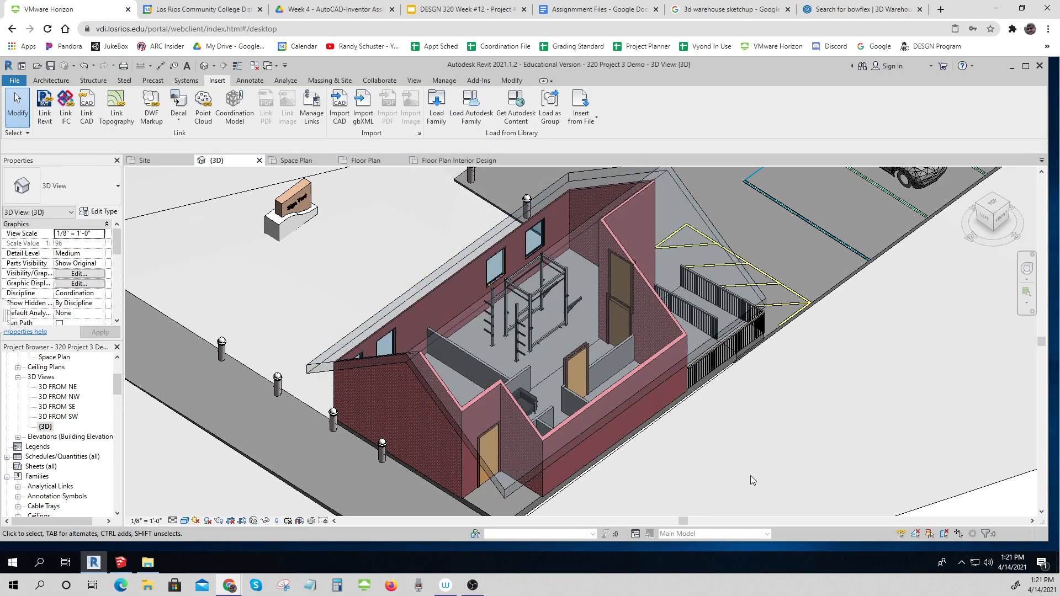
Duplicate the {3D} view without detailing to start a separate view of the building interior.
scroll(749, 473, "down", 2)
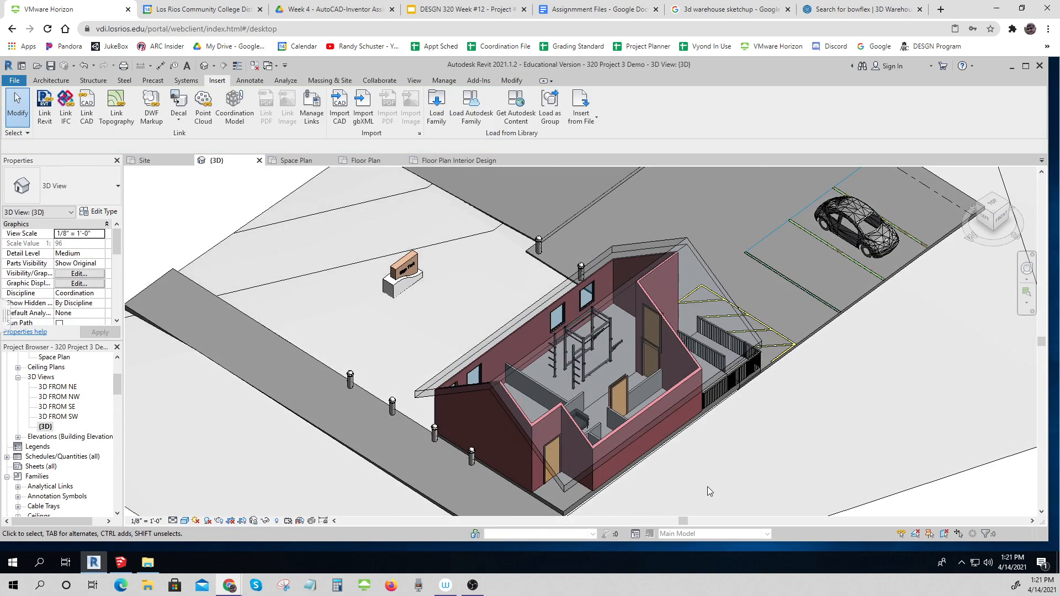
middle_click_drag(694, 491, 766, 493, "shift")
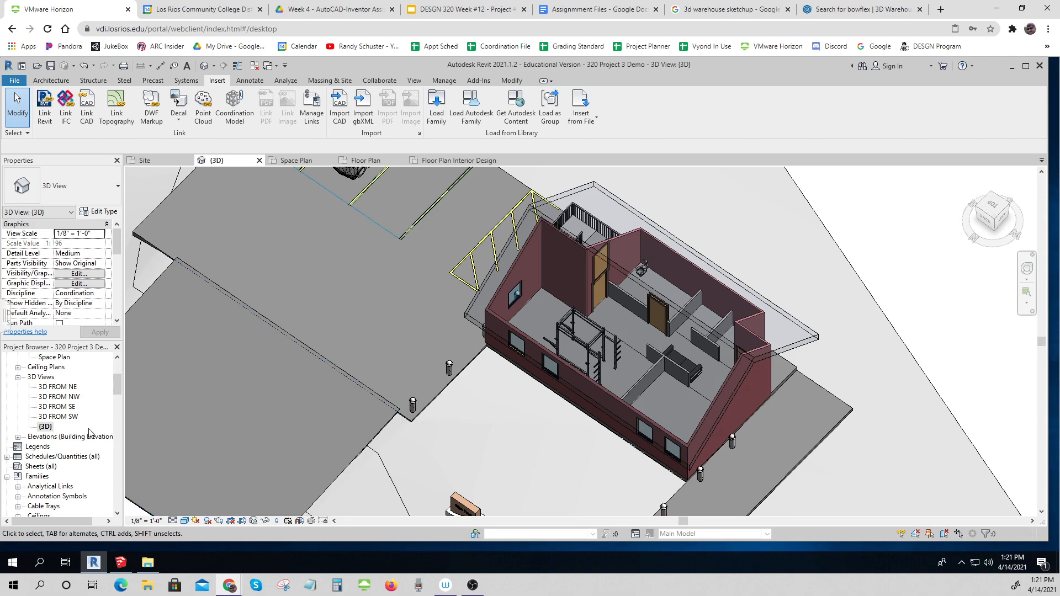
scroll(548, 326, "down", 3)
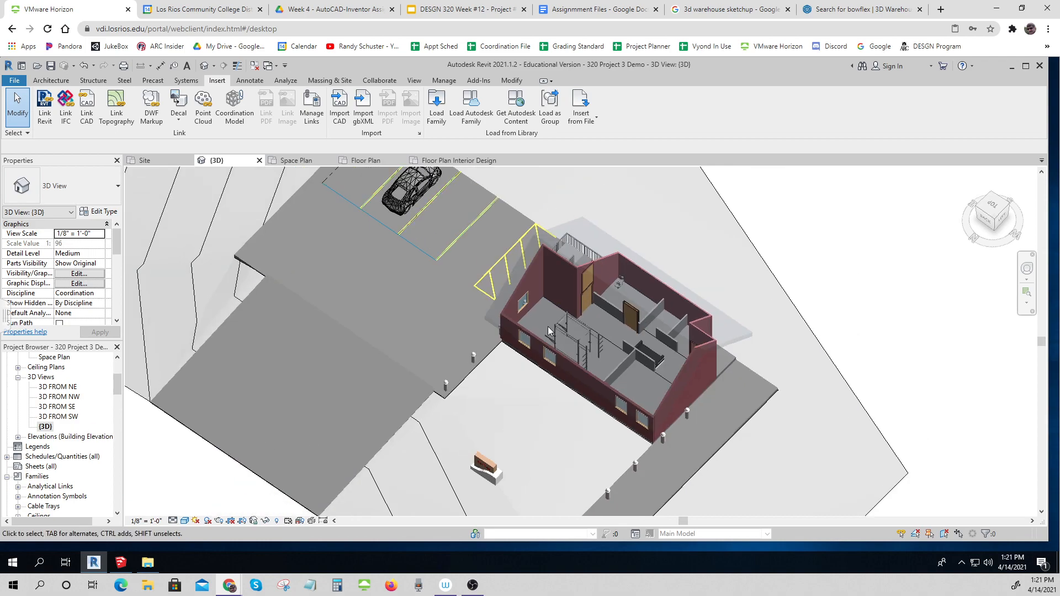
scroll(584, 333, "up", 3)
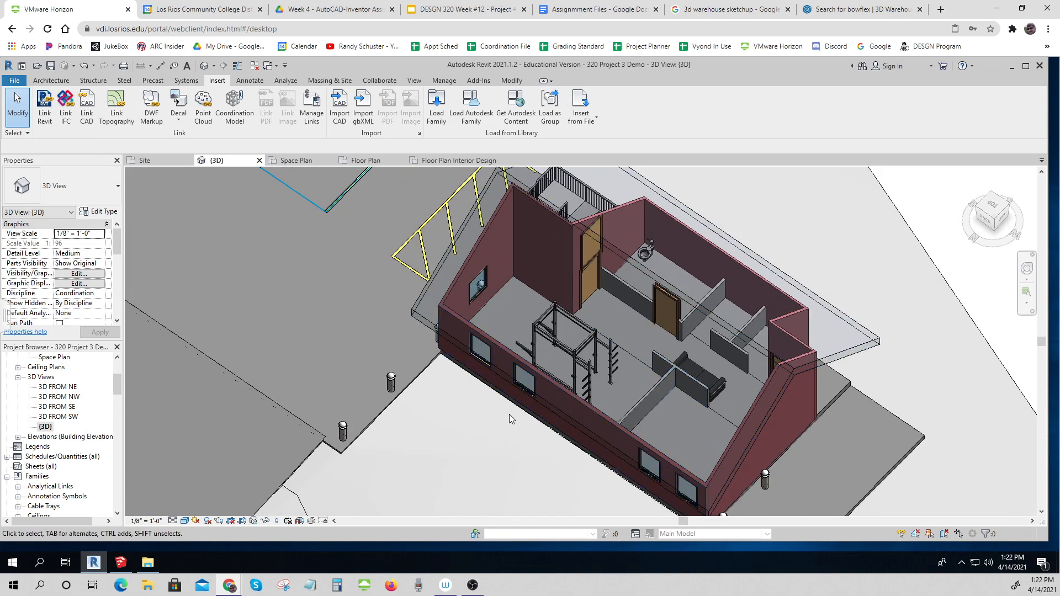
mouse_move(533, 429)
middle_mouse_down("shift")
mouse_move(548, 403)
mouse_move(526, 417)
middle_mouse_up("shift")
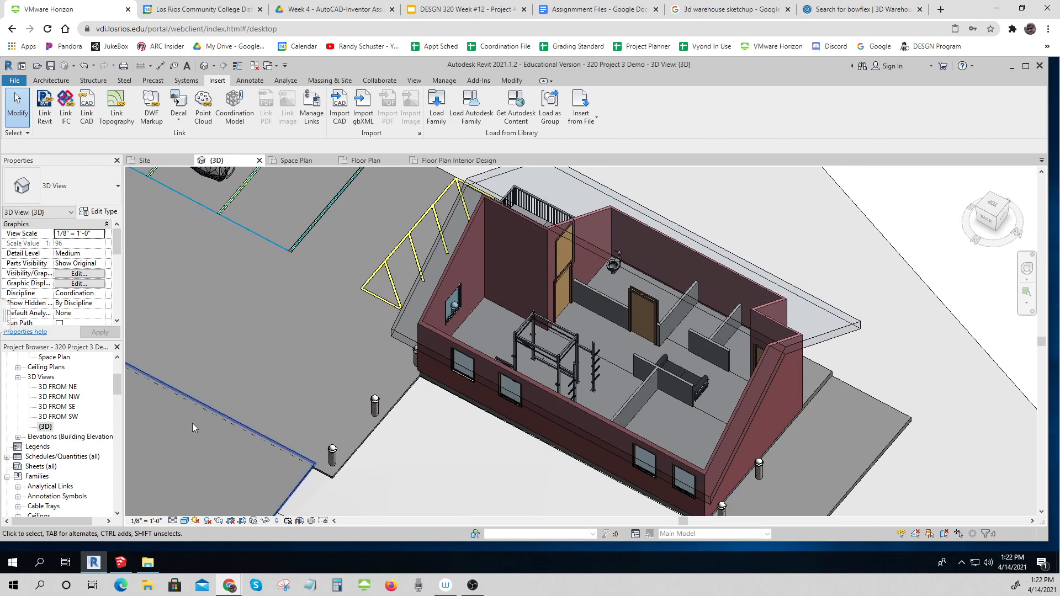
right_click(45, 427)
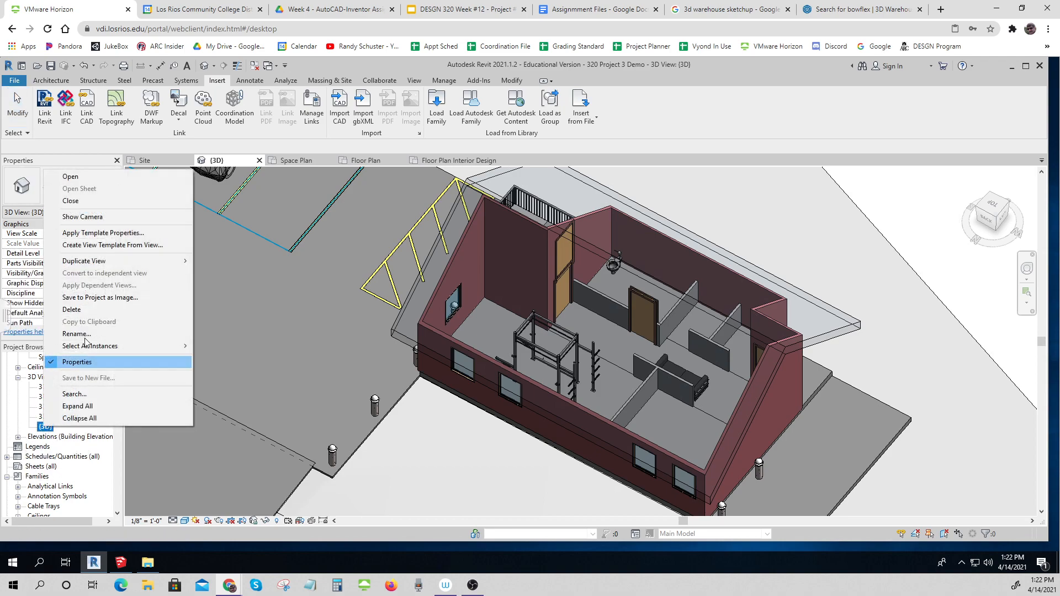
mouse_move(98, 264)
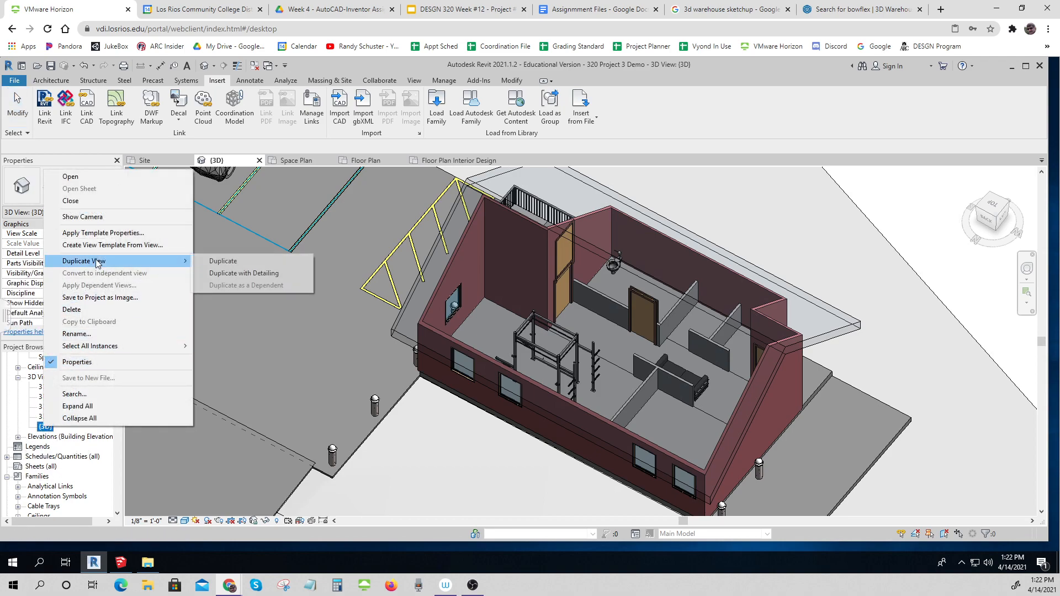
left_click(231, 265)
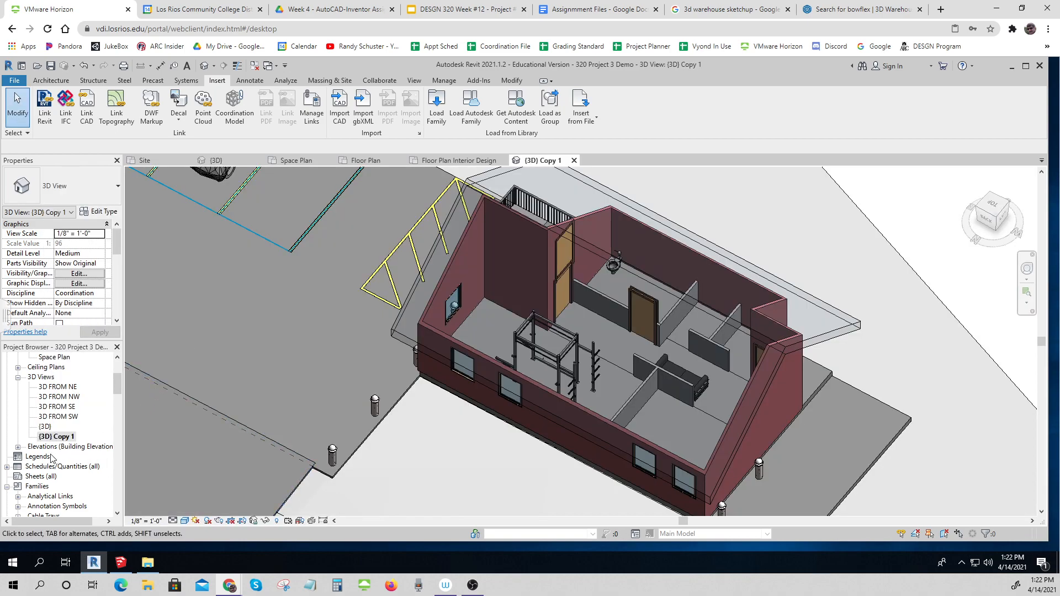
Rename the duplicated 3D view as 3D Building Interior.
right_click(65, 437)
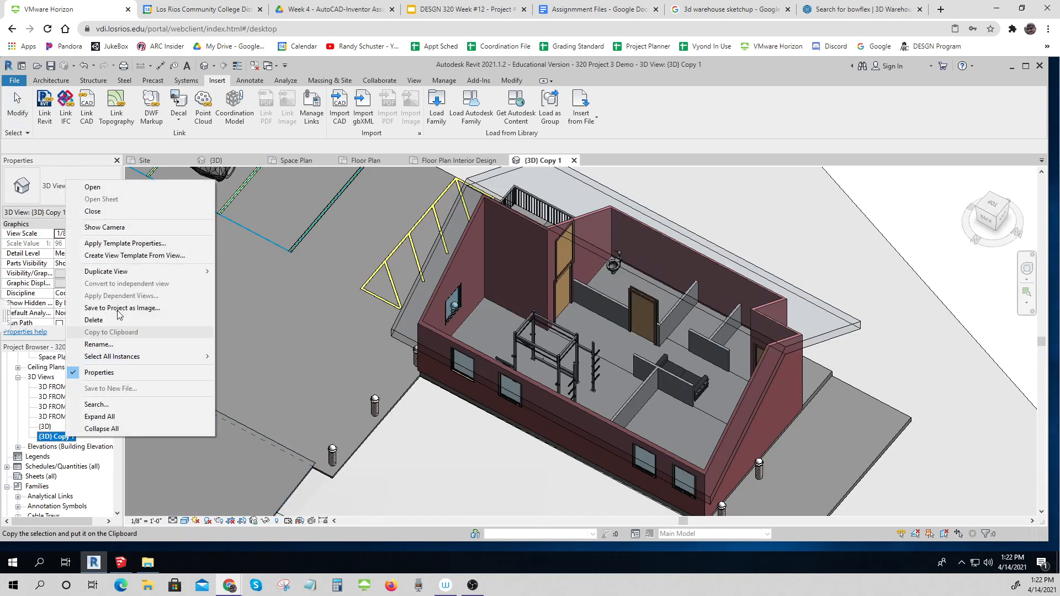
left_click(98, 344)
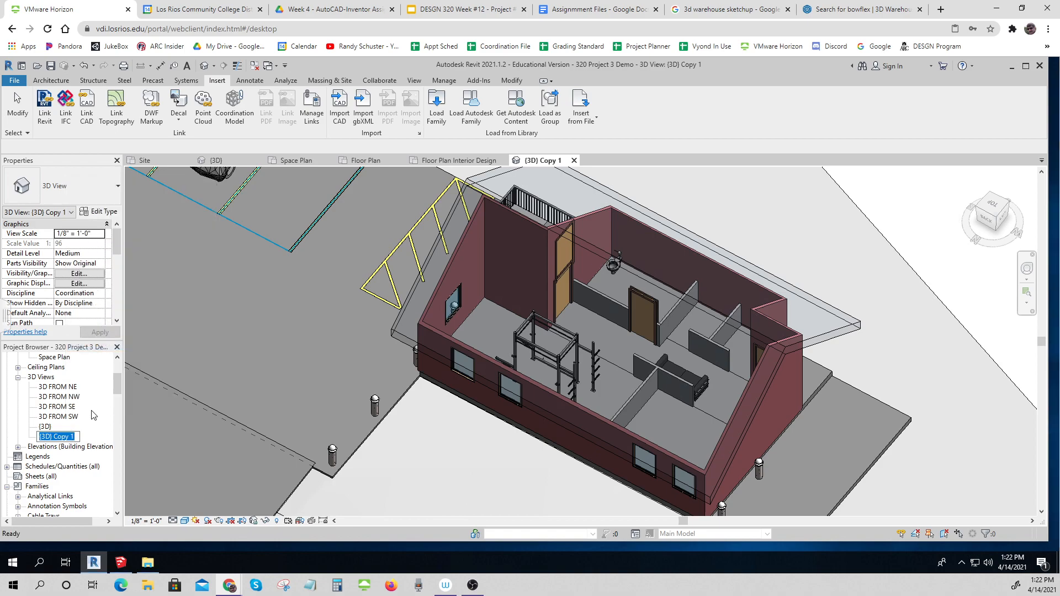
type("3D Building Interior")
key("Return")
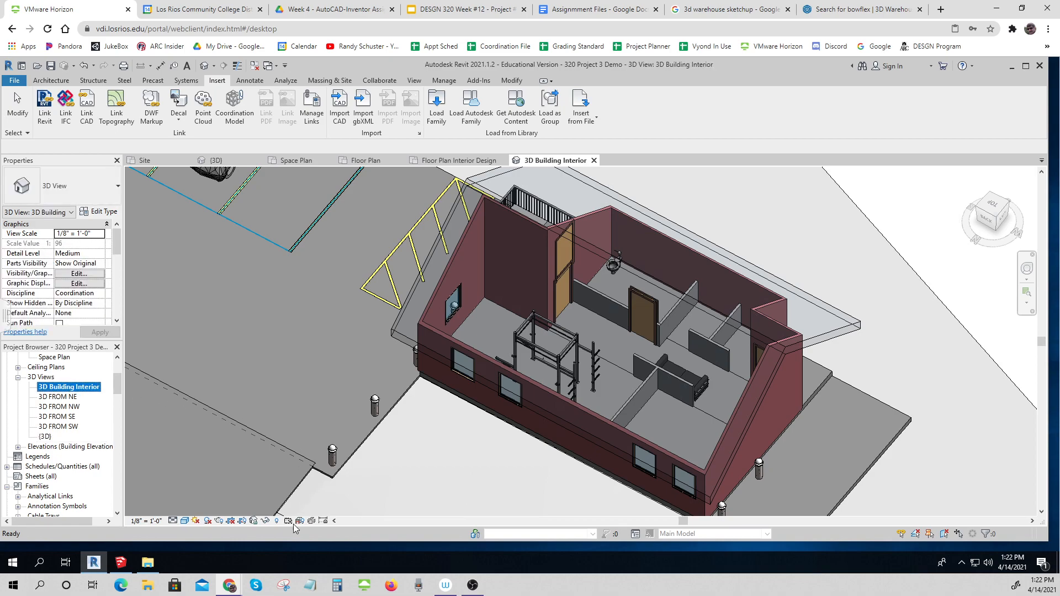
Save the orientation of the 3D Building Interior view and lock the view.
left_click(256, 522)
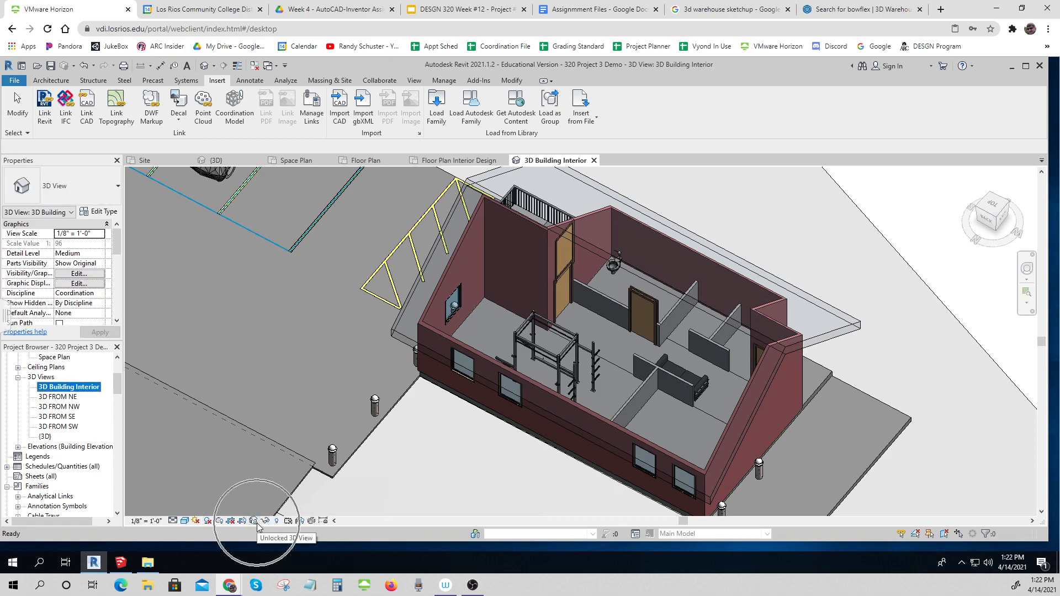
left_click(255, 522)
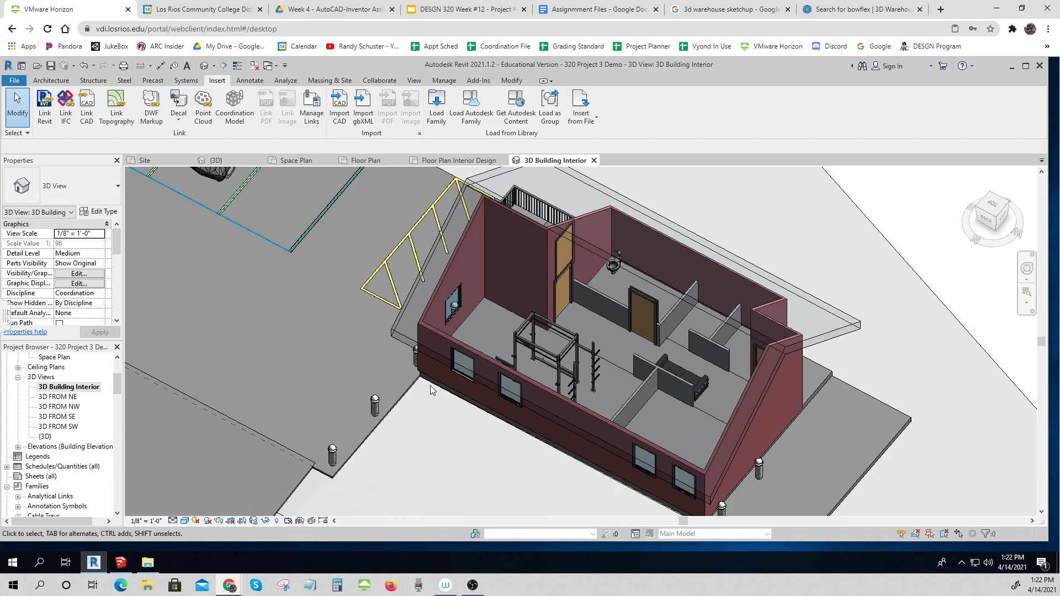
scroll(434, 422, "down", 3)
scroll(431, 421, "up", 2)
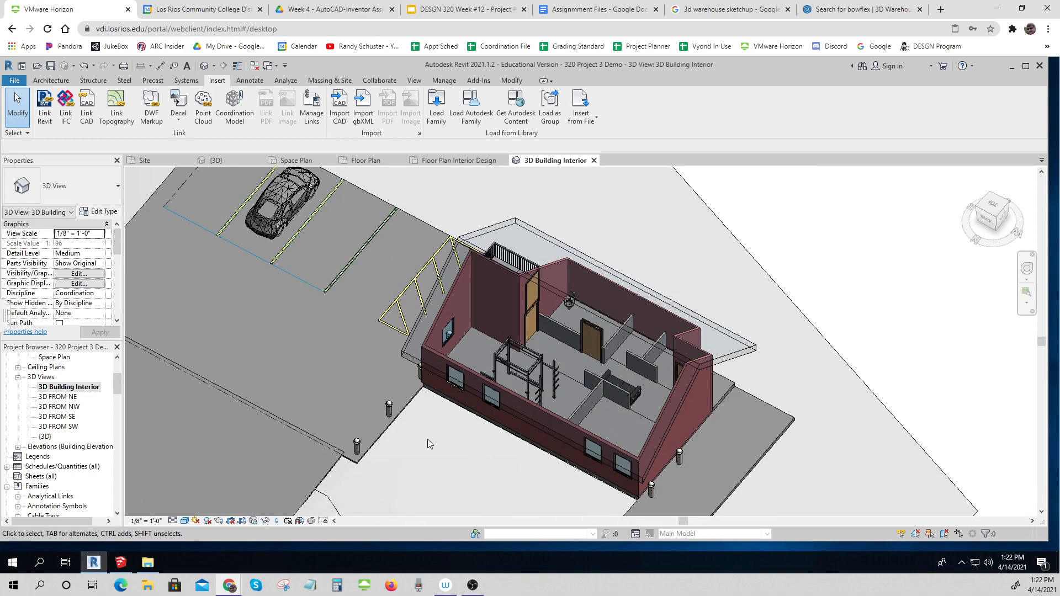
mouse_move(419, 448)
middle_mouse_down("shift")
mouse_move(397, 450)
mouse_move(419, 452)
middle_mouse_up("shift")
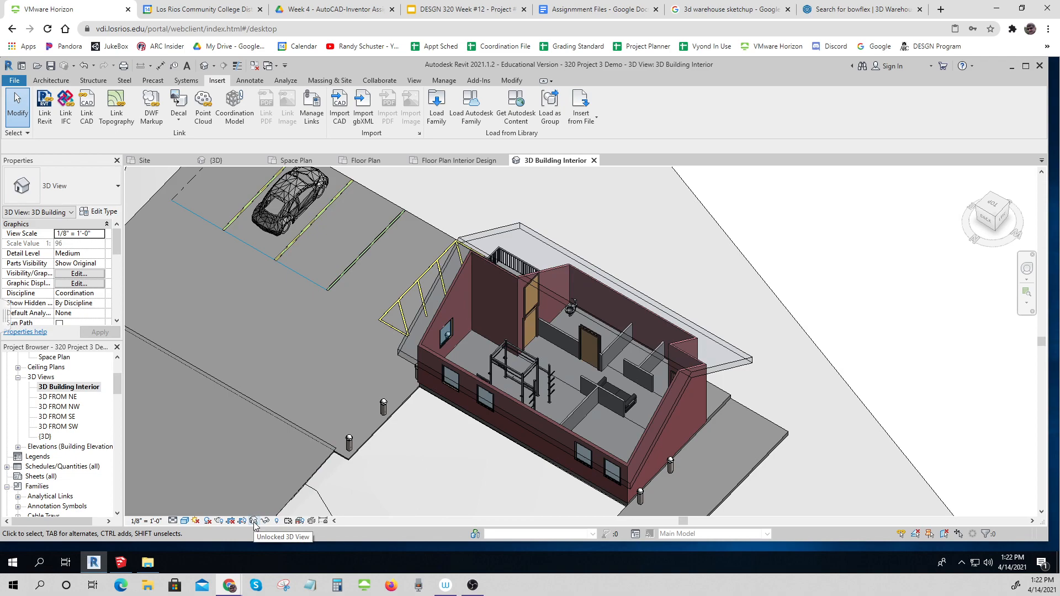
scroll(598, 436, "up", 2)
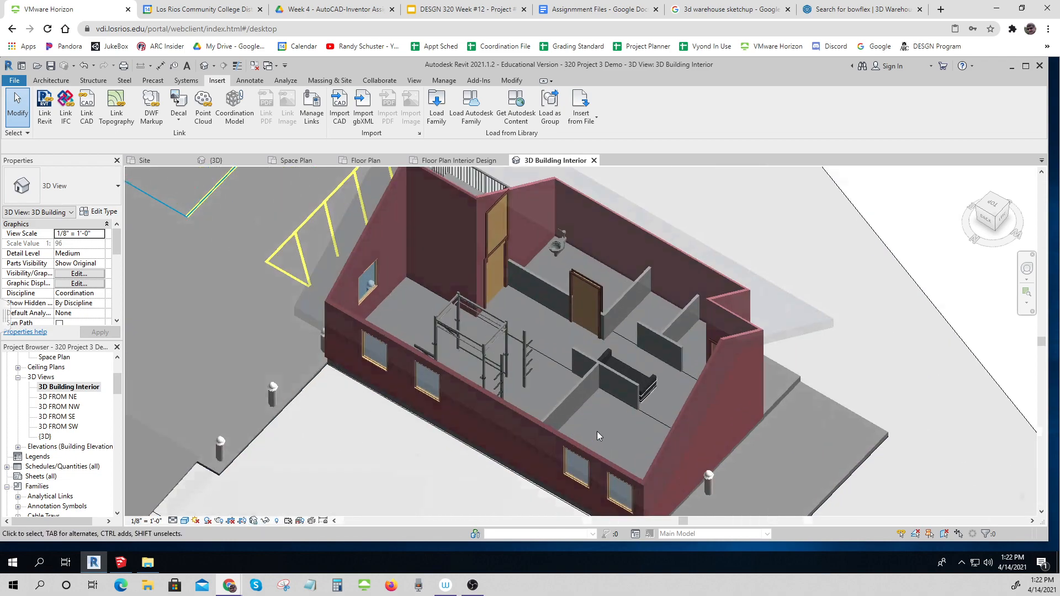
left_click(254, 520)
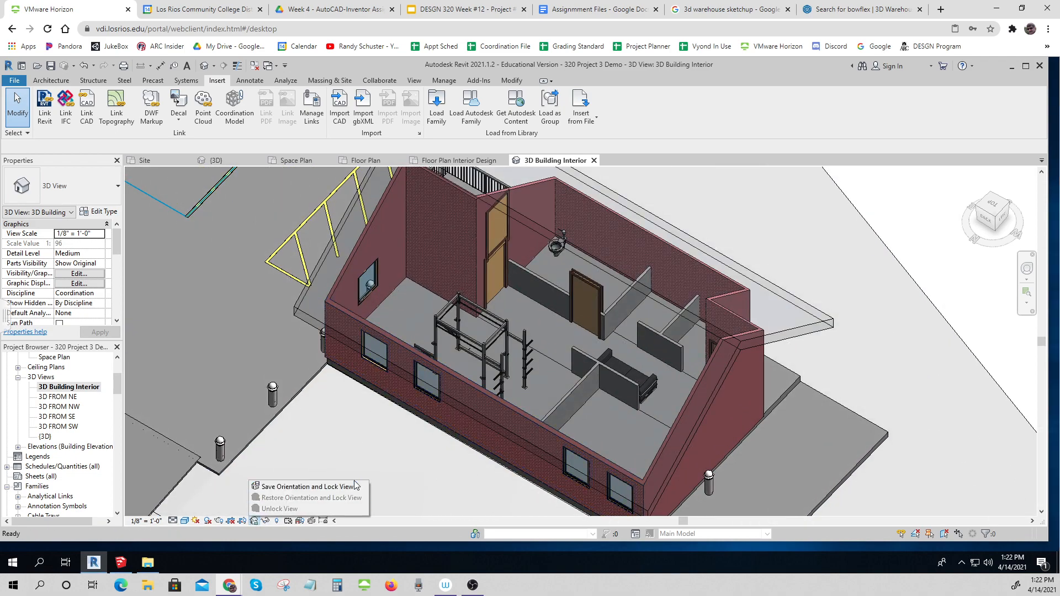
left_click(338, 486)
Hide the topography category in the 3D Building Interior view.
middle_click_drag(430, 482, 452, 446, "shift")
scroll(482, 365, "down", 3)
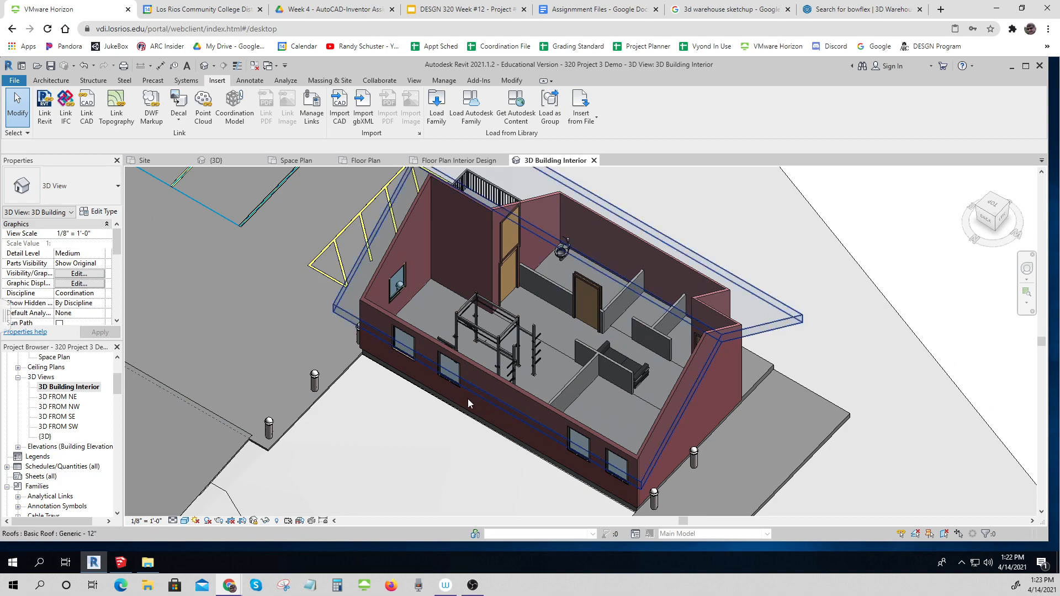
scroll(469, 399, "down", 3)
scroll(468, 396, "up", 2)
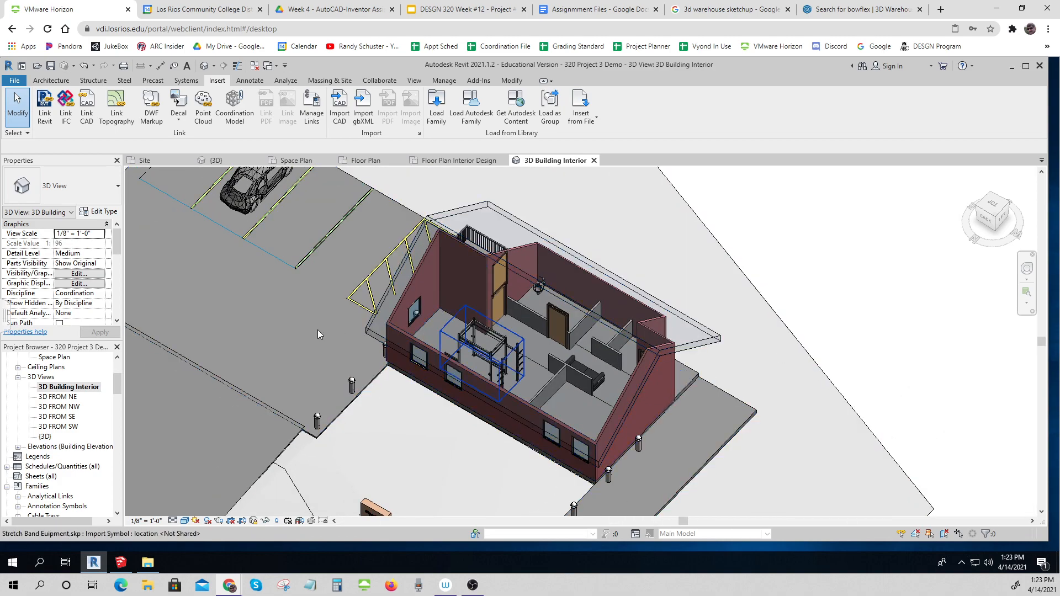
right_click(824, 374)
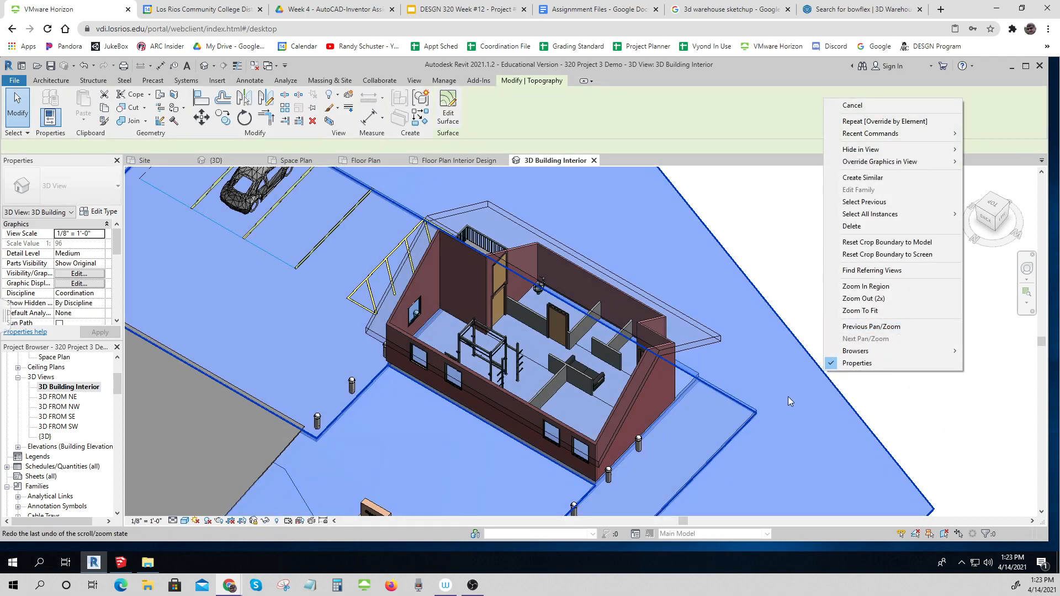
mouse_move(933, 150)
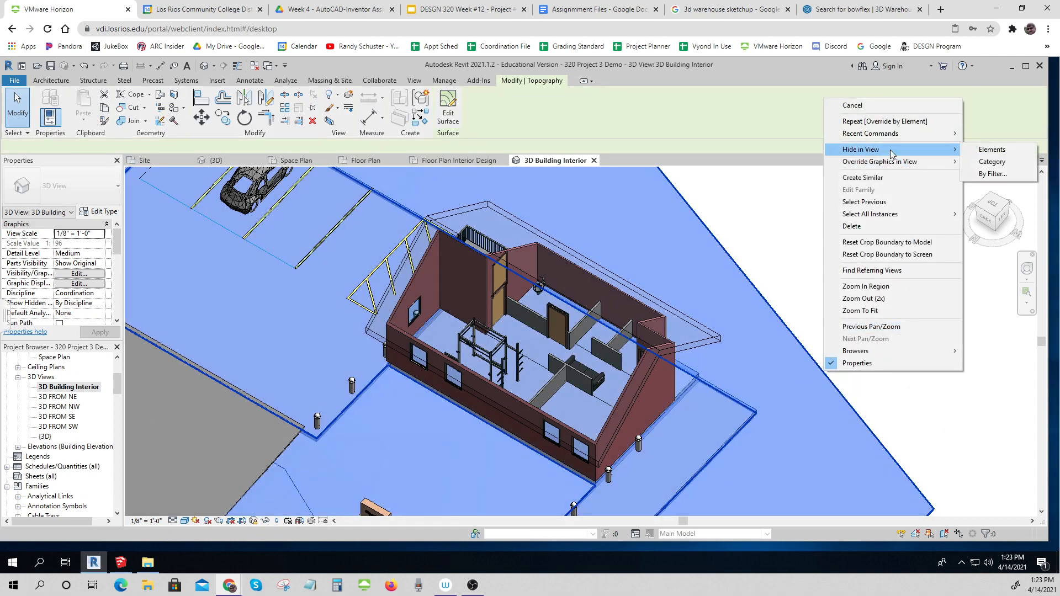
left_click(1001, 164)
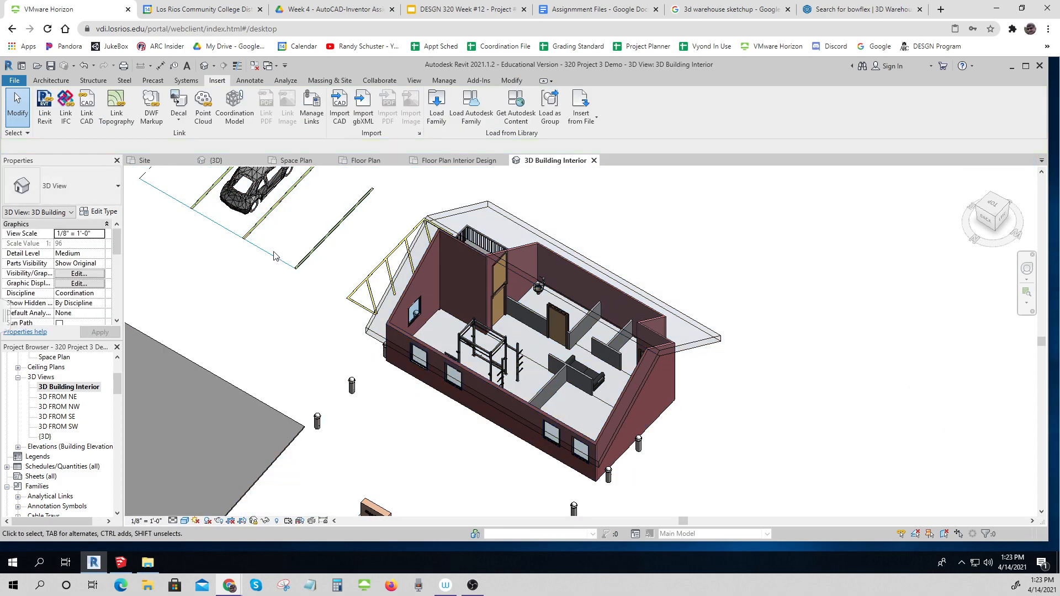
Select the car, parking stripes and striped access aisle beside the building and hide these elements in the view.
left_click_drag(319, 274, 181, 188)
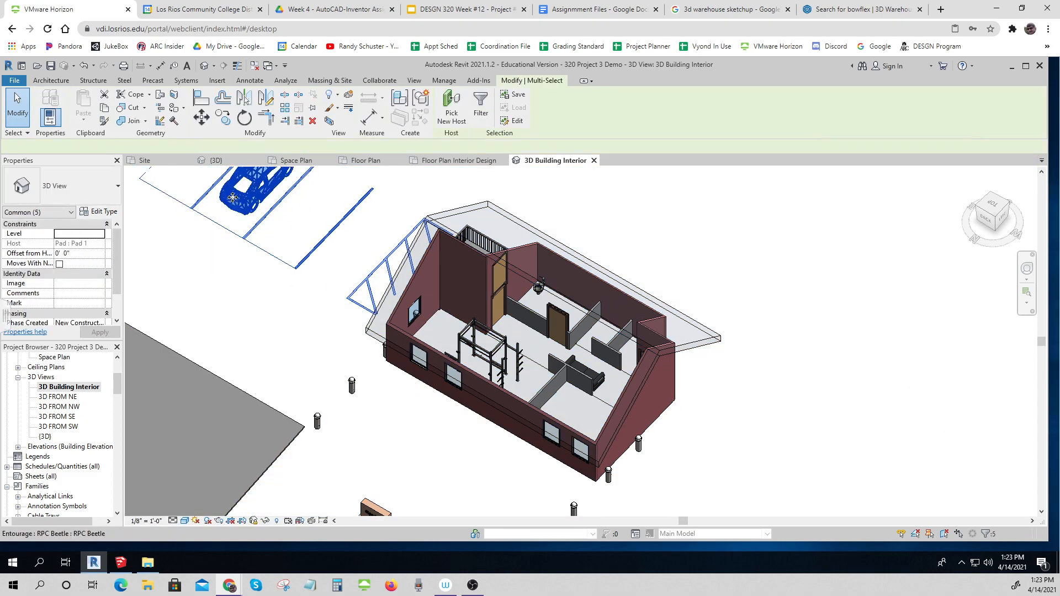
right_click(233, 198)
mouse_move(279, 303)
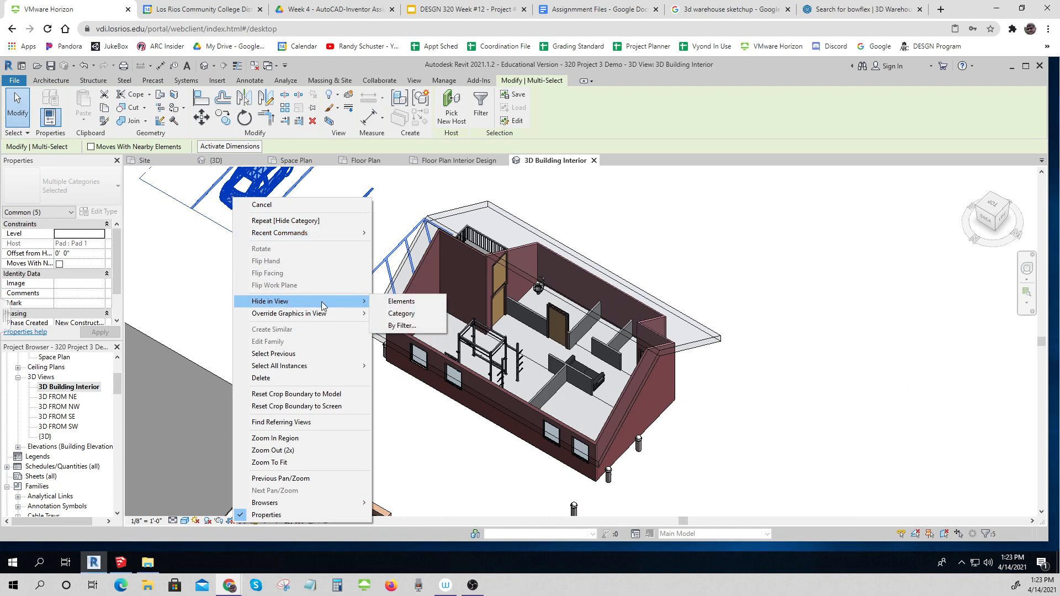
left_click(401, 302)
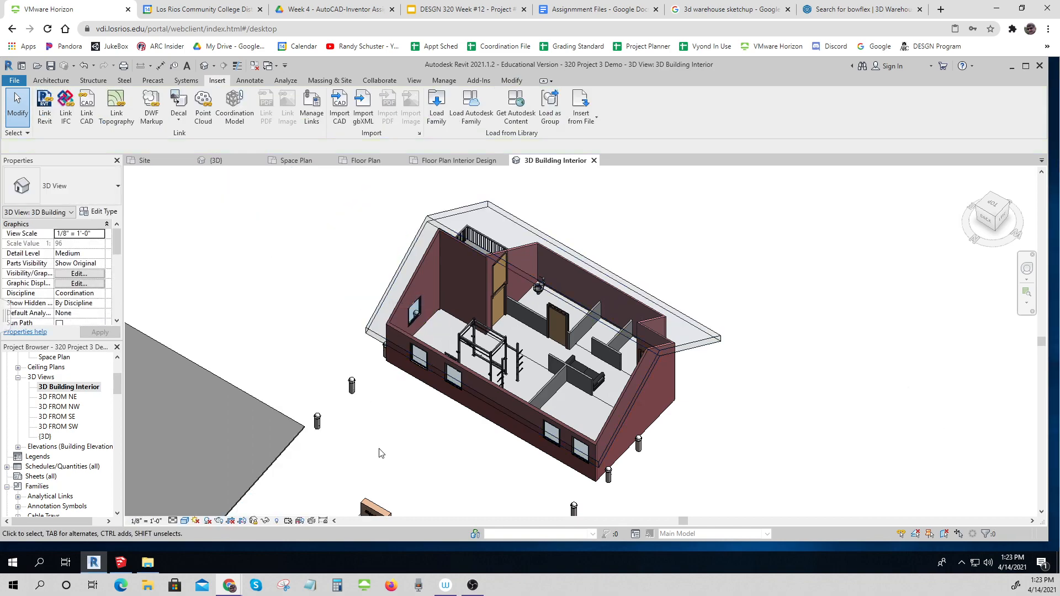
Select the remaining gray paved area, the sign and the two nearby bollards, and hide them in the view.
left_click_drag(413, 506, 265, 387)
right_click(319, 133)
mouse_move(356, 188)
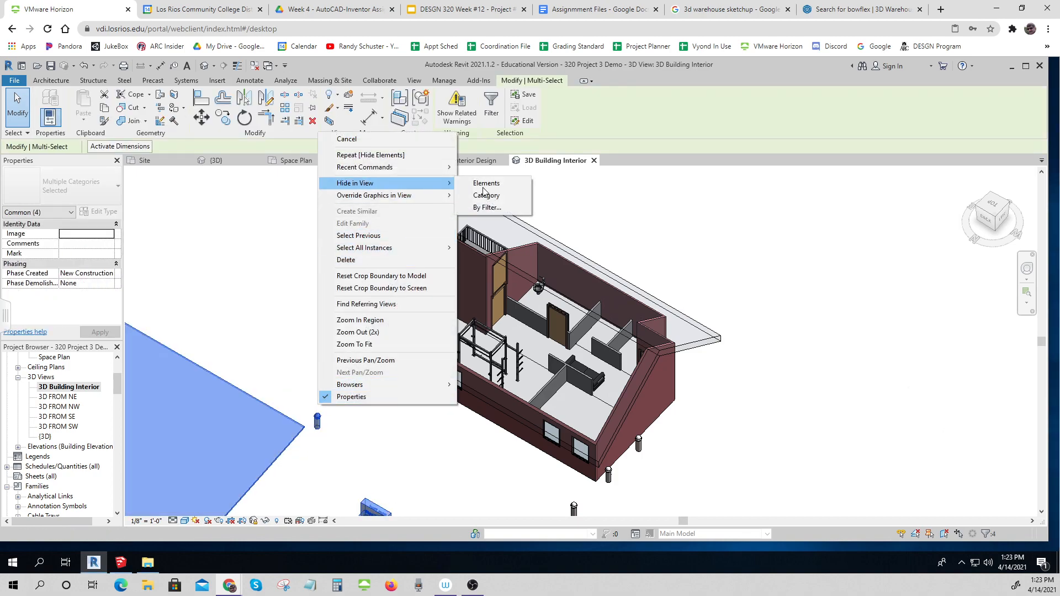
Hide the selected site elements and the three bollard lights near the building's closest corner in the 3D Building Interior view.
left_click(486, 183)
scroll(681, 416, "up", 5)
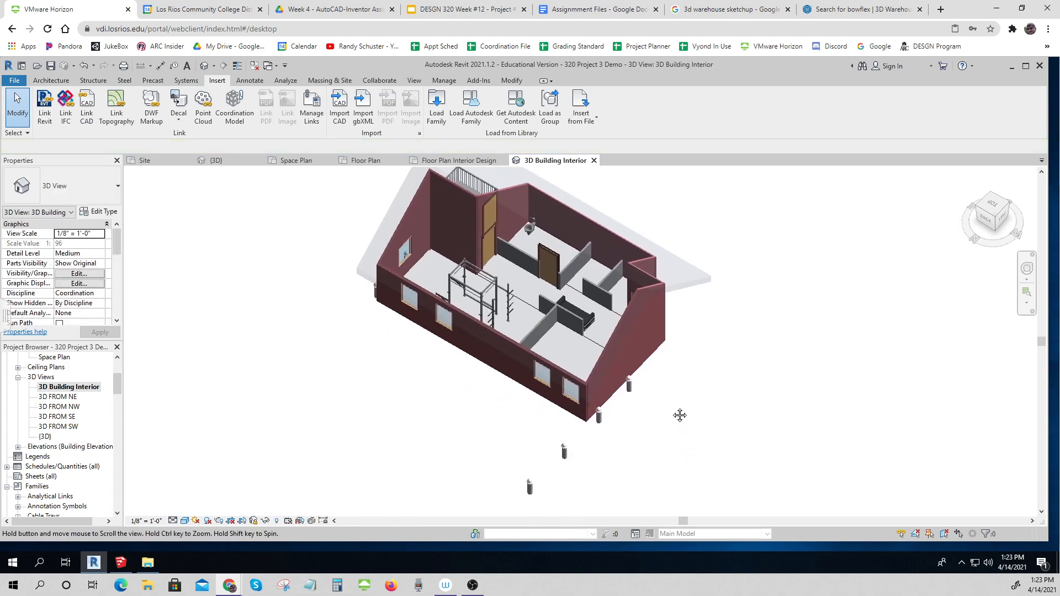
right_click(574, 419)
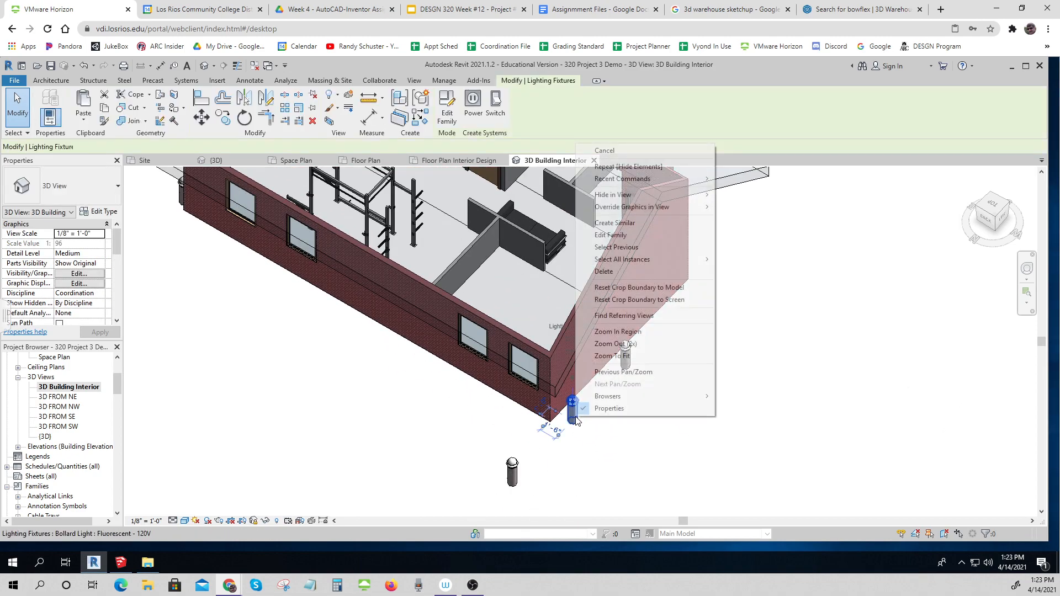
mouse_move(649, 200)
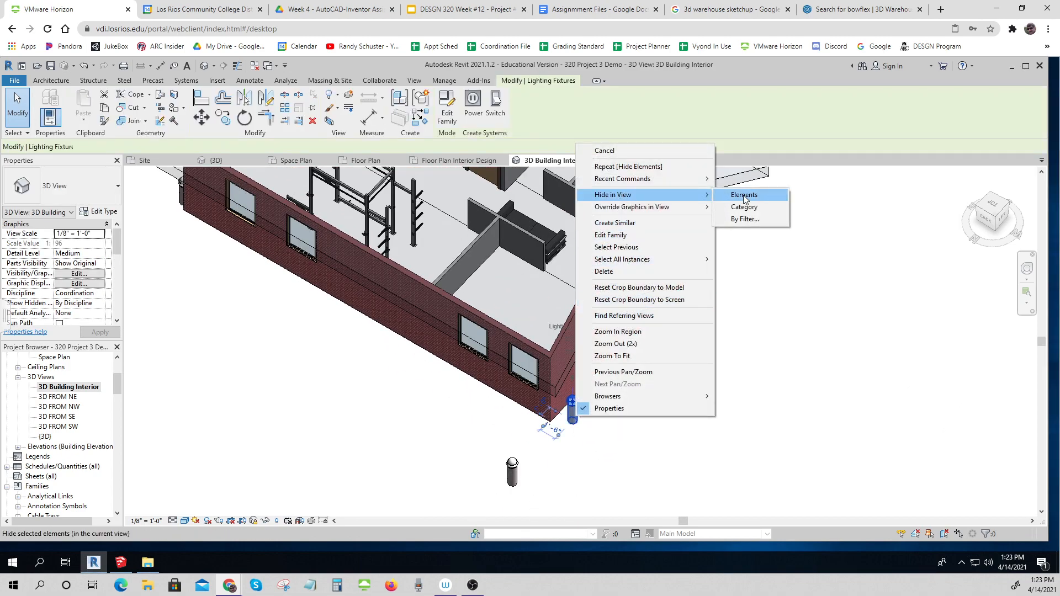
left_click(742, 194)
right_click(625, 361)
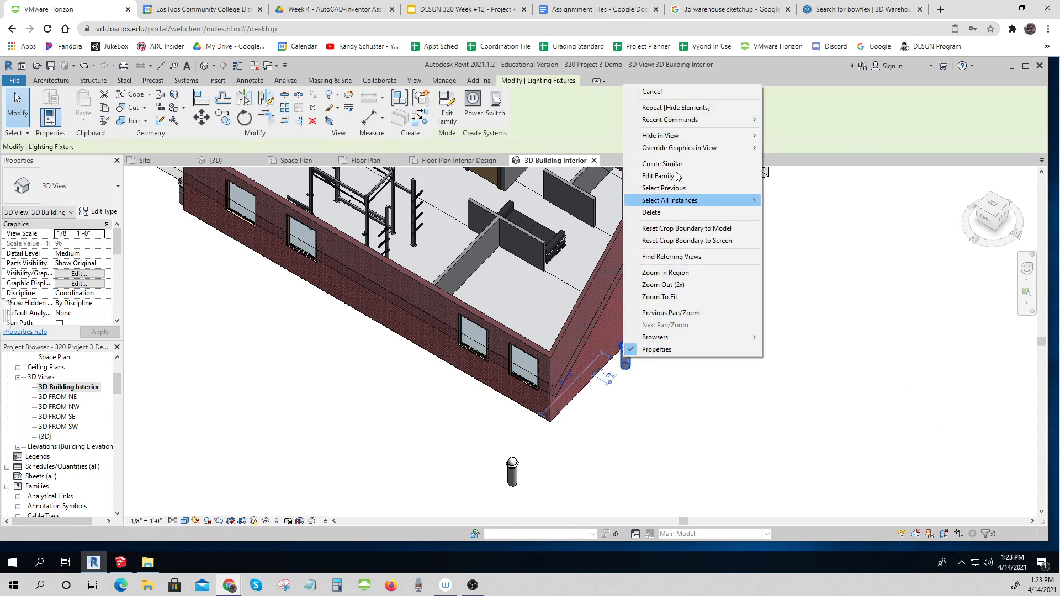
left_click(772, 136)
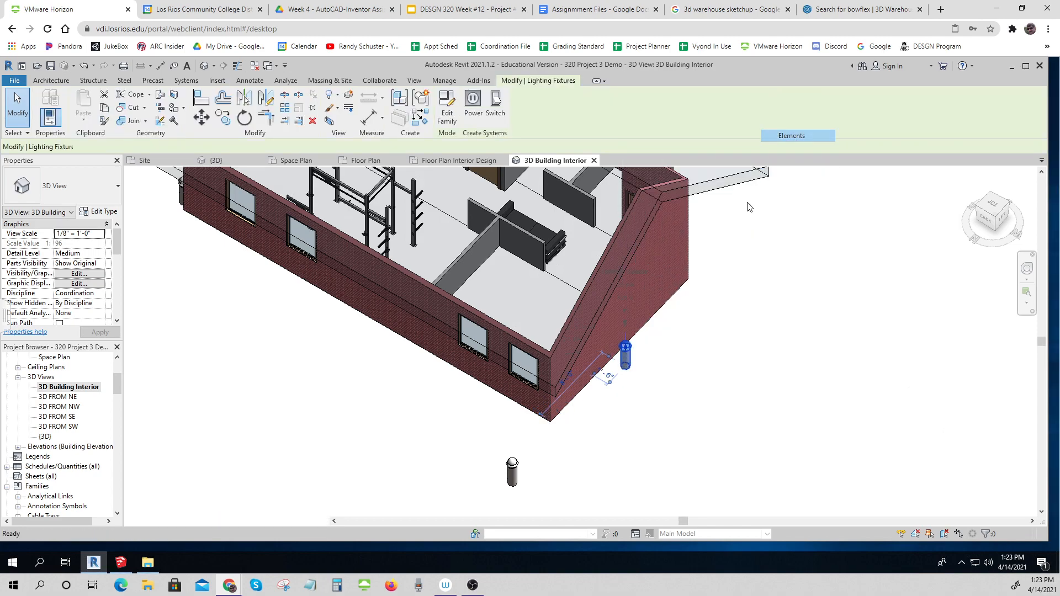
right_click(512, 467)
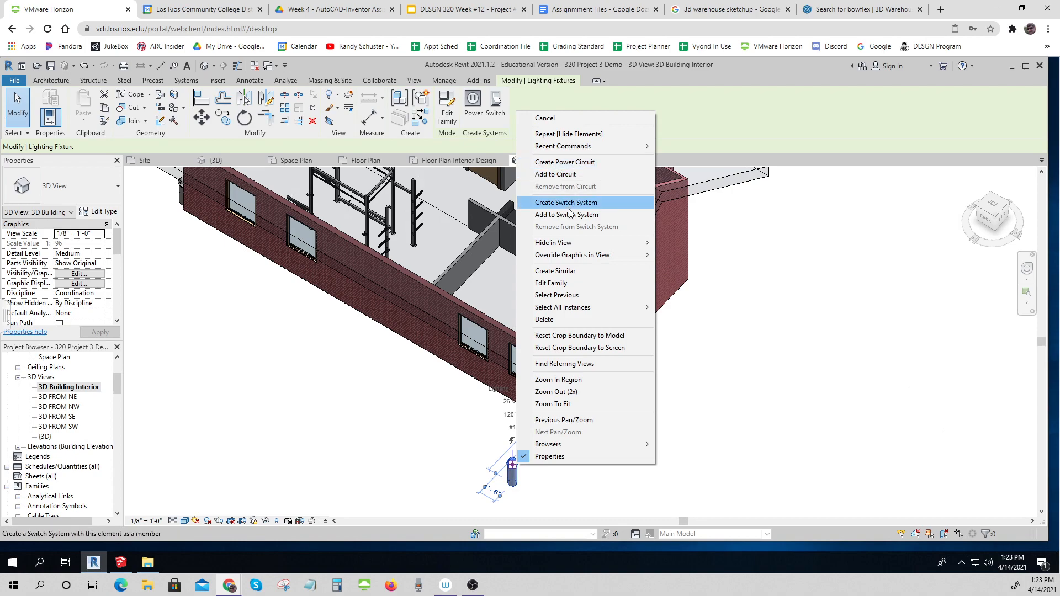
mouse_move(571, 243)
left_click(676, 243)
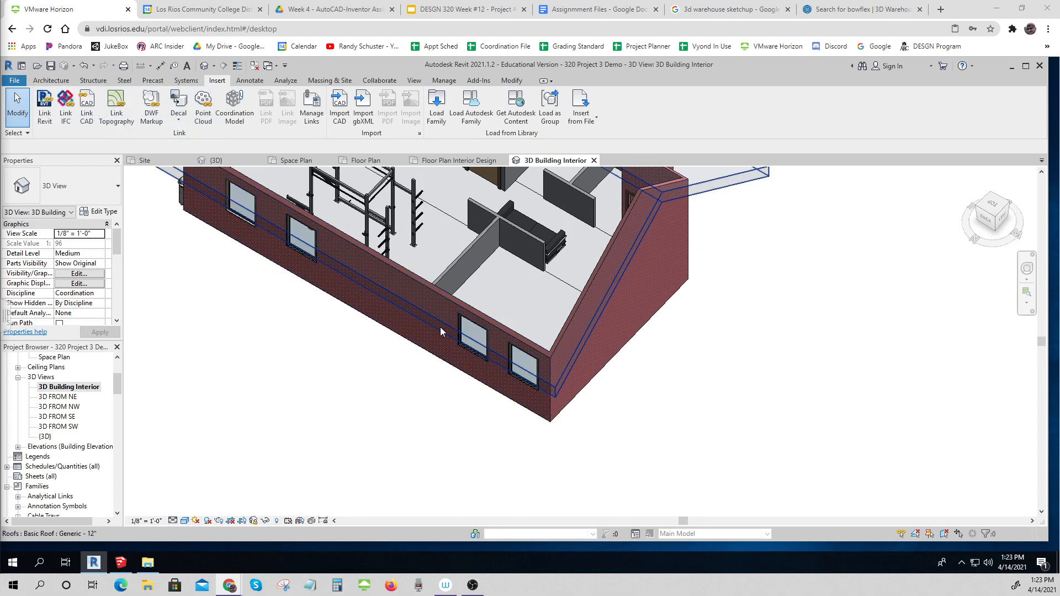
Try to scale the imported stretch band equipment graphically inside the building.
scroll(557, 375, "down", 2)
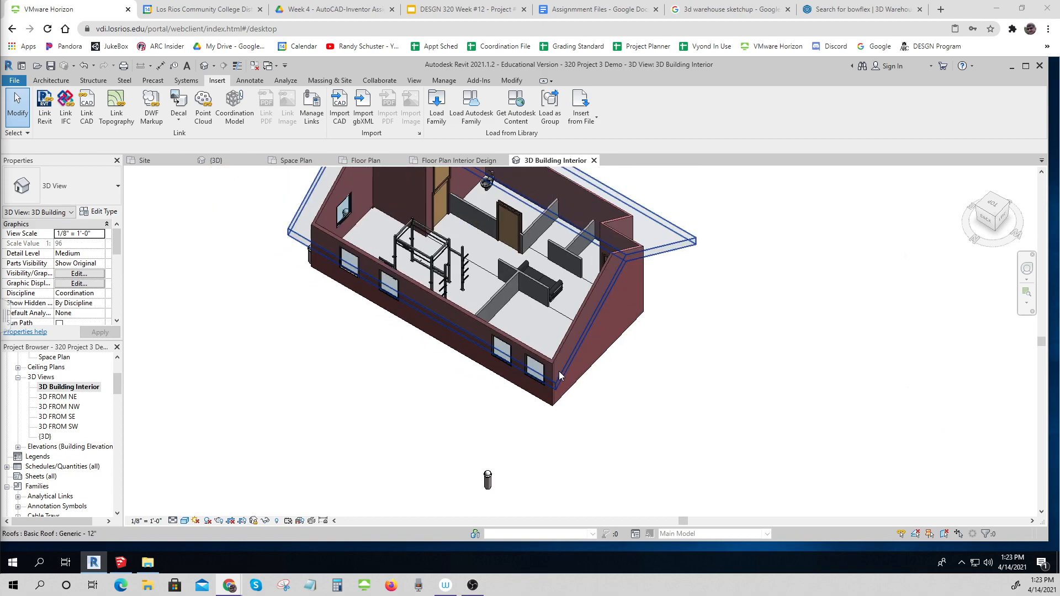
left_click(439, 277)
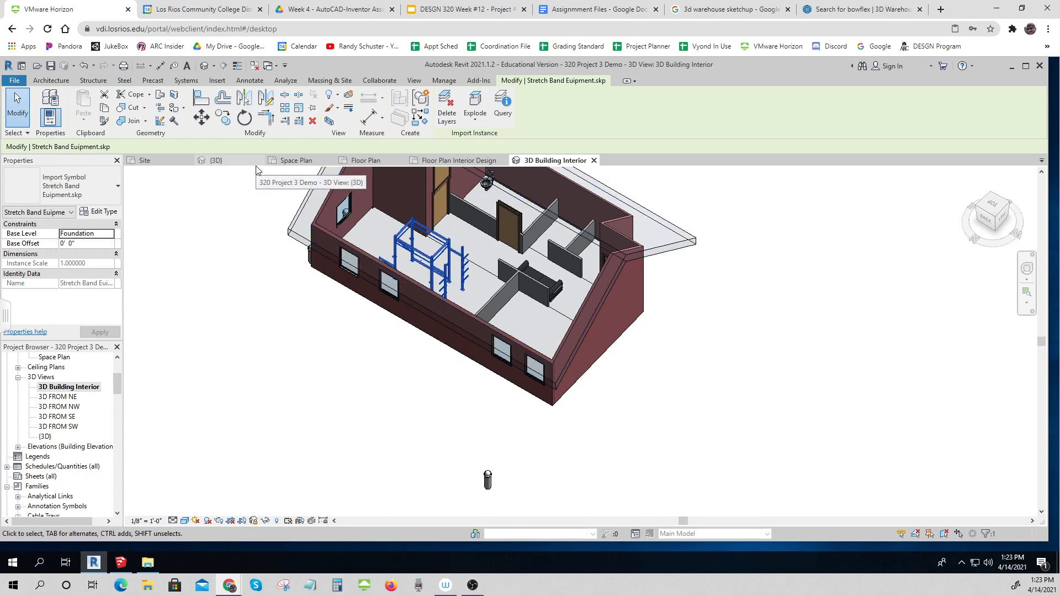
left_click(298, 108)
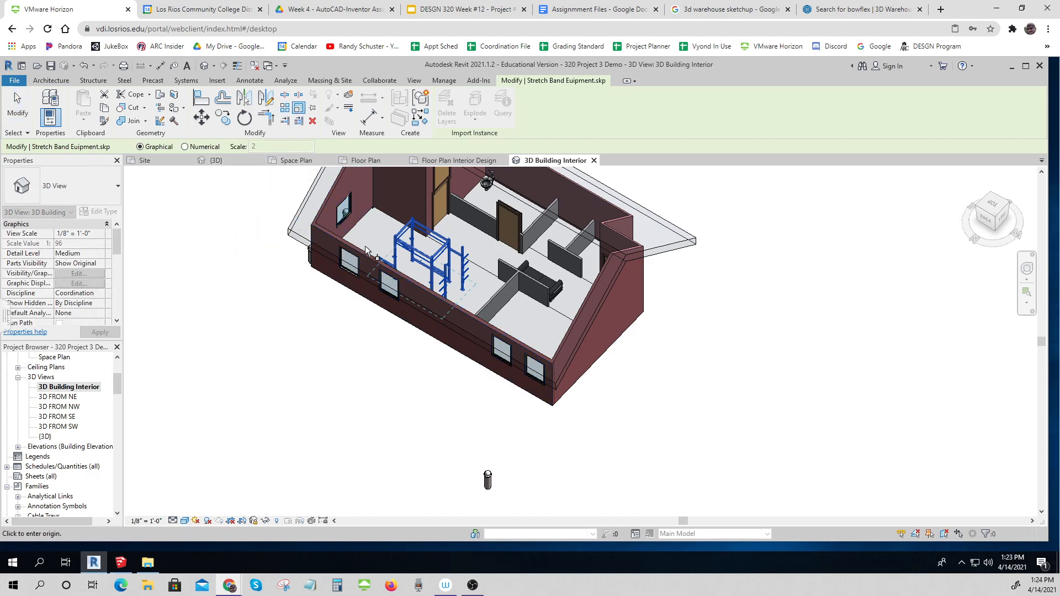
left_click(417, 257)
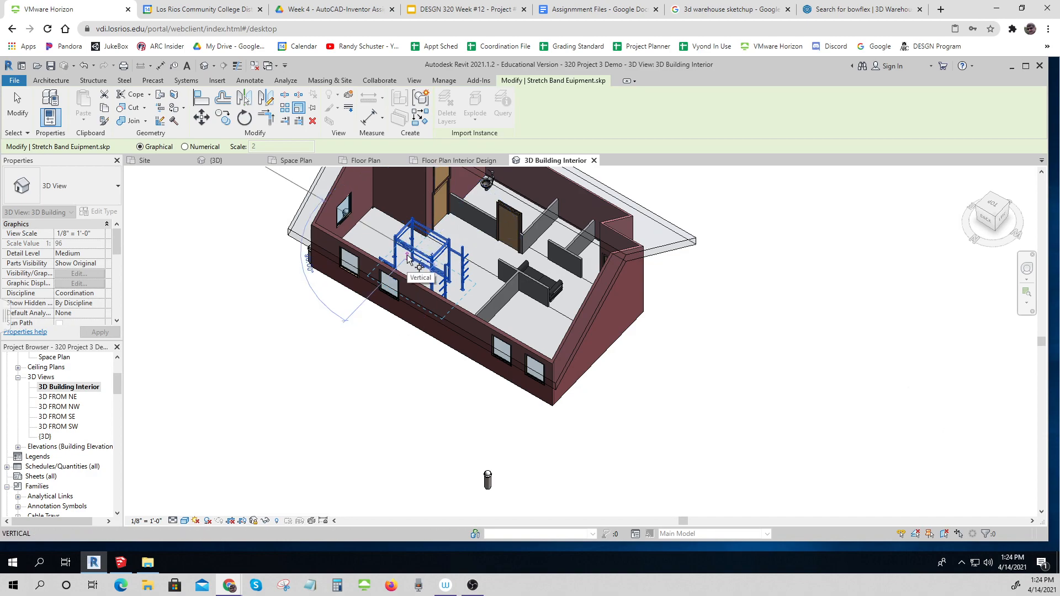
key("Escape")
key("Escape")
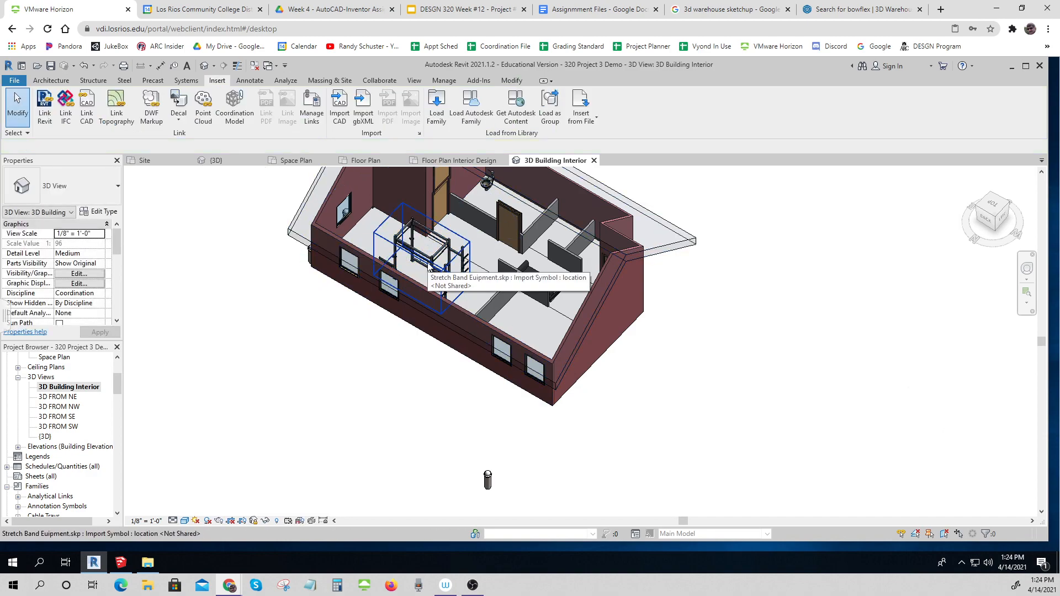
left_click(430, 267)
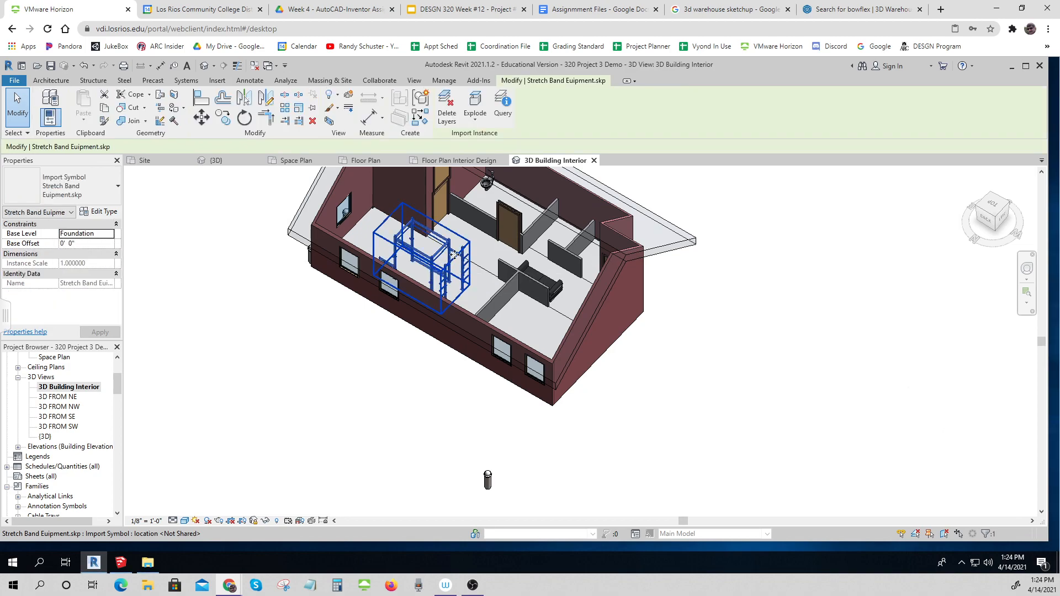
left_click(299, 110)
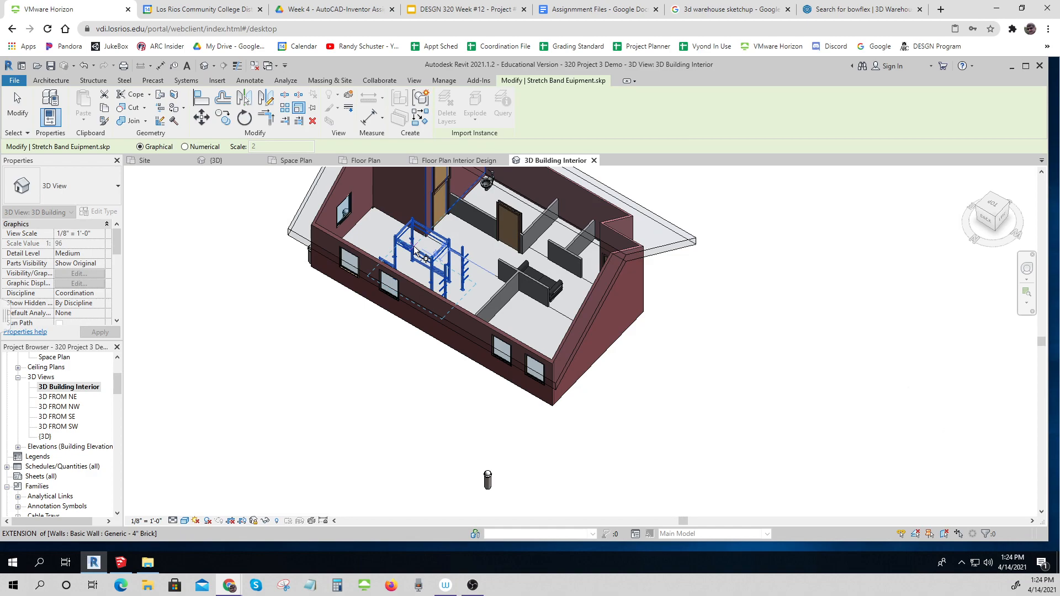
left_click(400, 241)
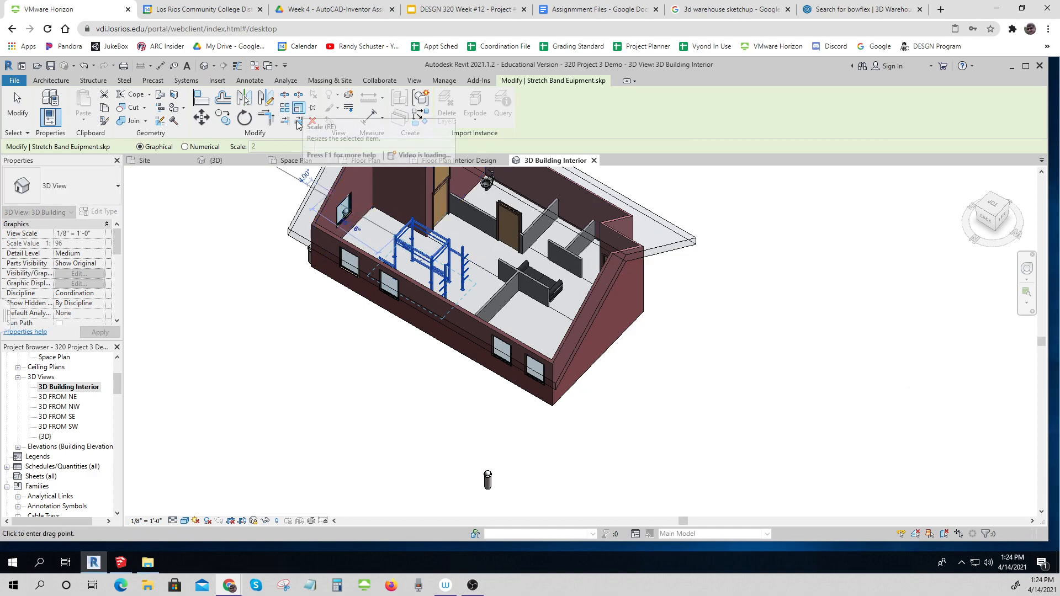
key("Escape")
key("Escape")
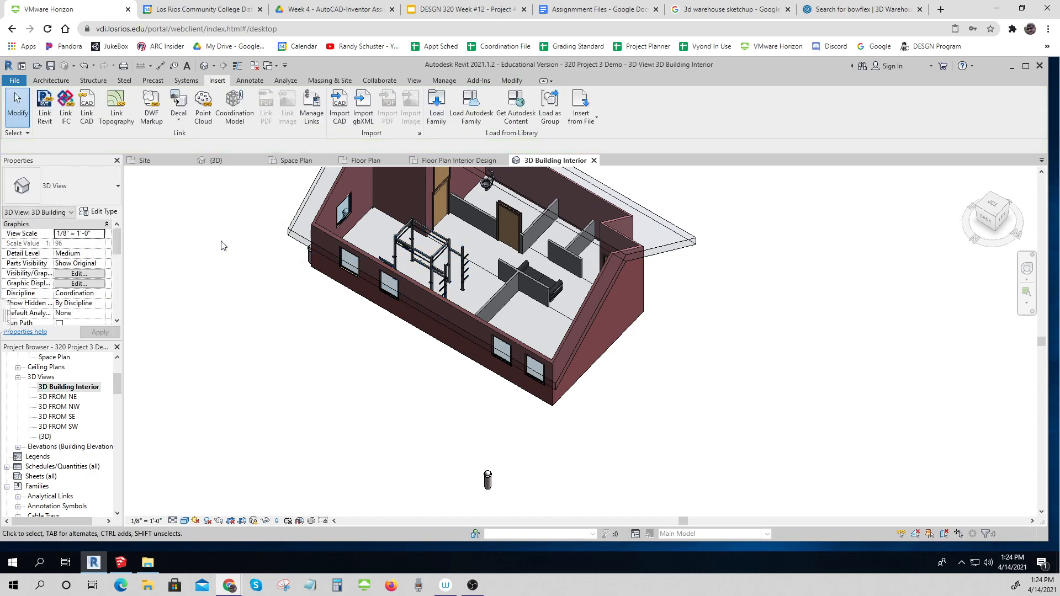
Switch to SketchUp and scale the stretch band equipment component along the red axis by about 1.02.
left_click(120, 562)
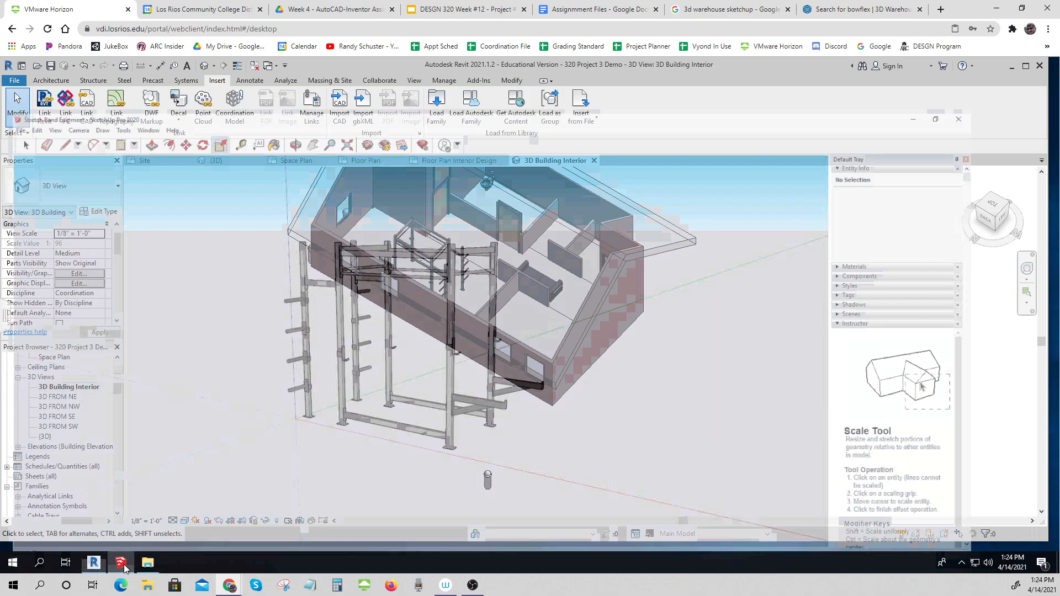
left_click(414, 223)
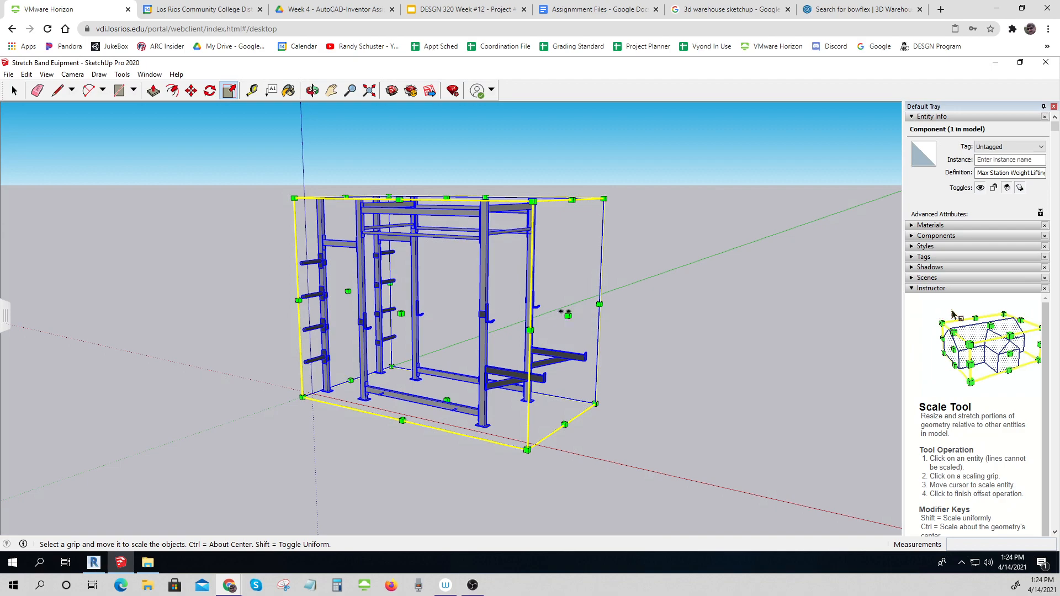
left_click(563, 312)
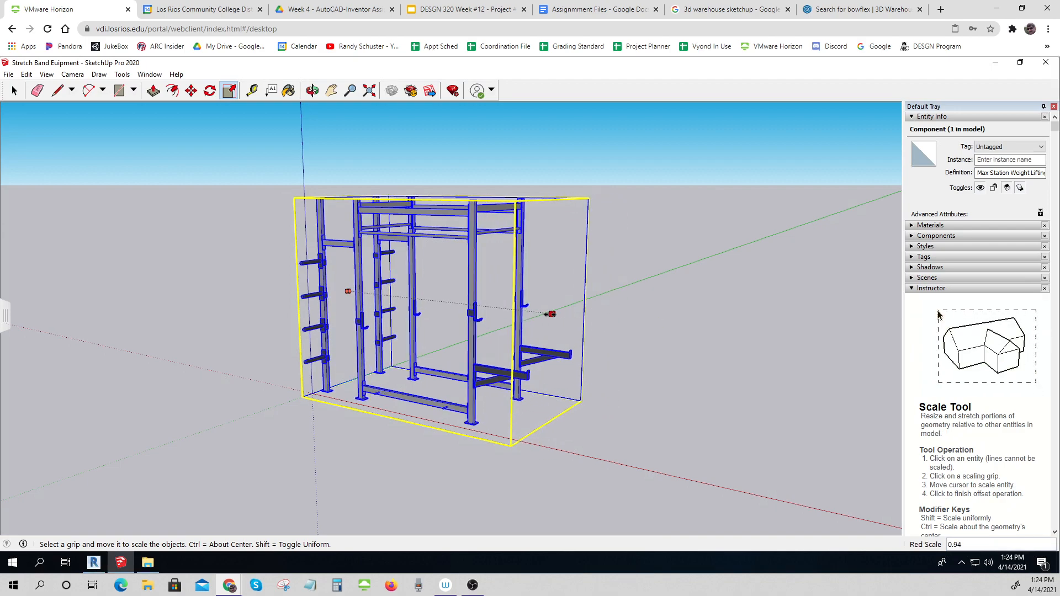
key("Escape")
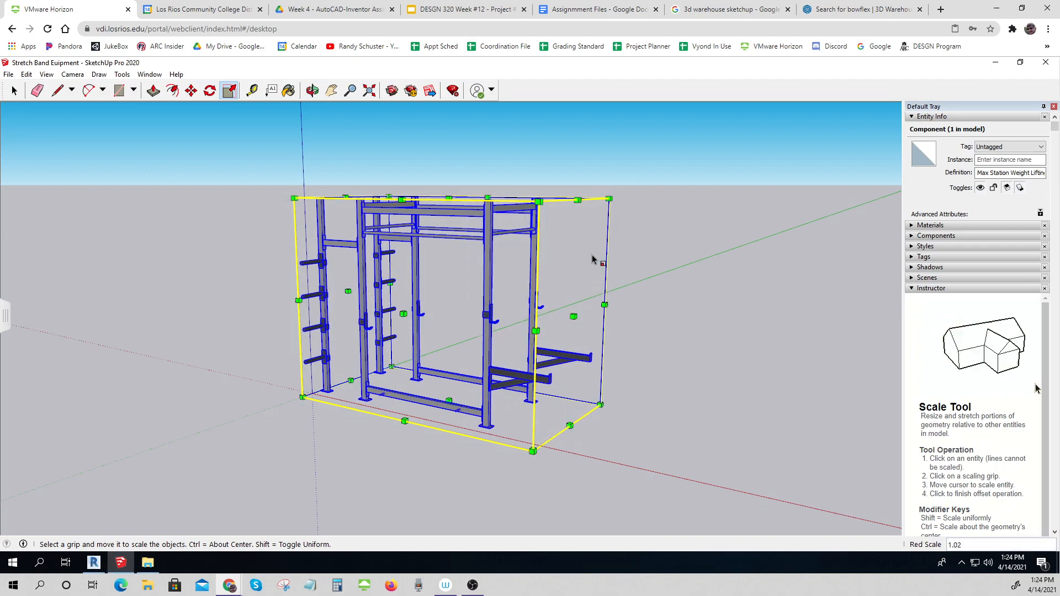
left_click(657, 290)
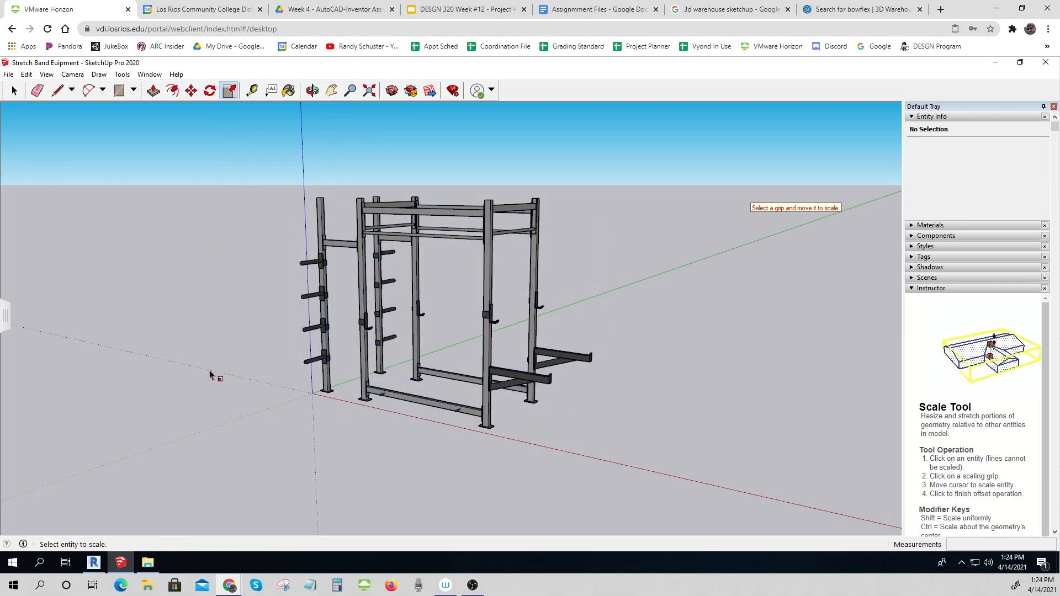
Return to Revit and hide the remaining bollard light in the 3D Building Interior view.
left_click(94, 563)
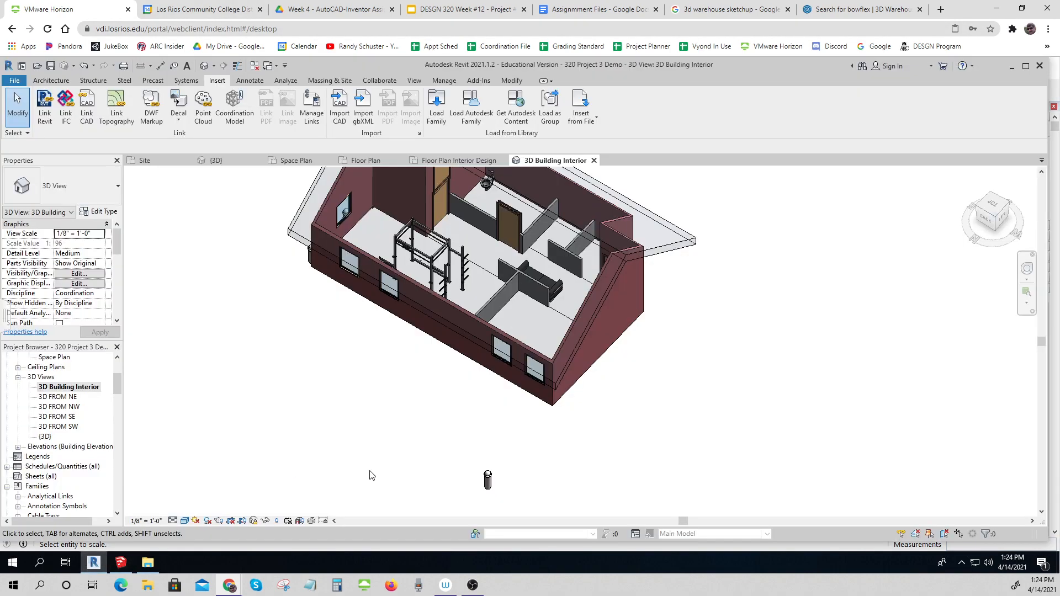
scroll(376, 465, "down", 2)
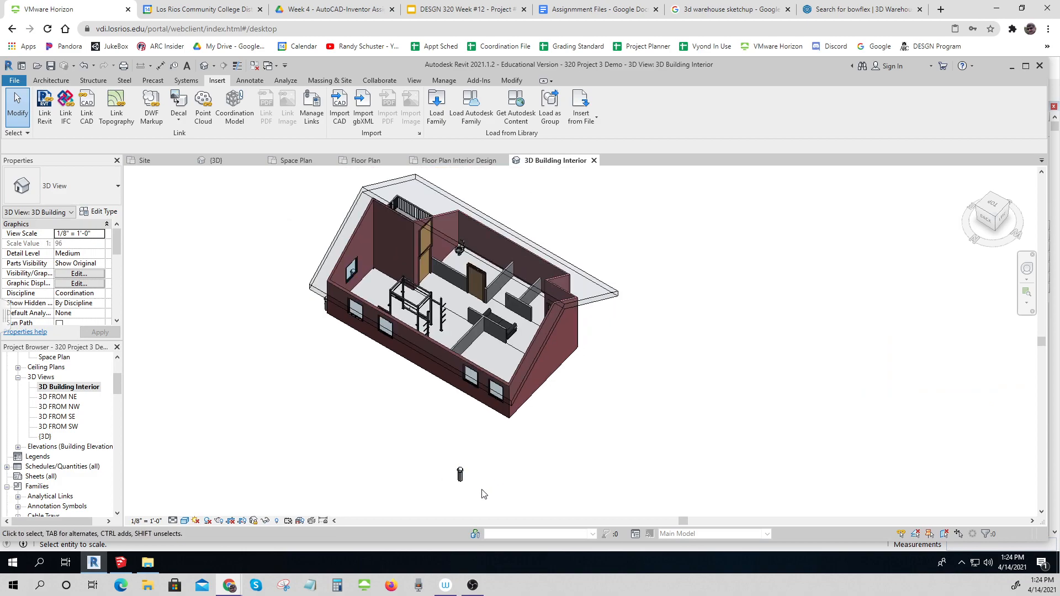
left_click(456, 470)
right_click(450, 461)
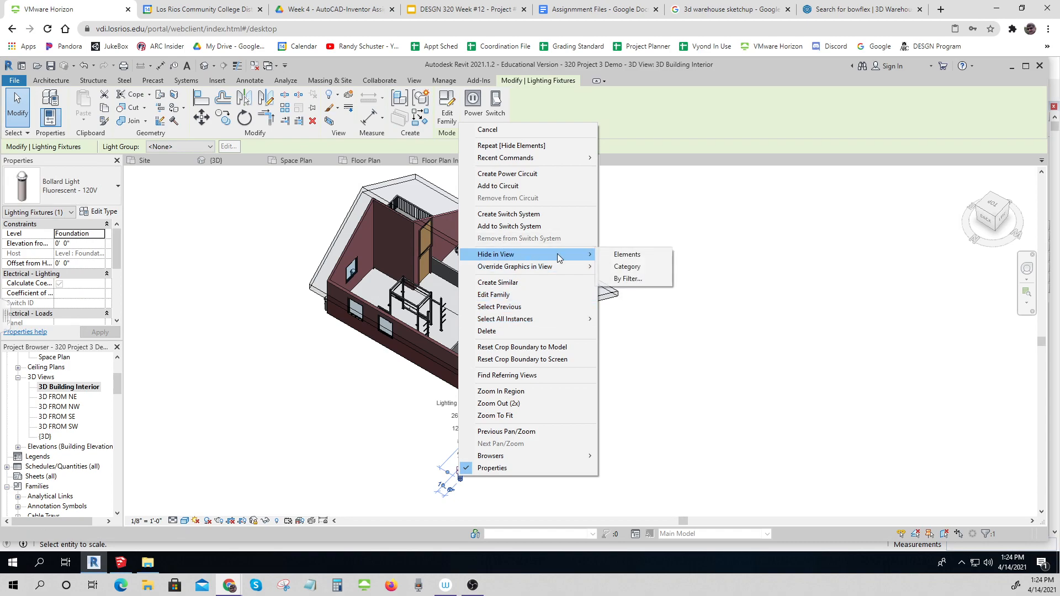
left_click(617, 259)
scroll(502, 381, "up", 3)
middle_click_drag(502, 381, 592, 499)
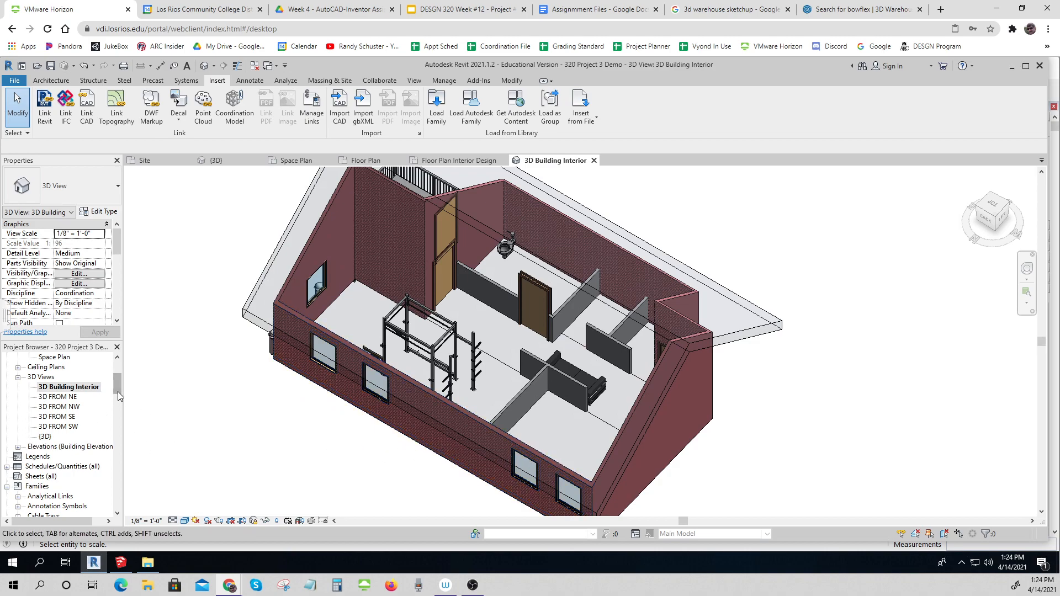
In the Floor Plan Interior Design view, create a perspective camera view from beside the west wall, past the sofa, aimed at the east wall.
left_click_drag(117, 392, 117, 357)
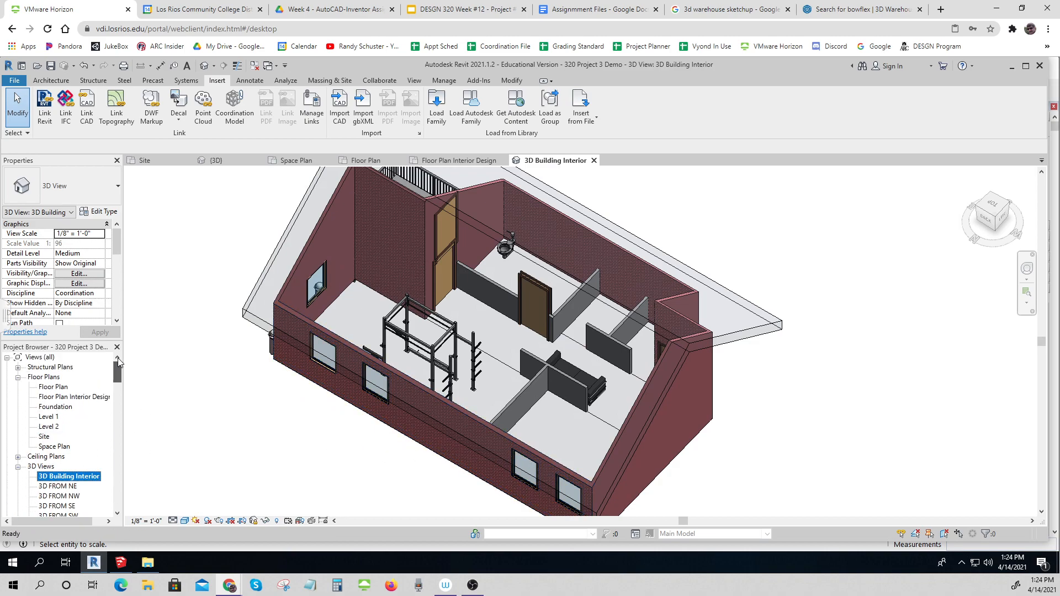
double_click(62, 397)
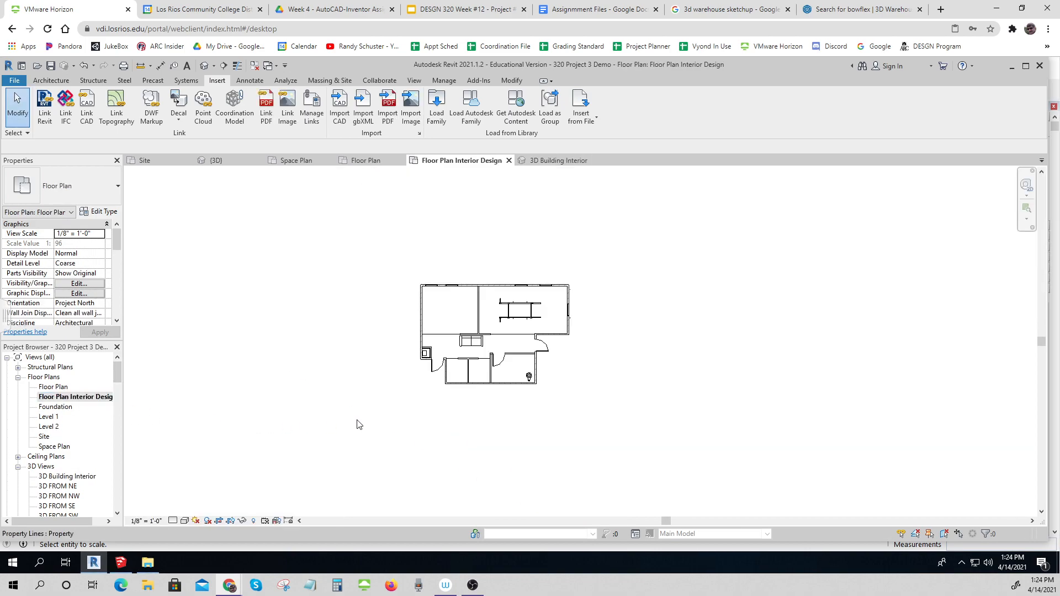
scroll(548, 361, "up", 2)
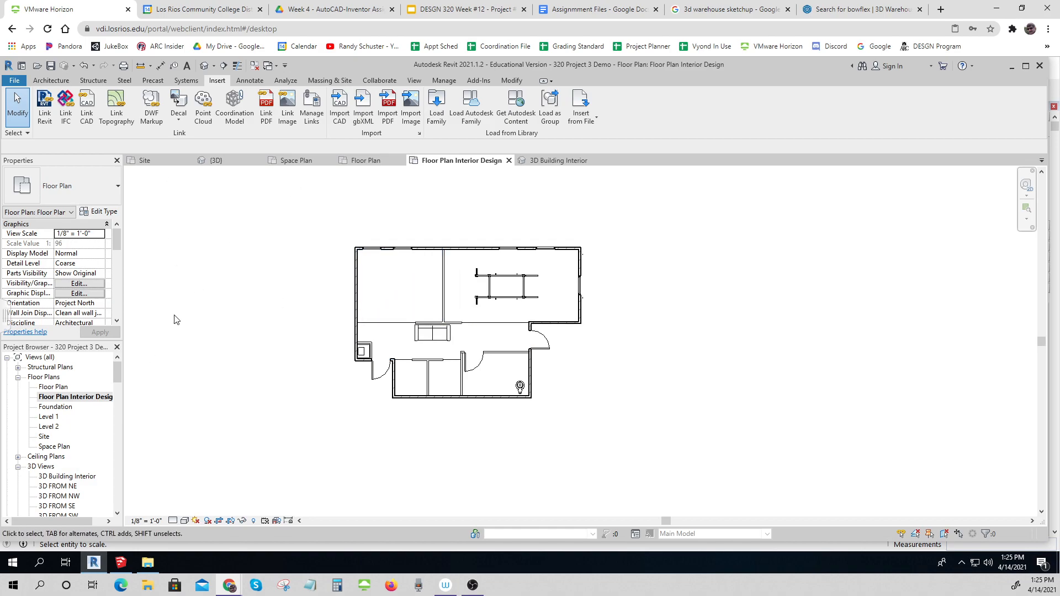
left_click(414, 81)
left_click(347, 121)
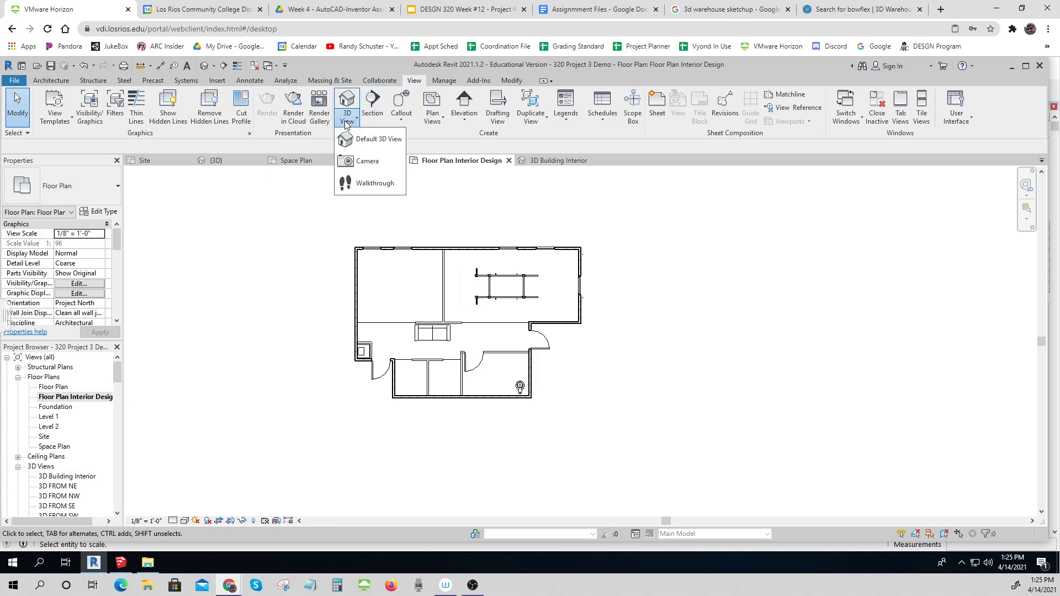
left_click(356, 160)
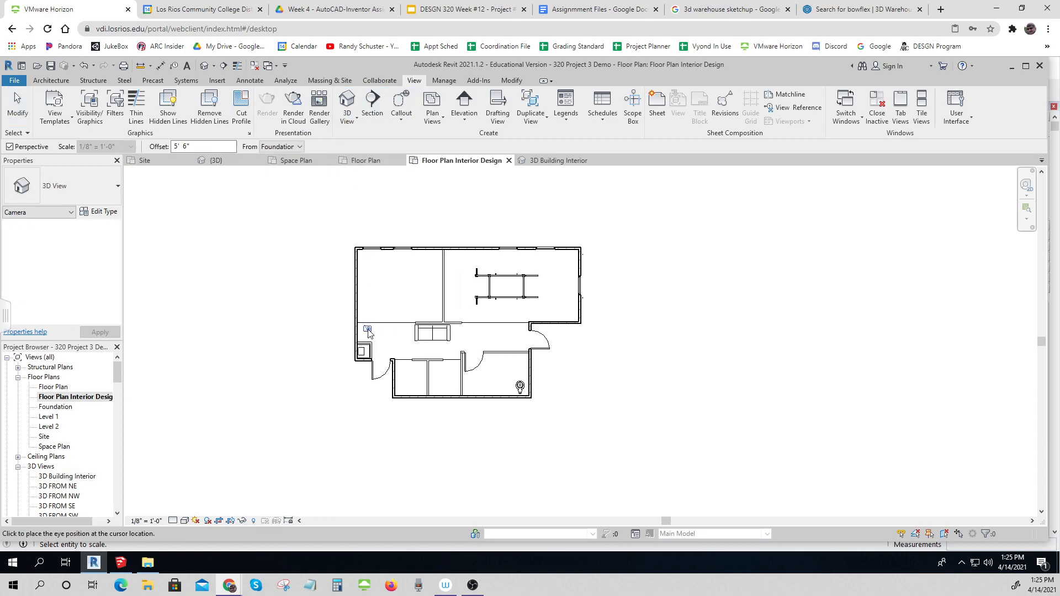
left_click(368, 330)
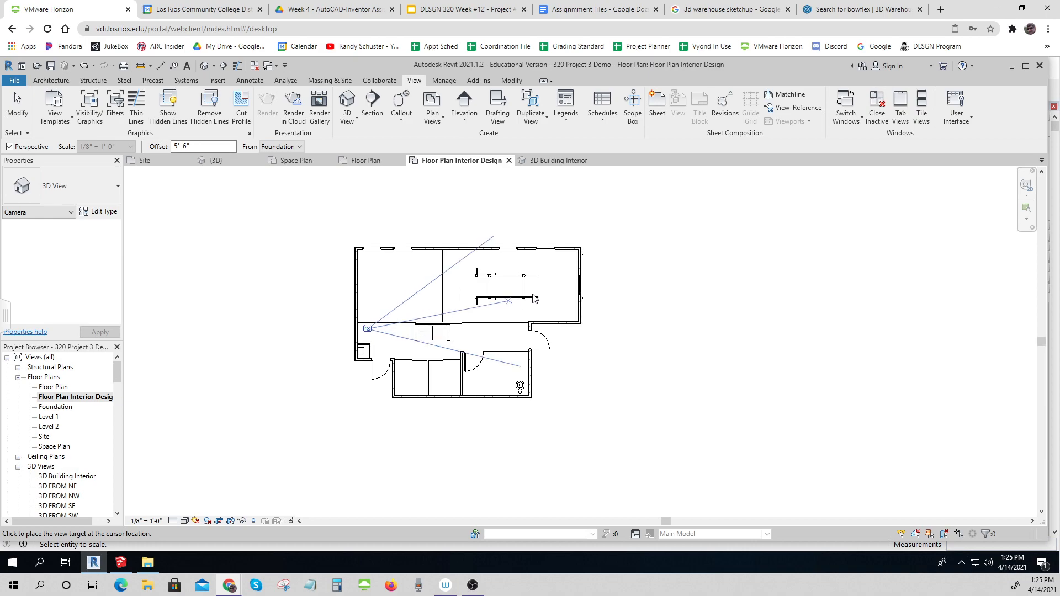
left_click(583, 285)
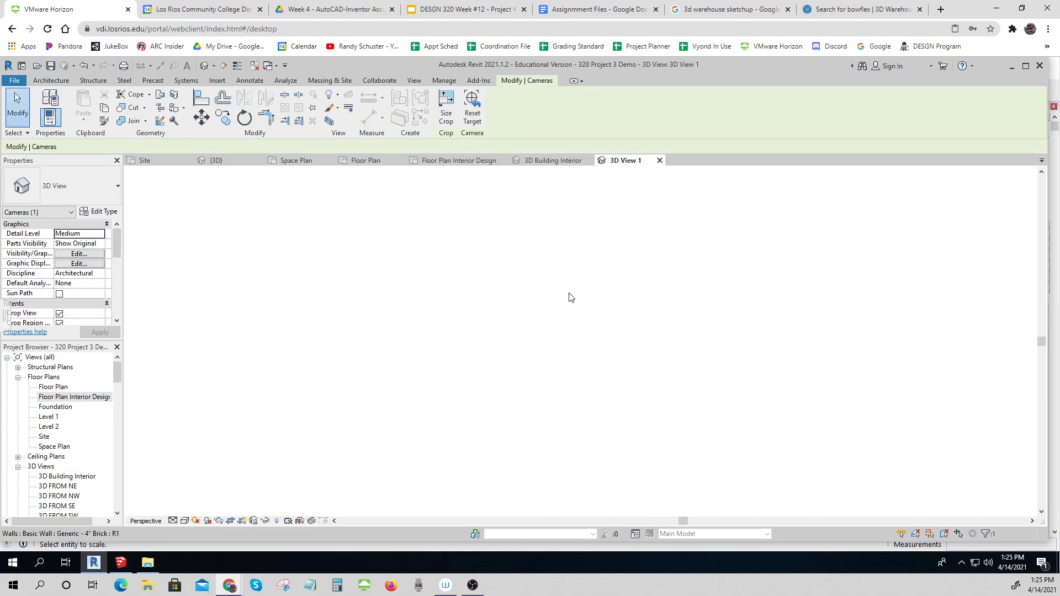
scroll(265, 392, "down", 3)
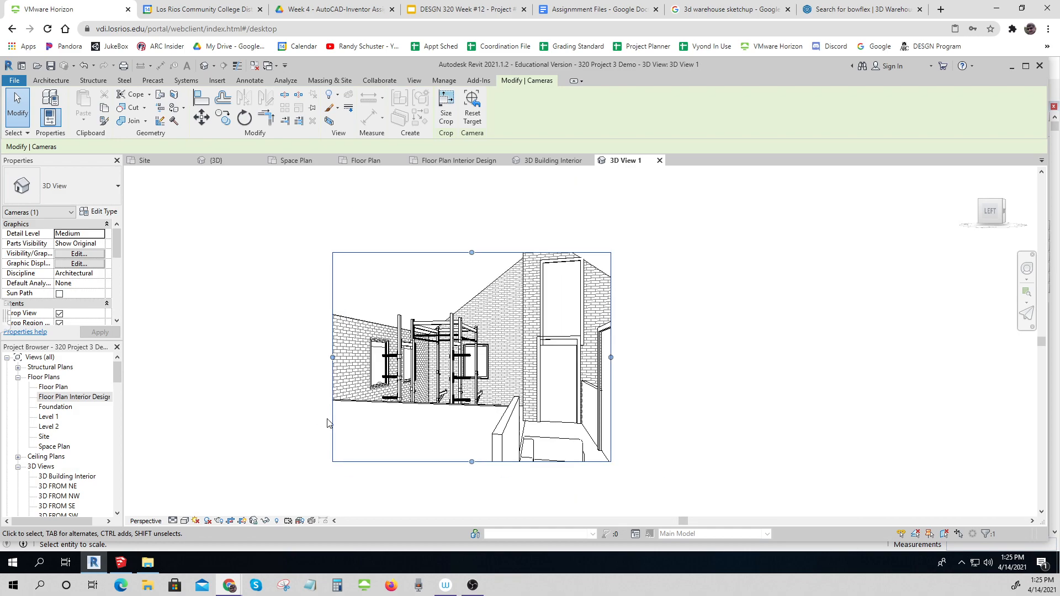
Delete the upper Single-Flush 36" x 84" door stacked above the lower door in the new camera view.
left_click(583, 315)
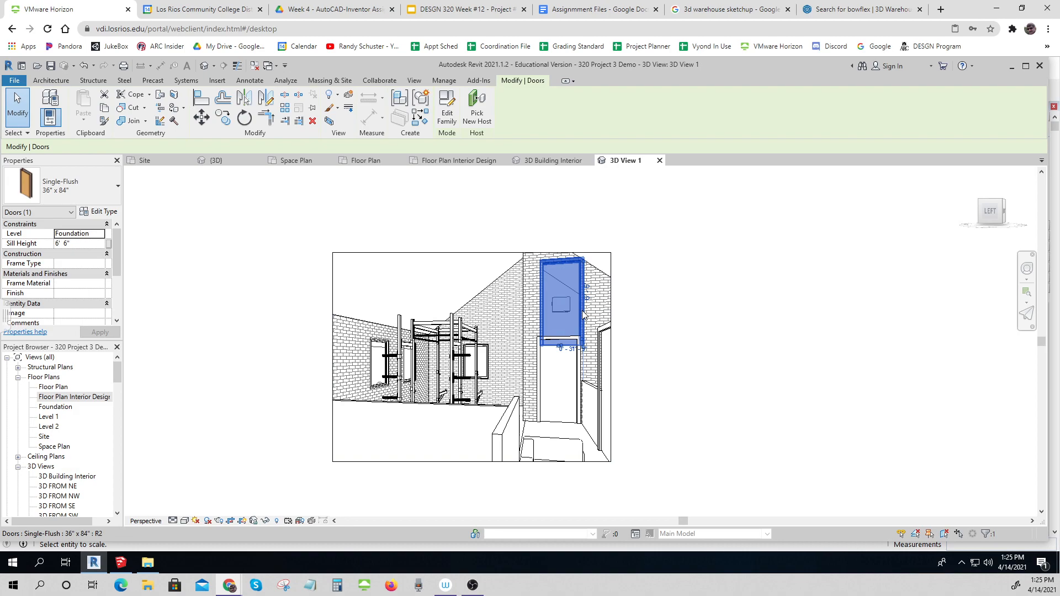
key("ctrl+z")
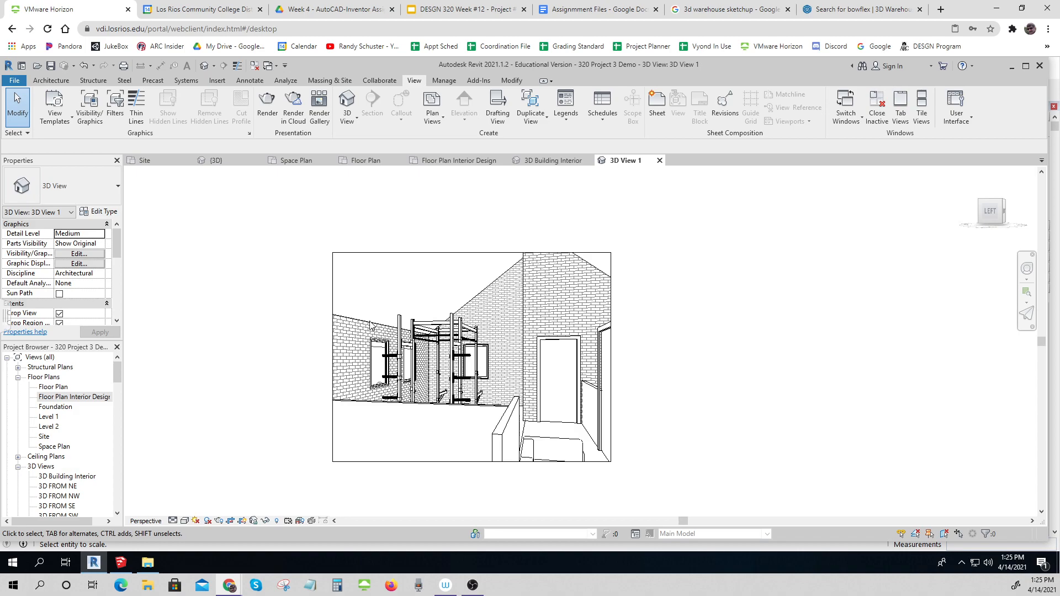
Check the camera view for hidden elements and change its visual style from line display to shaded colours.
left_click(277, 521)
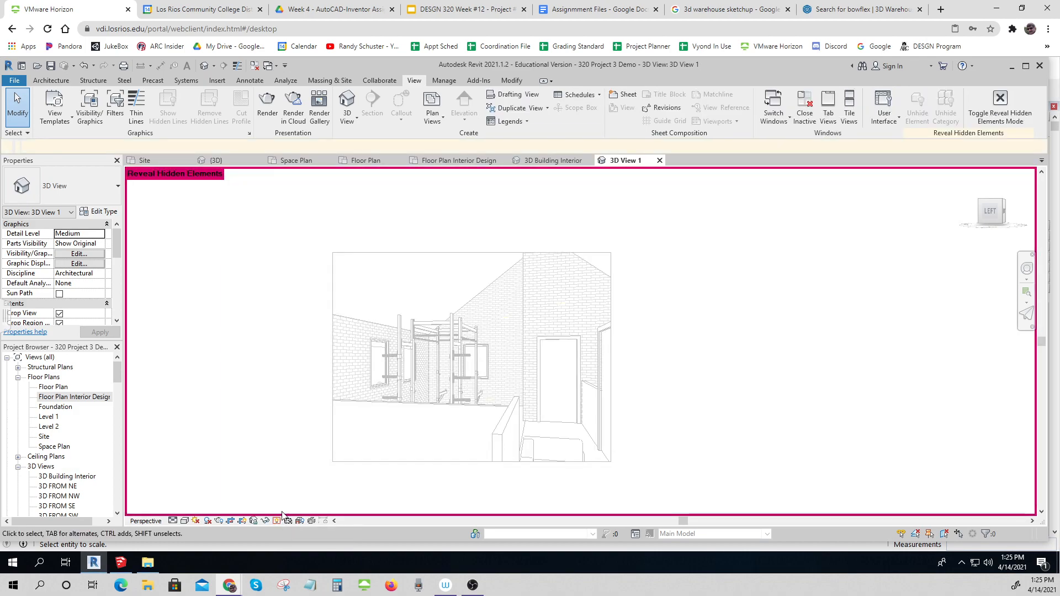
left_click(277, 521)
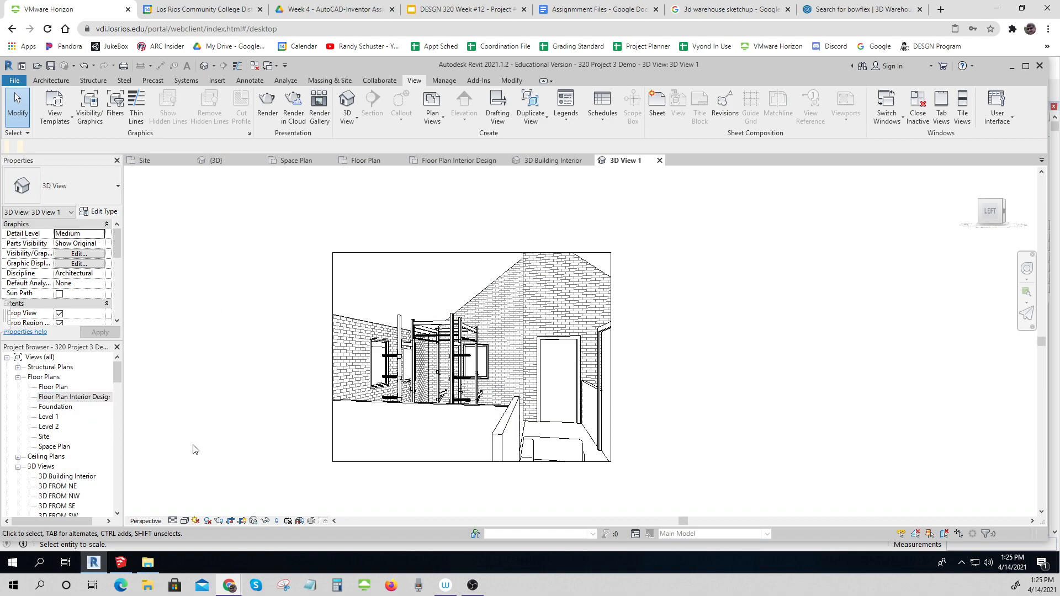
left_click(185, 521)
left_click(200, 491)
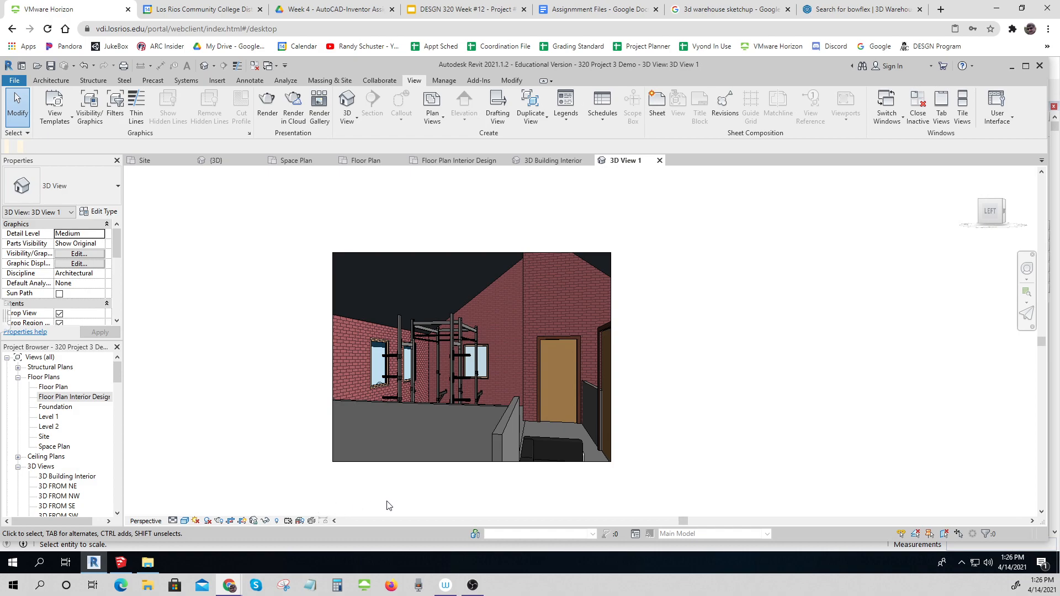
left_click(503, 428)
left_click(503, 429)
Rename the camera view 3D View 1 as "Interior view of exercise room".
left_click_drag(119, 377, 118, 389)
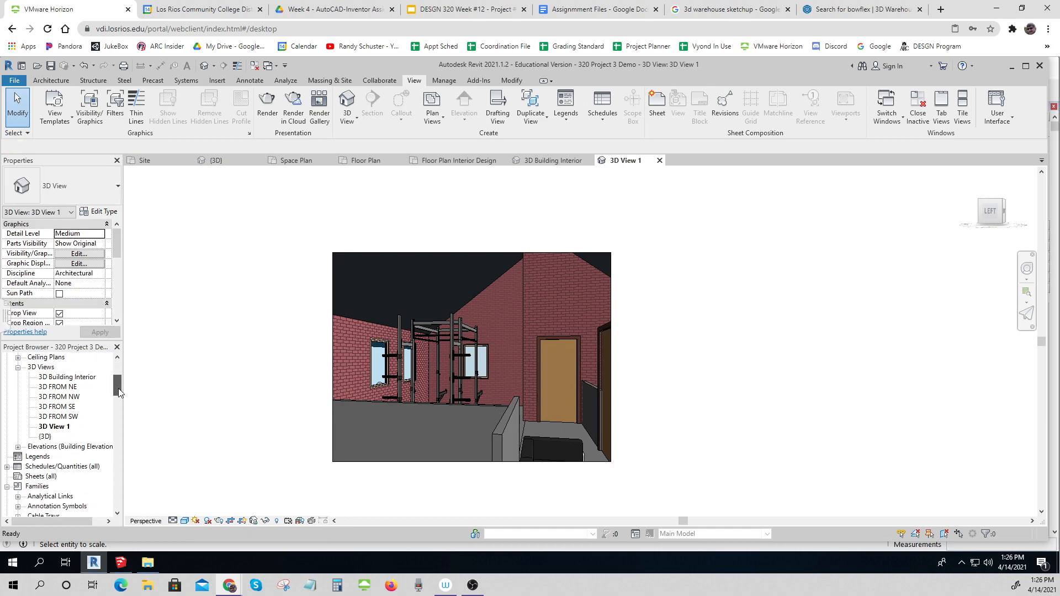
left_click_drag(118, 389, 118, 379)
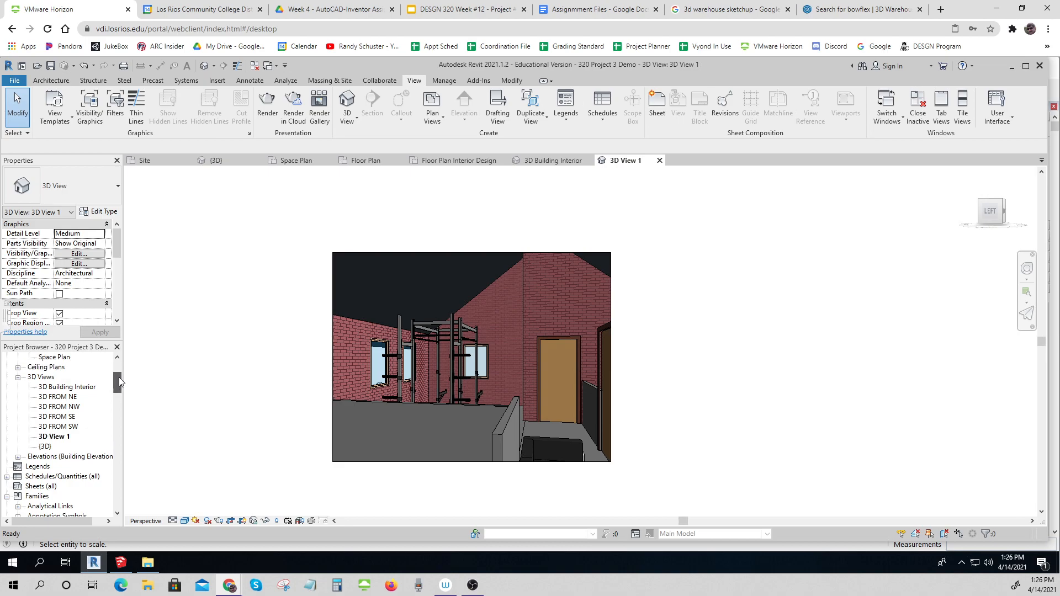
left_click(71, 396)
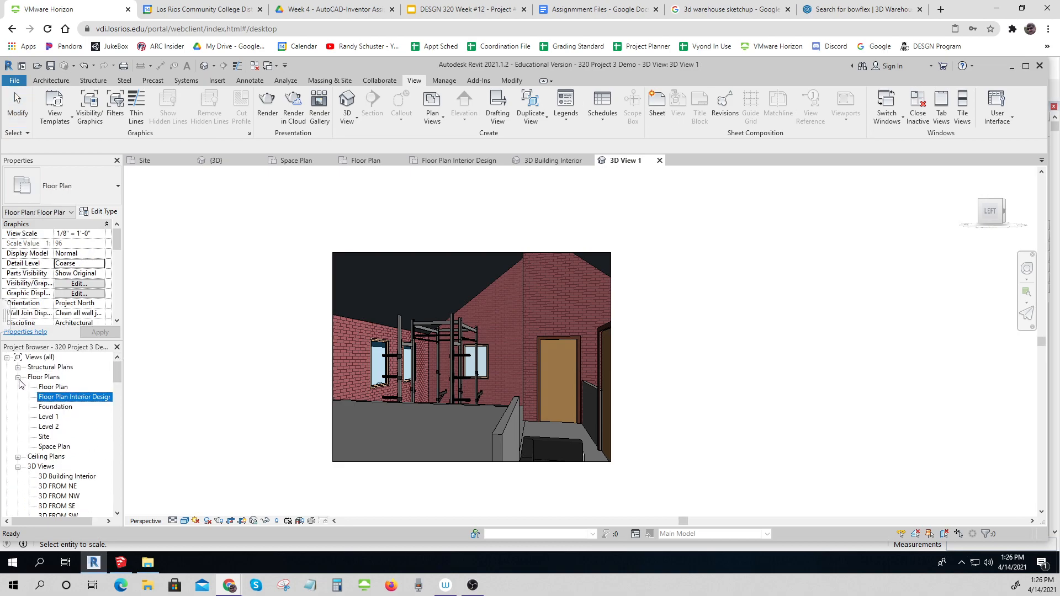
scroll(77, 441, "down", 1)
scroll(78, 442, "down", 2)
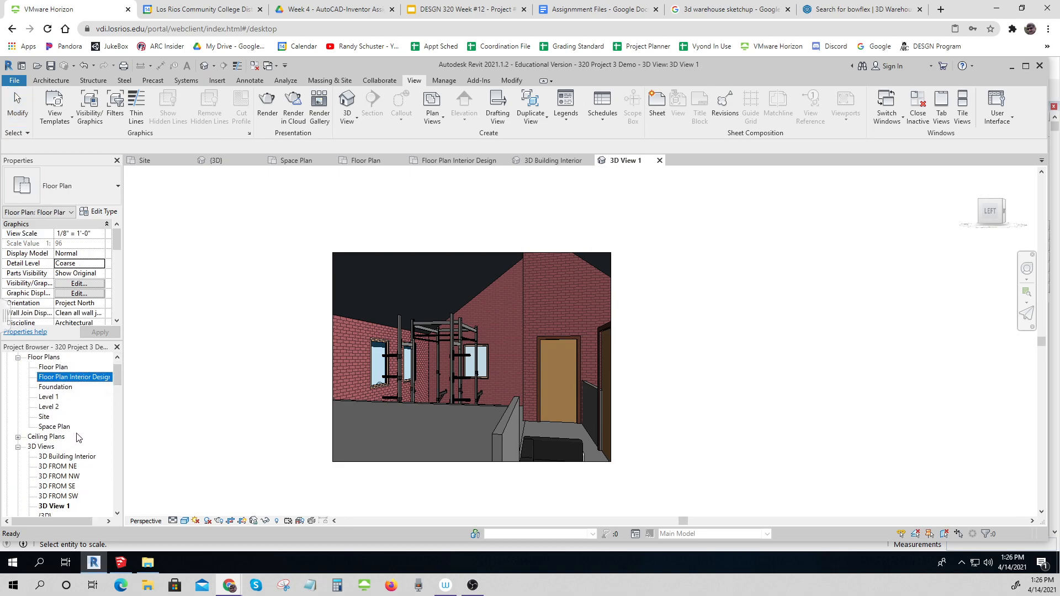
left_click(56, 498)
left_click(55, 498)
right_click(56, 497)
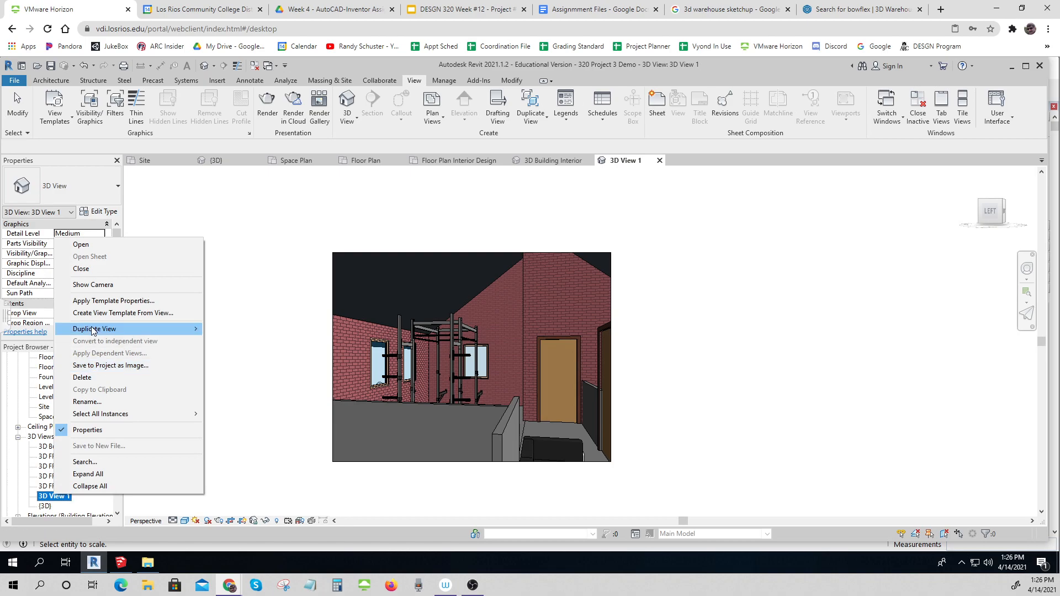
left_click(89, 401)
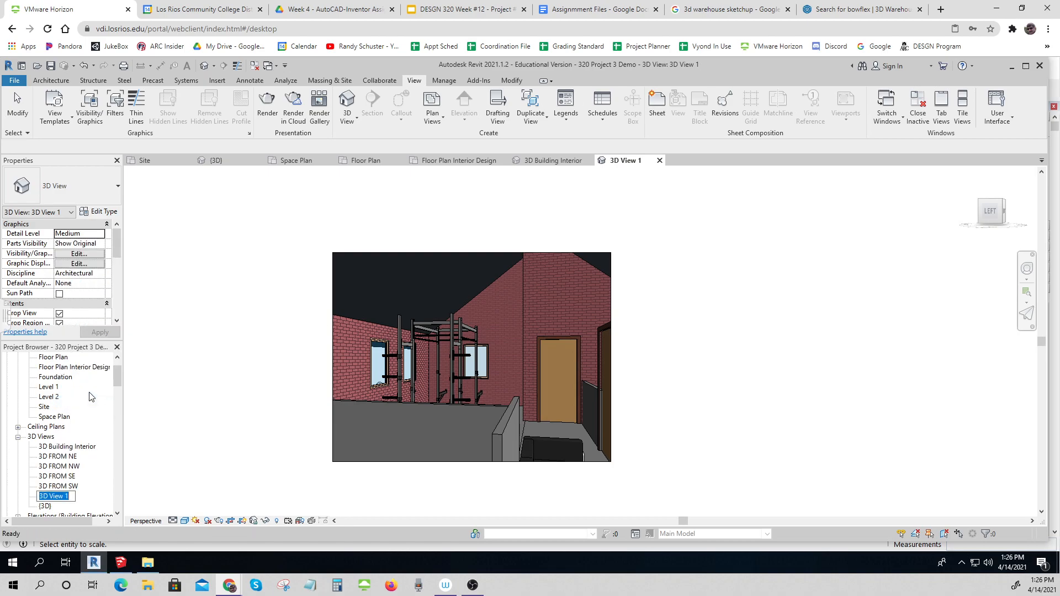
type("Interio")
type("r view of e")
type("xercise room")
key("Return")
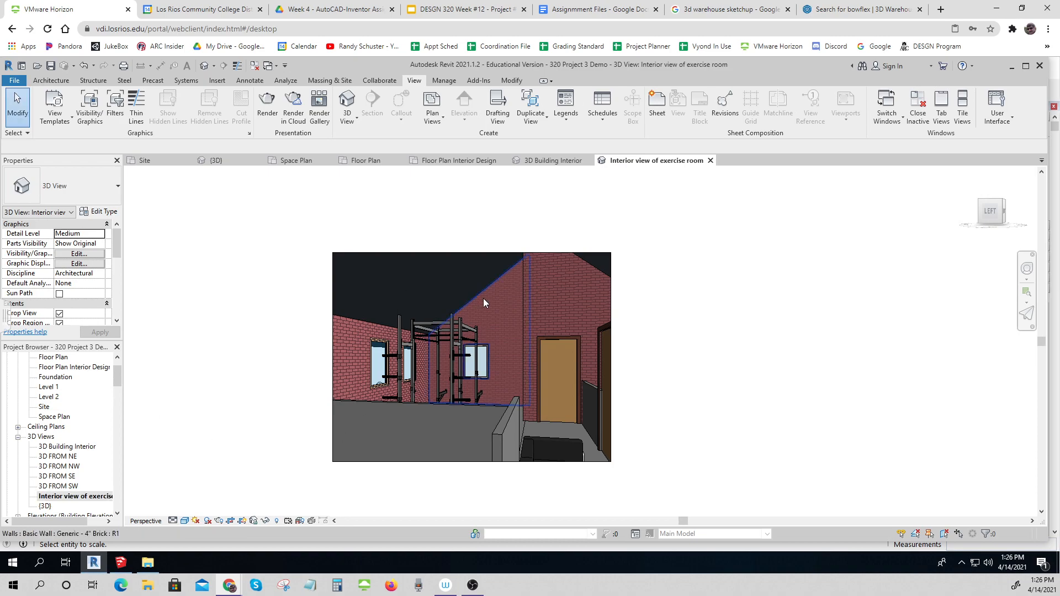
Turn off the visibility of the Ceilings model category in the exercise room view.
right_click(462, 281)
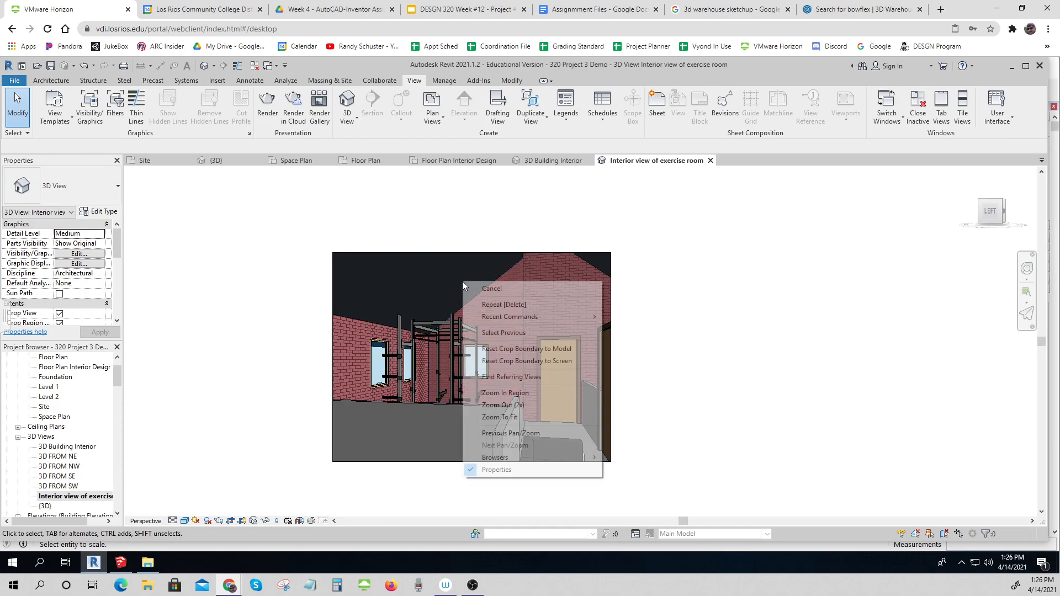
left_click(439, 285)
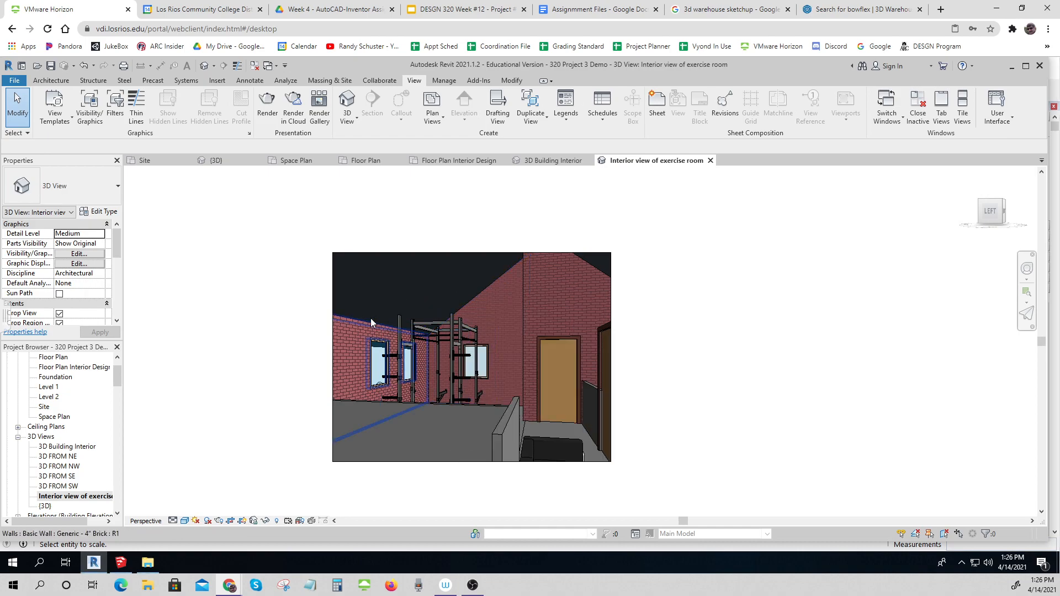
left_click(77, 255)
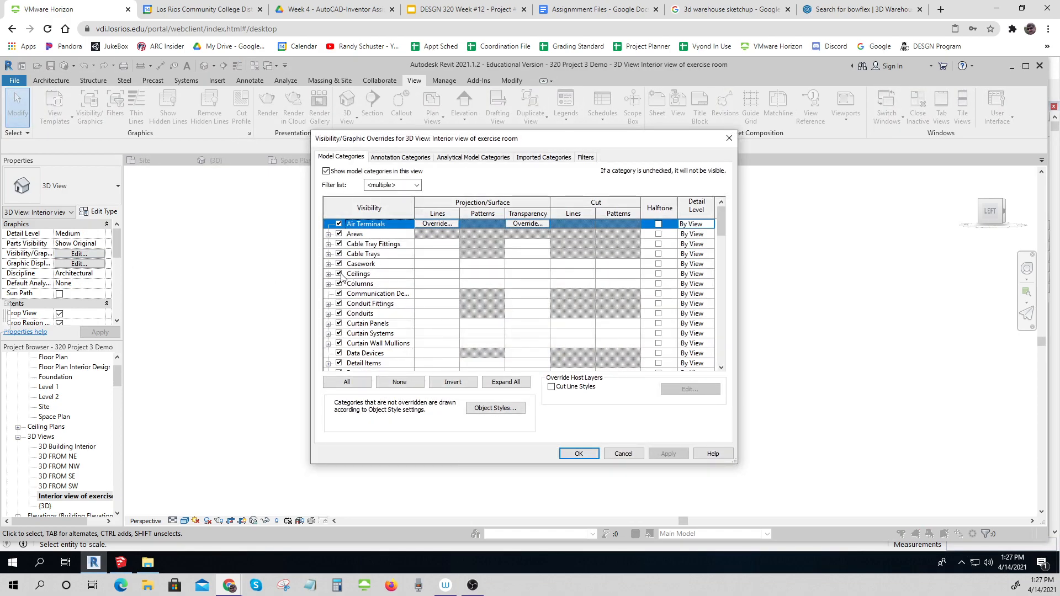
left_click(339, 273)
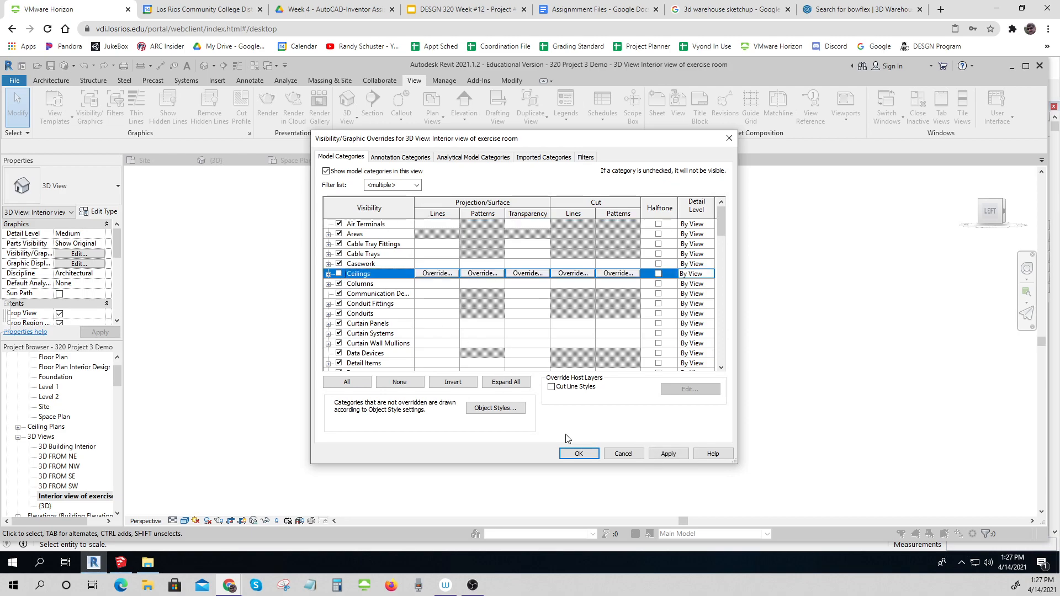
left_click(666, 452)
left_click(588, 455)
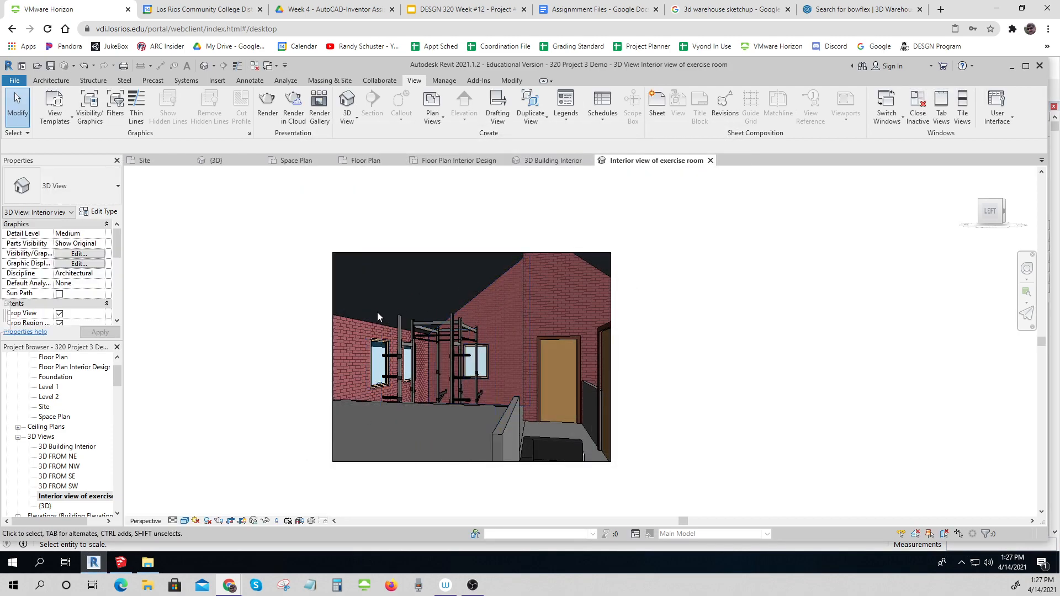
Review the Ceilings subcategories in the visibility/graphic overrides of the exercise room view.
left_click(74, 254)
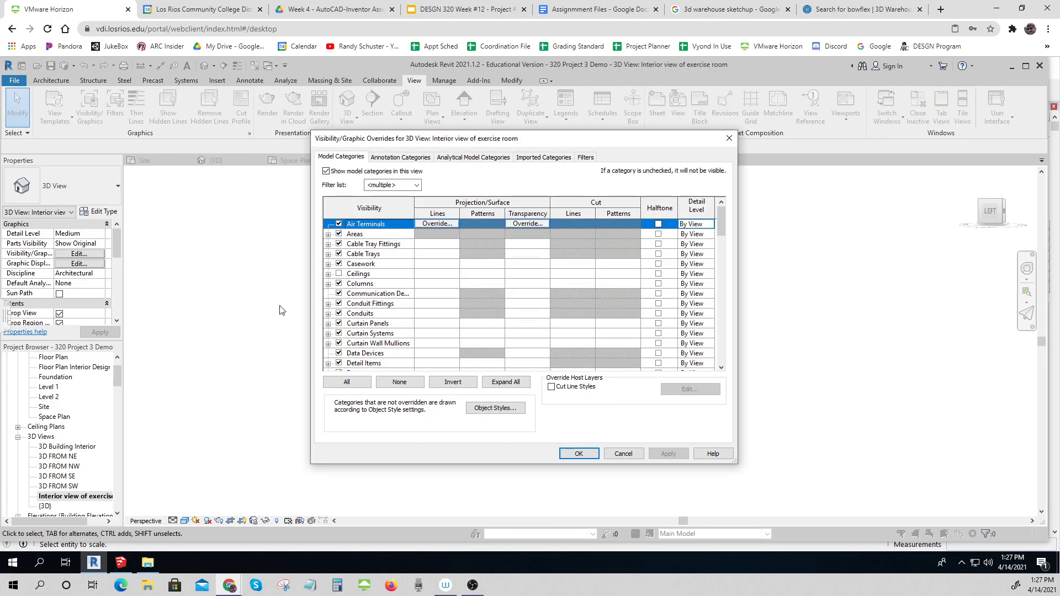
left_click(328, 274)
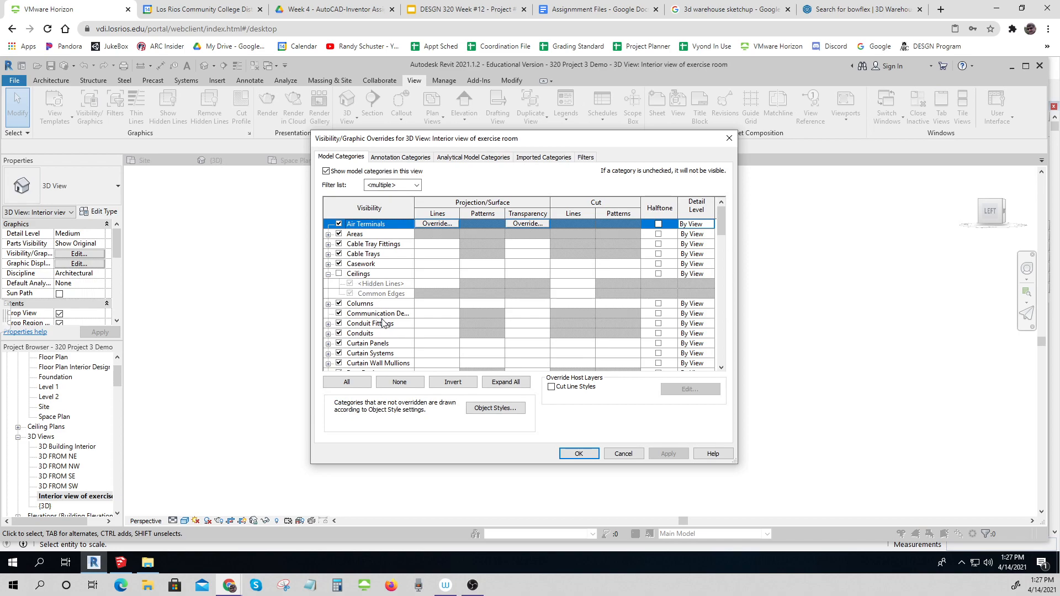
left_click(578, 453)
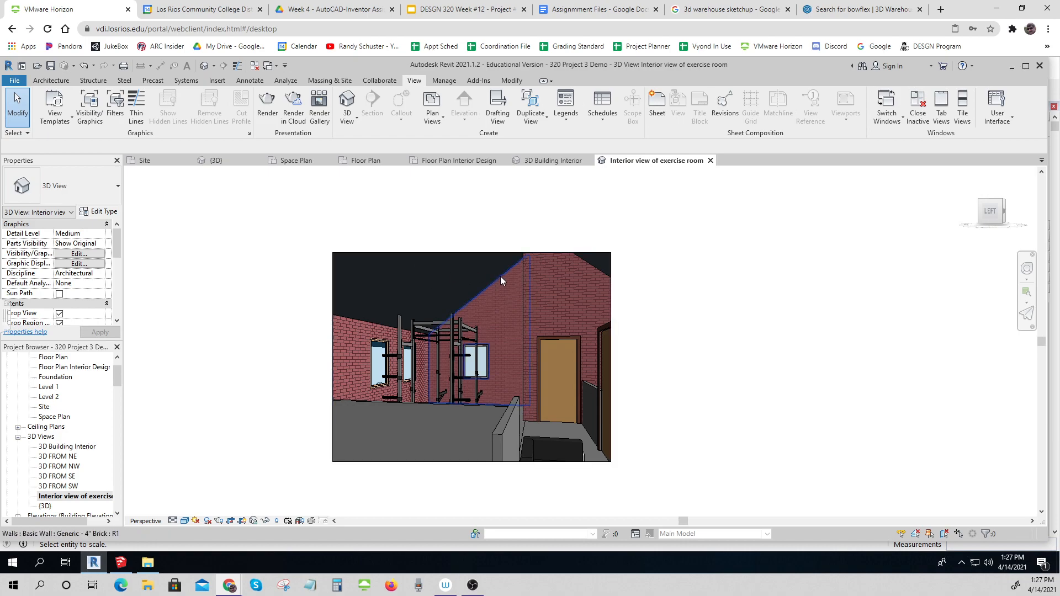
right_click(461, 267)
left_click(452, 272)
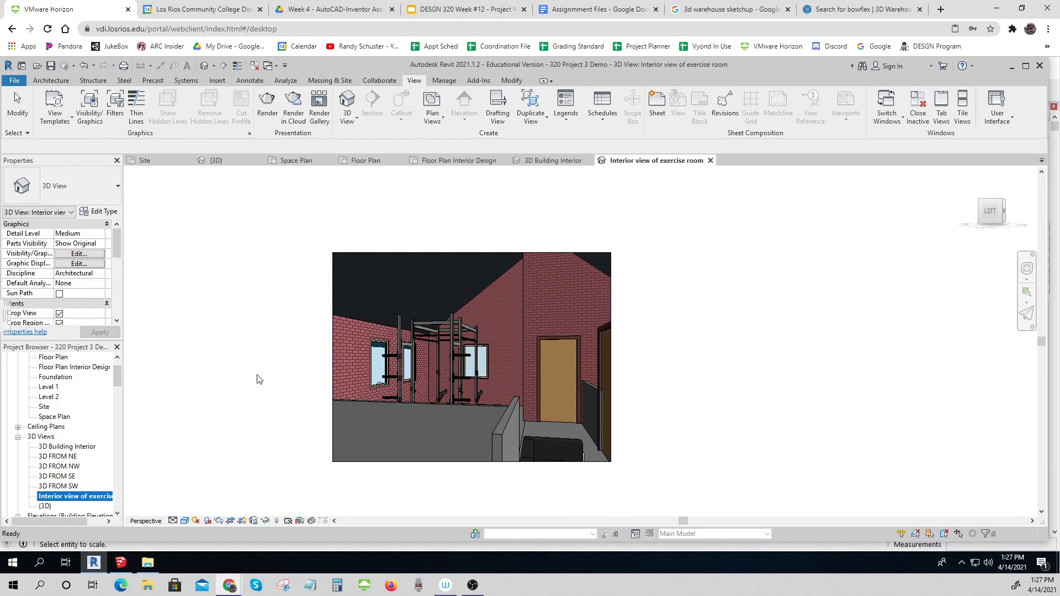
Open the Floor Plan Interior Design view and examine the small room containing the toilet.
scroll(258, 378, "down", 1)
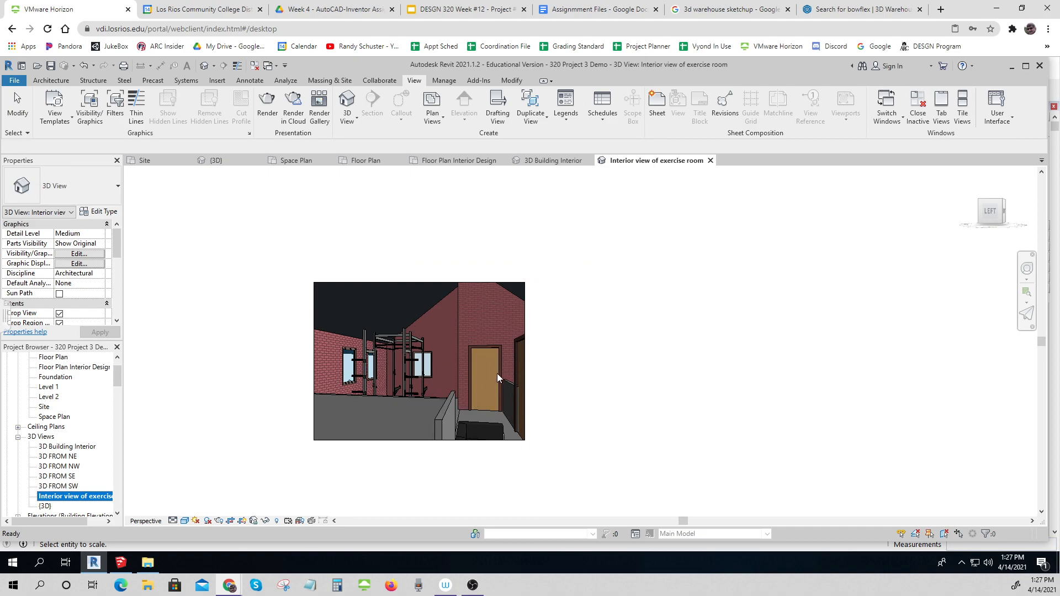
double_click(63, 367)
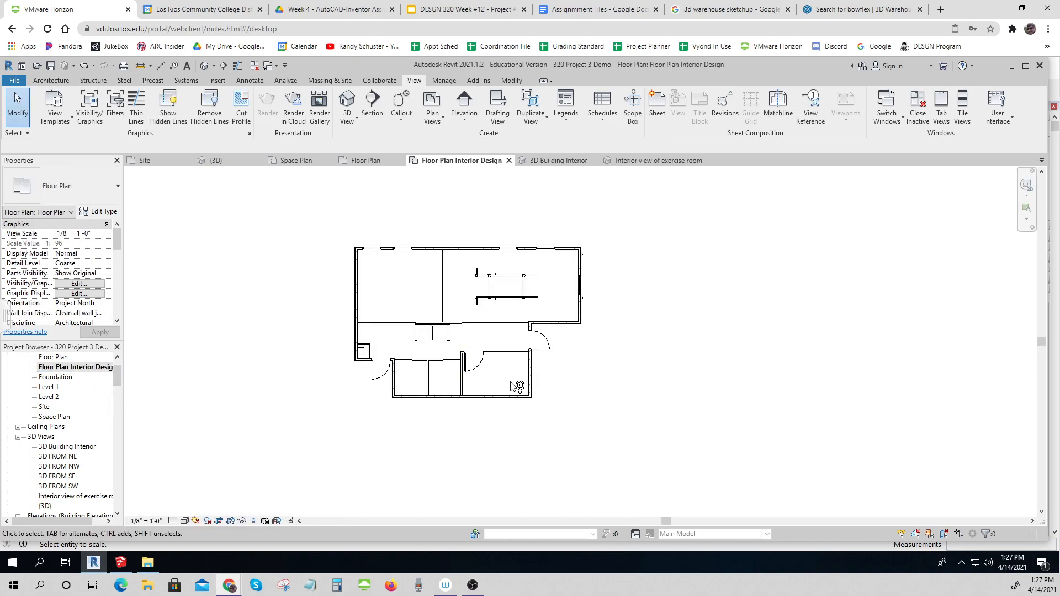
scroll(512, 382, "up", 3)
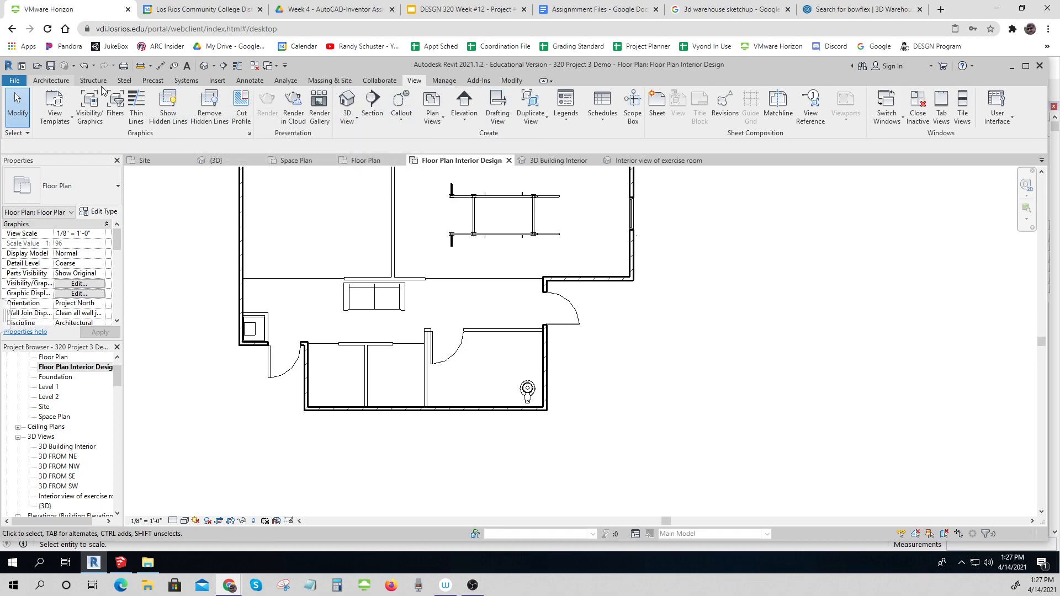
left_click(186, 80)
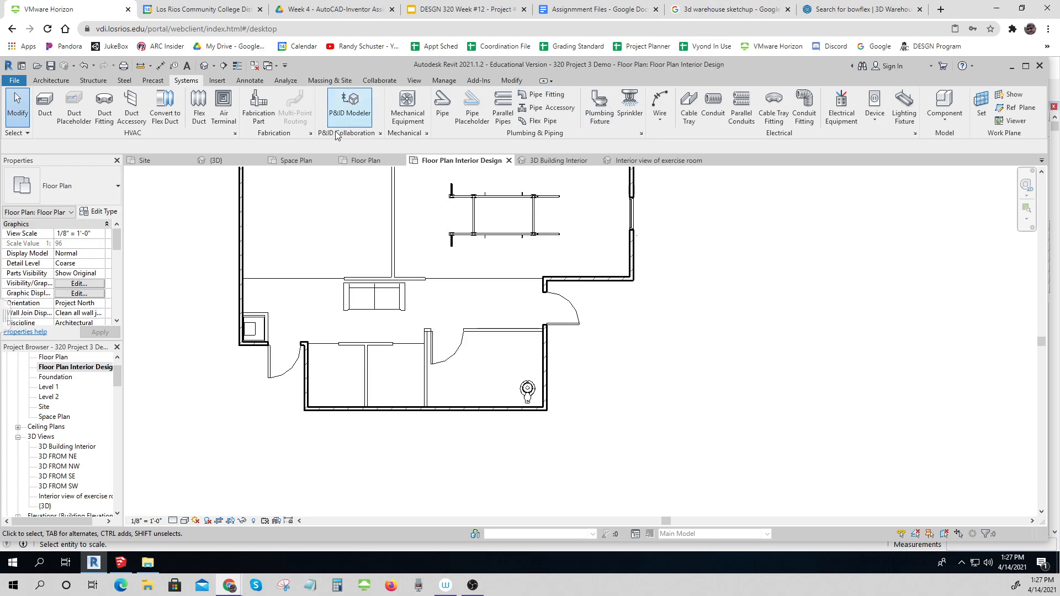
Switch to SketchUp and start a new model, saving the changes to the Stretch Band Euipment file.
left_click(121, 562)
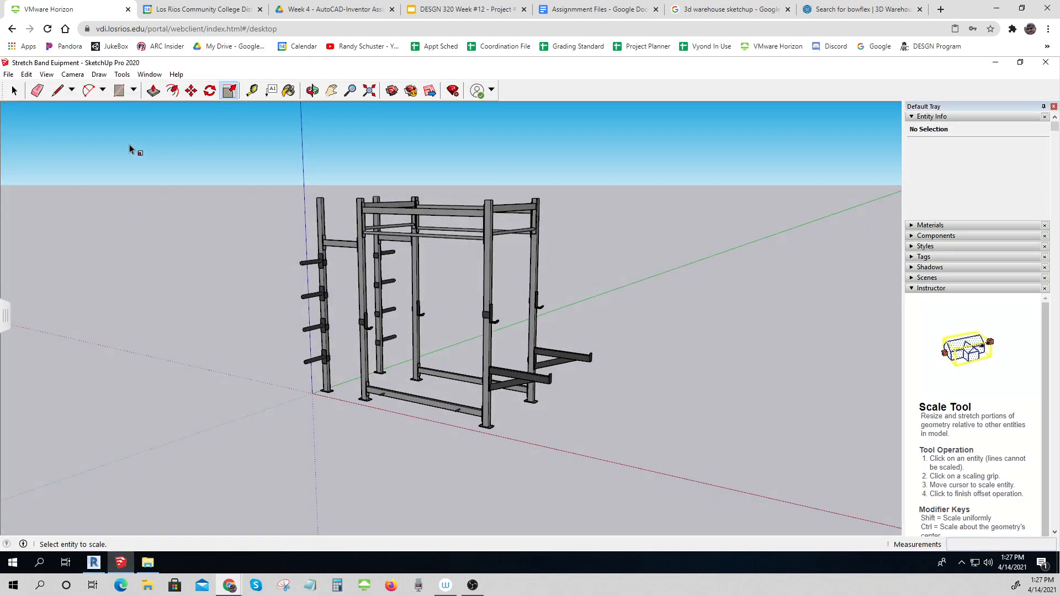
left_click(8, 74)
left_click(23, 88)
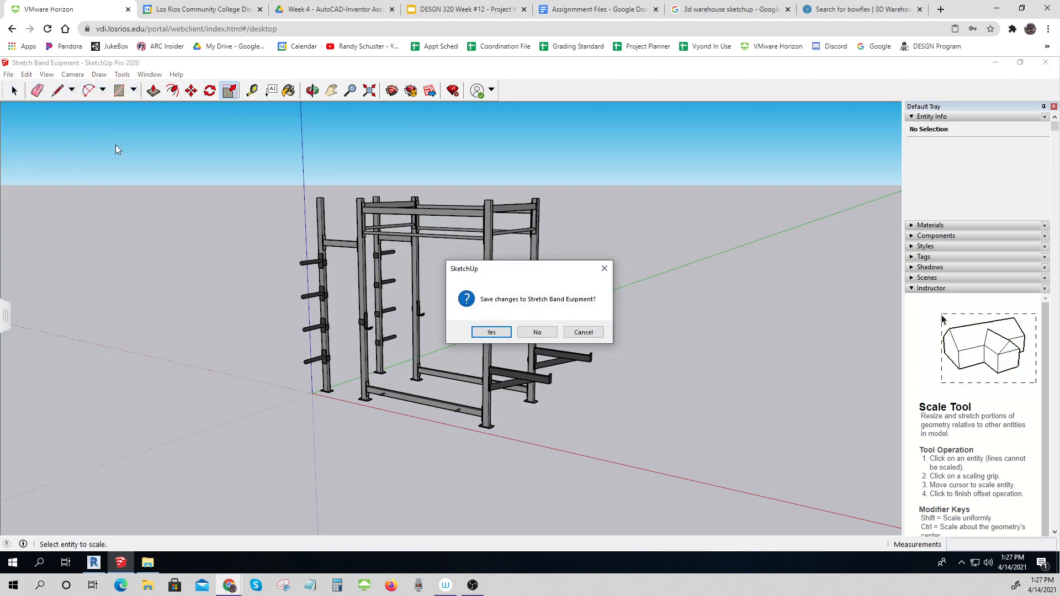
left_click(490, 332)
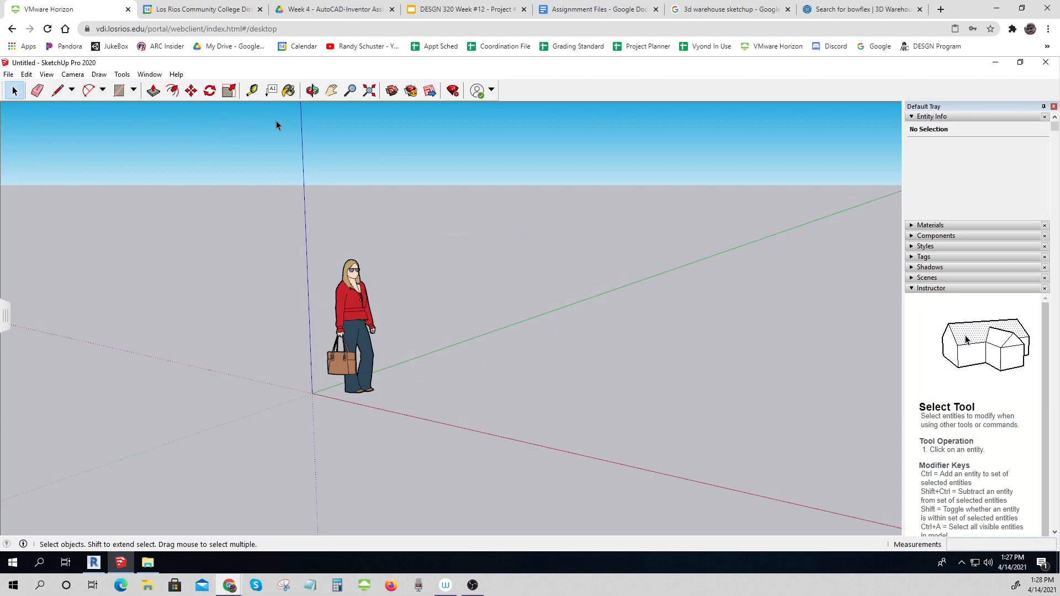
Open the 3D Warehouse and search its models for "bathroon vanity".
left_click(390, 94)
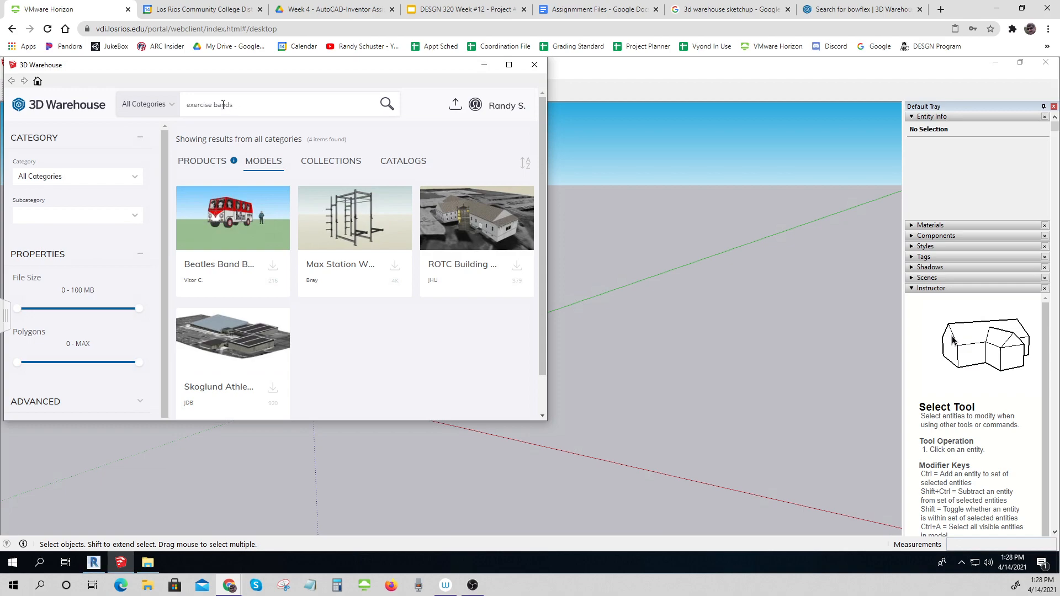
left_click_drag(234, 105, 162, 110)
type("bathro")
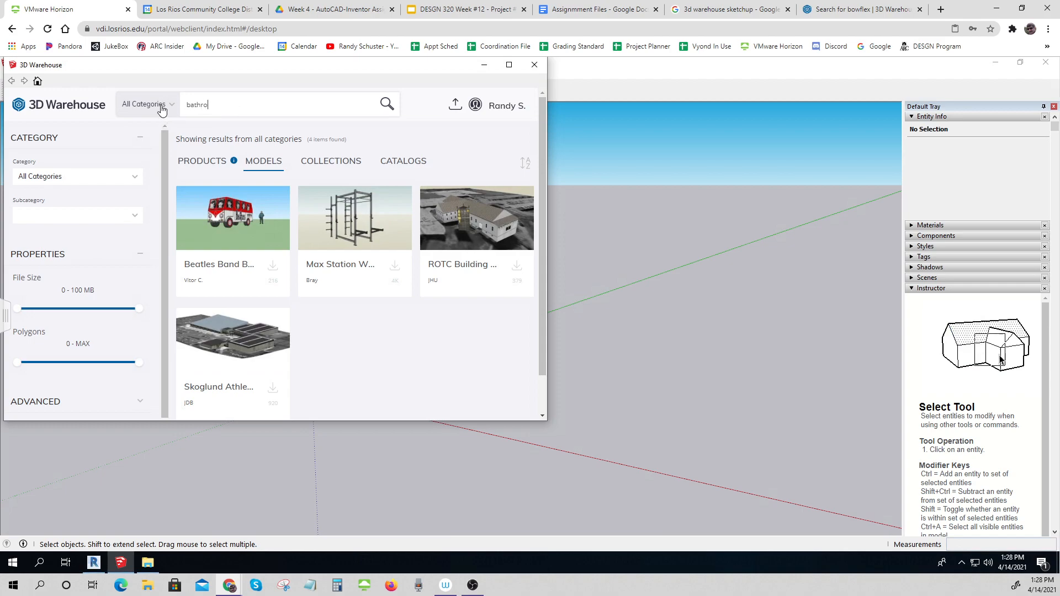
type("on vainit")
key("Return")
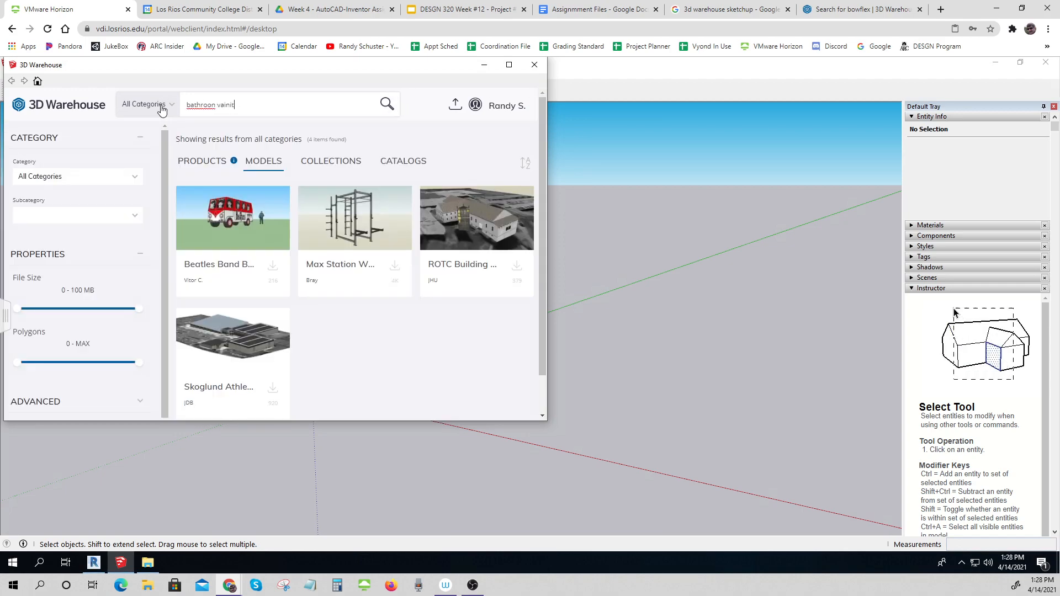
key("BackSpace")
key("BackSpace")
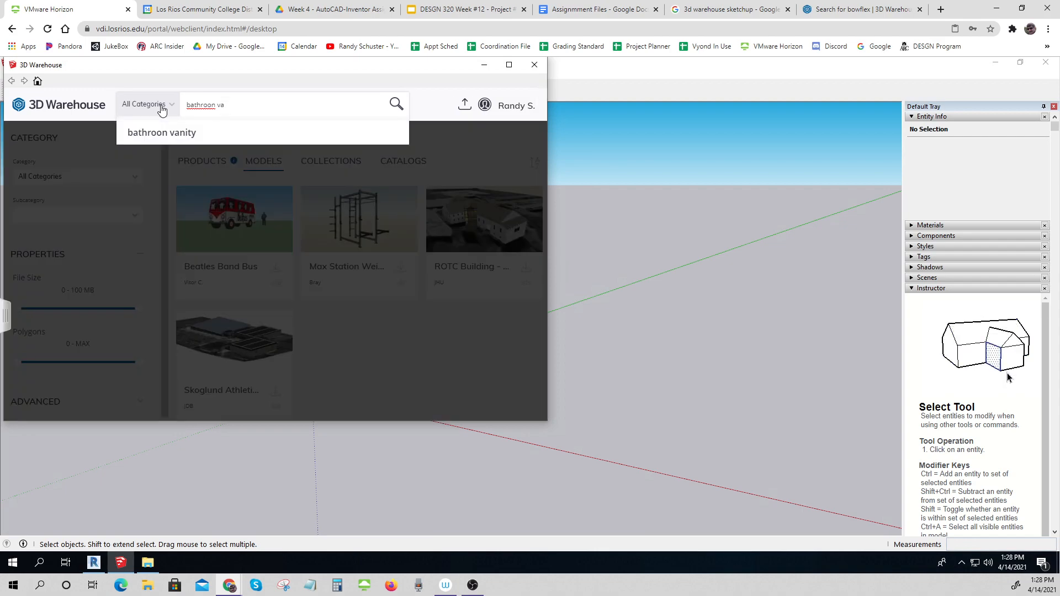
type("nity")
key("Return")
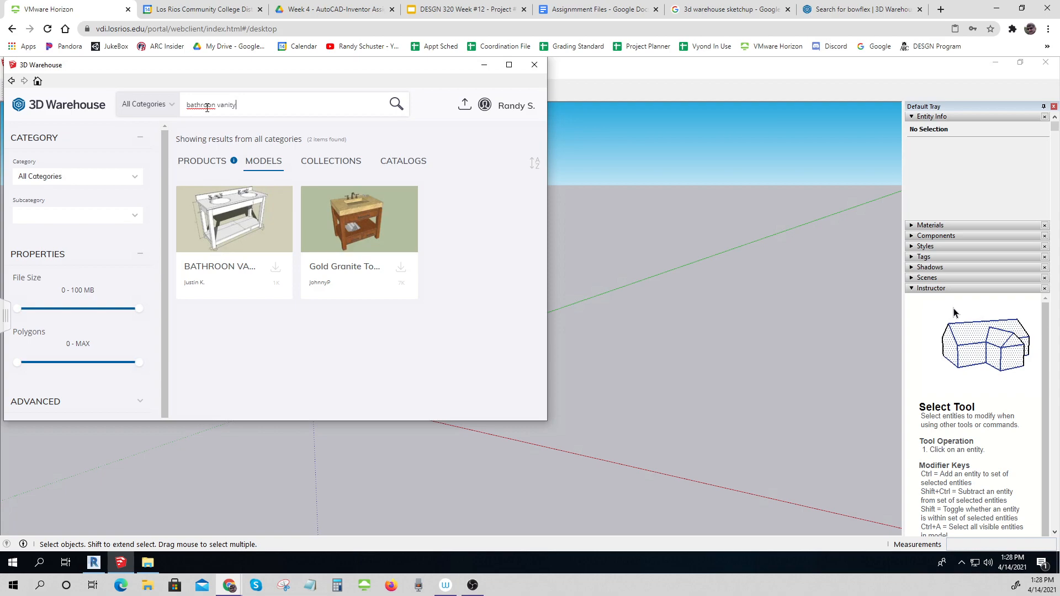
Correct the search to "bathroom vanity" and open the details of the Bathroom vanity model with a wooden cabinet and round basin.
right_click(207, 108)
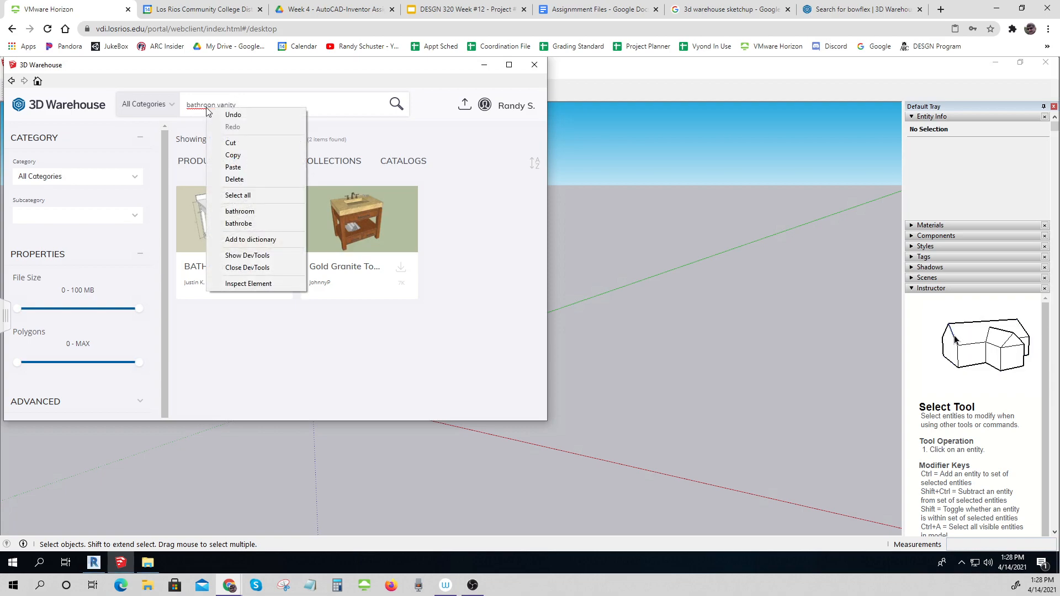
left_click(239, 211)
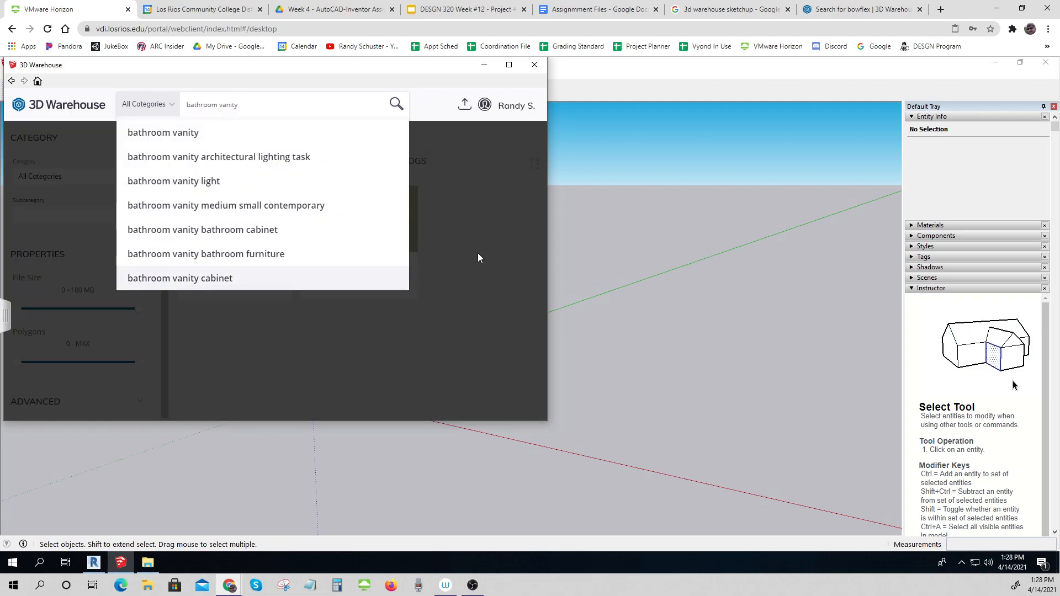
left_click(177, 138)
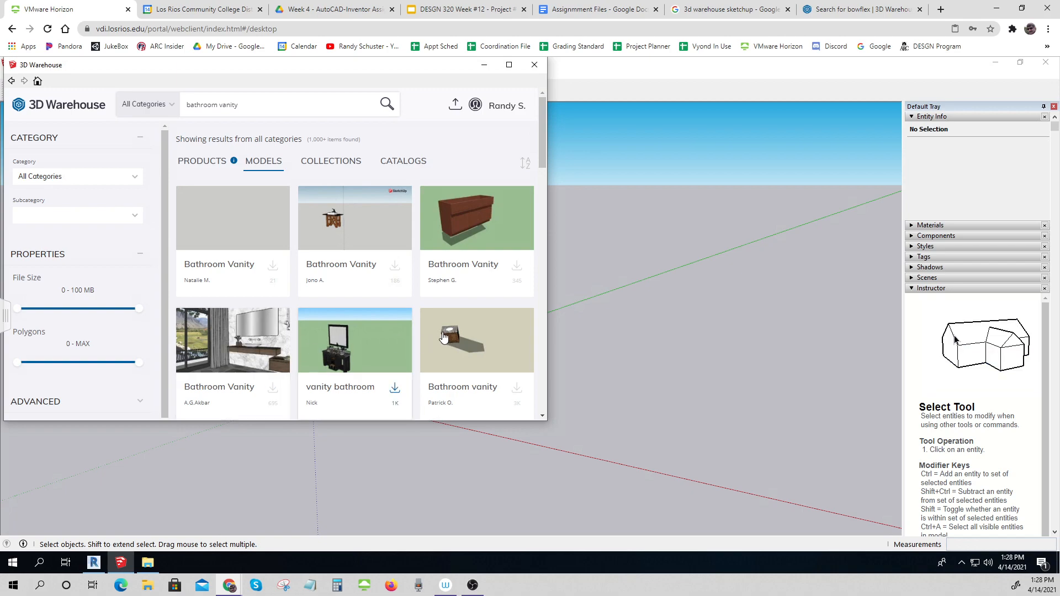
left_click(478, 344)
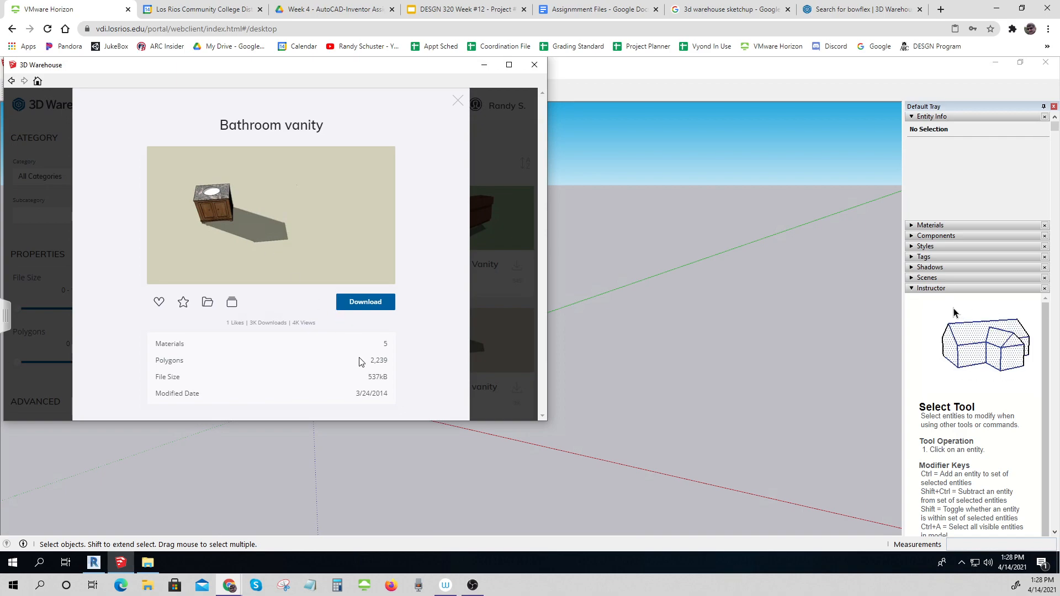
Compare the bathroom vanity search results by viewing the details of the trestle-base, white-cabinet and wide double-cabinet models.
left_click(457, 103)
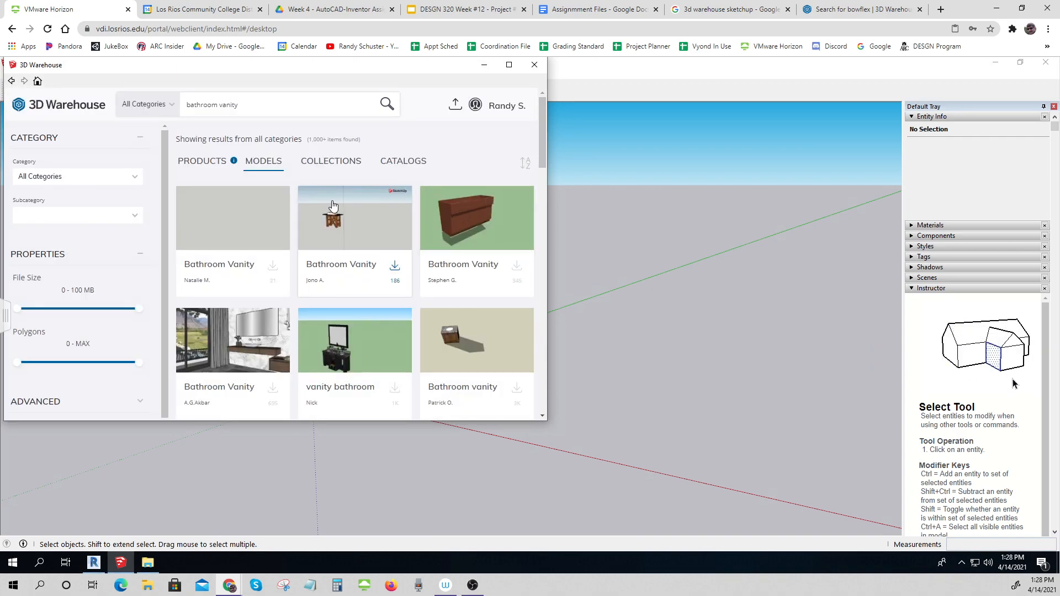
left_click(365, 221)
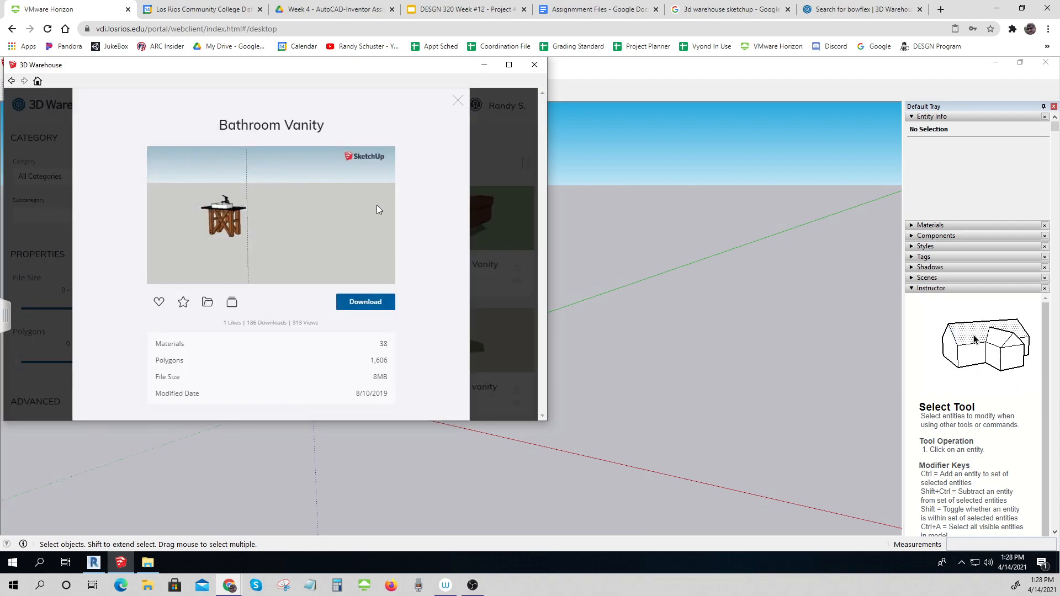
left_click(458, 101)
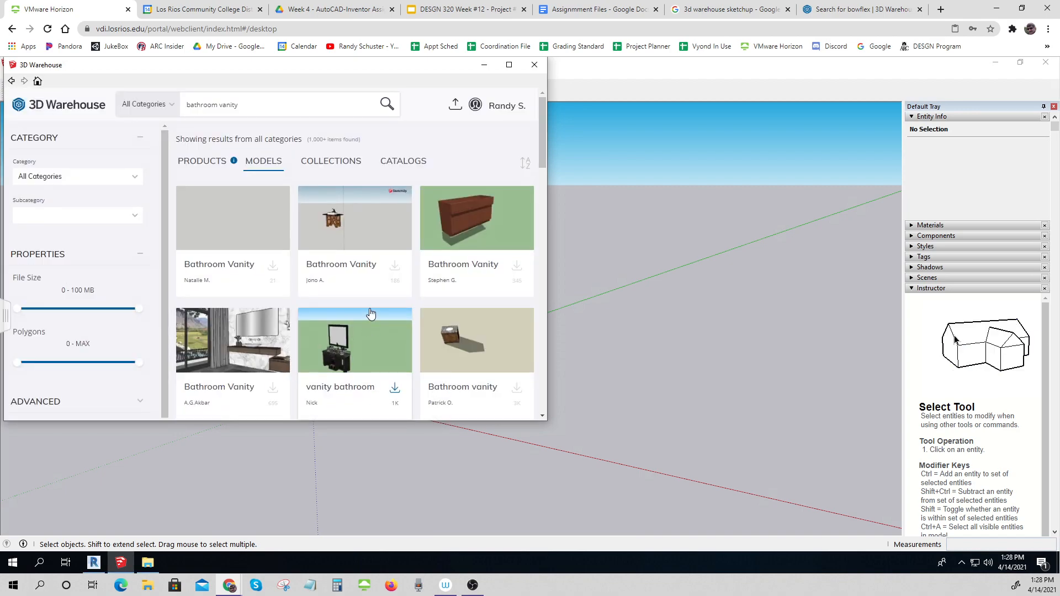
scroll(370, 313, "down", 4)
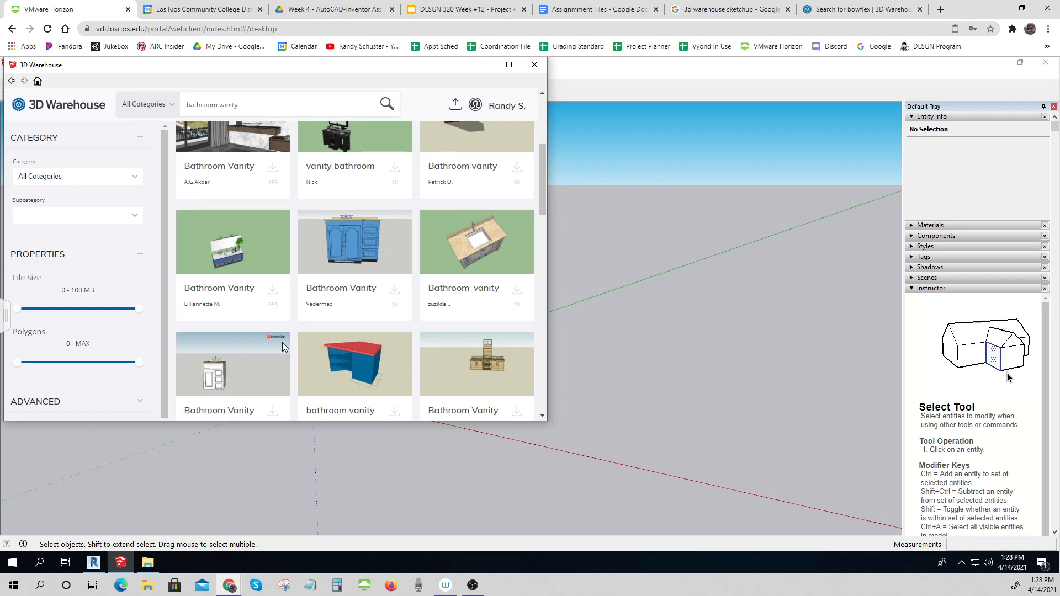
scroll(245, 375, "down", 1)
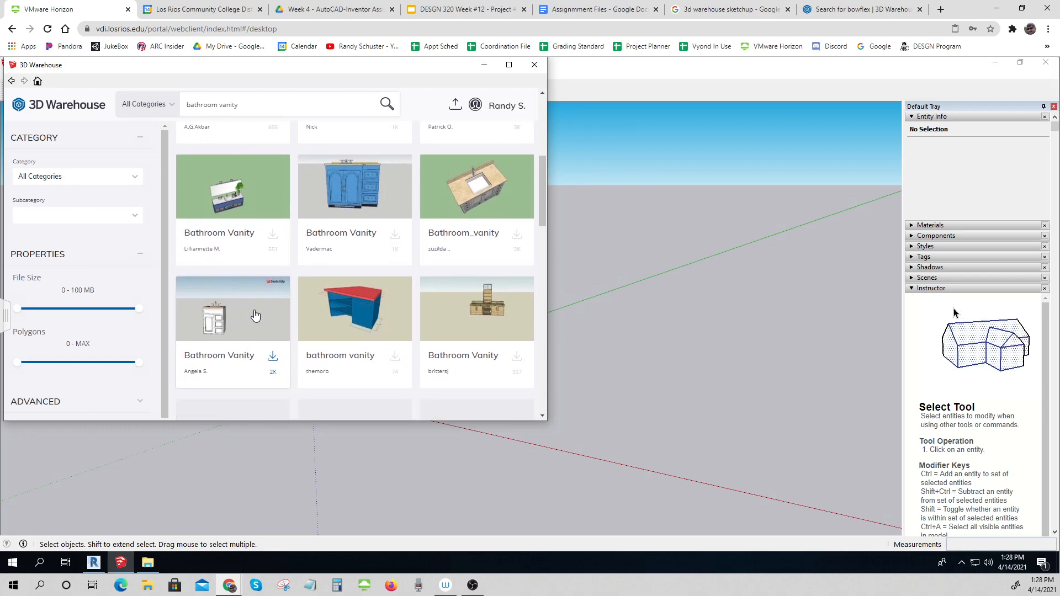
left_click(240, 307)
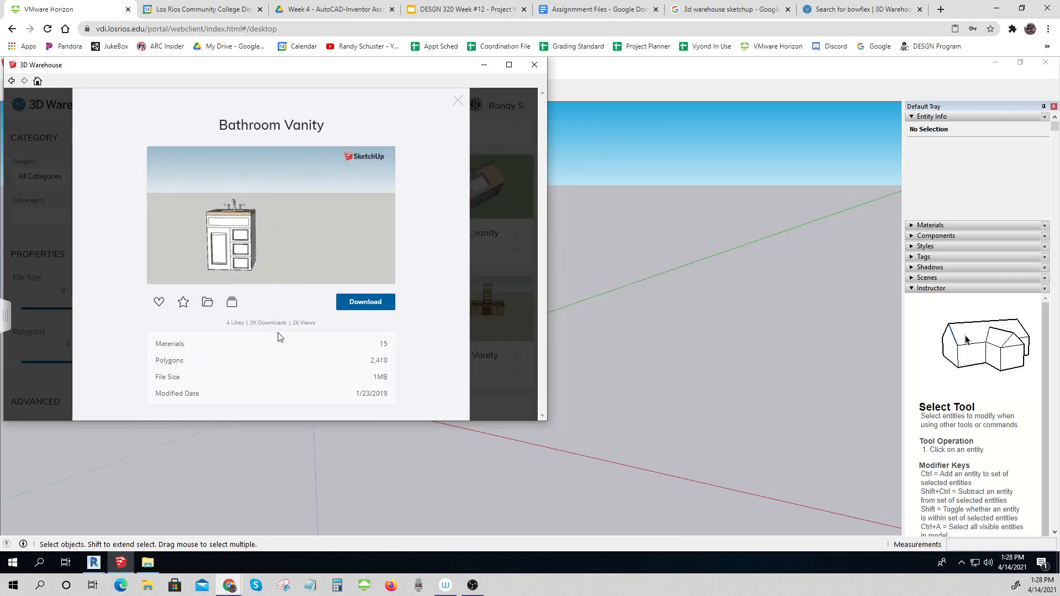
left_click(458, 100)
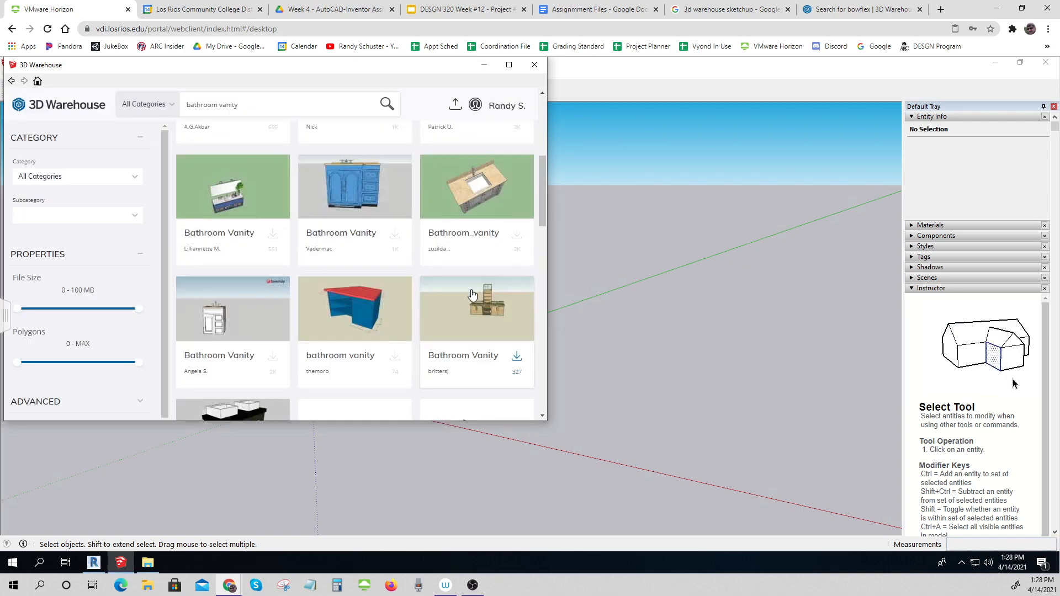
left_click(446, 309)
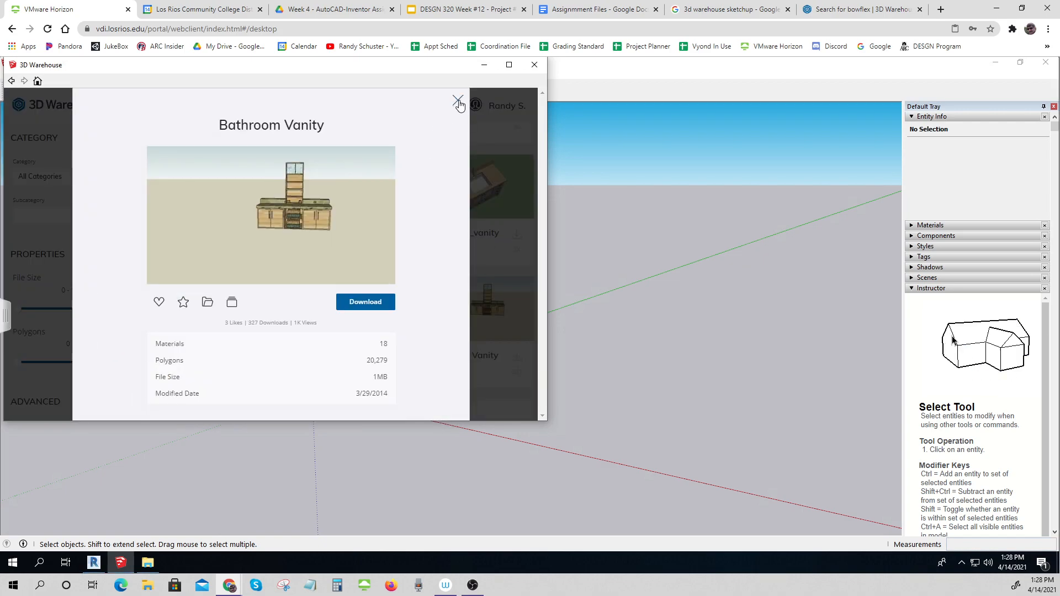
left_click(458, 100)
Download the Bathroom_vanity model with the rectangular sink directly into the SketchUp model and place it at the origin.
left_click(506, 193)
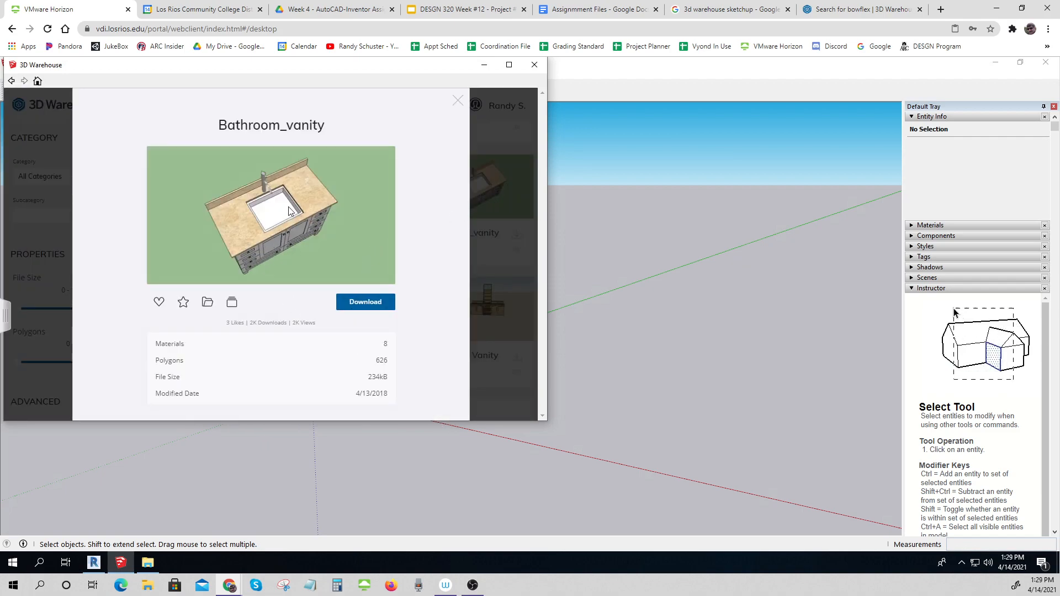
left_click(366, 303)
left_click(243, 269)
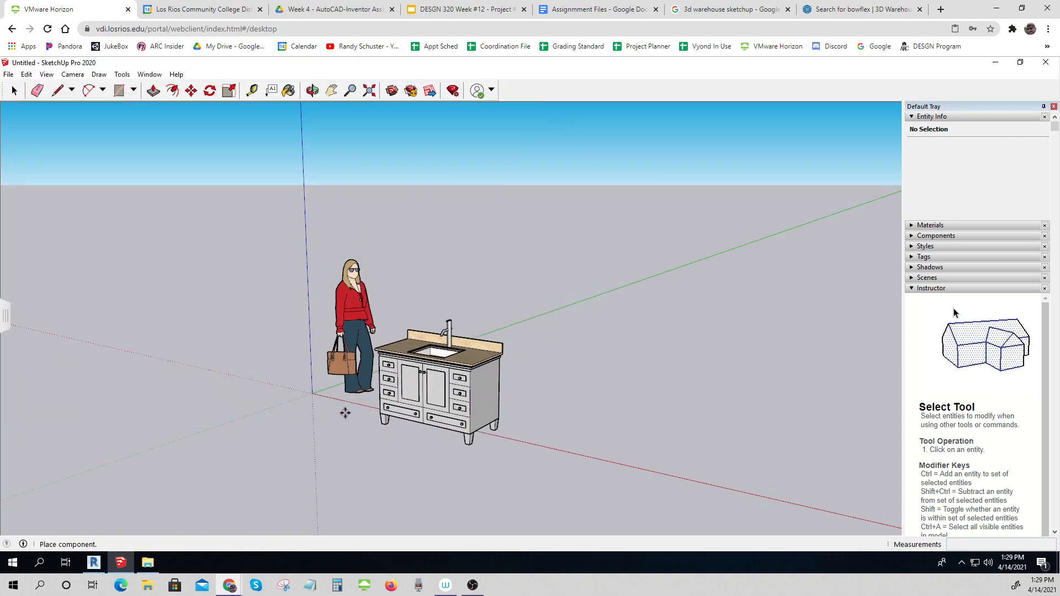
left_click(312, 395)
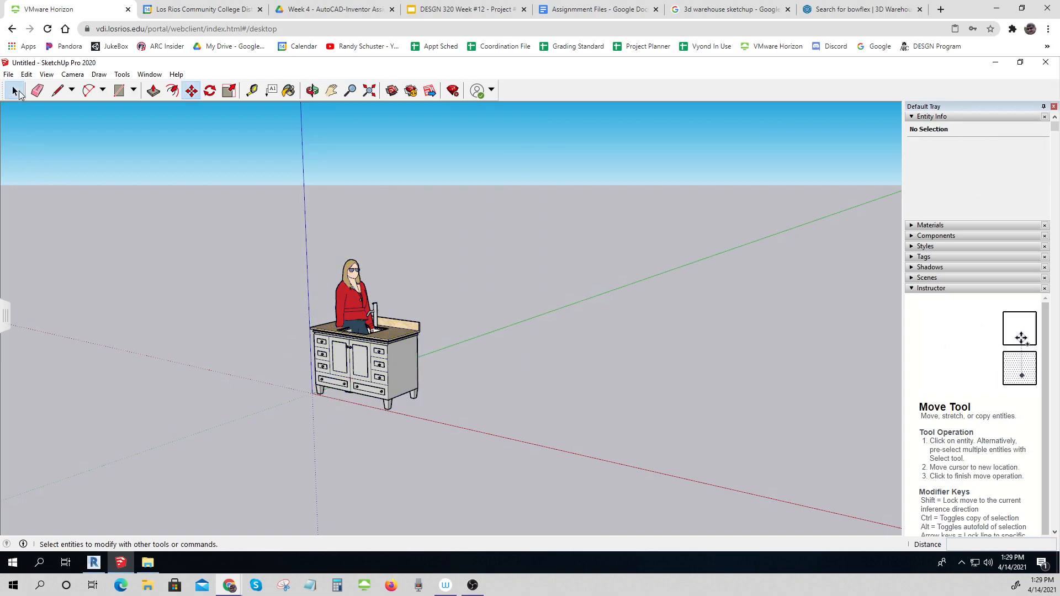
Delete the default human figure standing behind the vanity.
left_click(14, 91)
left_click(369, 278)
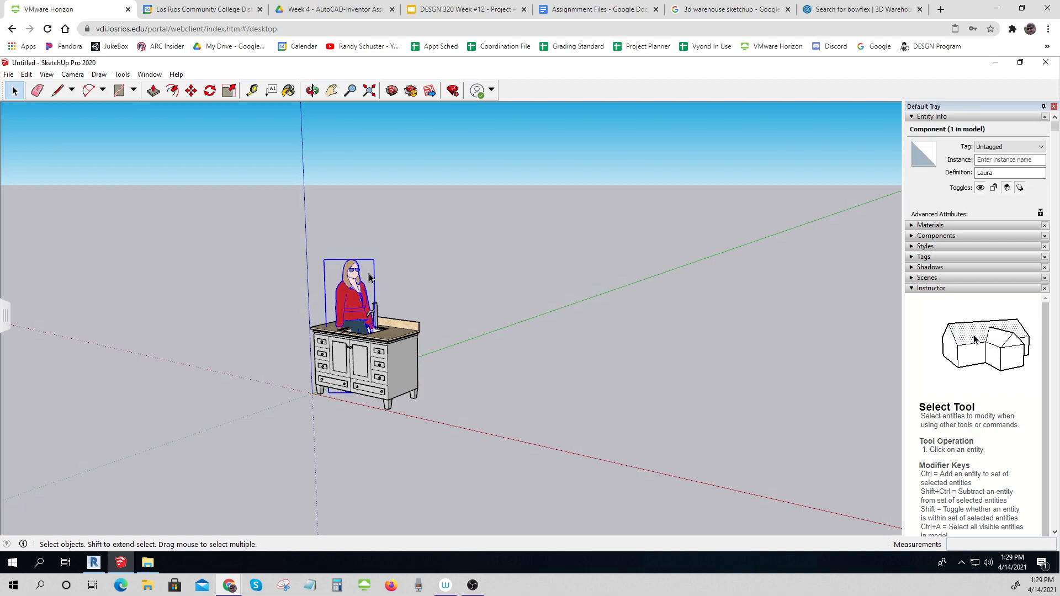
key("Delete")
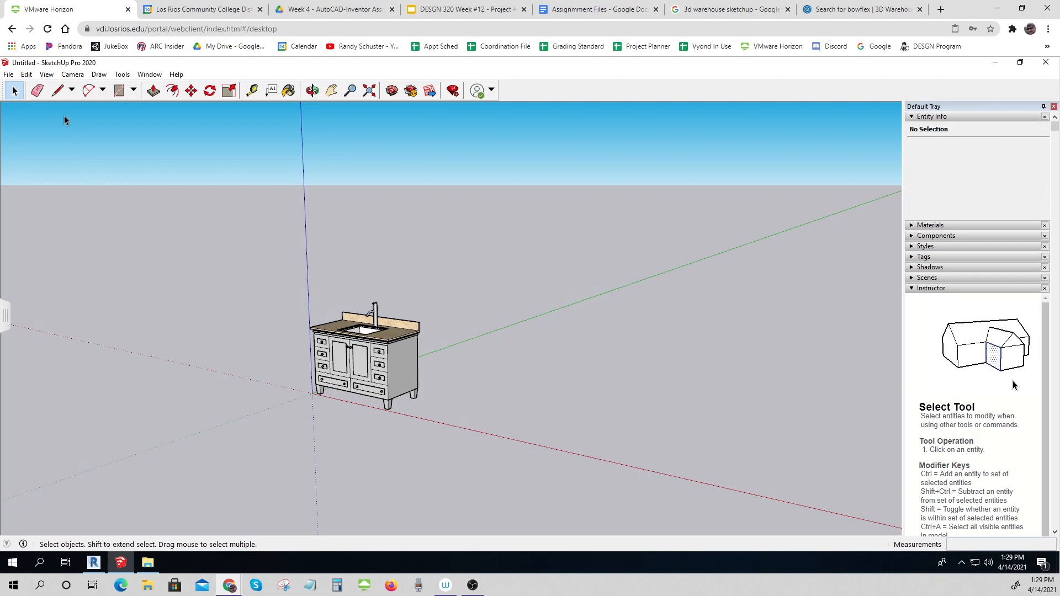
Save the model as Vanity in the 320 folder.
left_click(9, 74)
left_click(33, 139)
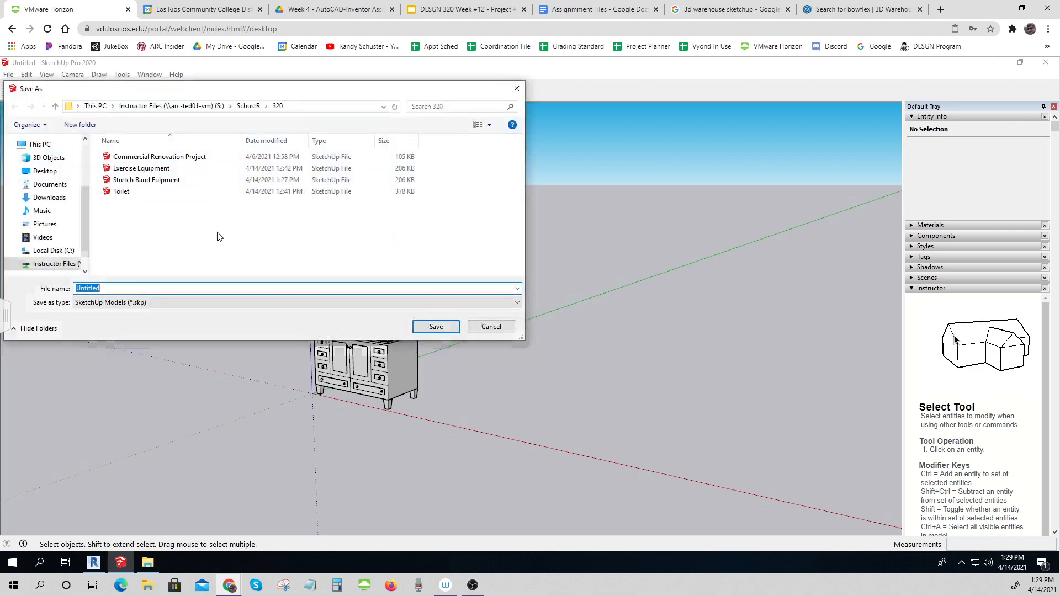
type("Vanity")
left_click(436, 326)
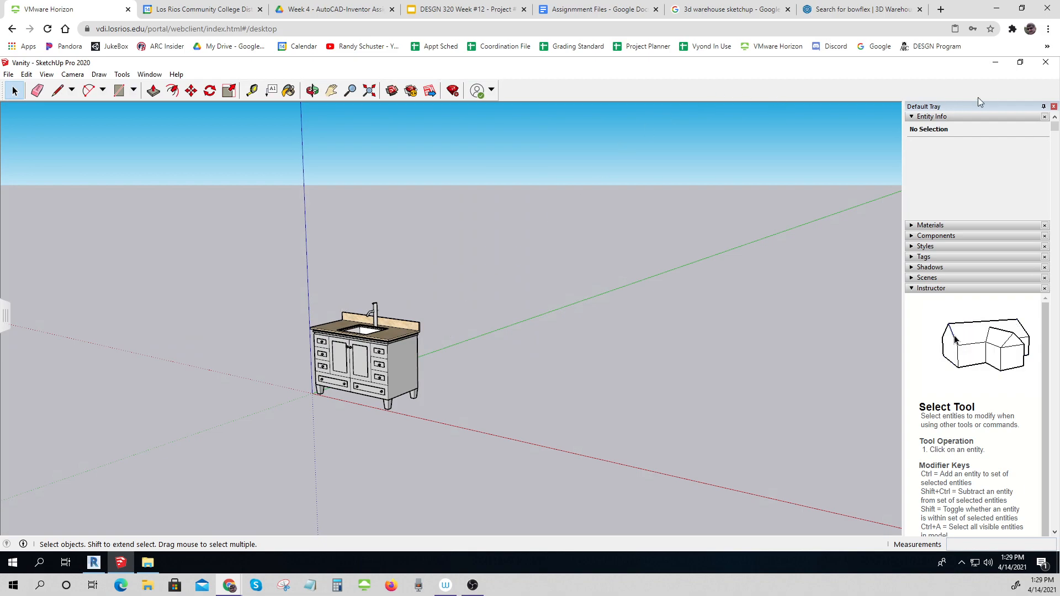
Switch to Revit, import the Vanity SketchUp file with Manual - Center positioning, and place it in the bathroom's lower corner opposite the toilet.
left_click(994, 62)
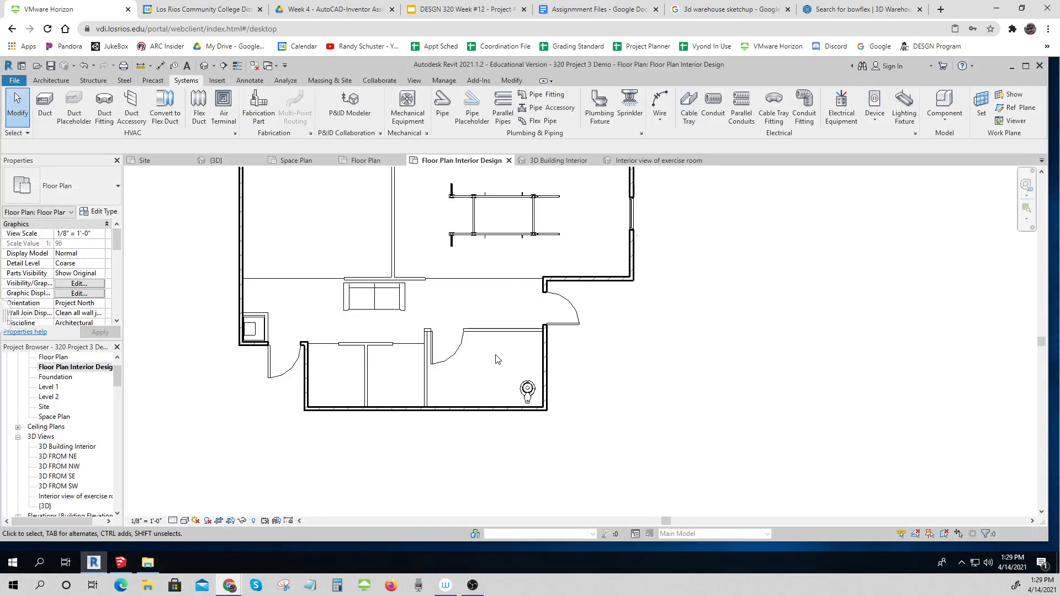
left_click(217, 81)
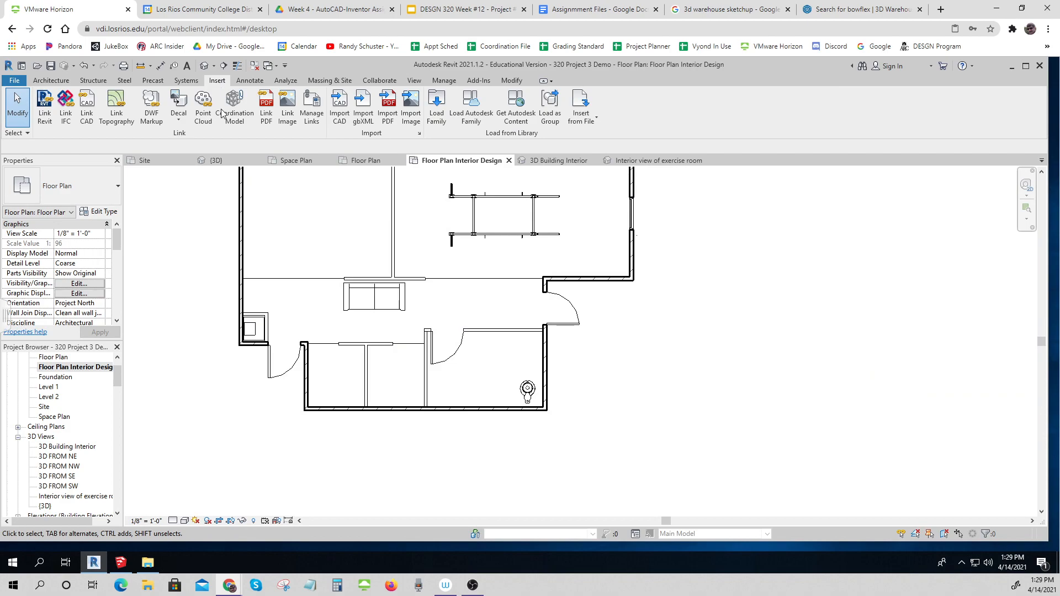
left_click(339, 108)
left_click(404, 236)
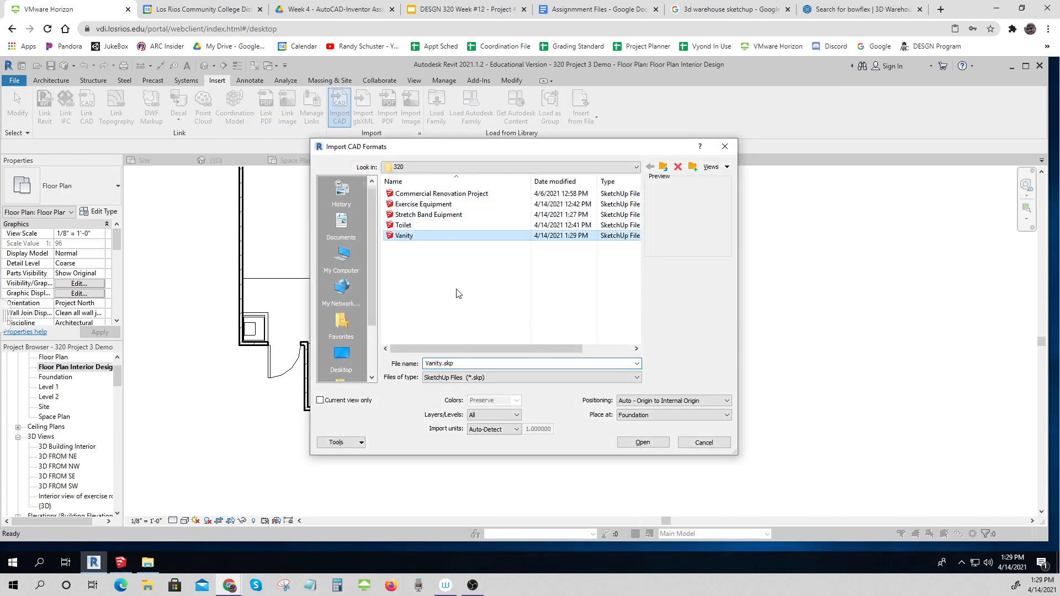
left_click(659, 401)
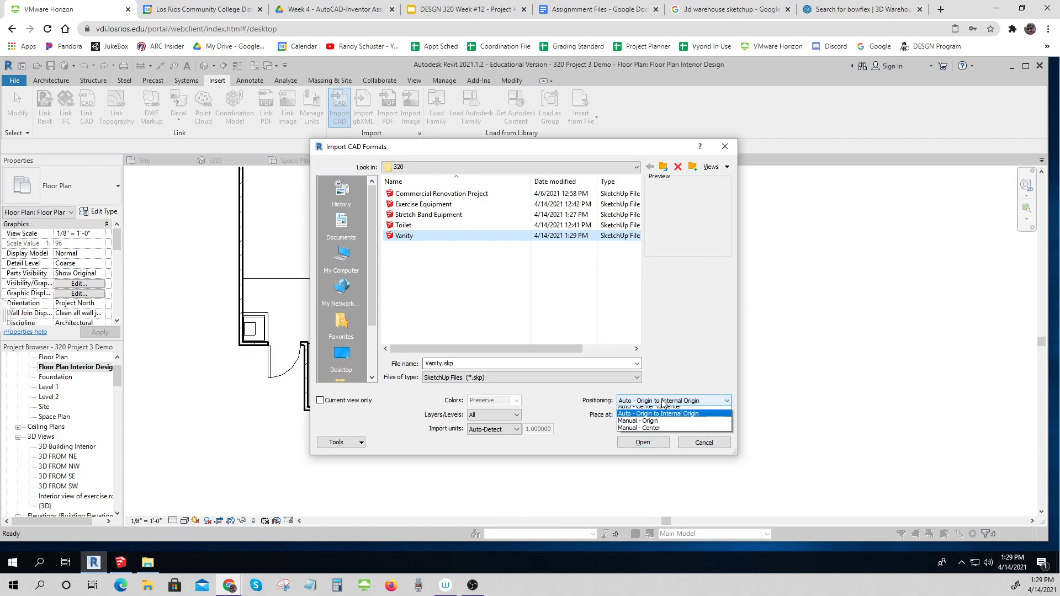
left_click(657, 433)
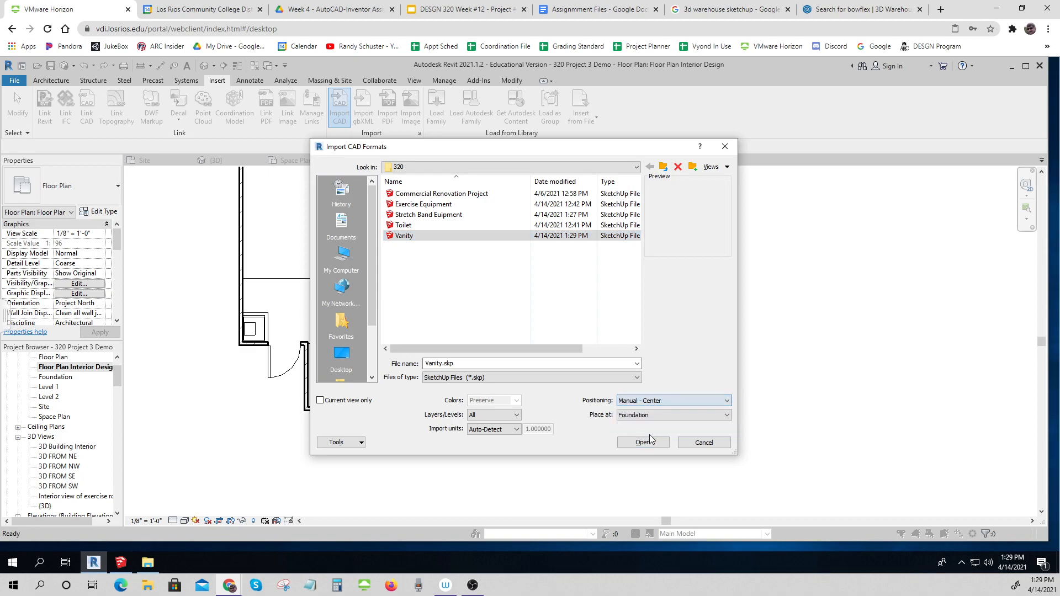
left_click(643, 442)
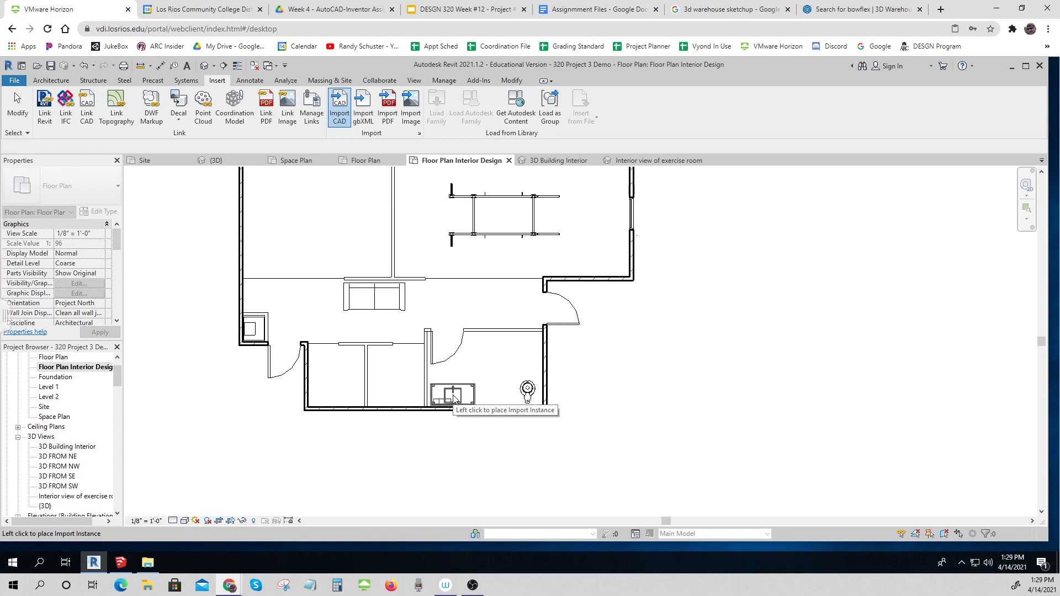
left_click(453, 397)
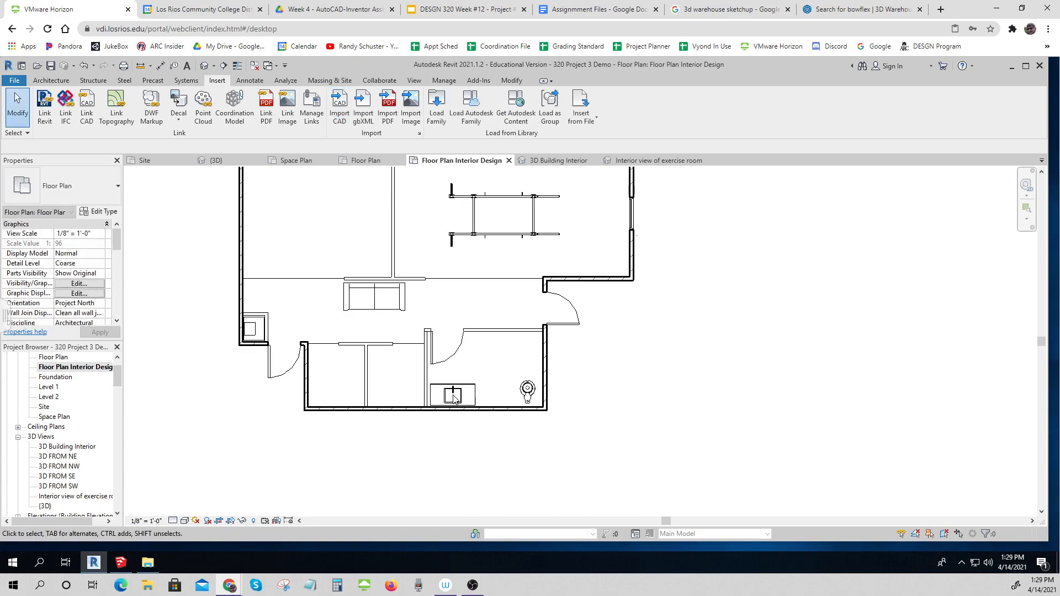
key("Escape")
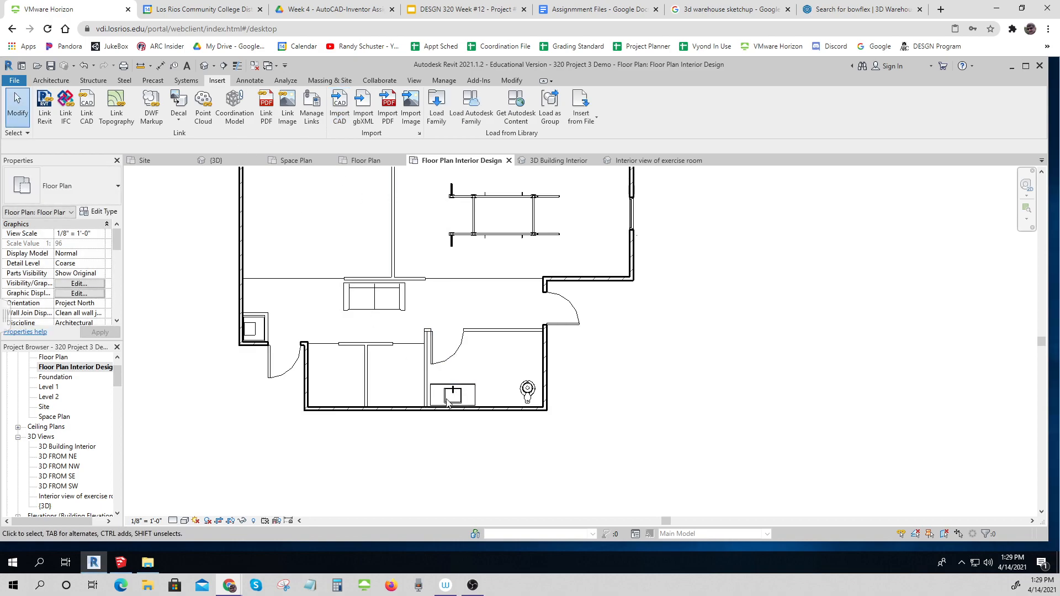
Rotate the imported vanity 180 degrees about its center so its faucet side faces the exterior wall behind it.
left_click(474, 389)
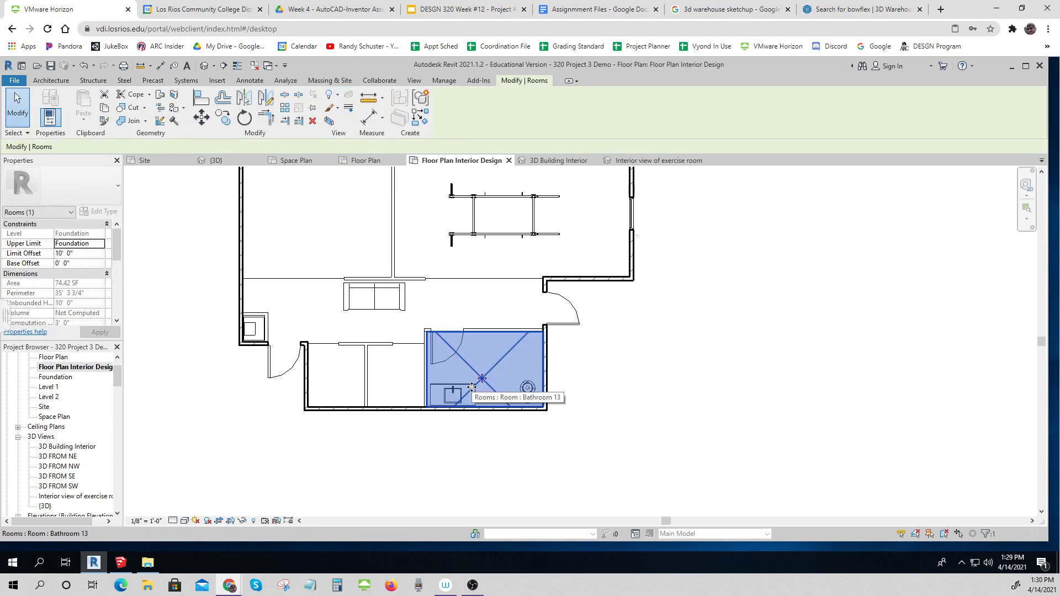
key("Escape")
left_click(453, 395)
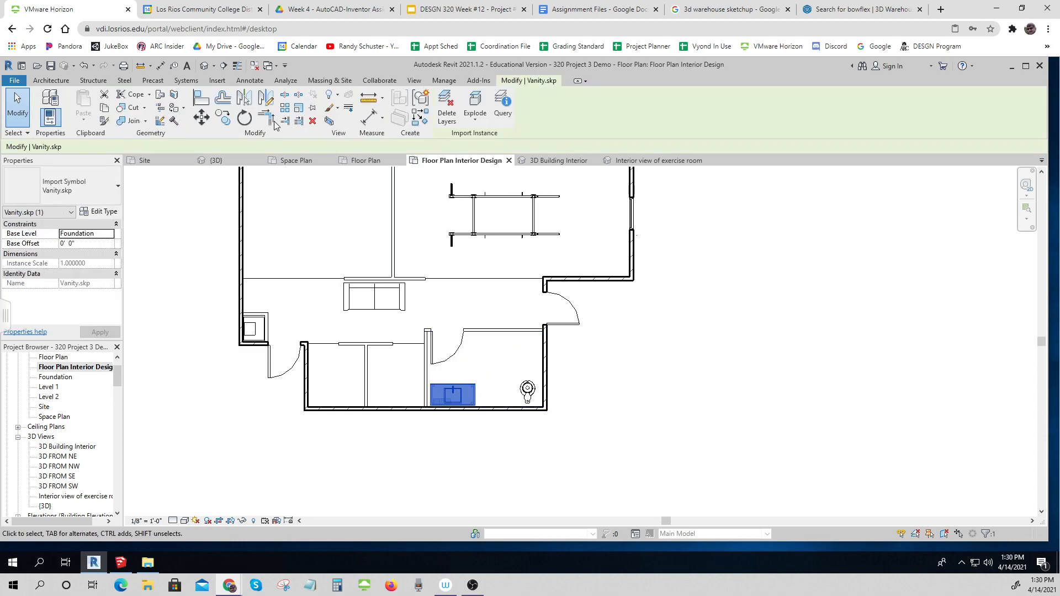
left_click(244, 117)
left_click(453, 285)
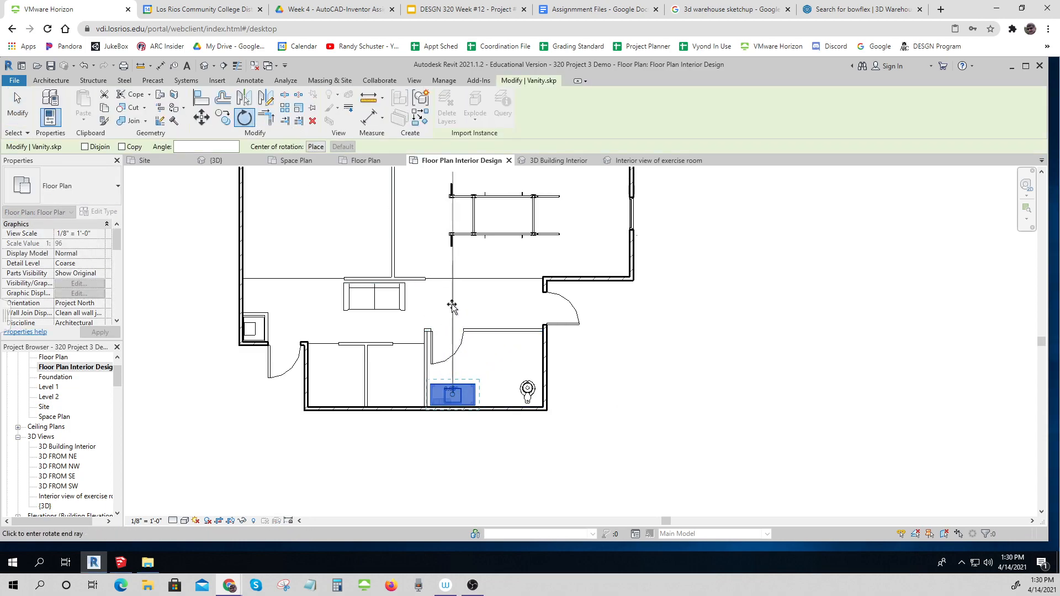
left_click(455, 443)
left_click(458, 445)
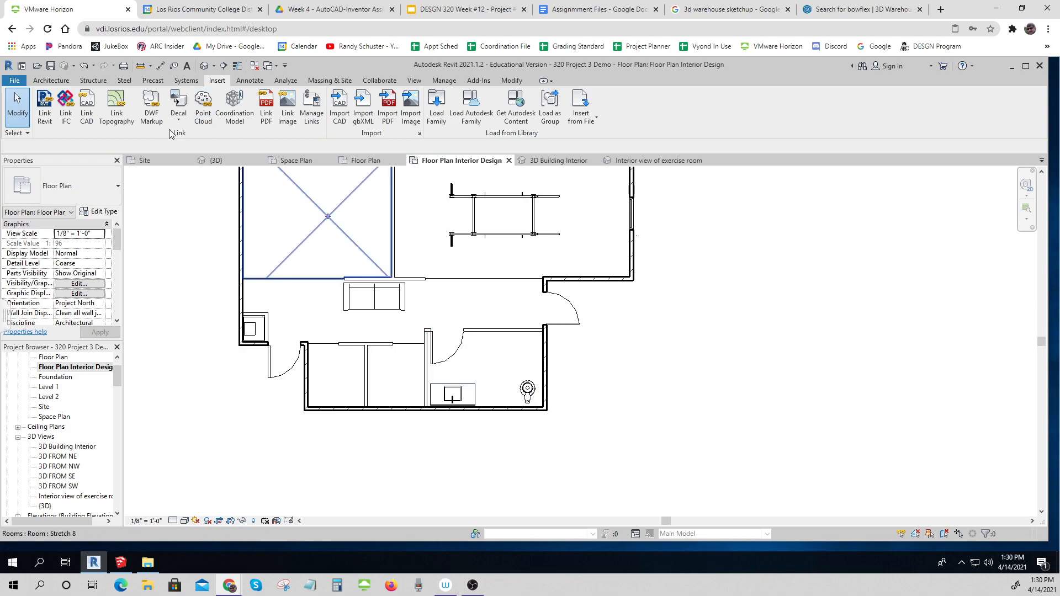
Draw a detail line circle with a radius of about 3'-0" in the open bathroom floor between the vanity and the toilet.
left_click(250, 81)
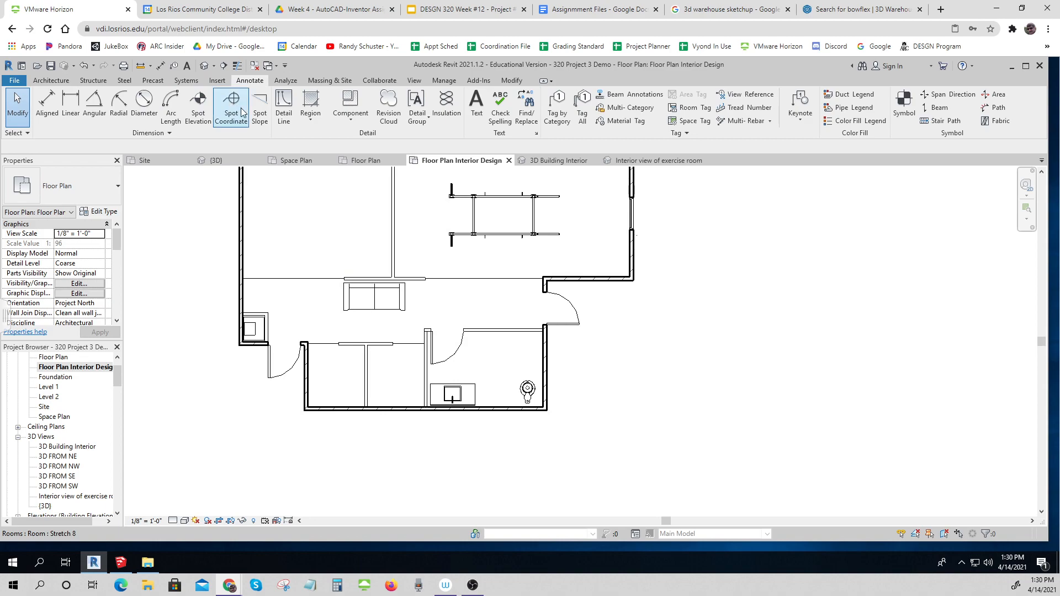
left_click(282, 115)
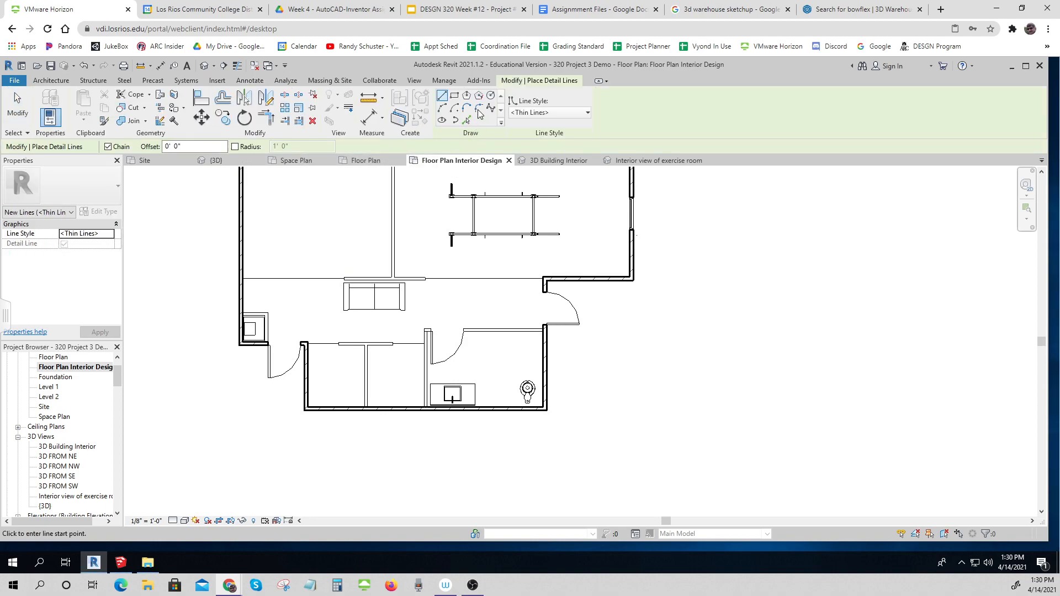
left_click(491, 96)
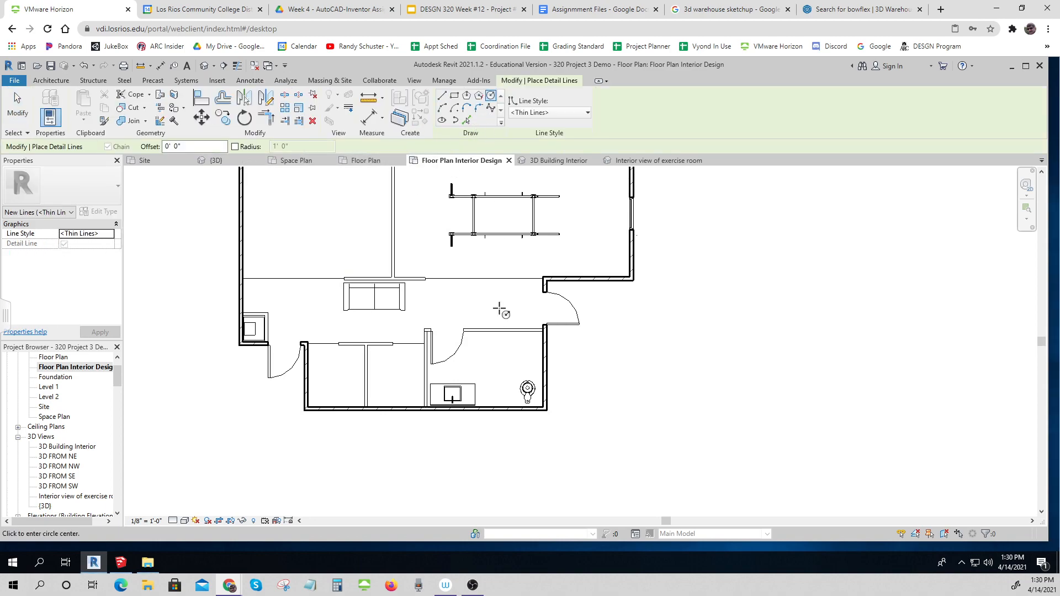
left_click(491, 366)
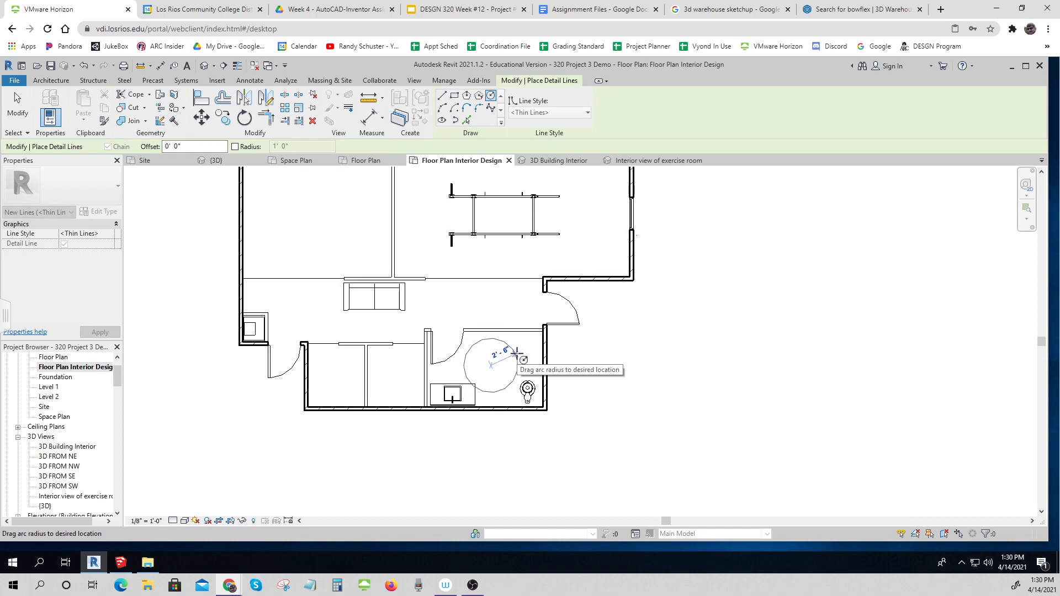
left_click(513, 343)
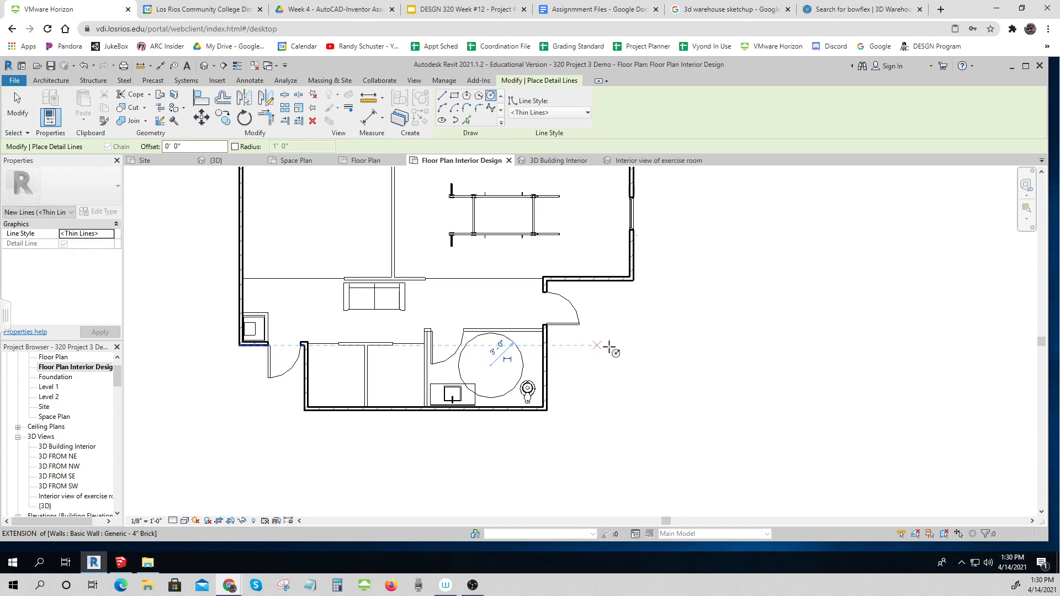
key("Escape")
key("Escape")
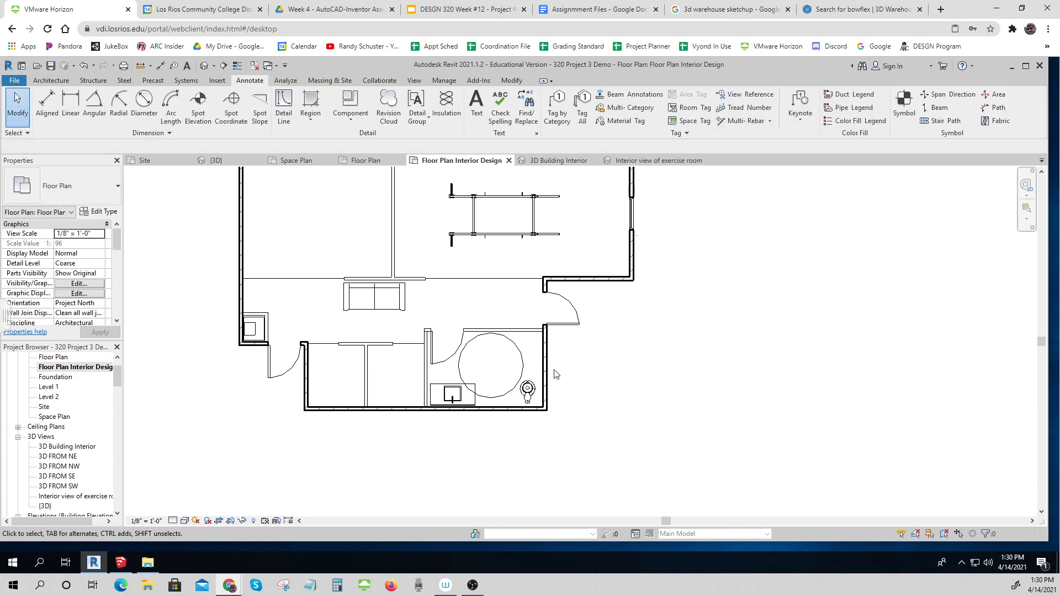
Nudge the toilet away from the vanity to about 9'-9" from the partition wall on the vanity's side.
left_click(530, 400)
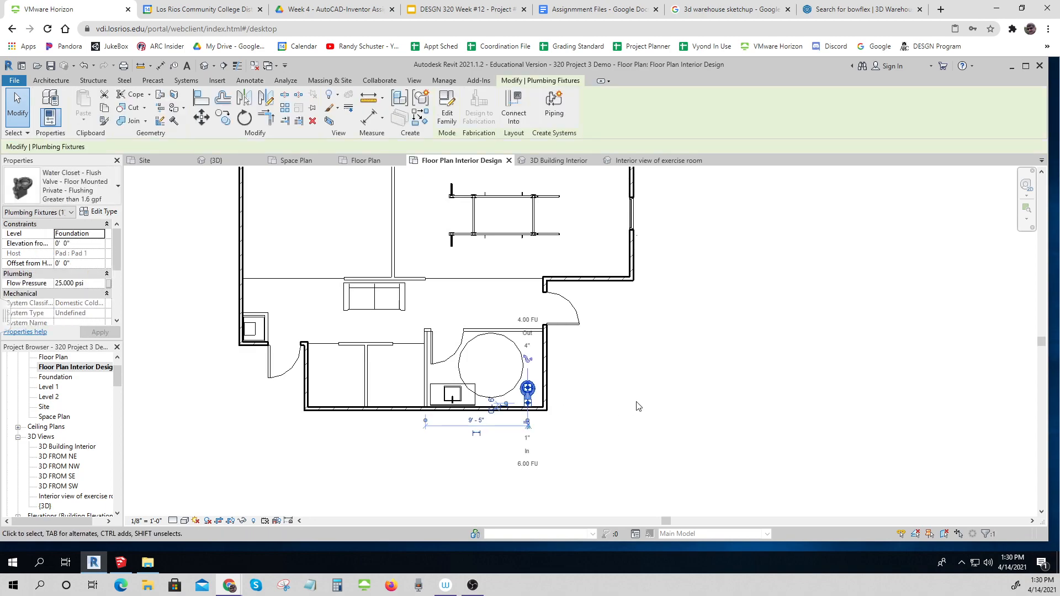
key("Right")
key("Right")
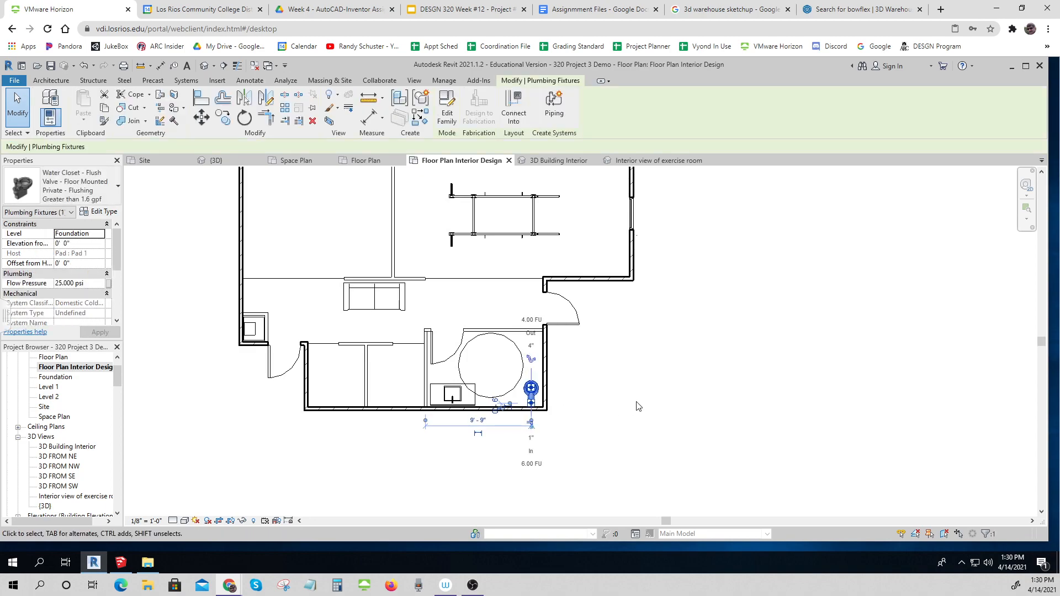
Nudge the toilet slightly closer to the exterior wall behind it.
left_click(636, 375)
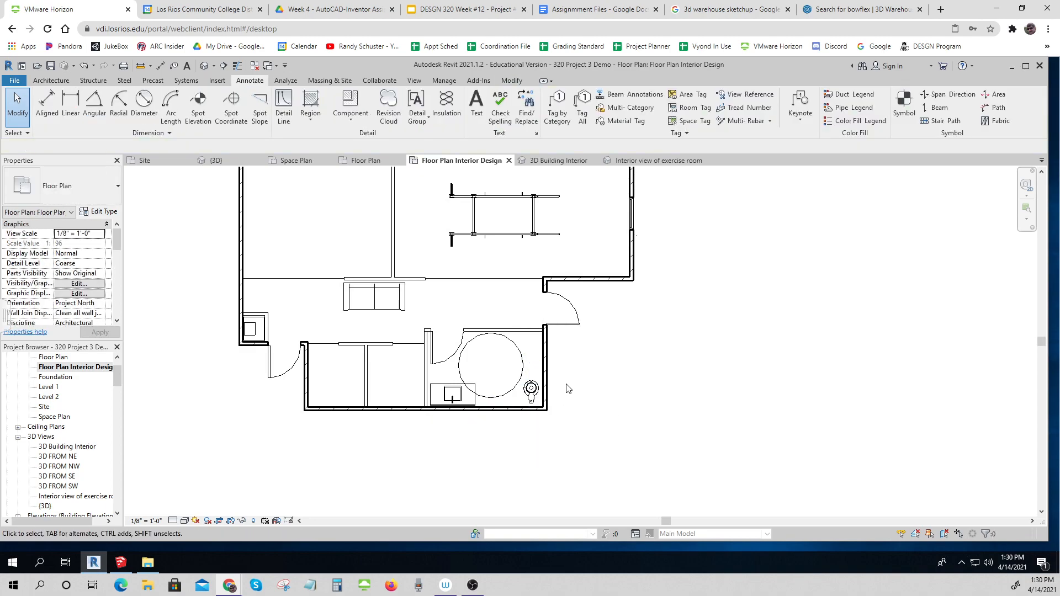
left_click(531, 398)
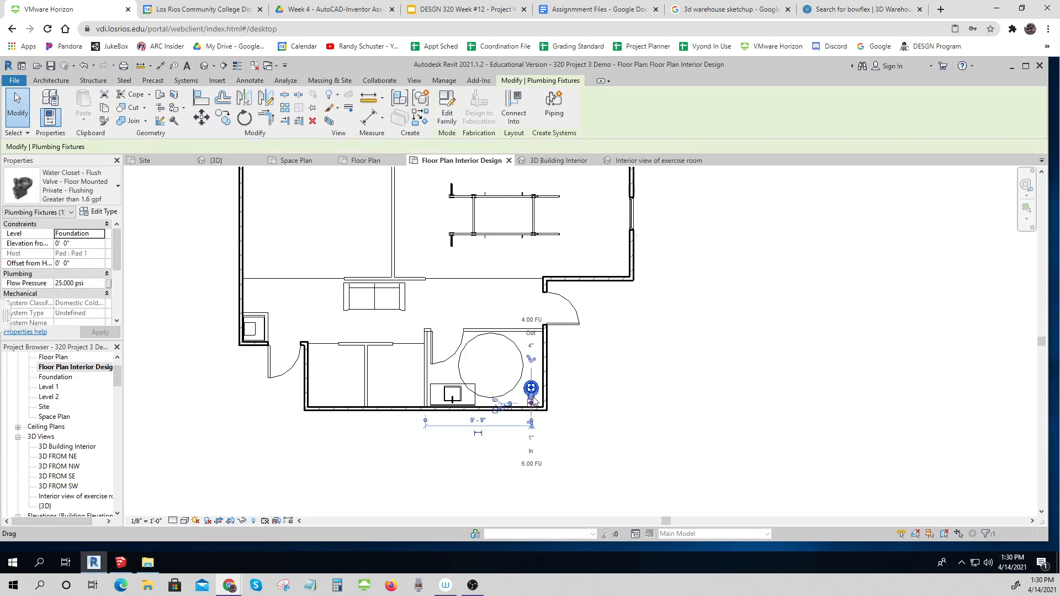
left_click_drag(533, 400, 534, 402)
left_click(579, 390)
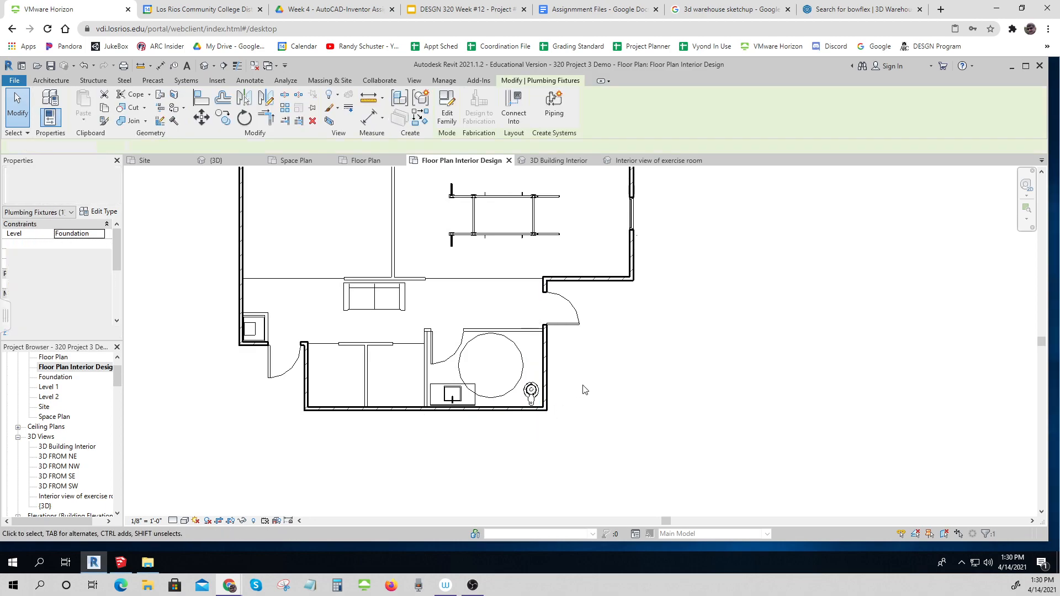
Nudge the turning circle away from the door swing toward the toilet, and shift the vanity tighter against the partition wall beside it.
left_click(525, 373)
key("Right")
key("Right")
key("Right")
key("Right")
key("Right")
key("Right")
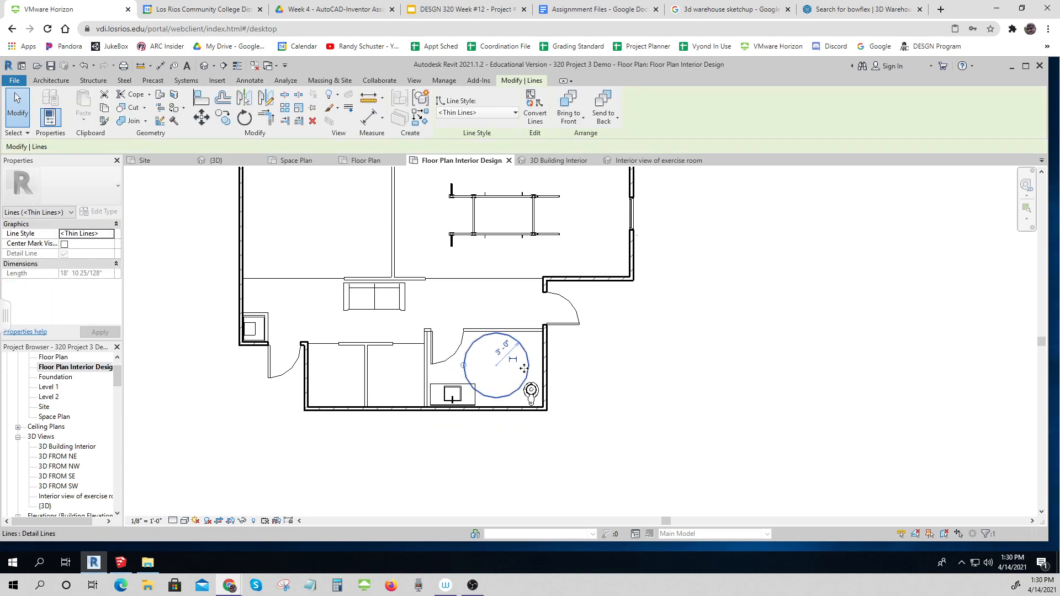
left_click(673, 386)
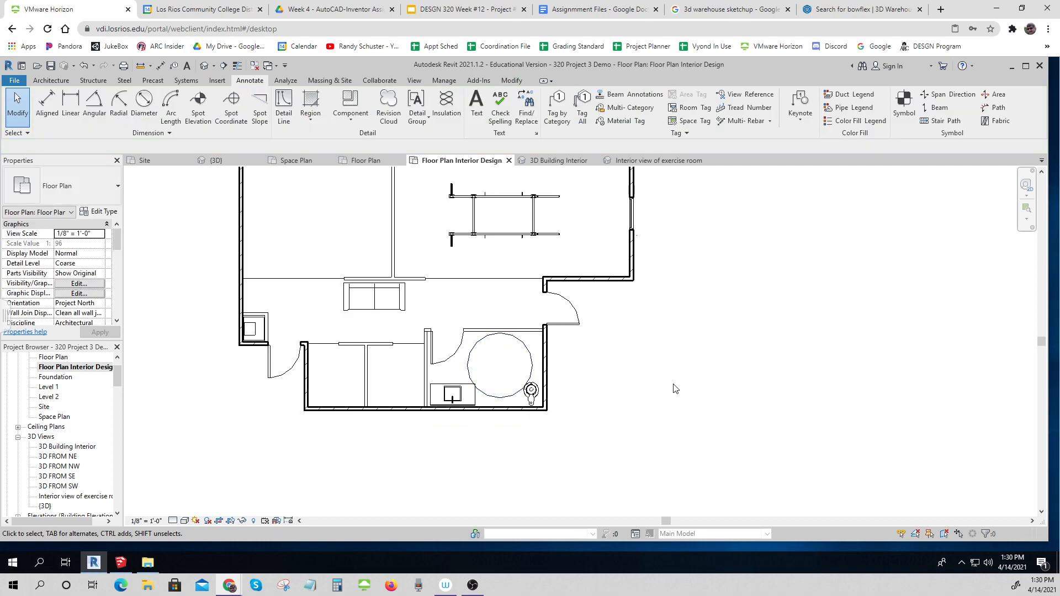
left_click(475, 407)
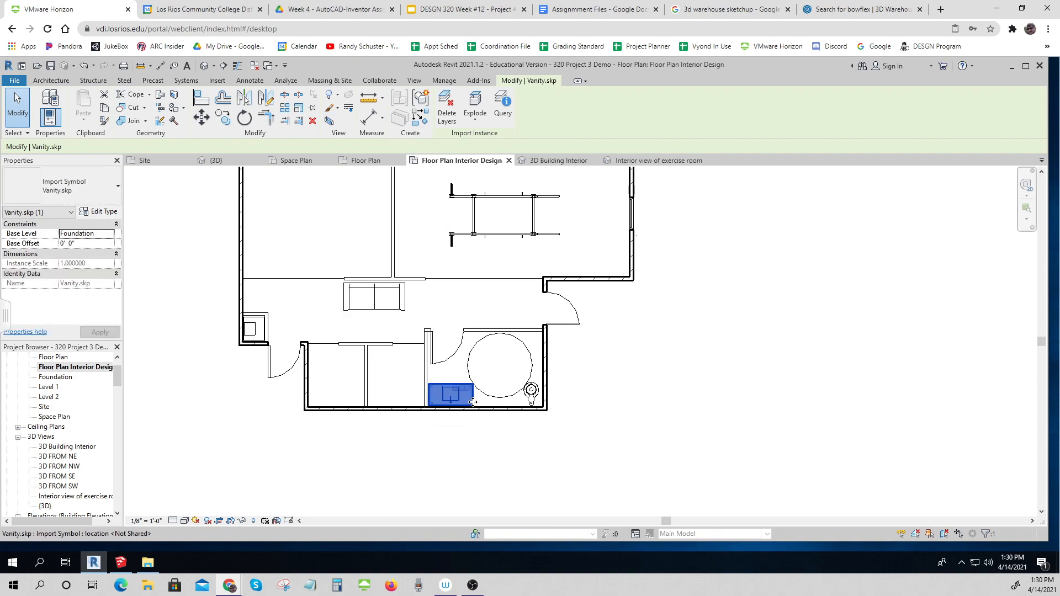
left_click(680, 429)
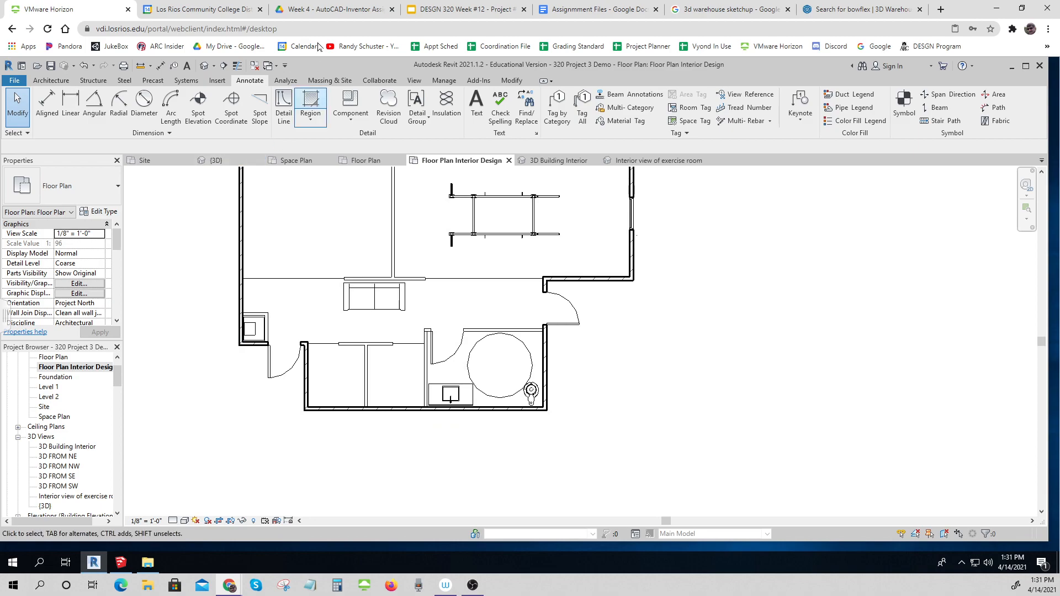
Create a perspective camera view from the bathroom corner diagonally opposite the vanity, aimed at the vanity.
left_click(415, 80)
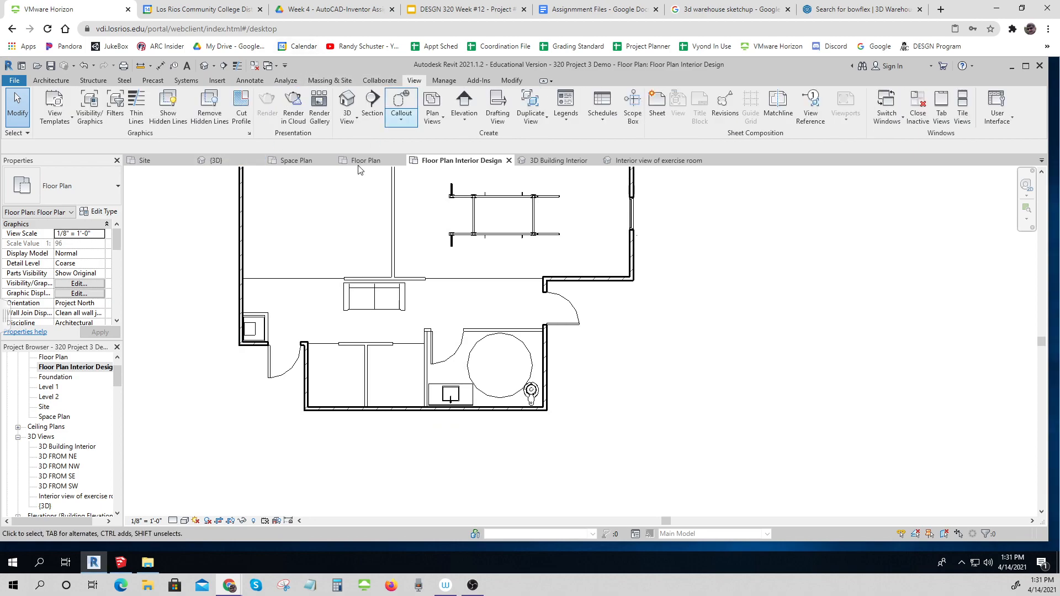
left_click(348, 117)
left_click(365, 160)
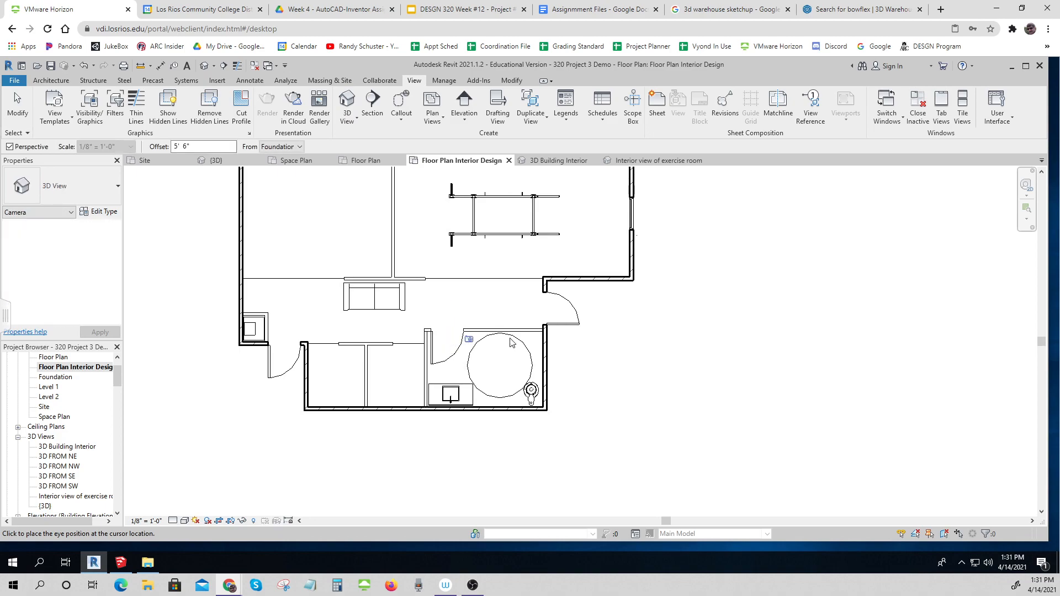
left_click(532, 340)
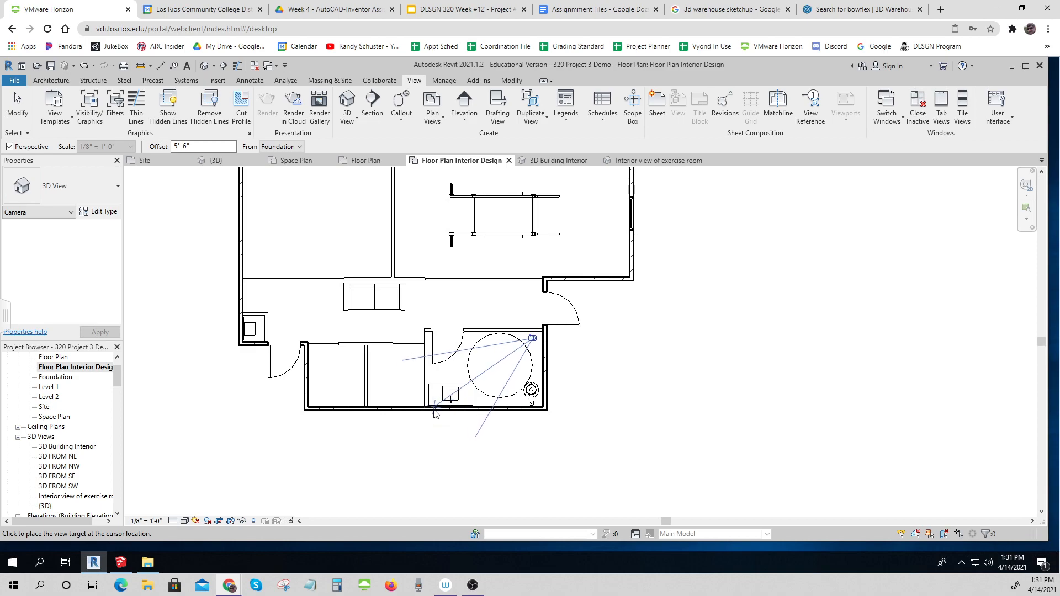
left_click(441, 407)
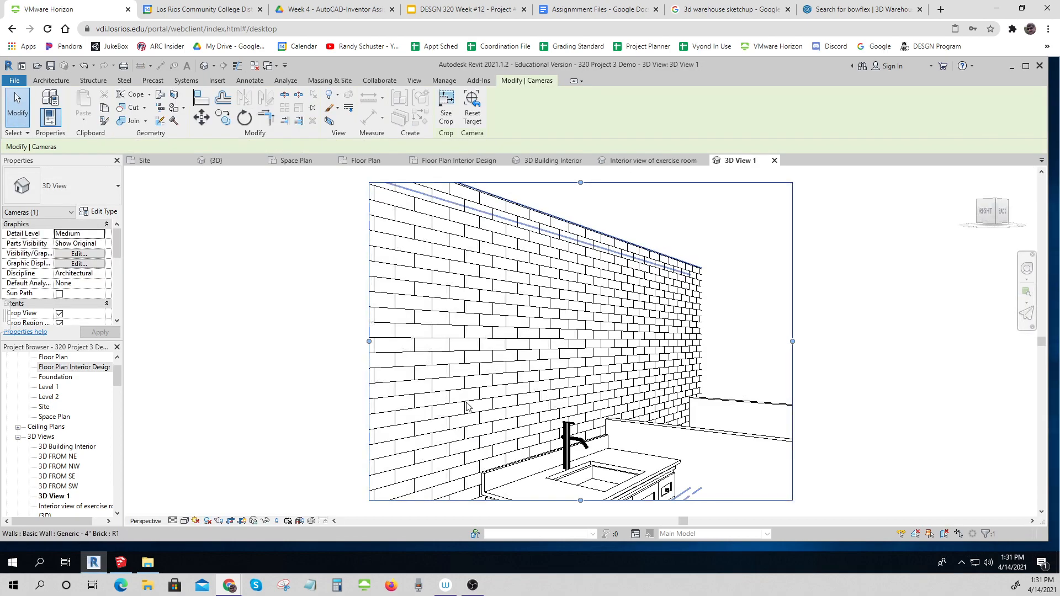
Enlarge the camera view's crop region downward and to both sides so the whole vanity, the floor and the doorway fit in the frame.
scroll(466, 408, "down", 3)
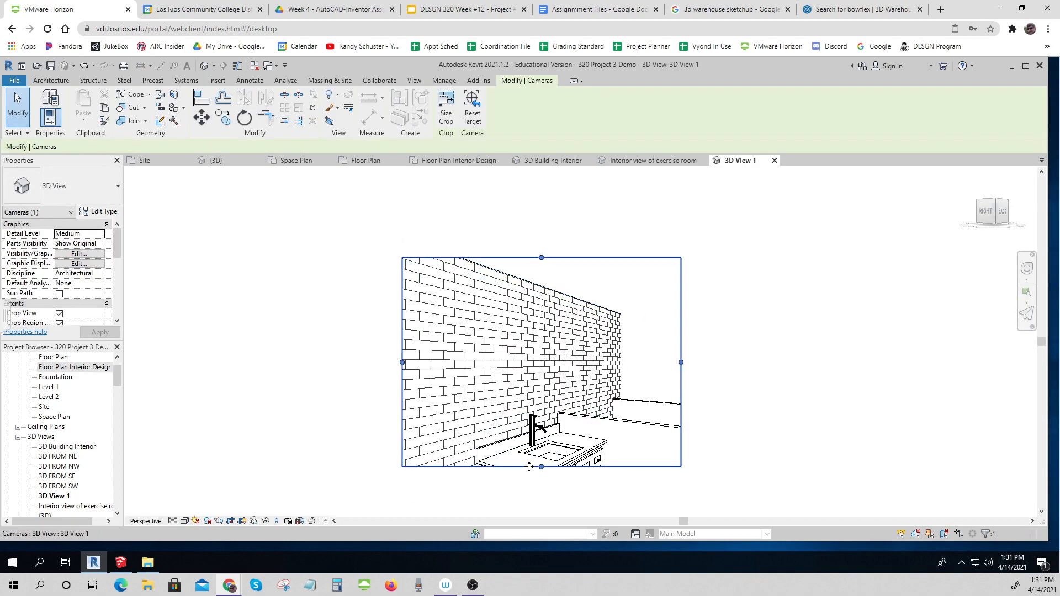
left_click_drag(542, 467, 550, 524)
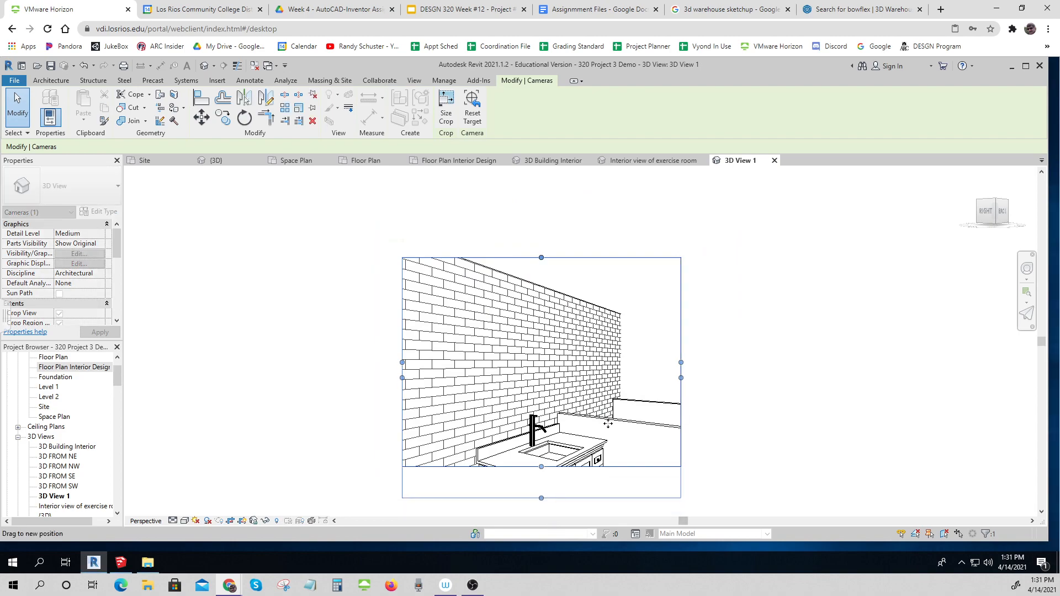
middle_click_drag(603, 443, 583, 320)
left_click_drag(579, 330, 586, 450)
left_click_drag(661, 292, 830, 292)
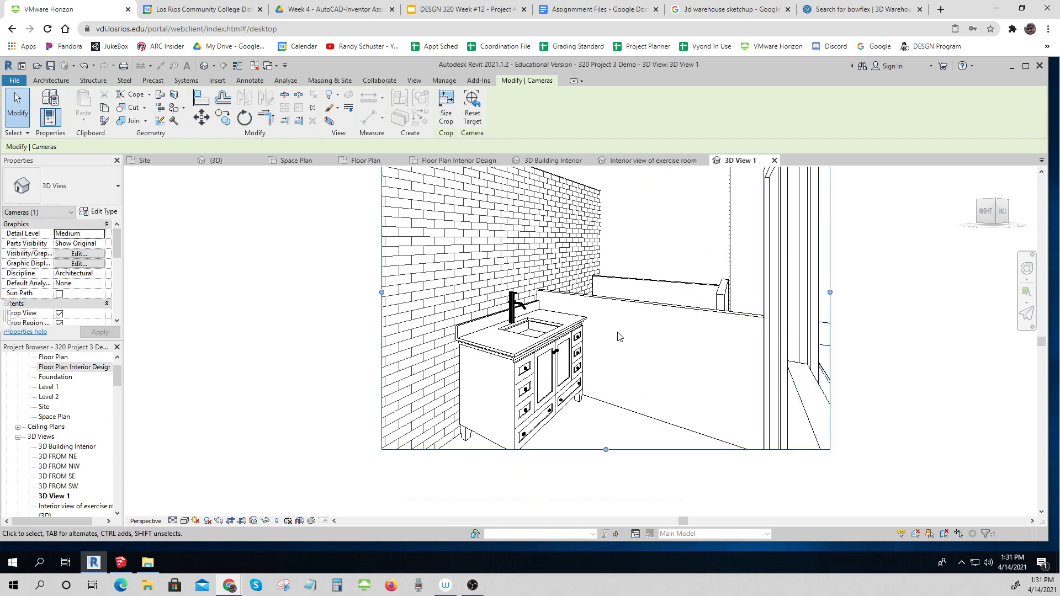
scroll(619, 332, "down", 2)
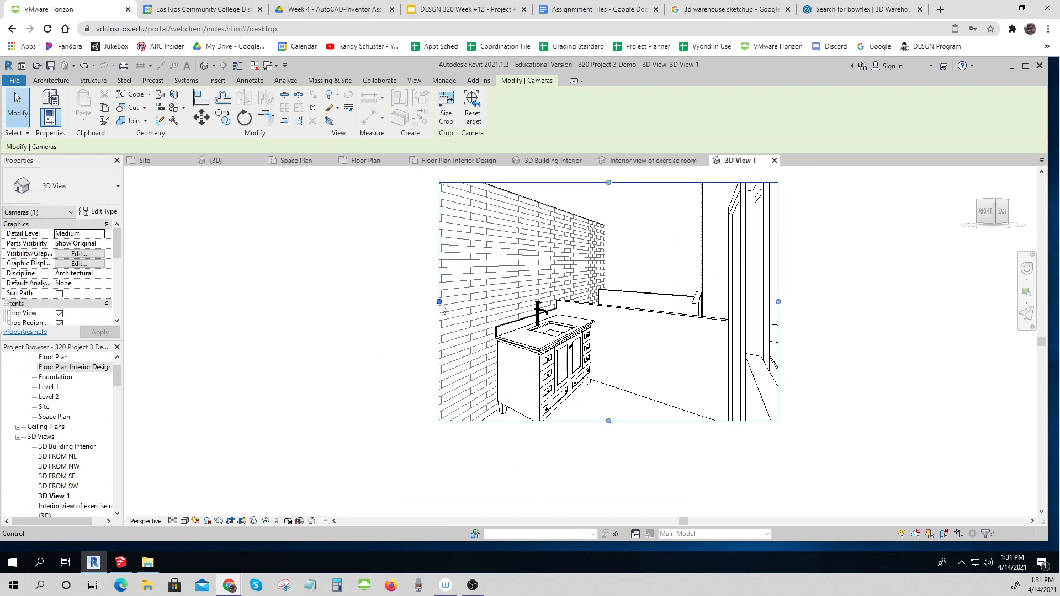
left_click_drag(440, 302, 416, 304)
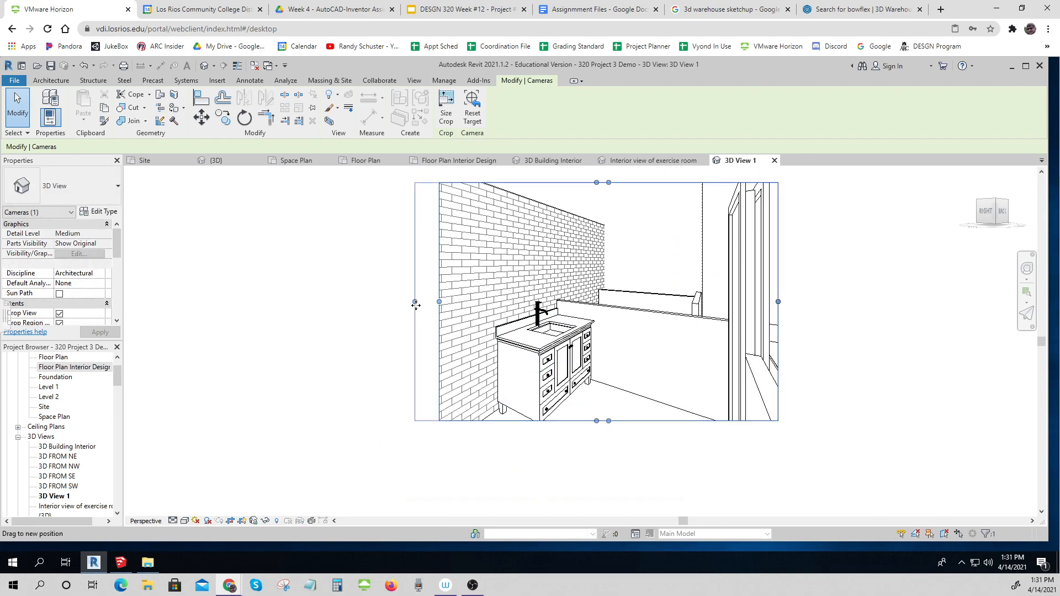
left_click_drag(596, 421, 594, 462)
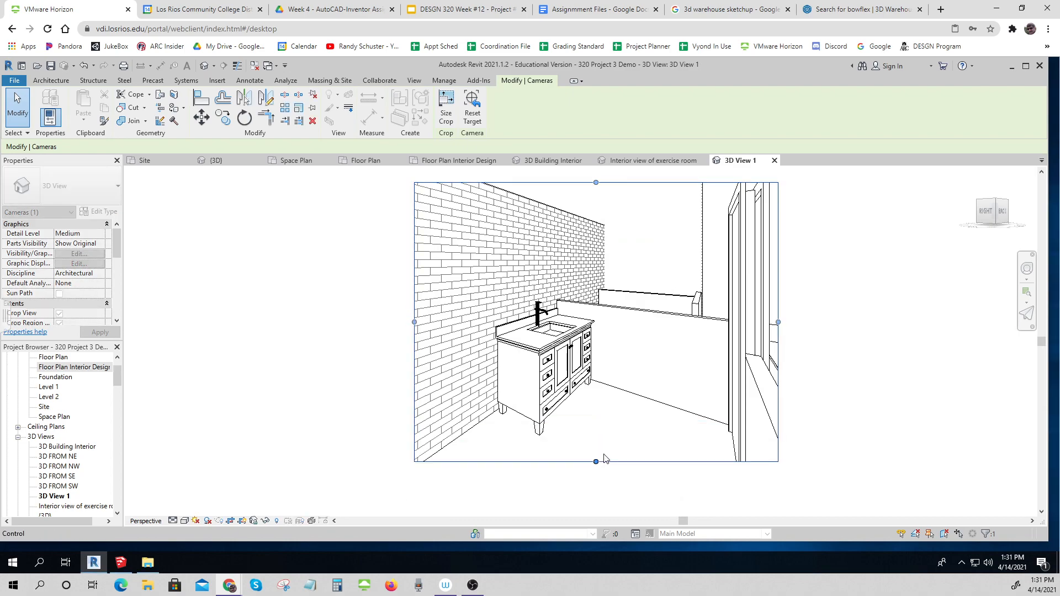
left_click(830, 434)
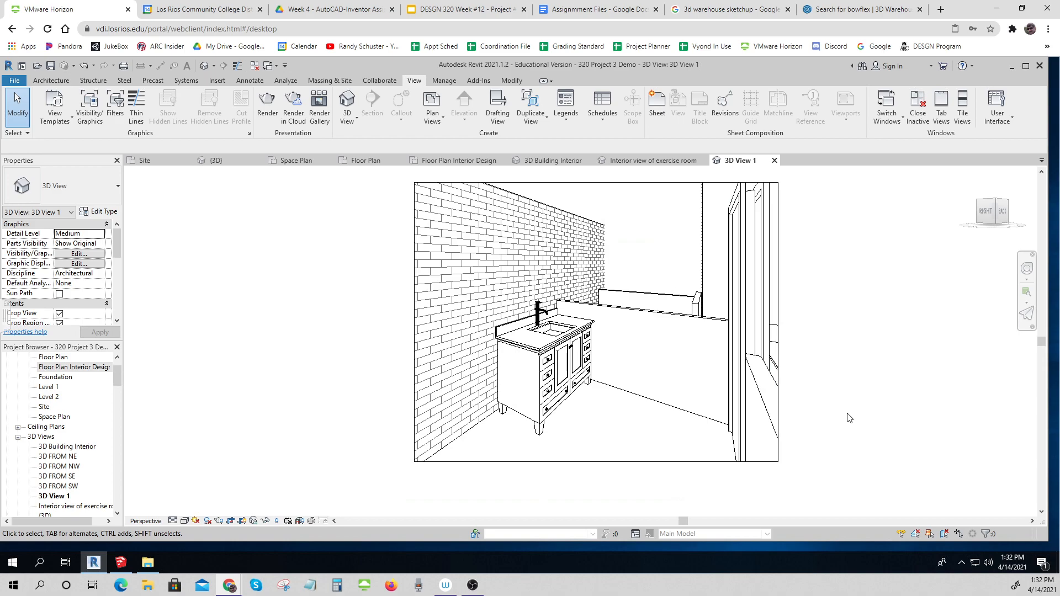
key("ctrl")
key("ctrl")
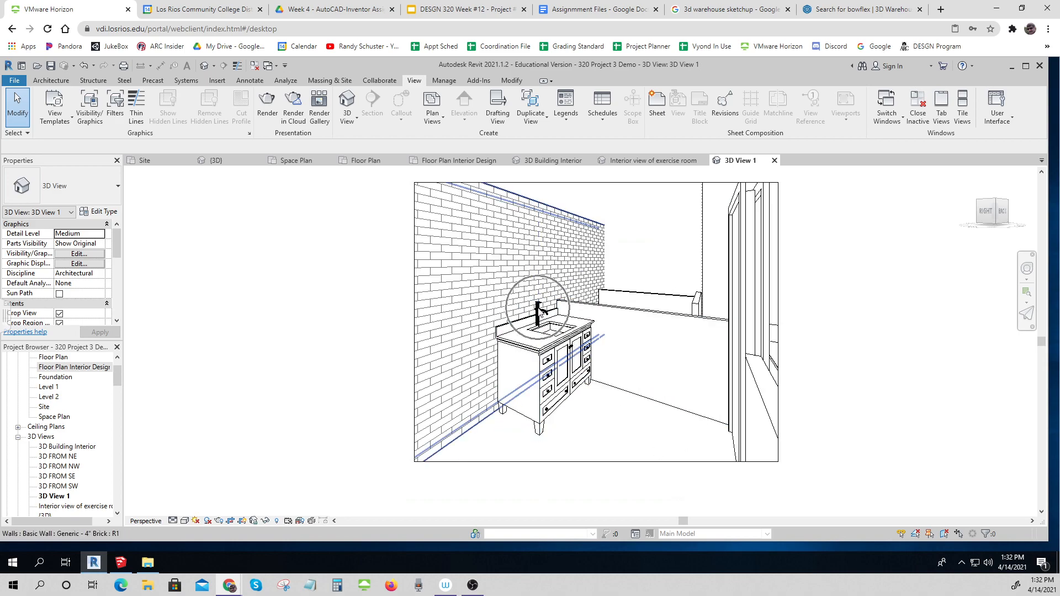
key("ctrl")
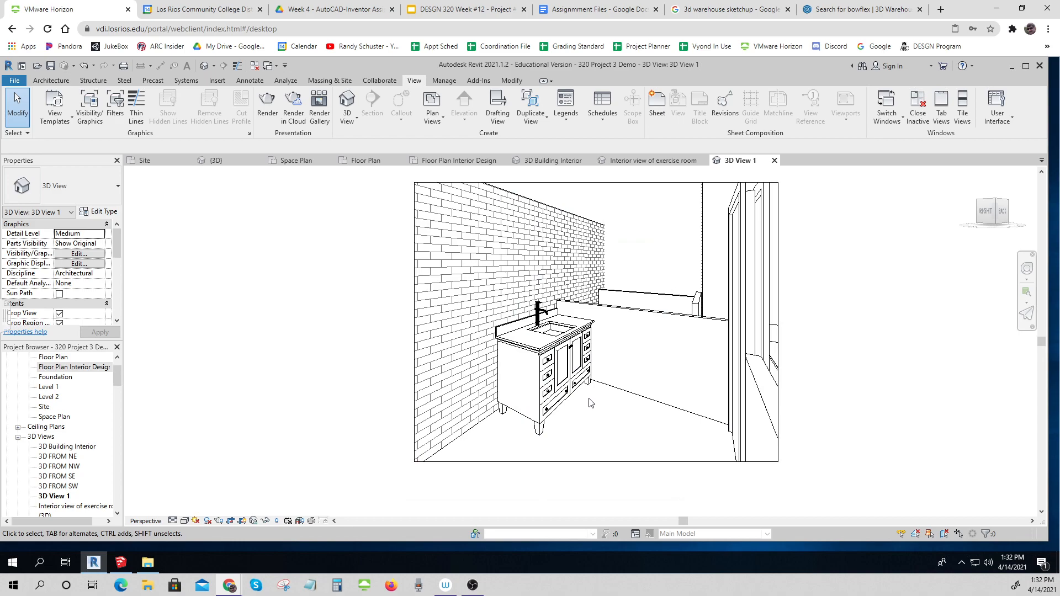
key("ctrl")
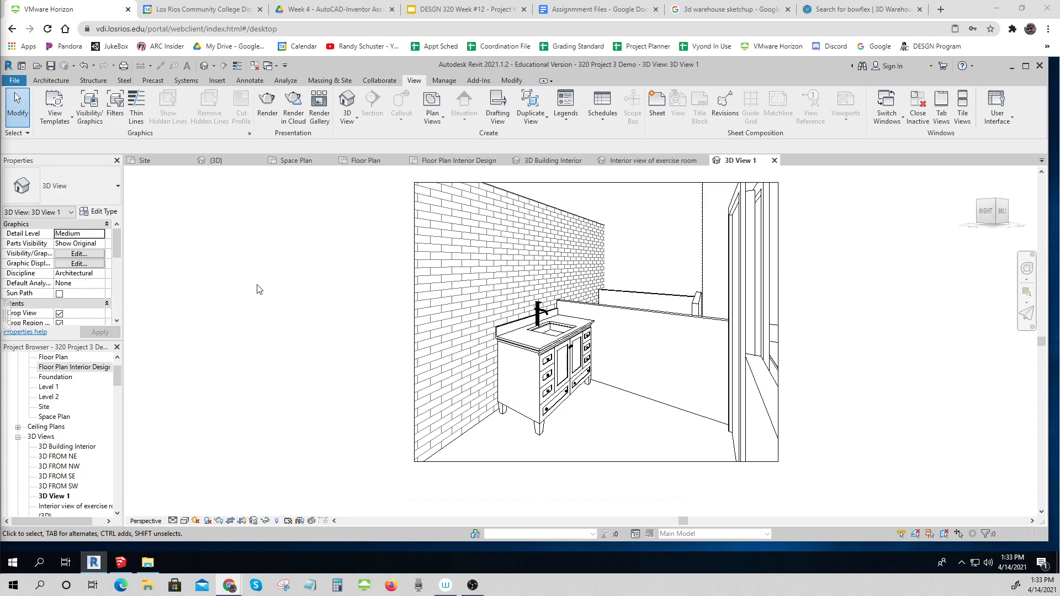
Return to the Floor Plan Interior Design view and delete the imported vanity from the bathroom.
scroll(258, 284, "down", 1)
left_click(77, 370)
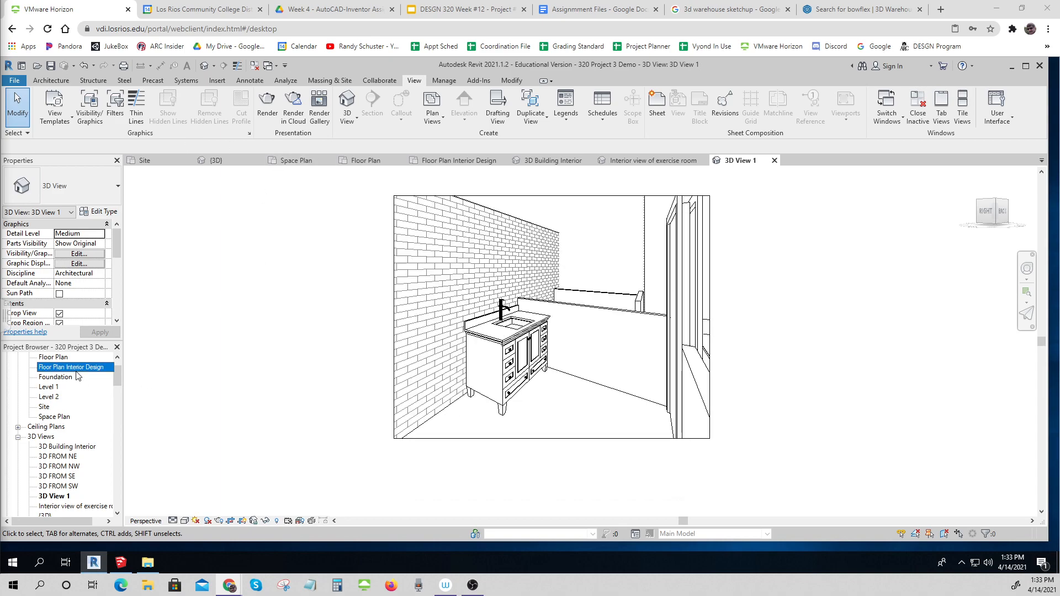
double_click(77, 369)
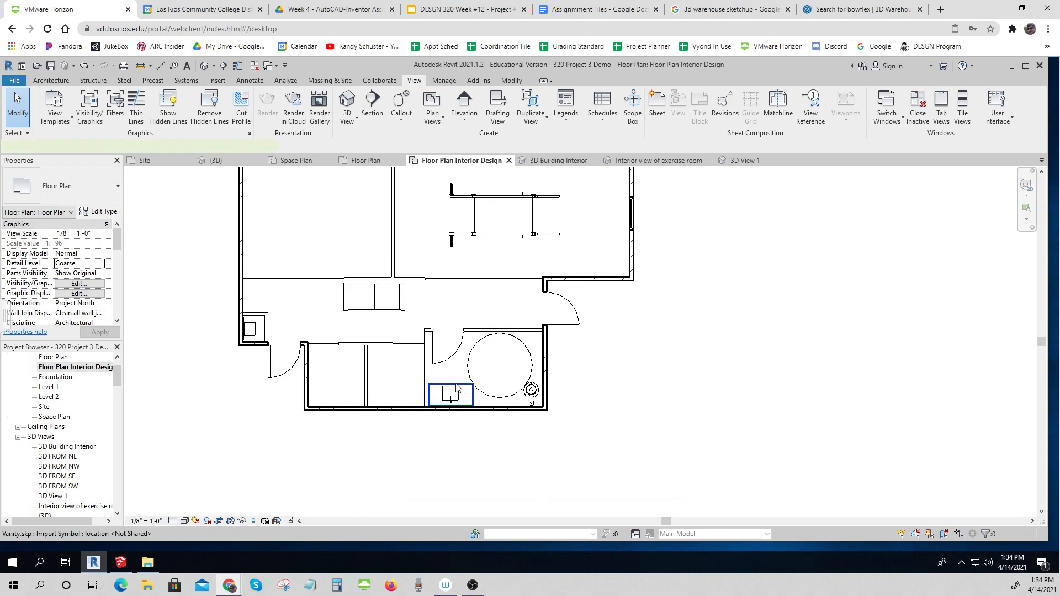
left_click(456, 388)
key("Delete")
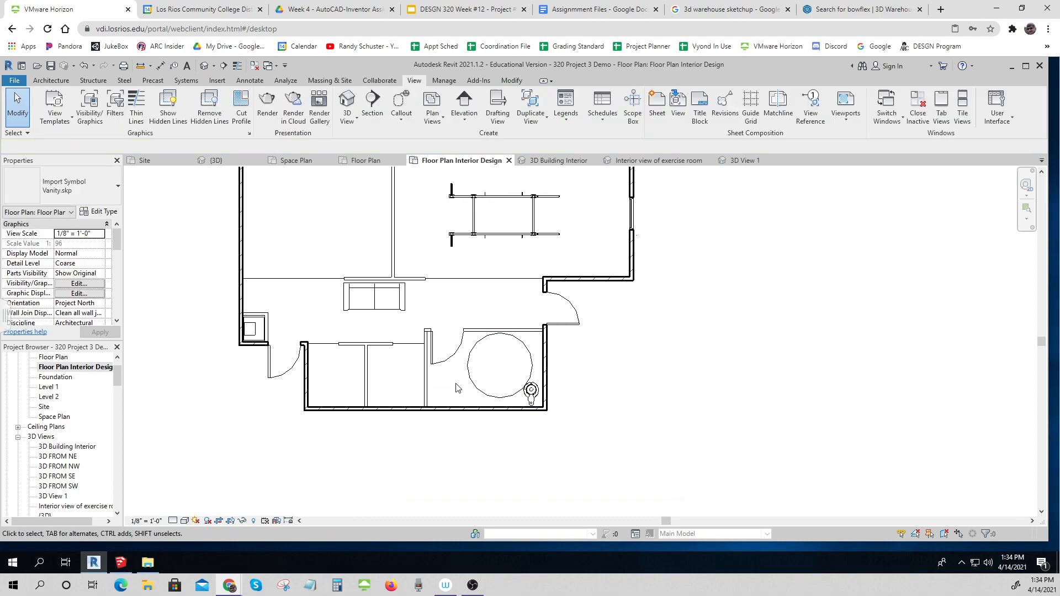
Start placing a plumbing fixture and begin loading a new family, going up to the English-Imperial library folder.
left_click(186, 80)
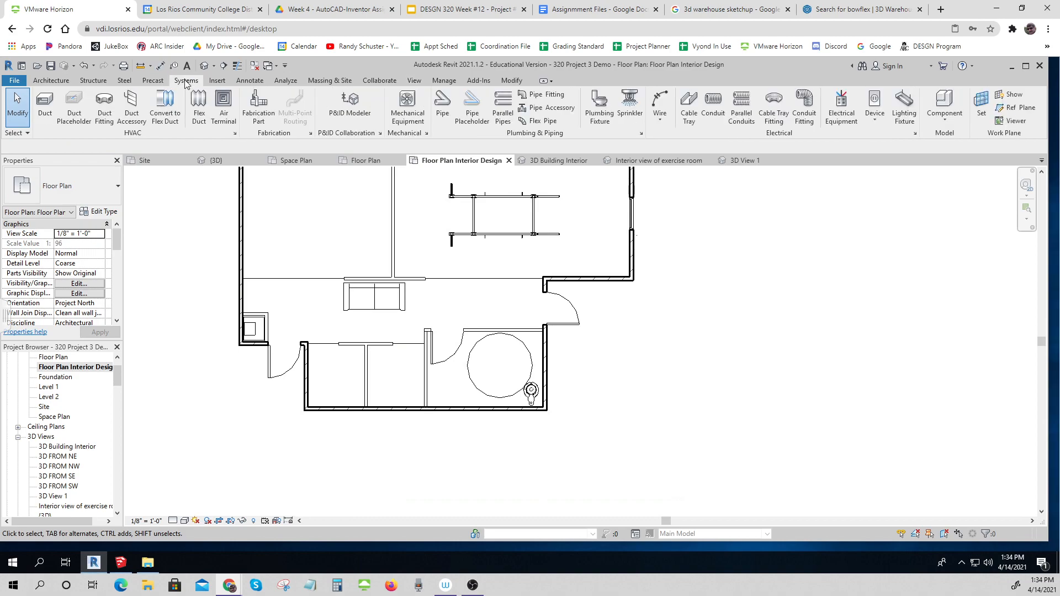
left_click(606, 105)
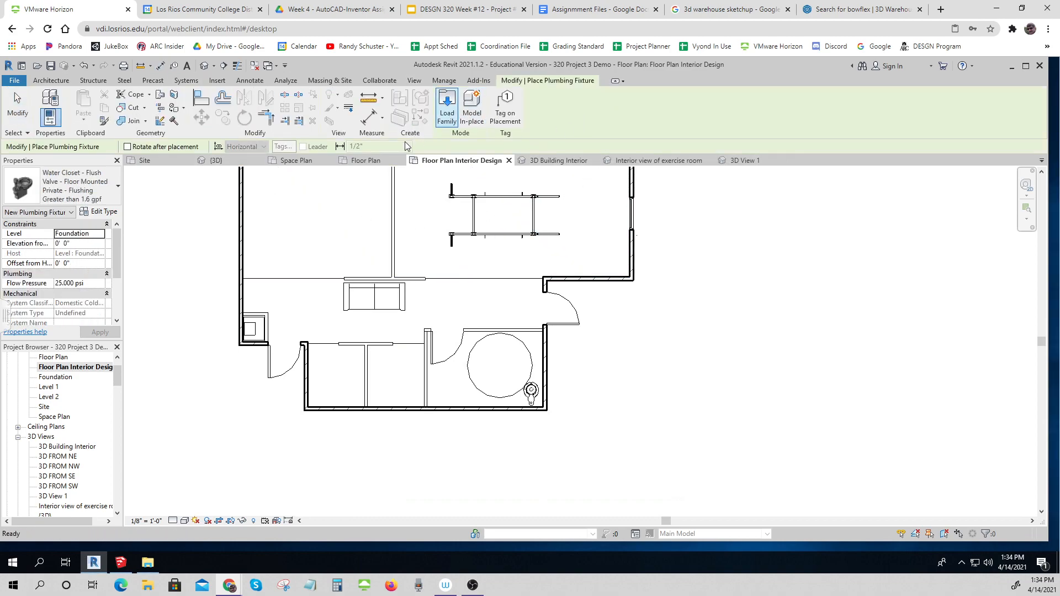
left_click(118, 187)
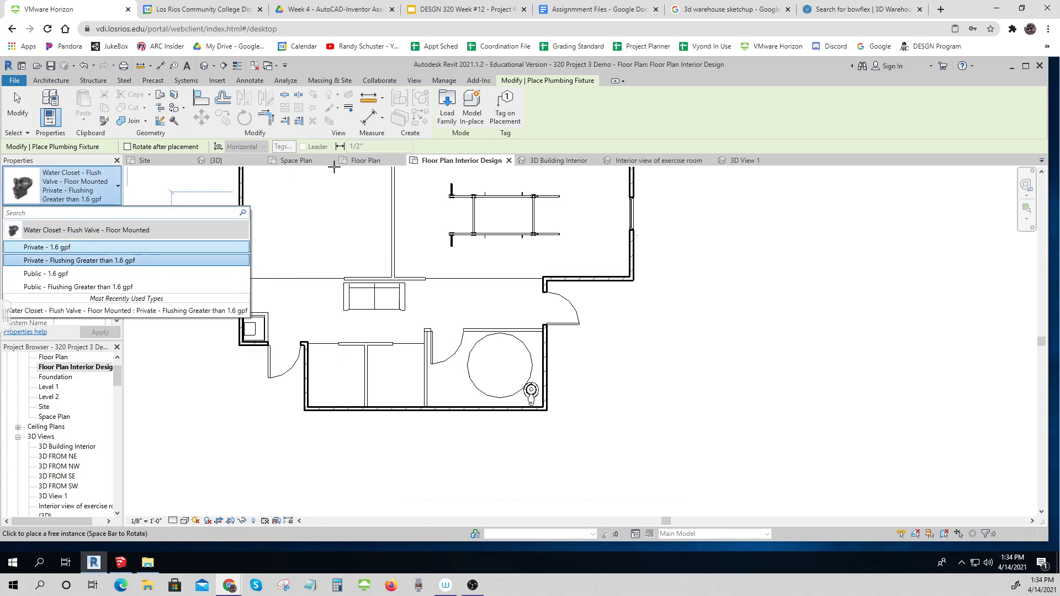
left_click(447, 110)
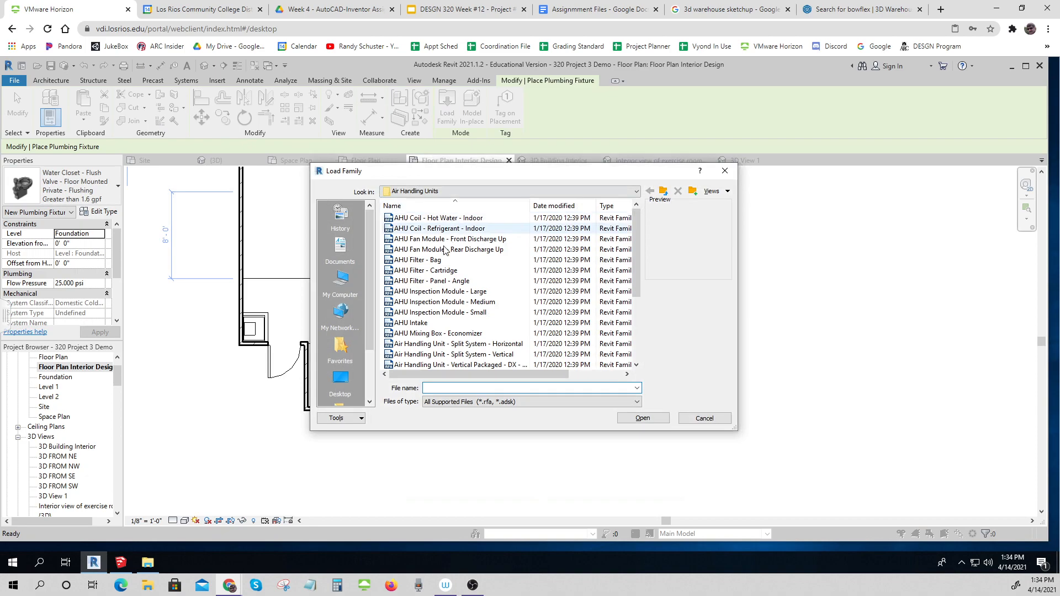
left_click(664, 191)
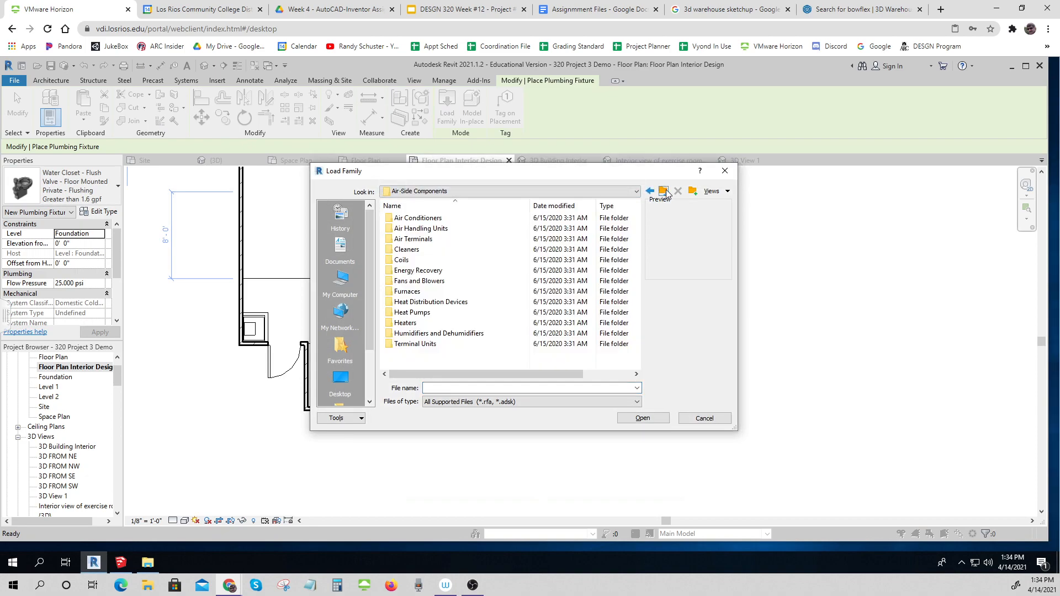
left_click(664, 191)
left_click(664, 191)
left_click(665, 192)
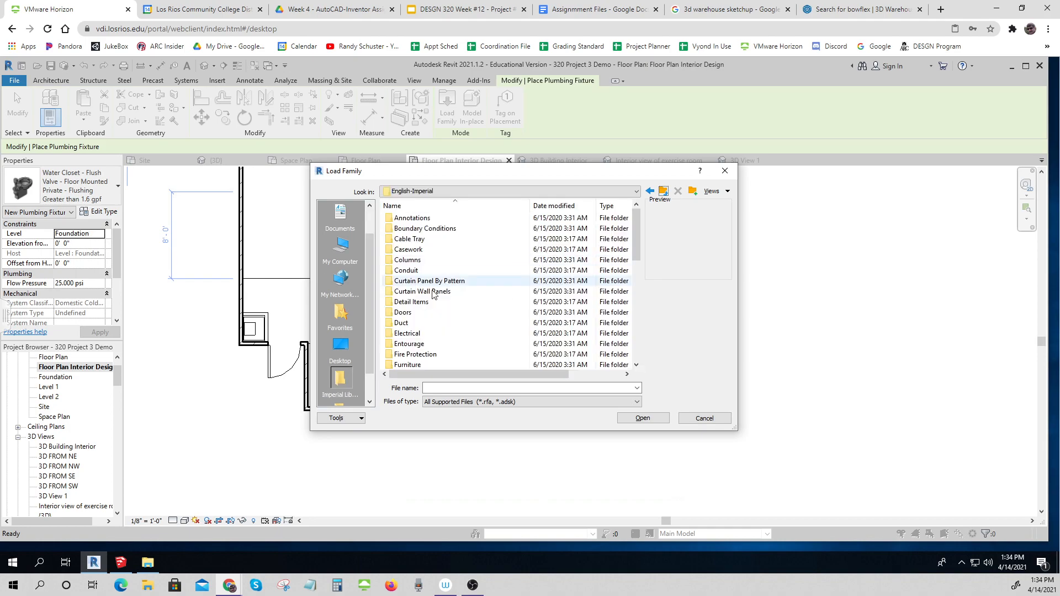
Load the Sink-Single-2D family from the library's Plumbing > Architectural > Fixtures > Sinks folder.
scroll(433, 280, "down", 5)
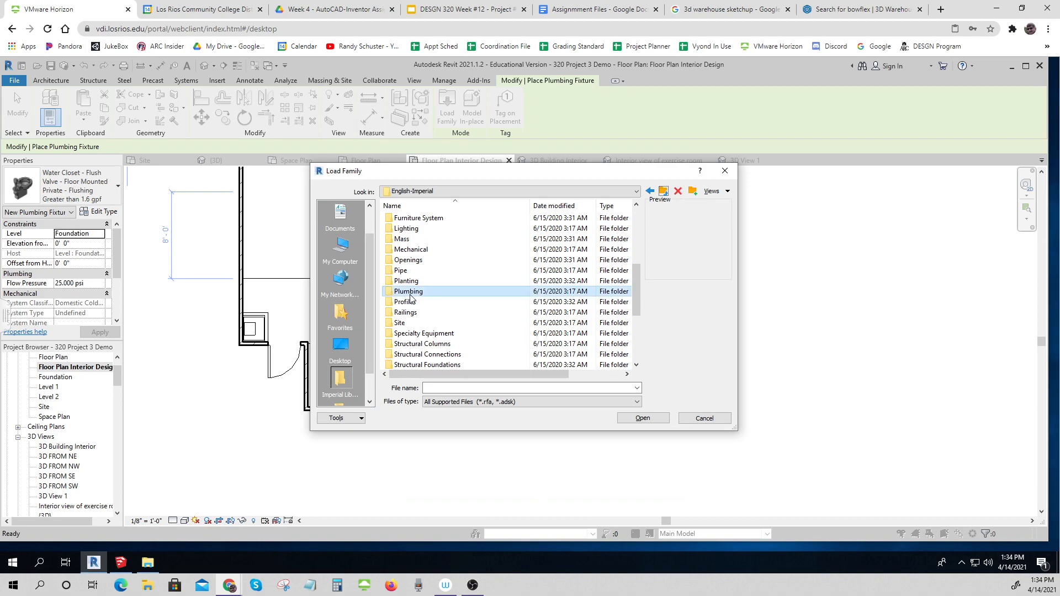
double_click(417, 288)
double_click(411, 218)
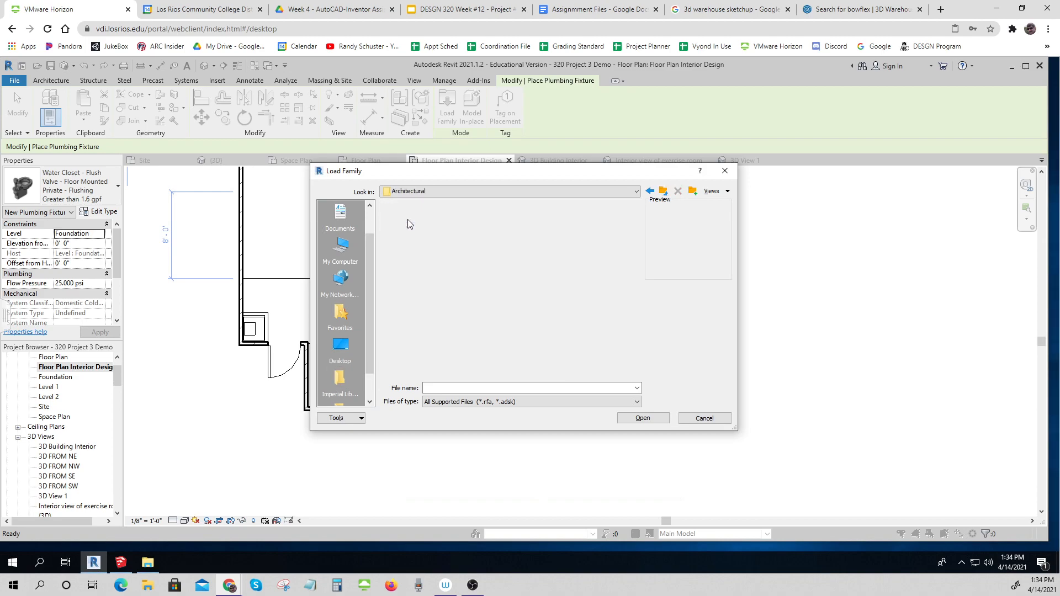
double_click(408, 229)
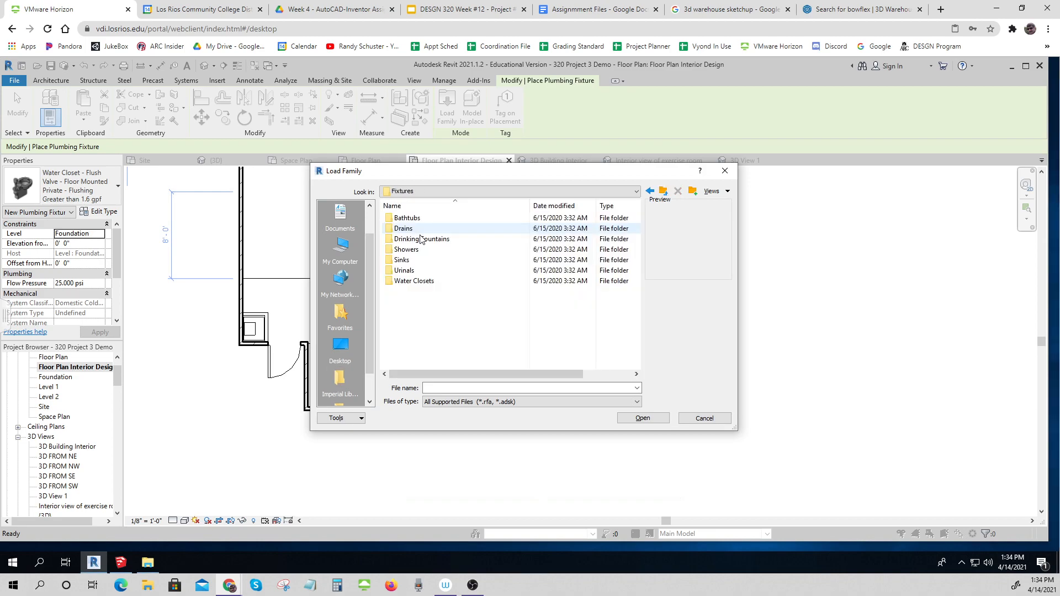
double_click(404, 263)
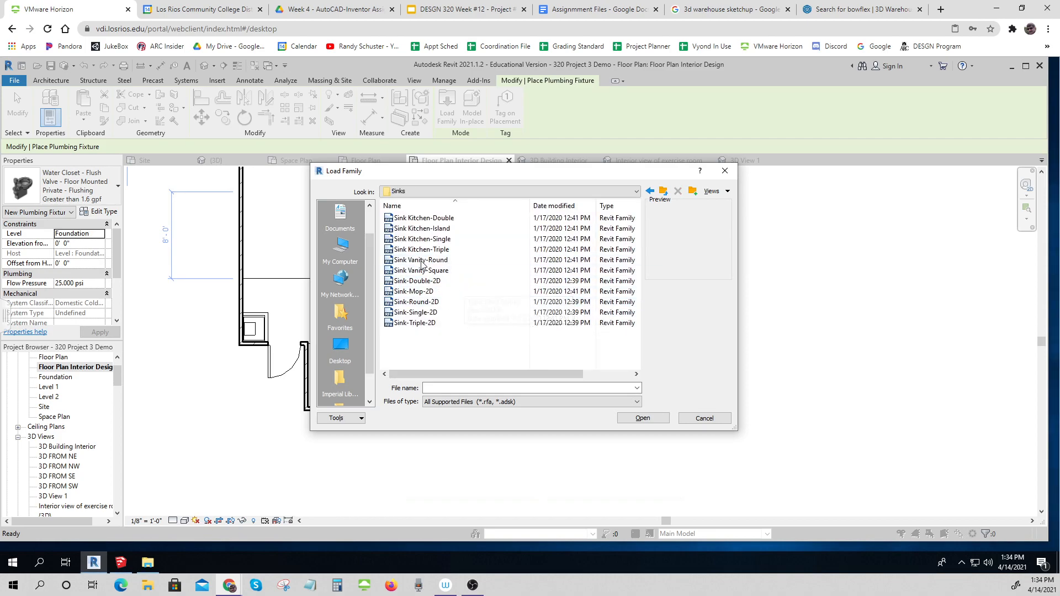
left_click(413, 313)
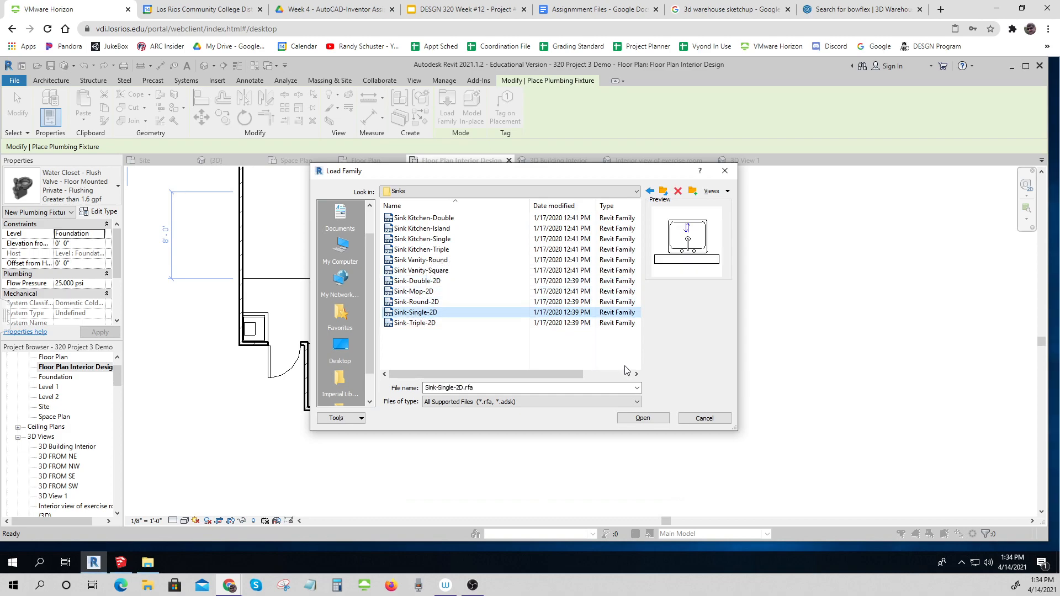
left_click(648, 419)
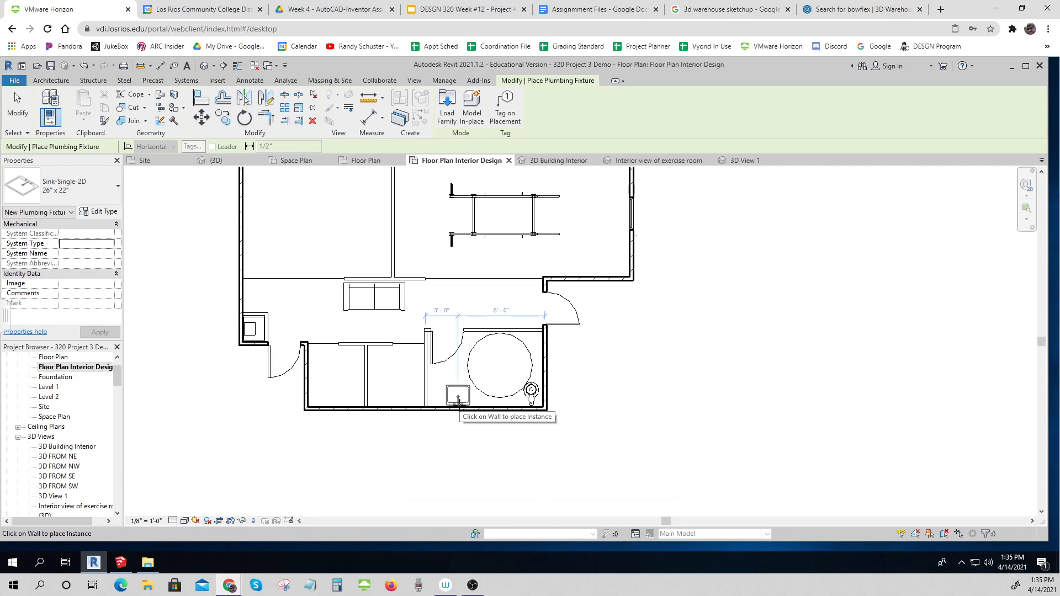
Place the 26" x 22" sink on the bathroom's lower exterior wall, 3'-0" from the partition beside the door, and check it in 3D View 1.
left_click(458, 402)
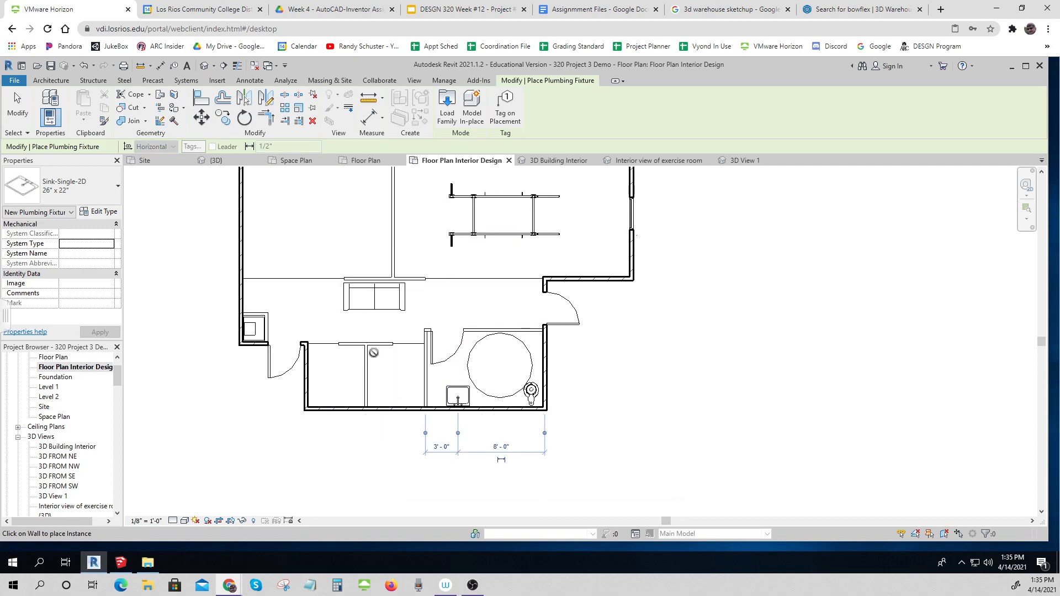
key("Escape")
key("Escape")
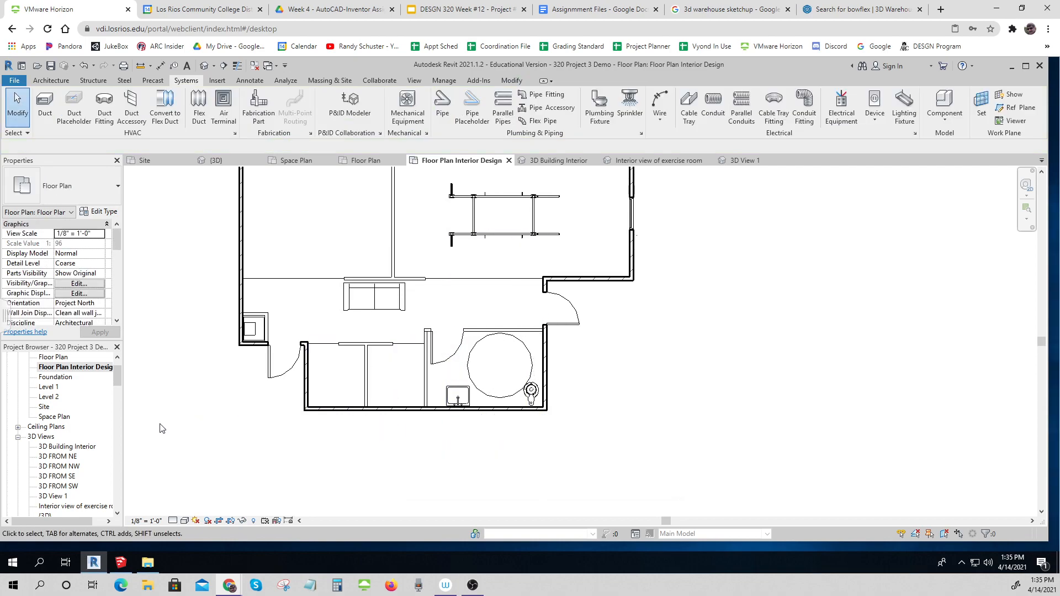
scroll(76, 441, "down", 1)
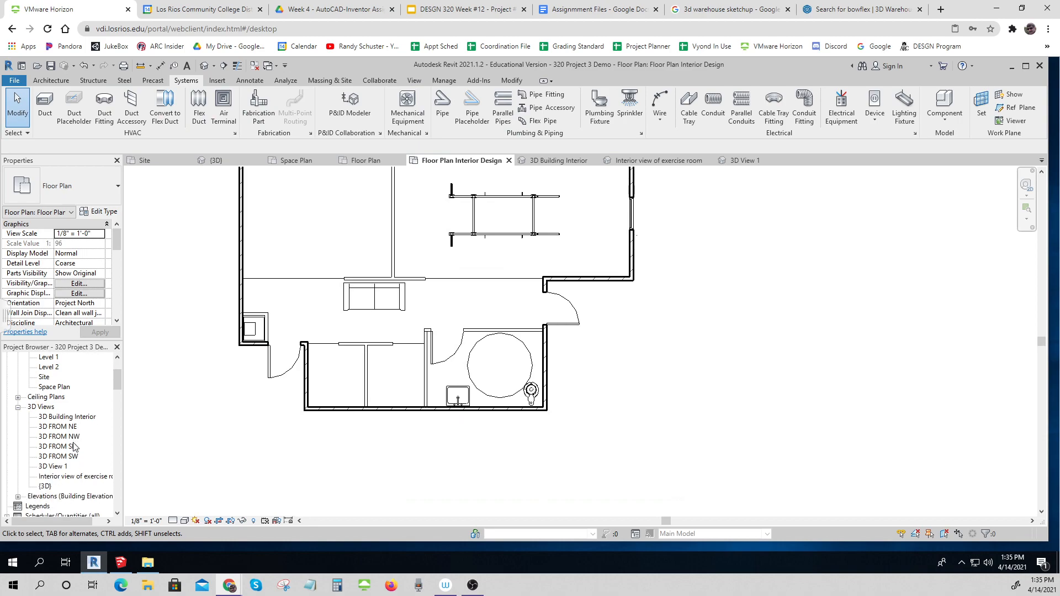
double_click(54, 467)
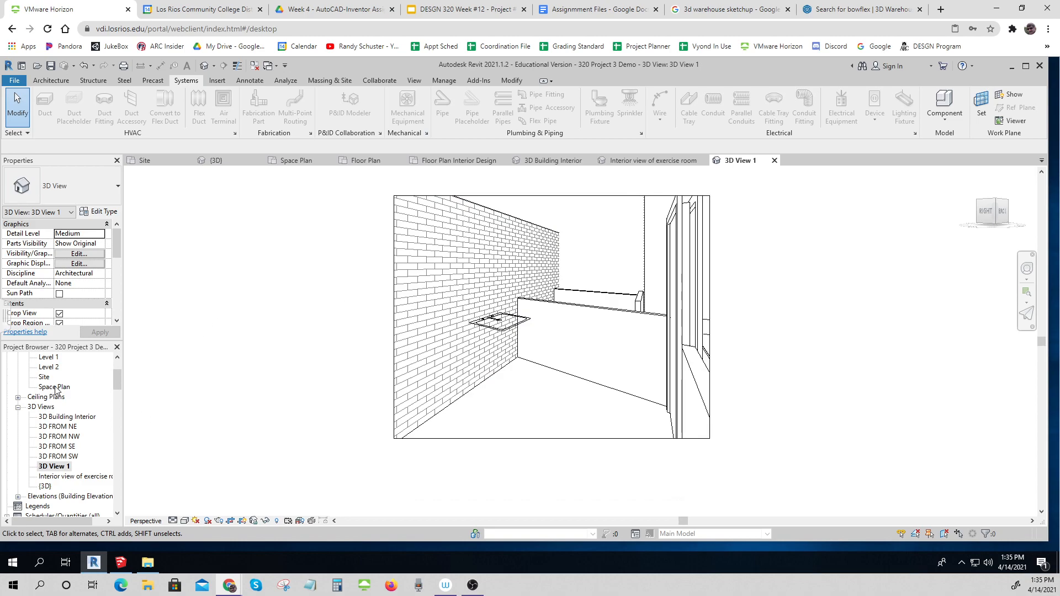
Return to the Floor Plan Interior Design view and delete the single sink from the bathroom.
scroll(61, 381, "up", 1)
scroll(77, 397, "up", 1)
double_click(78, 387)
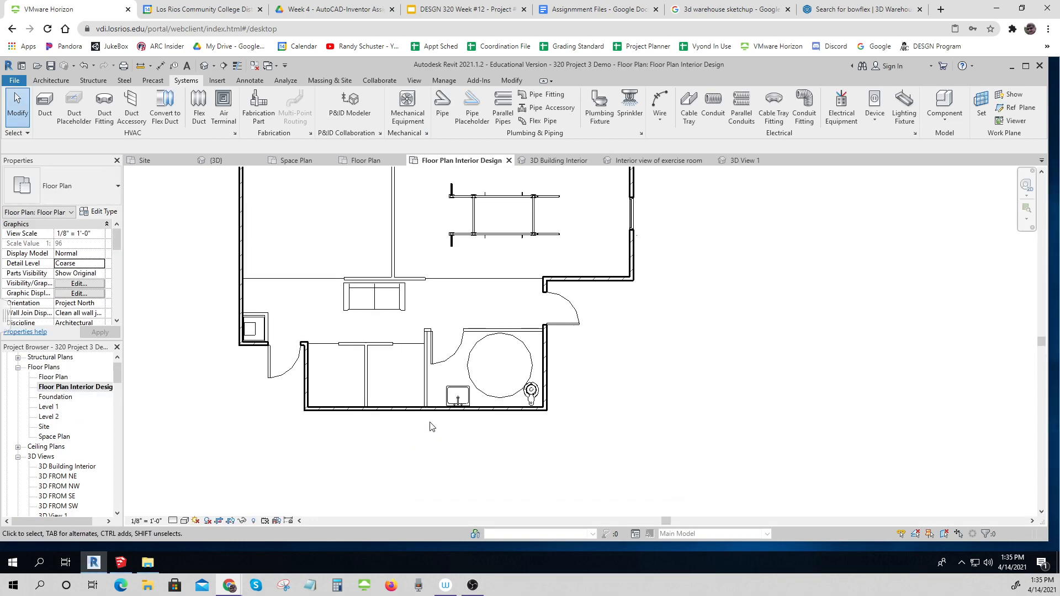
left_click(450, 393)
key("Delete")
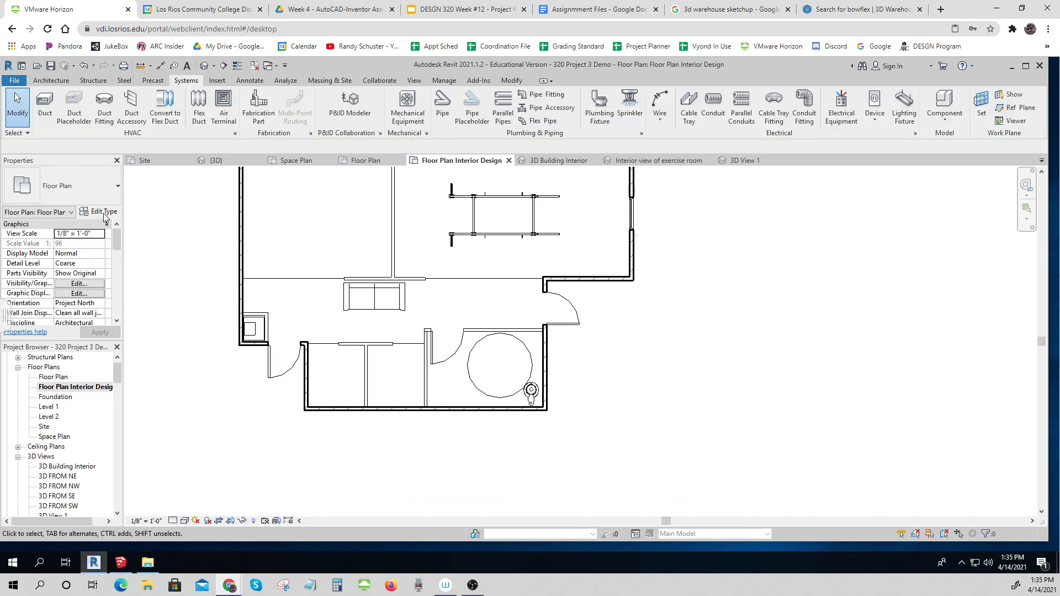
Start placing a plumbing fixture and load the Lavatory - Wall Mounted family from Plumbing > MEP > Fixtures > Lavatories.
left_click(598, 107)
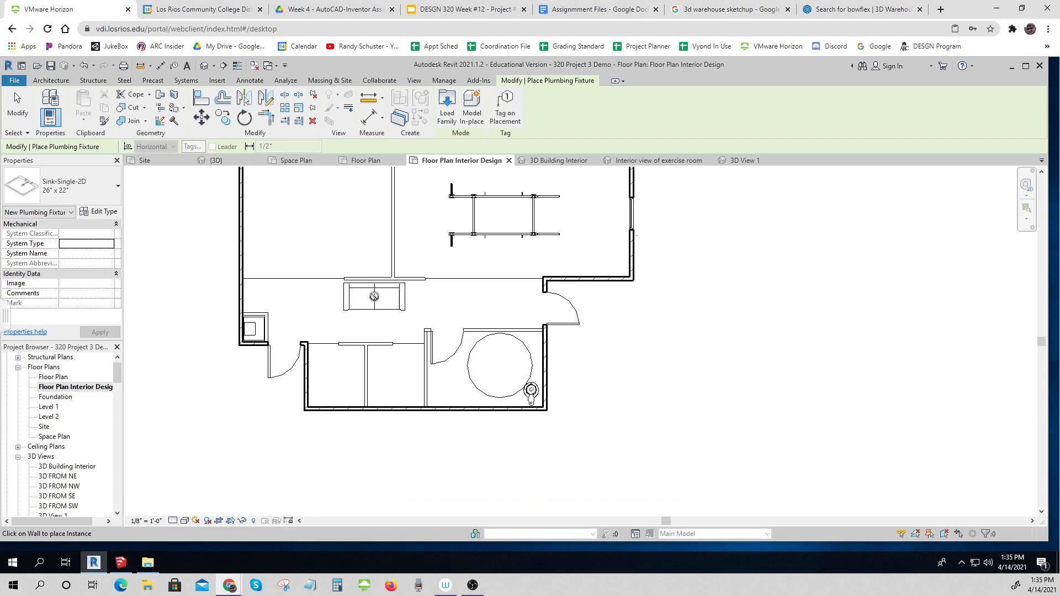
left_click(447, 105)
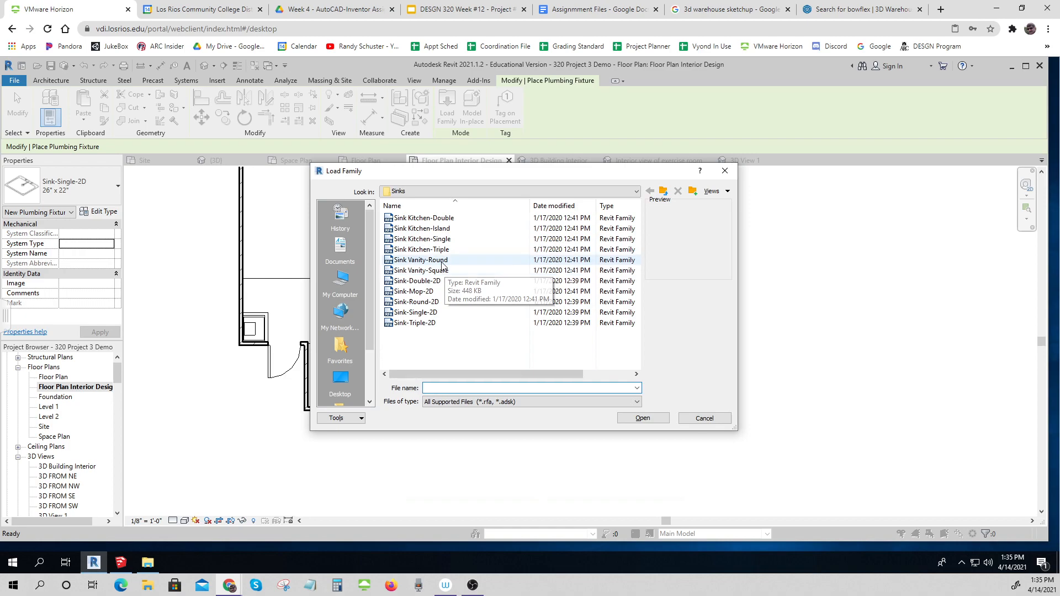
left_click(664, 193)
left_click(664, 192)
left_click(664, 192)
double_click(403, 228)
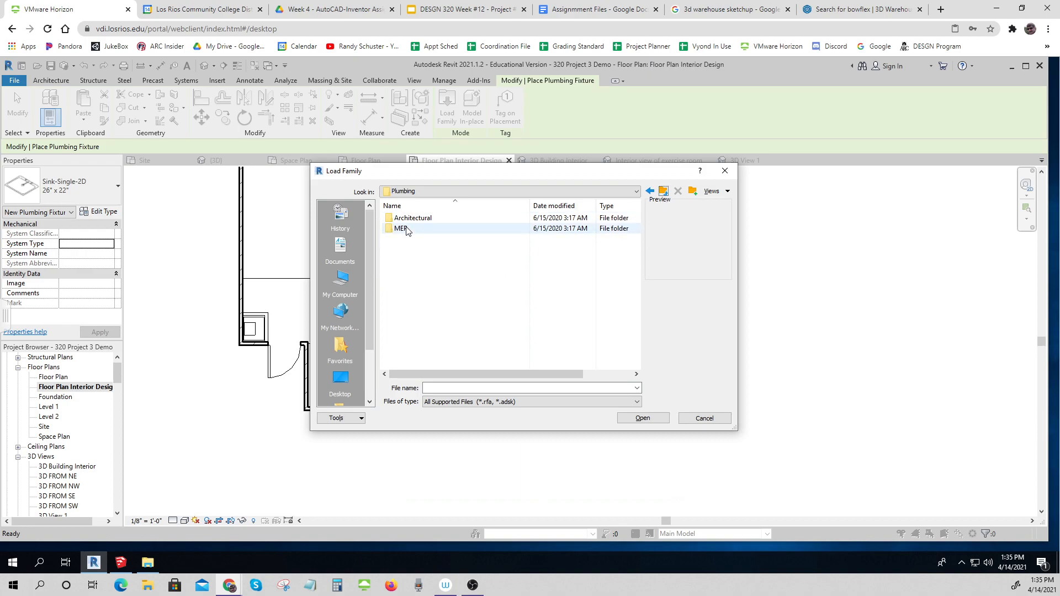
double_click(418, 231)
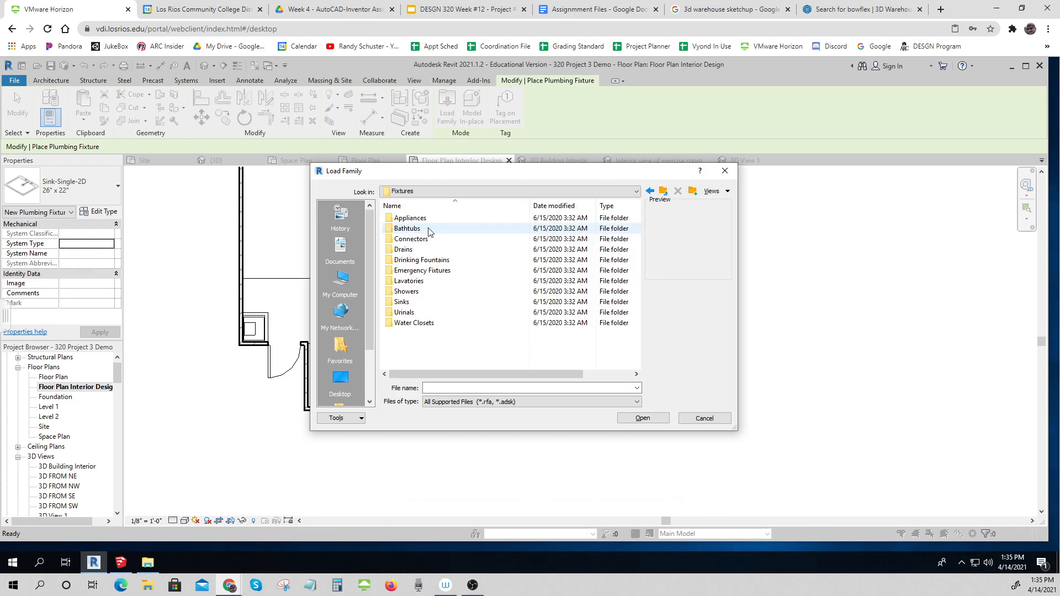
left_click(415, 283)
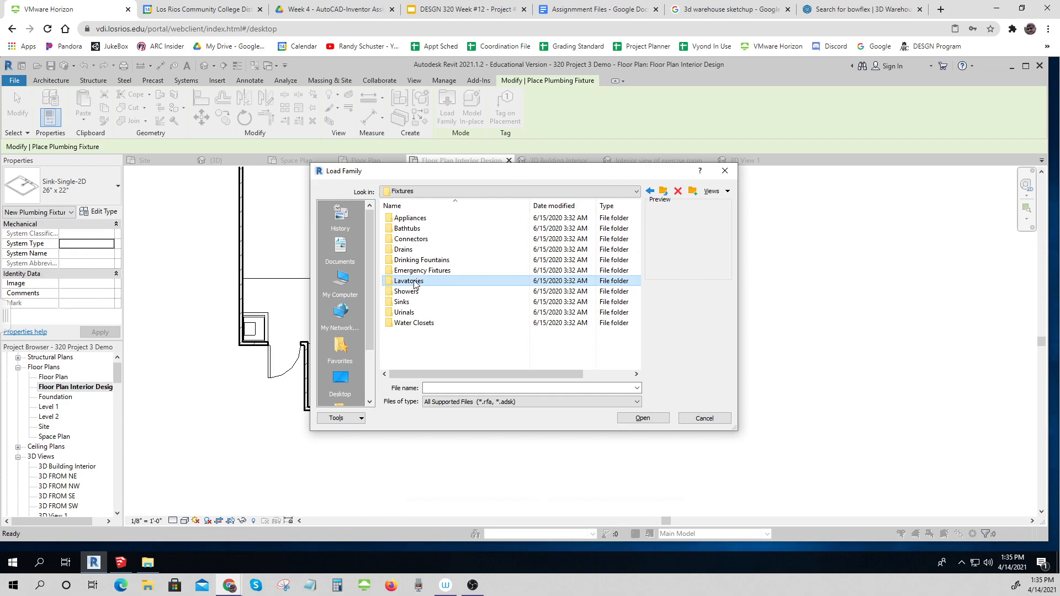
double_click(416, 282)
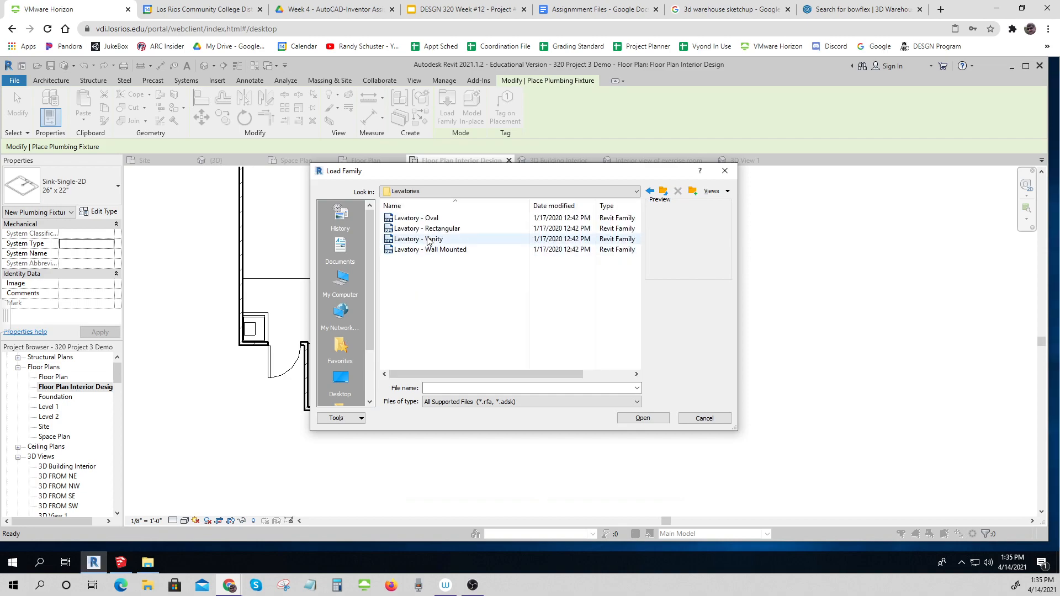
left_click(456, 250)
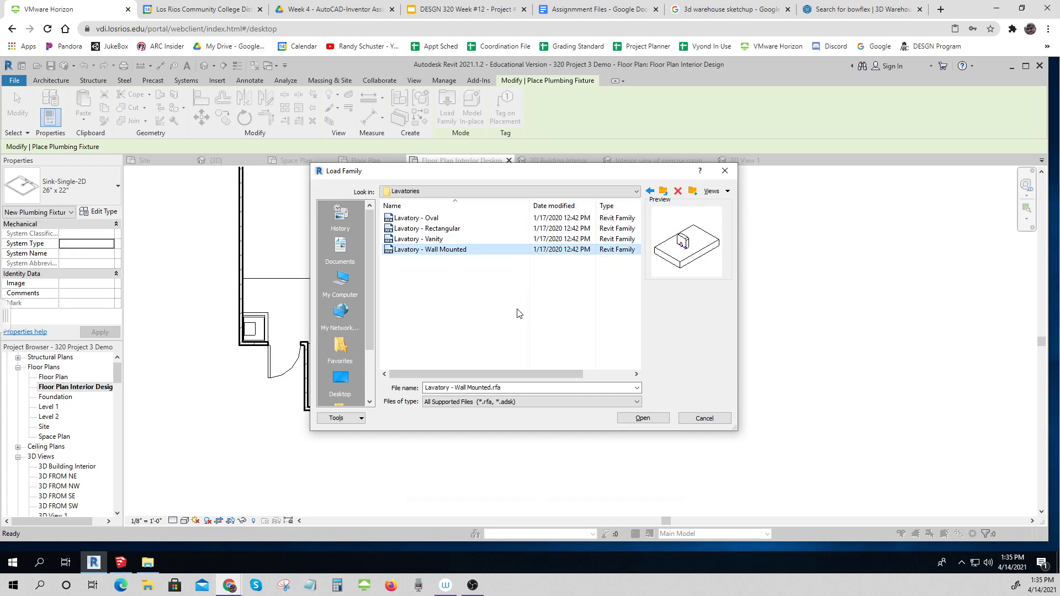
left_click(637, 419)
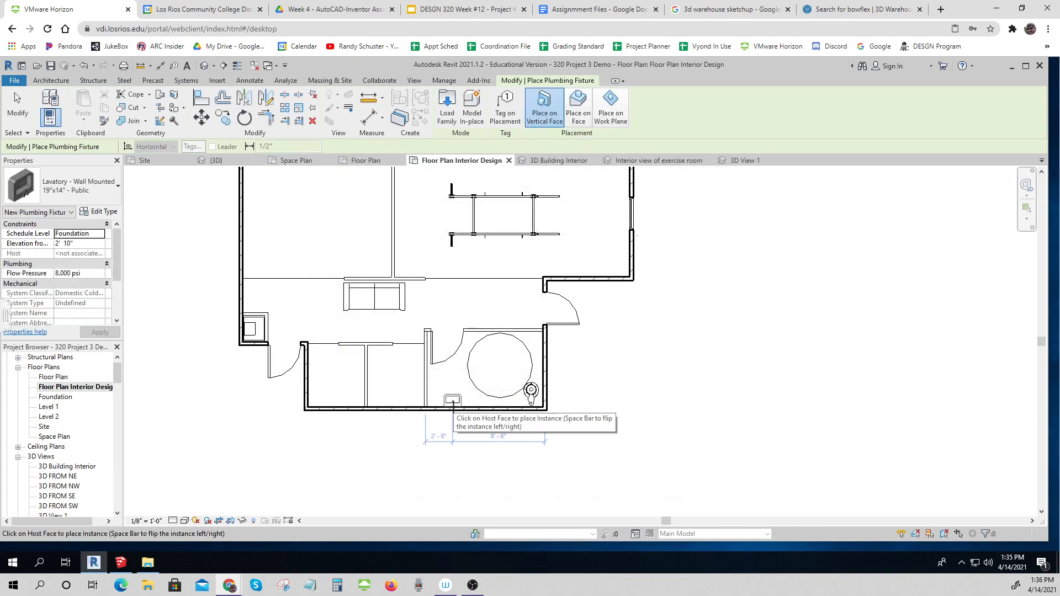
Place the 19"x14" - Public lavatory on the bathroom's lower exterior wall, 2'-6" from the partition, and check it in 3D View 1.
left_click(453, 404)
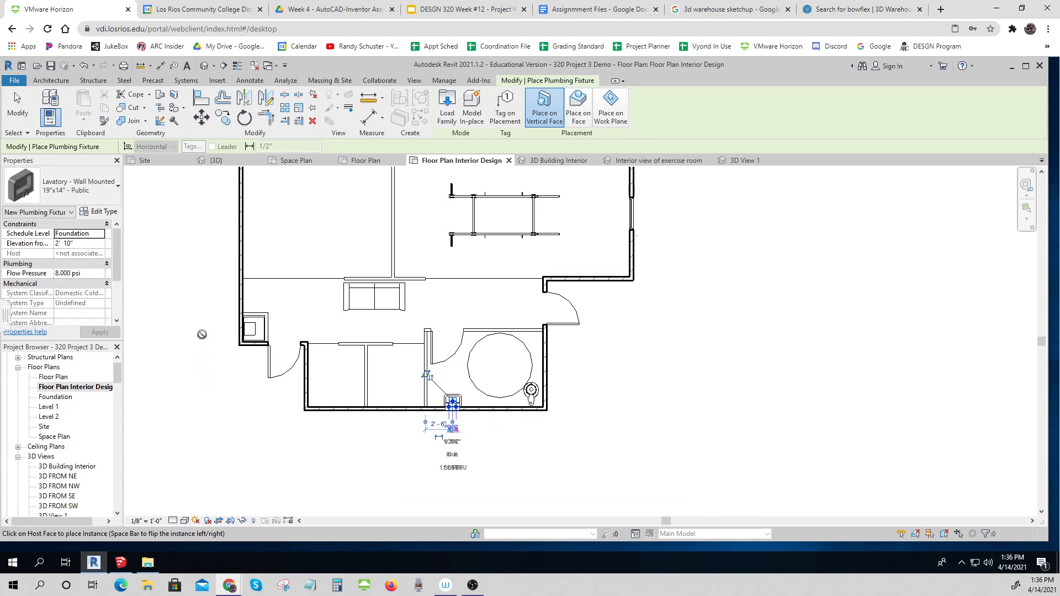
key("Escape")
key("Escape")
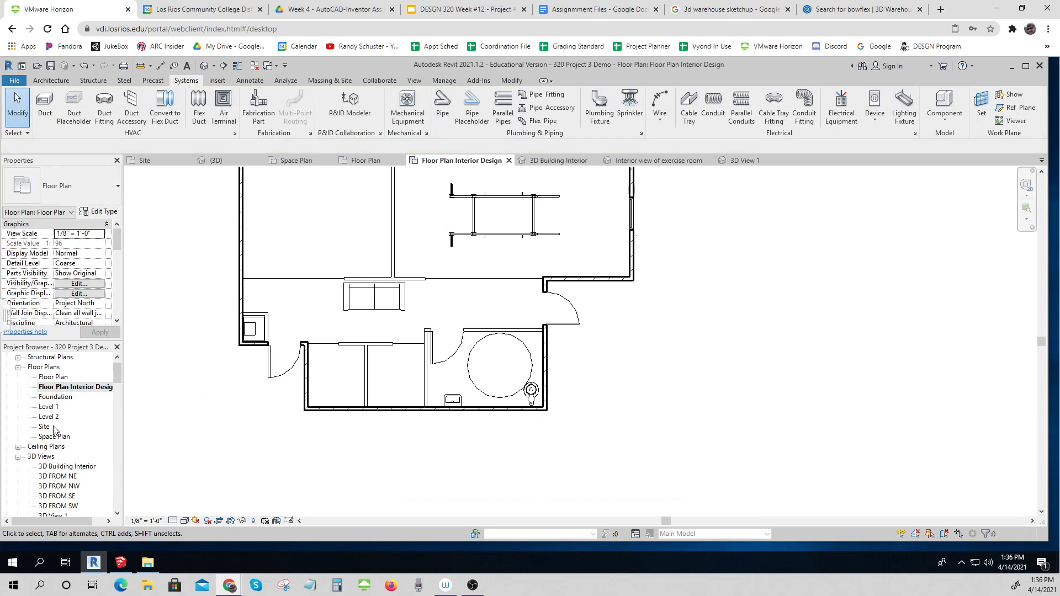
scroll(57, 433, "down", 1)
scroll(59, 468, "down", 1)
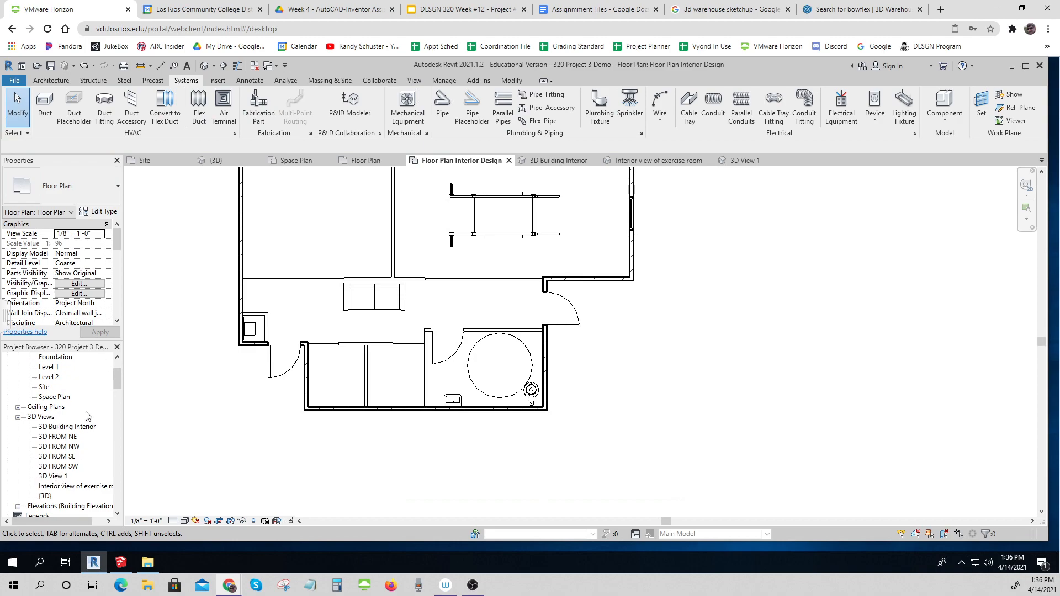
double_click(54, 476)
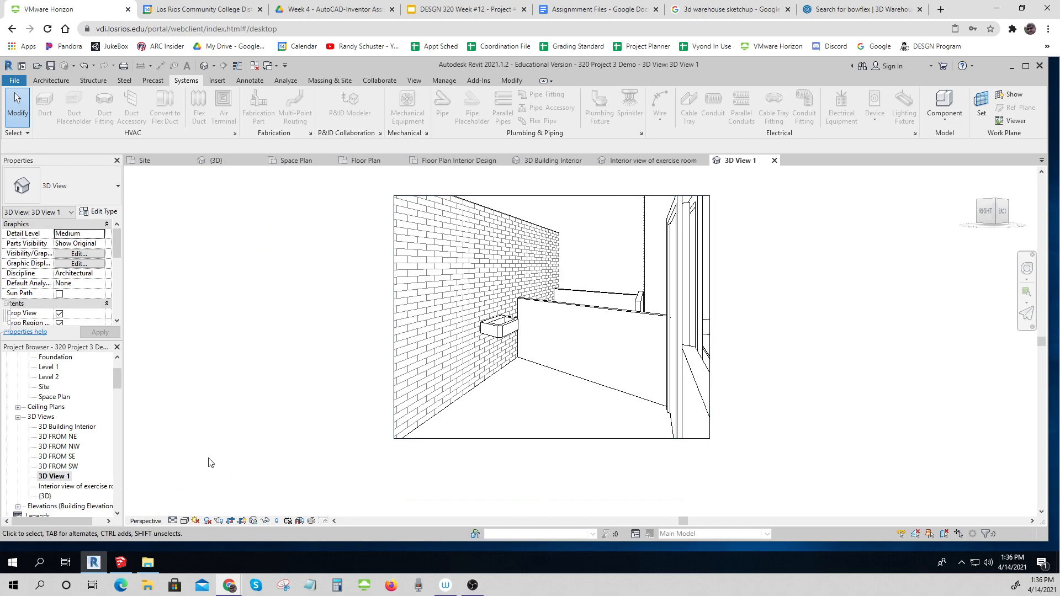
Minimize Revit, open Google Chrome on the virtual desktop, search for "3d warehouse sketchup" and open the 3D Warehouse site.
left_click(1013, 68)
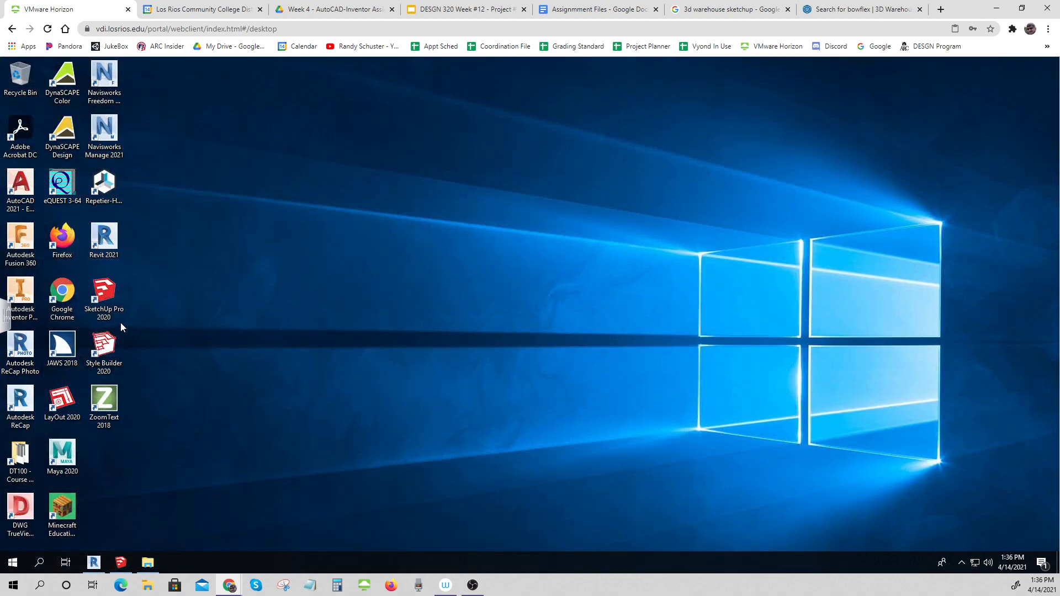
left_click(62, 298)
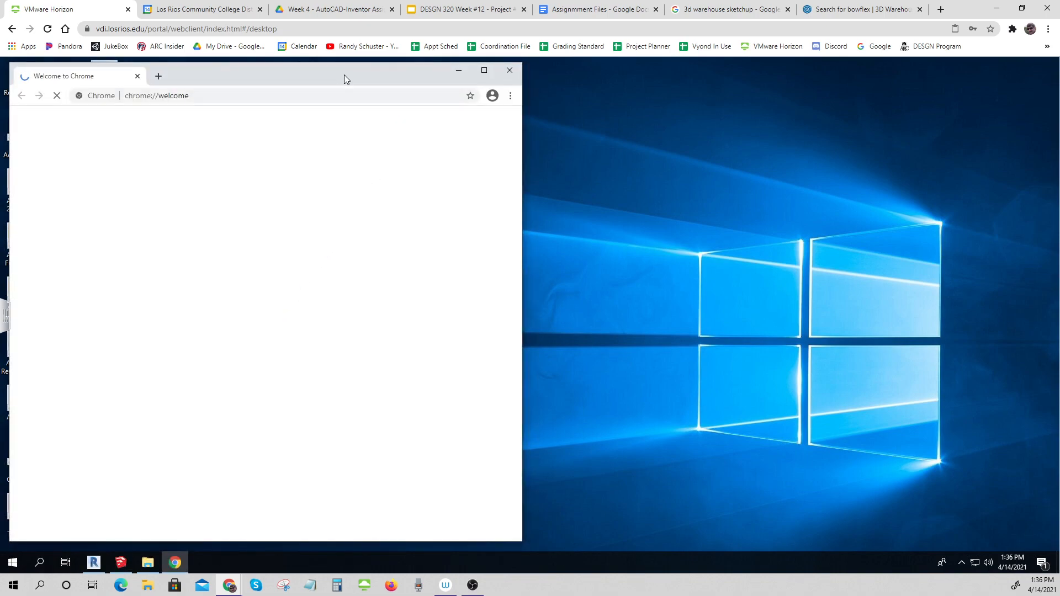
left_click_drag(344, 75, 595, 81)
left_click(486, 104)
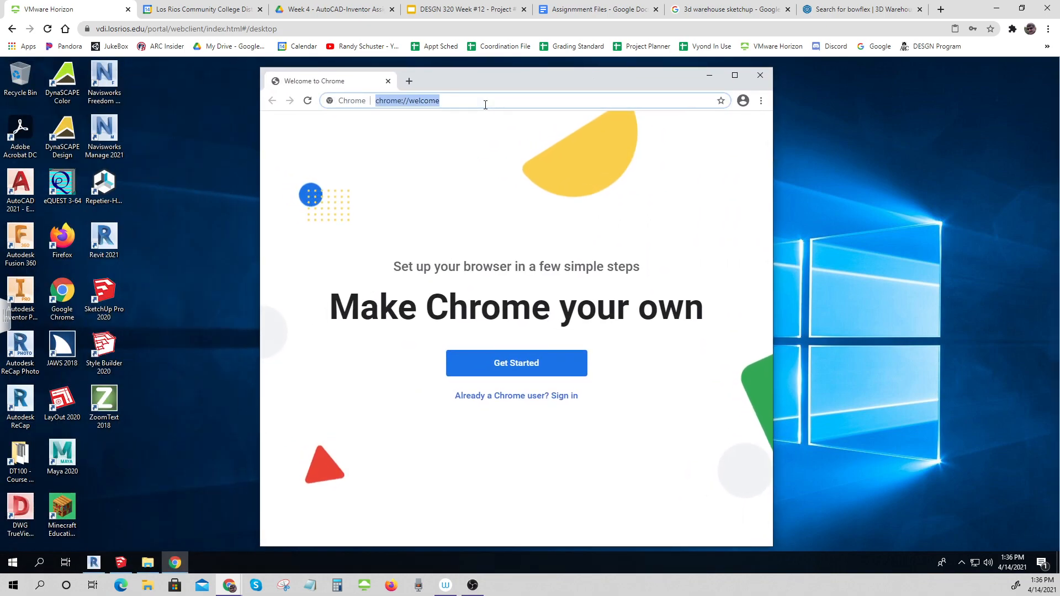
type("3d warehouse")
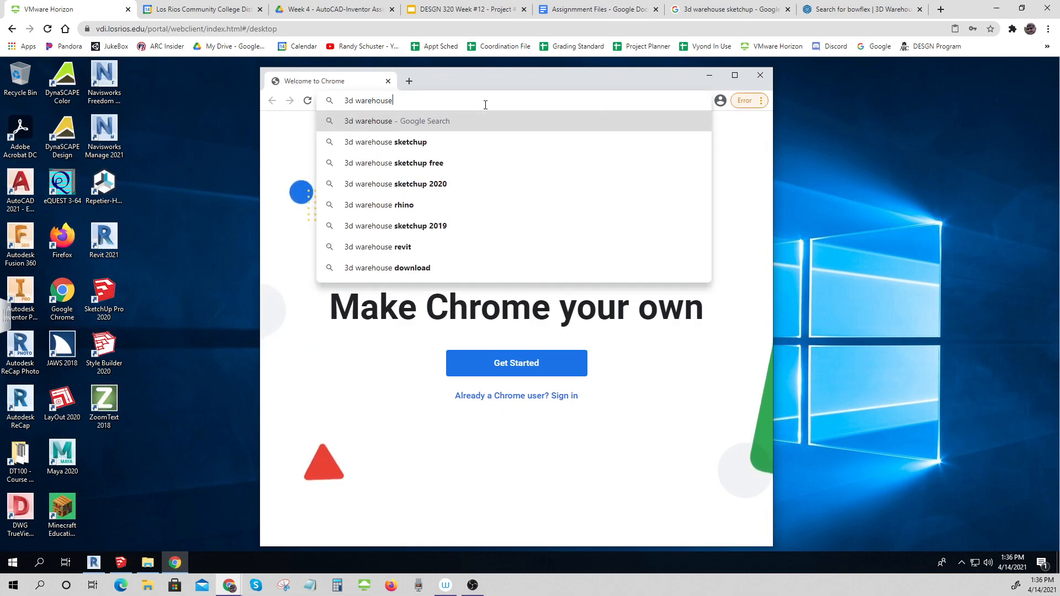
left_click(383, 145)
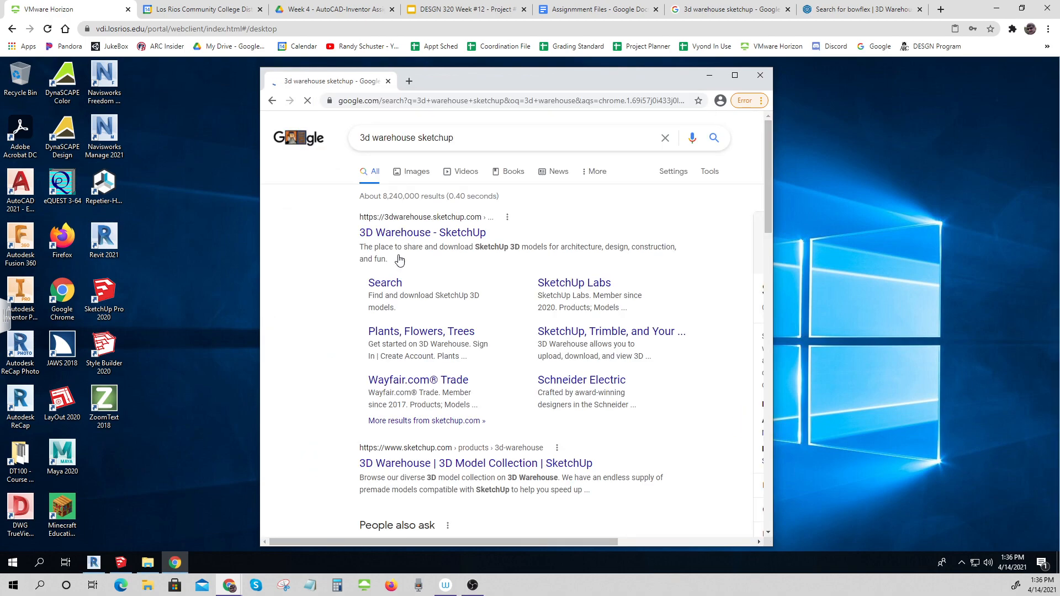
left_click(402, 234)
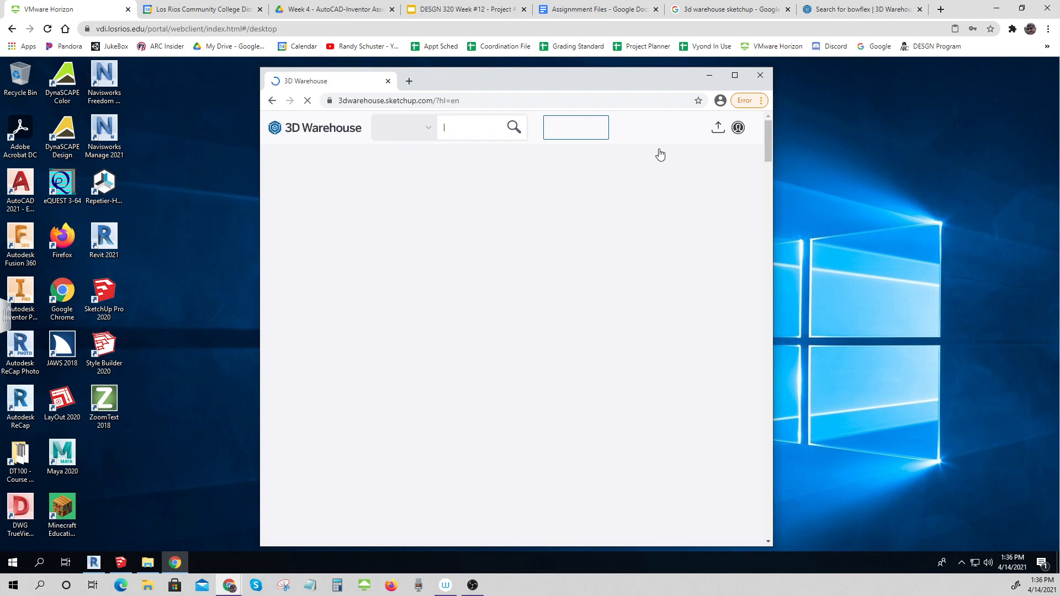
mouse_move(734, 132)
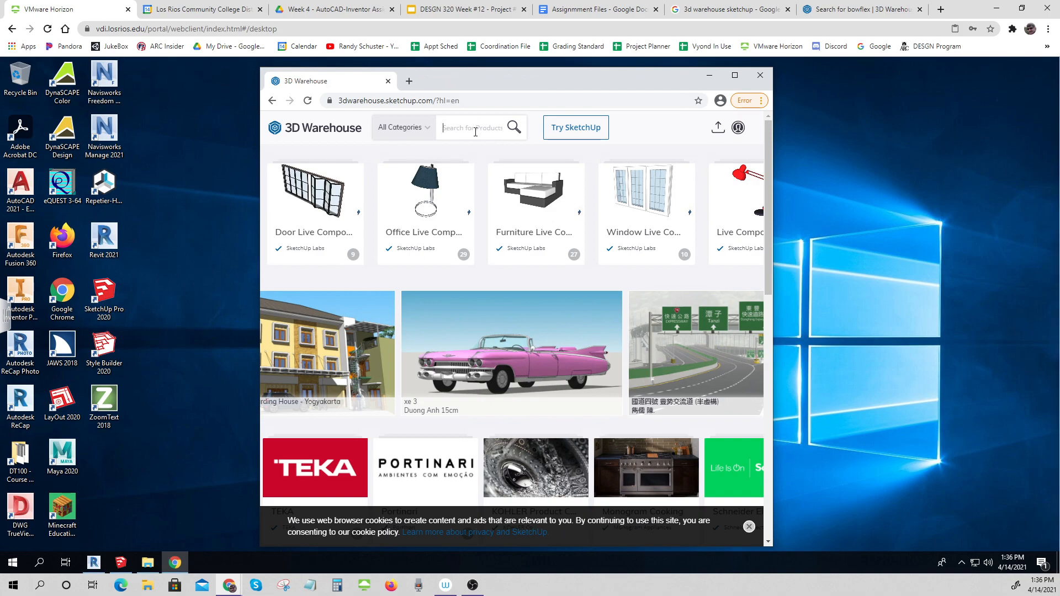
Open revitcity.com in a new browser tab and look through its home page.
left_click(409, 81)
type("revit")
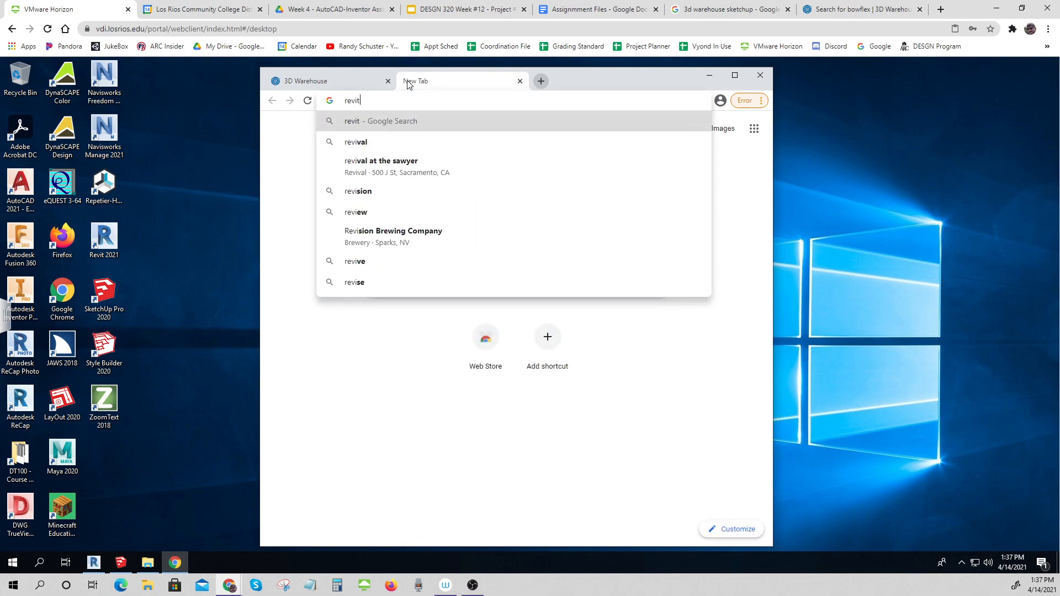
type("city.com")
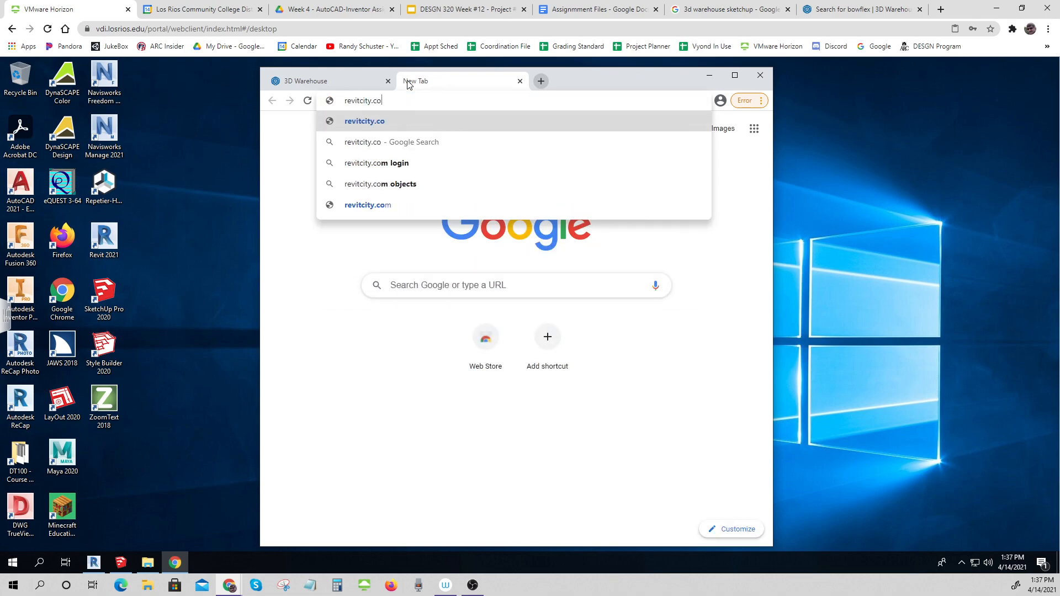
key("Return")
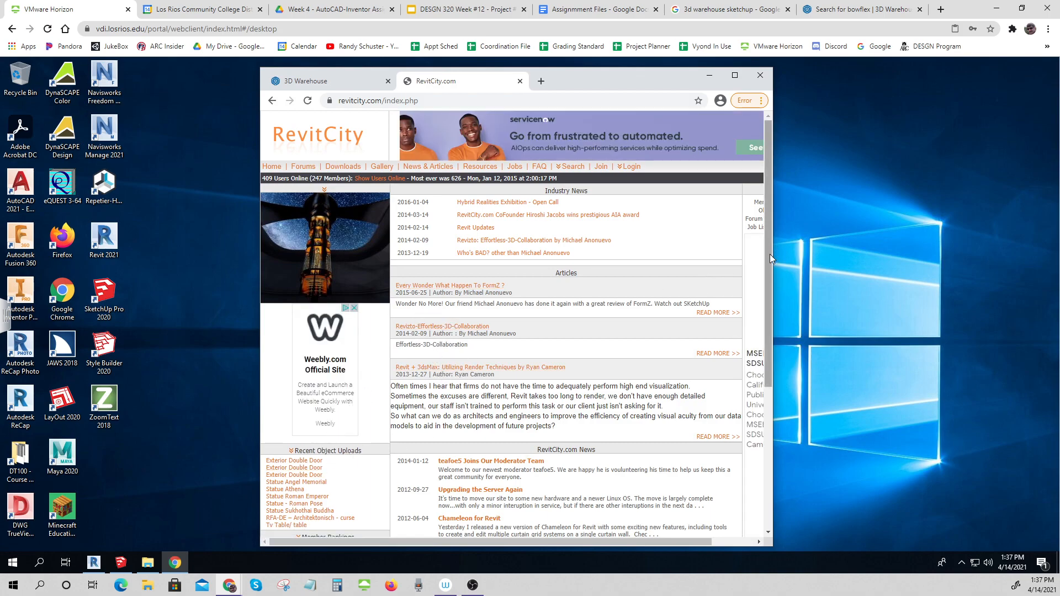
scroll(503, 349, "down", 3)
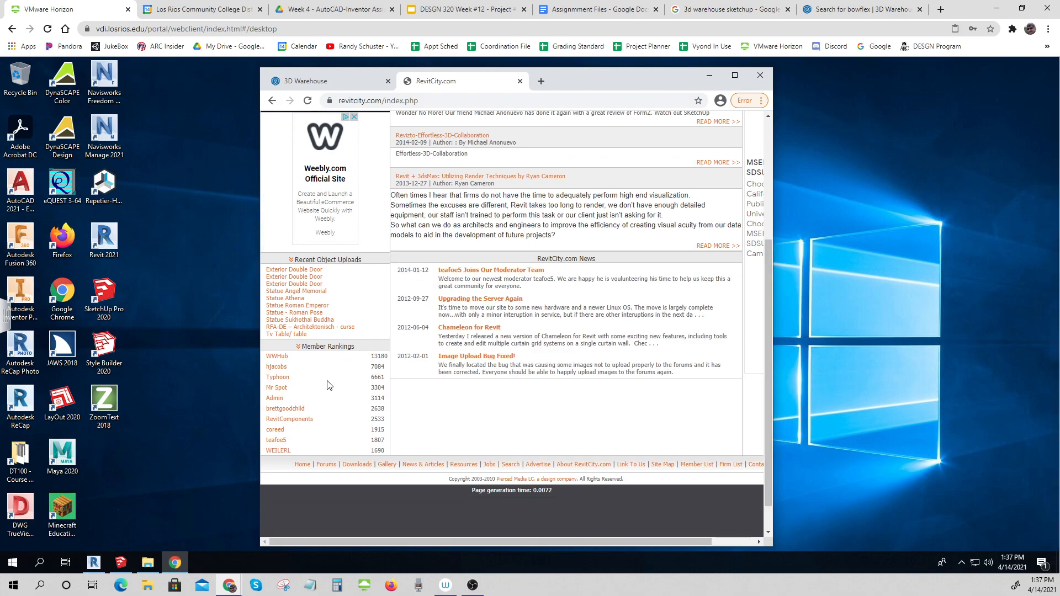
Open RevitCity's Downloads section and browse the objects in the 22 - Plumbing category.
scroll(407, 253, "up", 3)
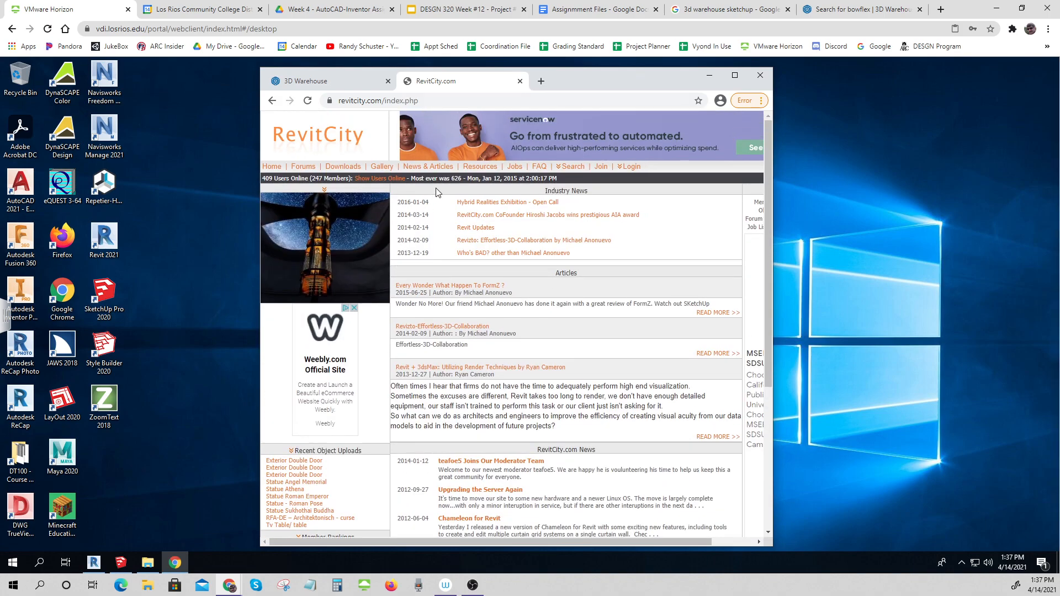
left_click(343, 172)
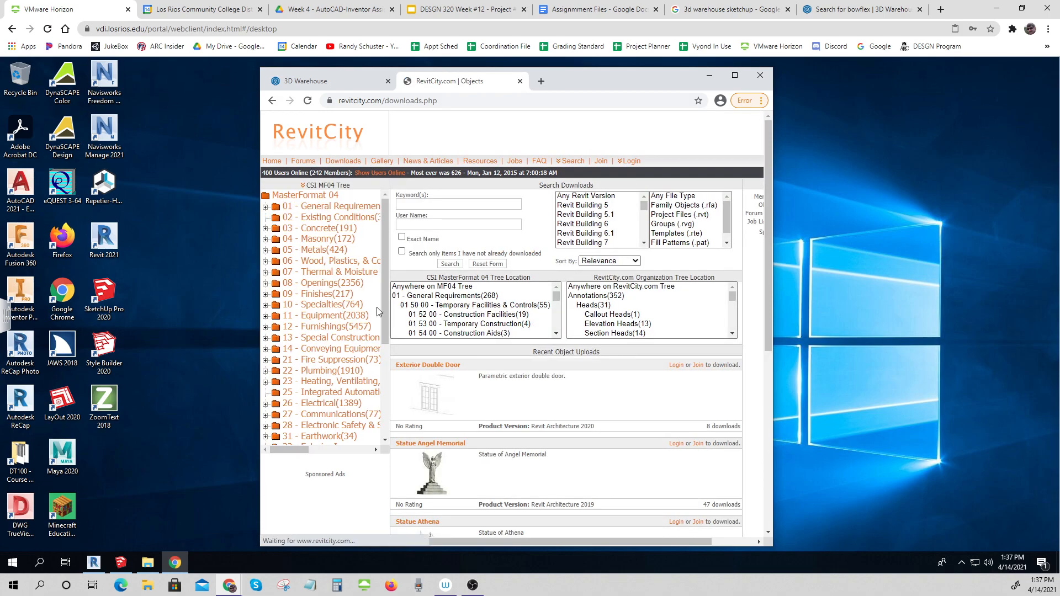
left_click(308, 208)
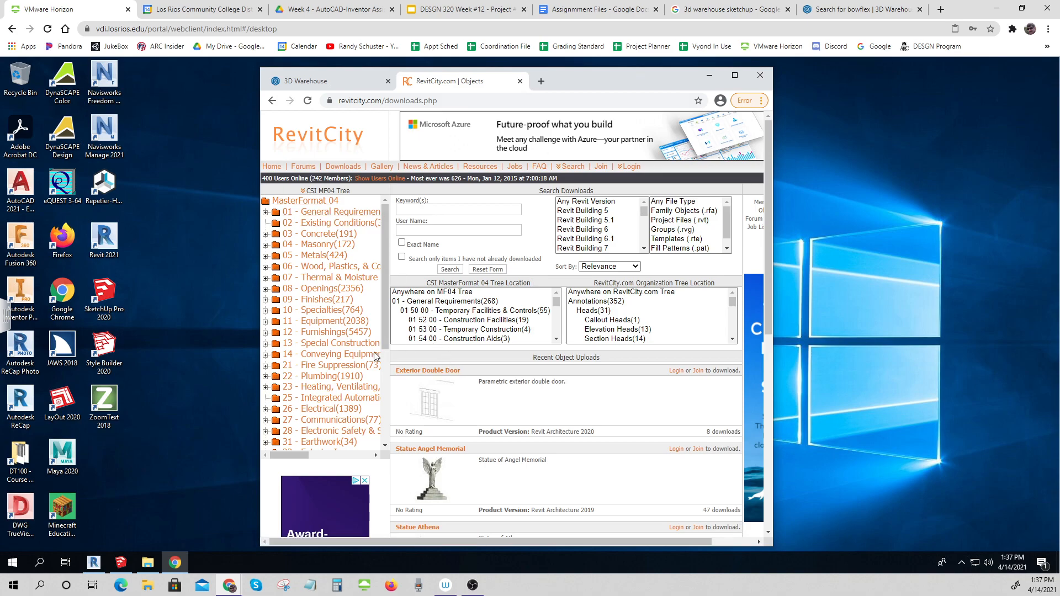
left_click(342, 380)
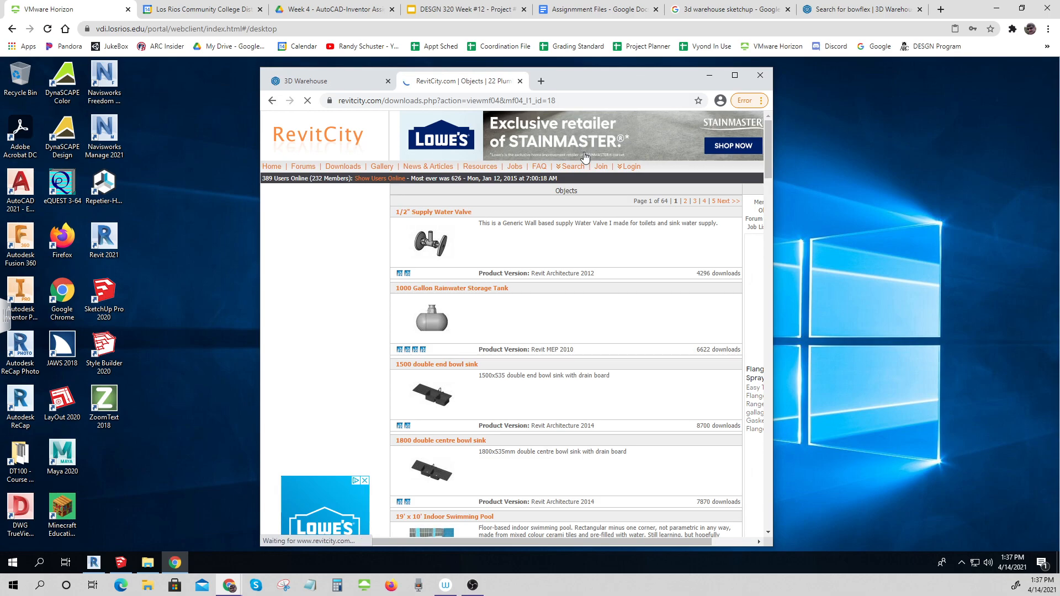
scroll(446, 256, "down", 4)
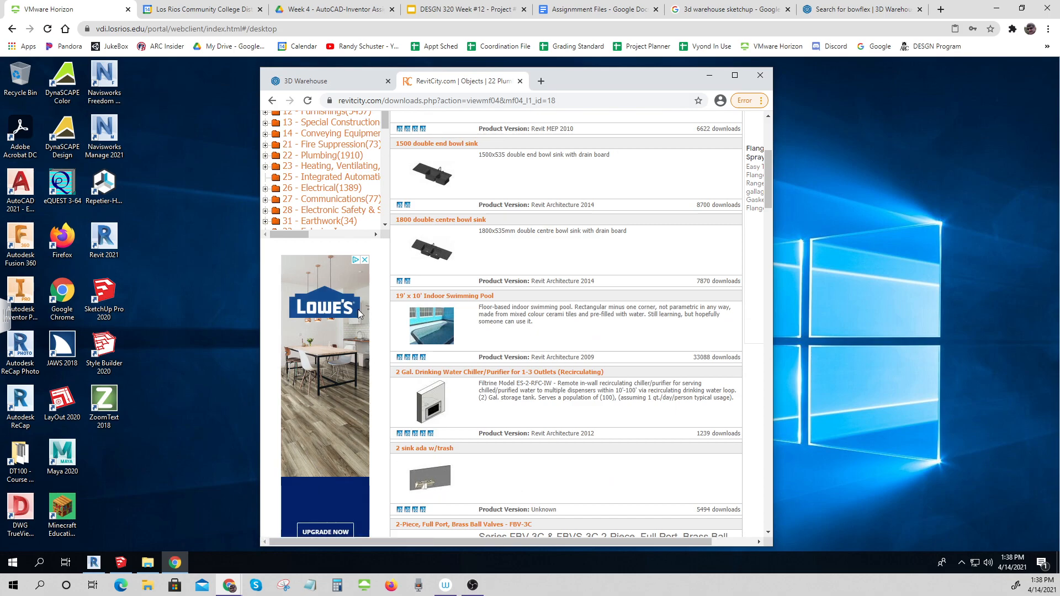
scroll(401, 173, "up", 4)
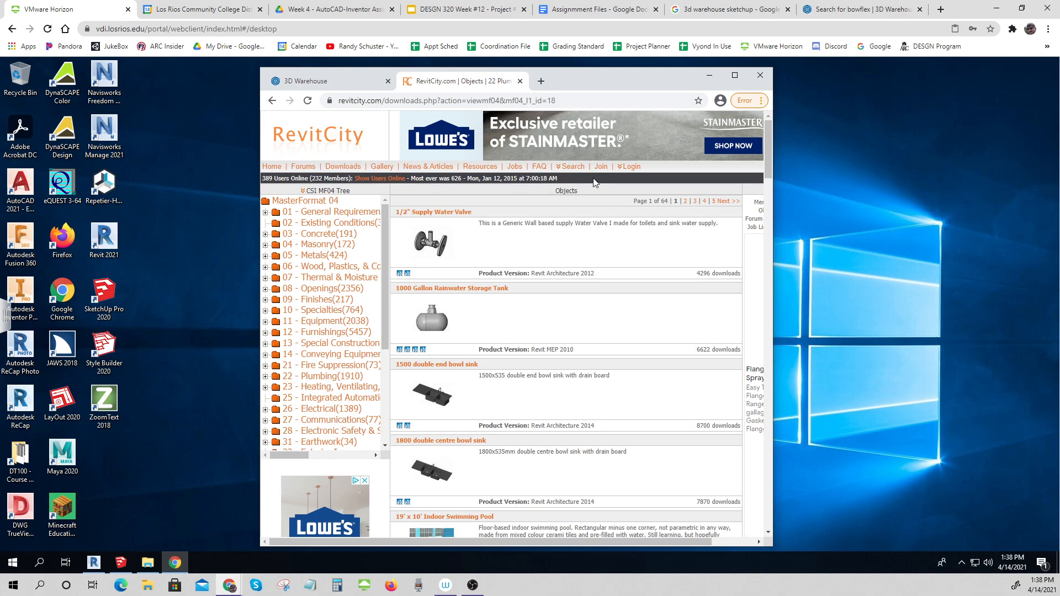
Search the RevitCity downloads for "wall mount soap dispenser".
left_click(573, 166)
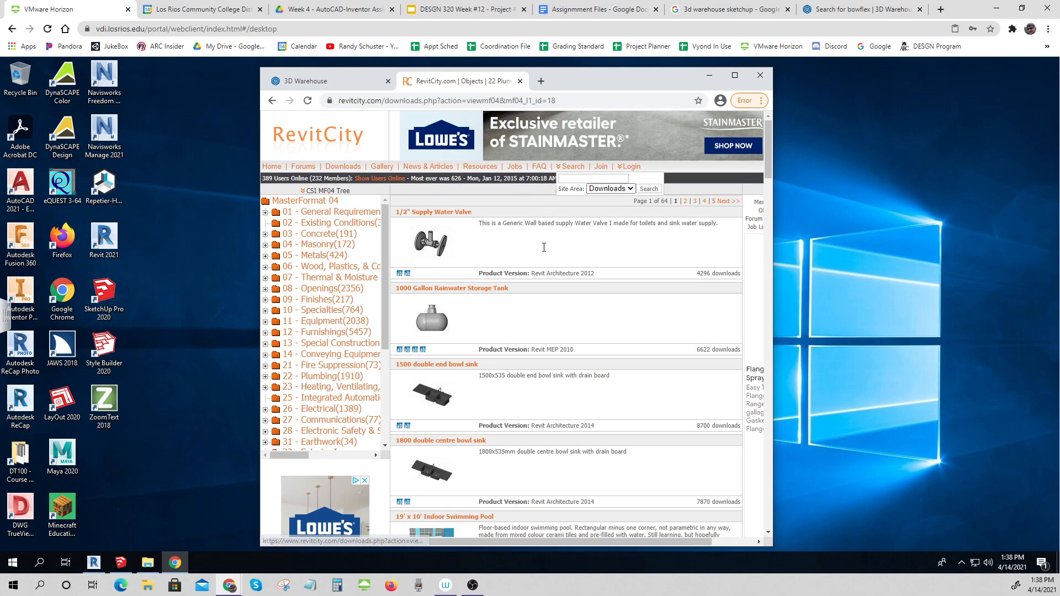
left_click(580, 181)
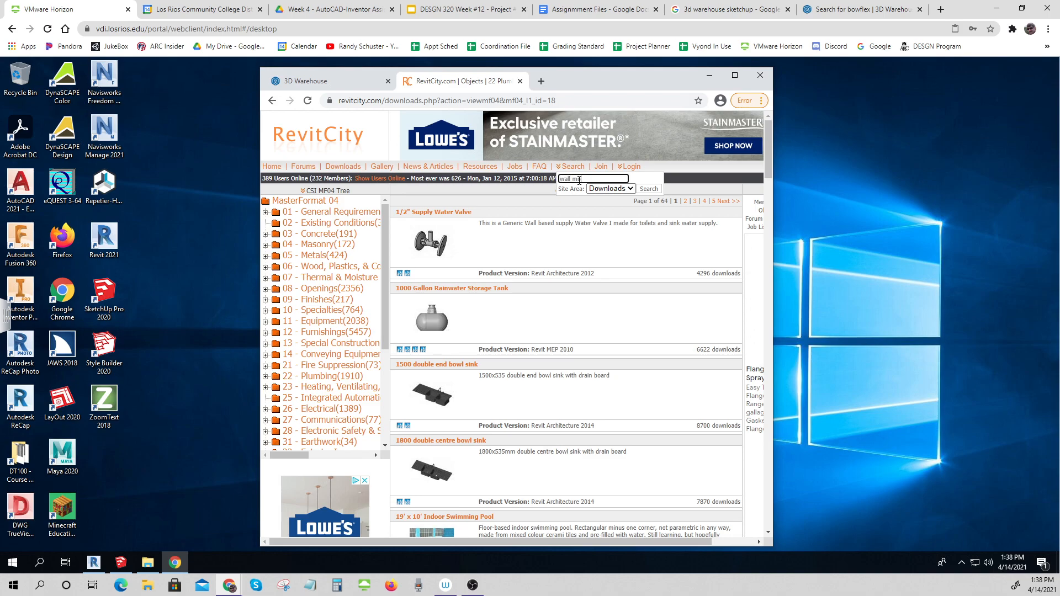
type("wall mount soap dispenser")
key("Return")
left_click(655, 189)
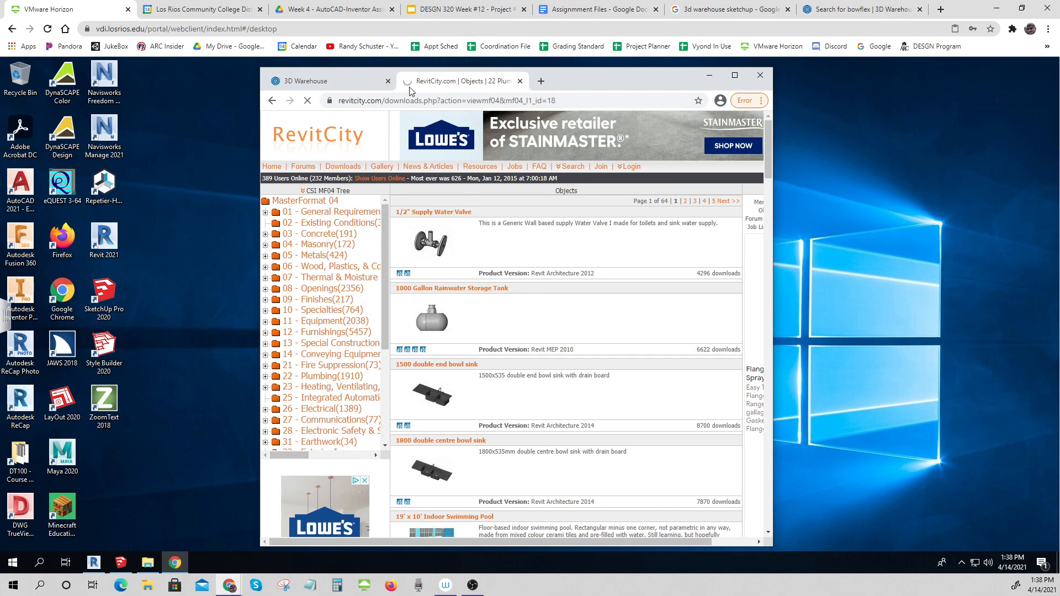
left_click(437, 89)
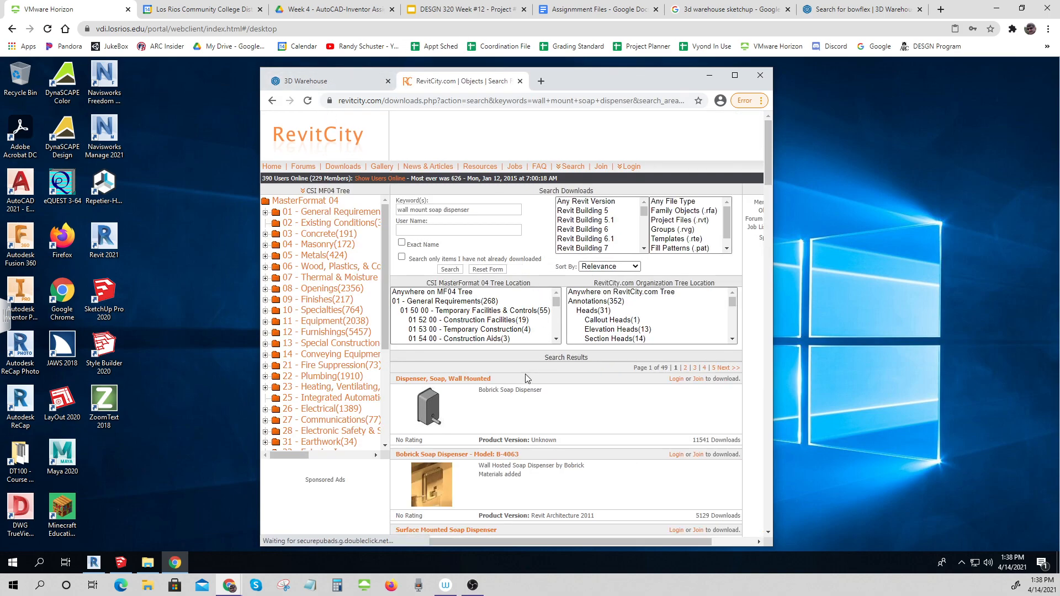
Look through the soap dispenser search results, comparing the previews, descriptions and product versions of the families.
scroll(479, 385, "down", 2)
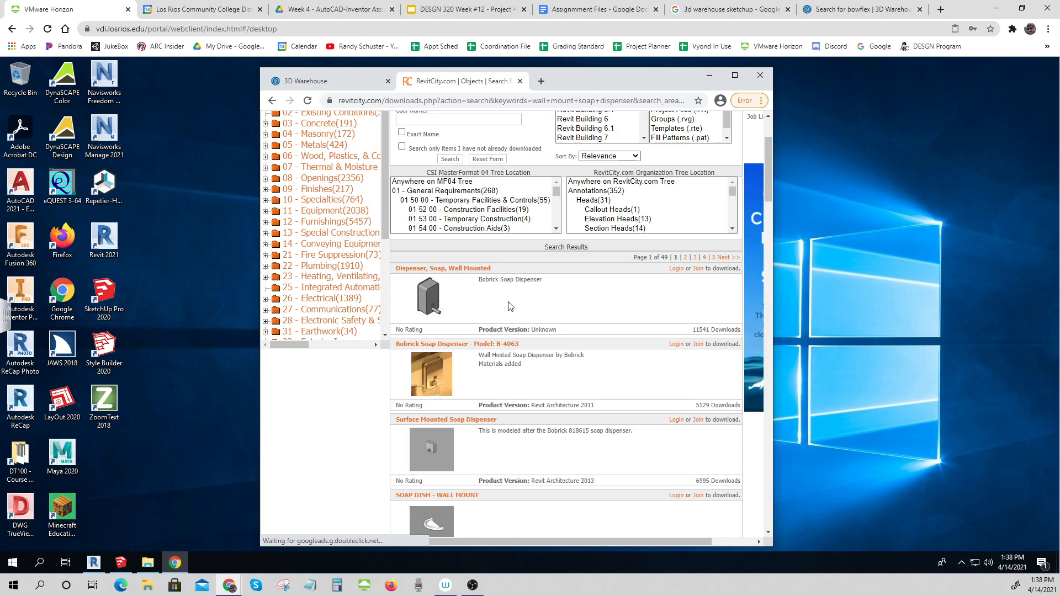
scroll(441, 275, "down", 2)
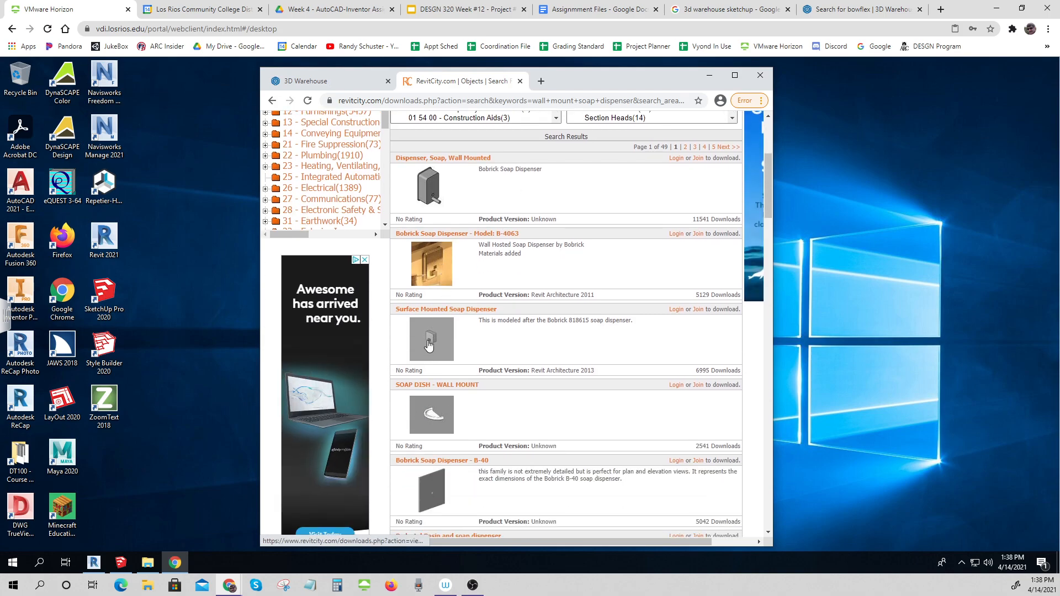
scroll(436, 342, "down", 2)
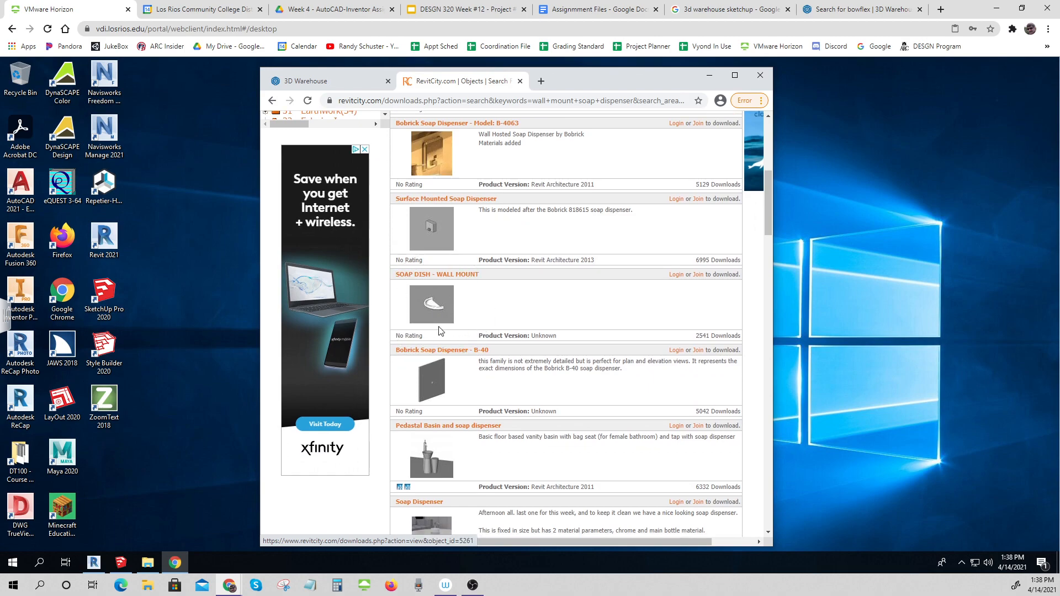
scroll(436, 348, "down", 1)
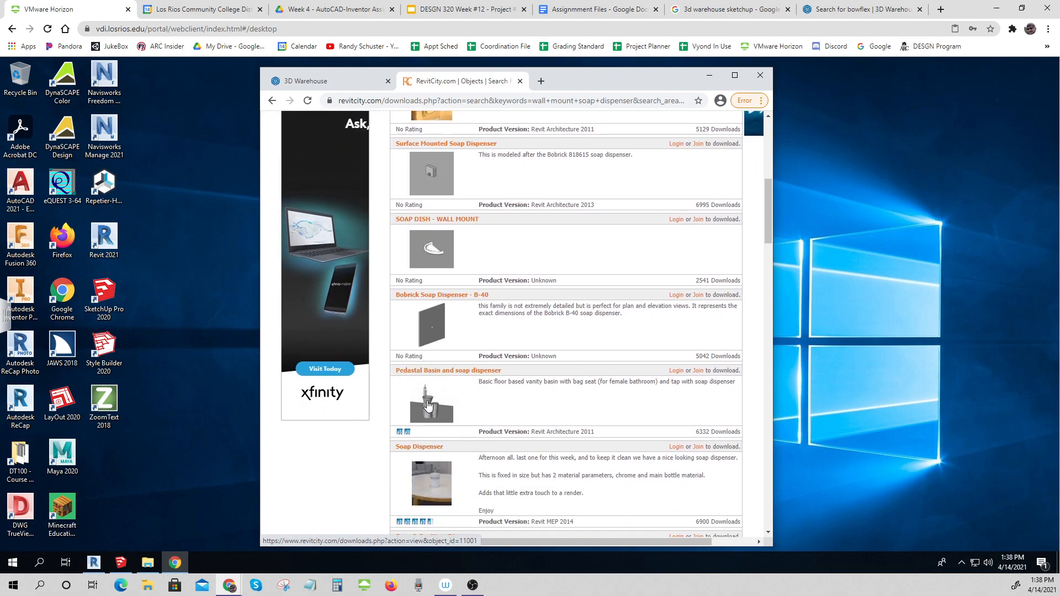
scroll(428, 409, "down", 2)
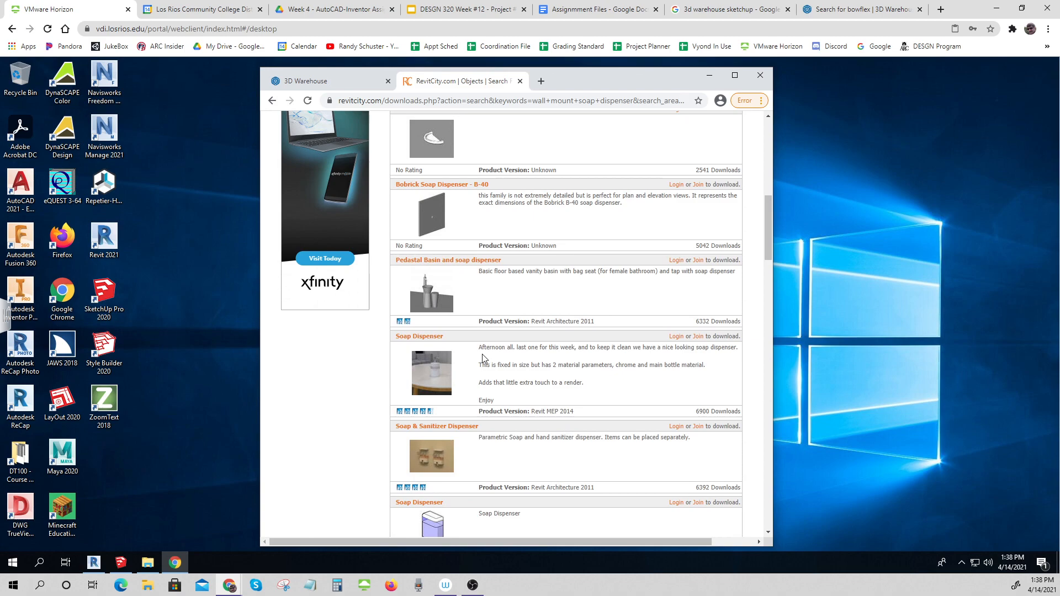
scroll(482, 358, "down", 2)
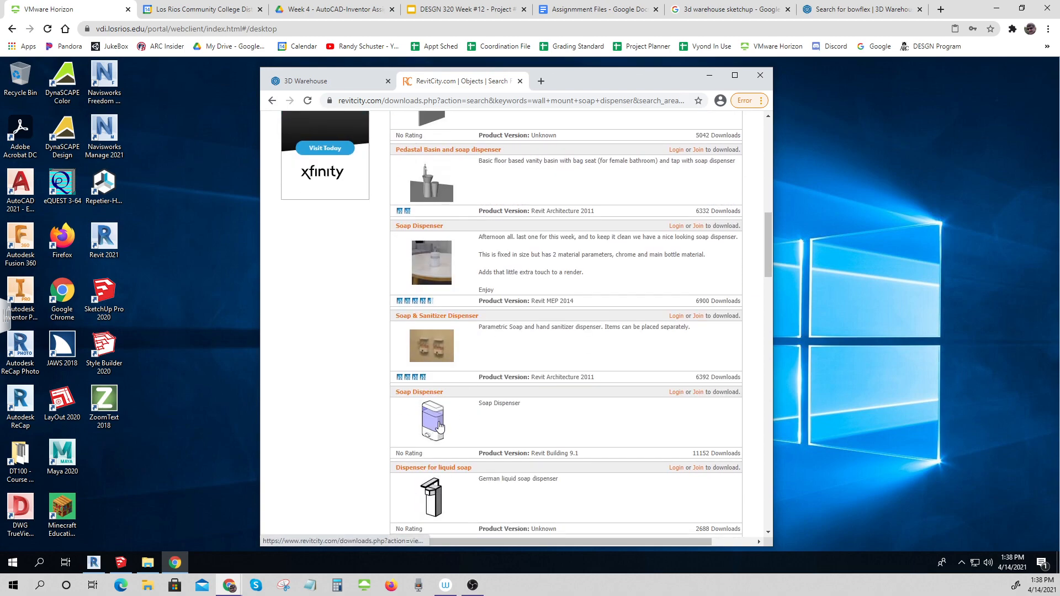
scroll(422, 521, "down", 3)
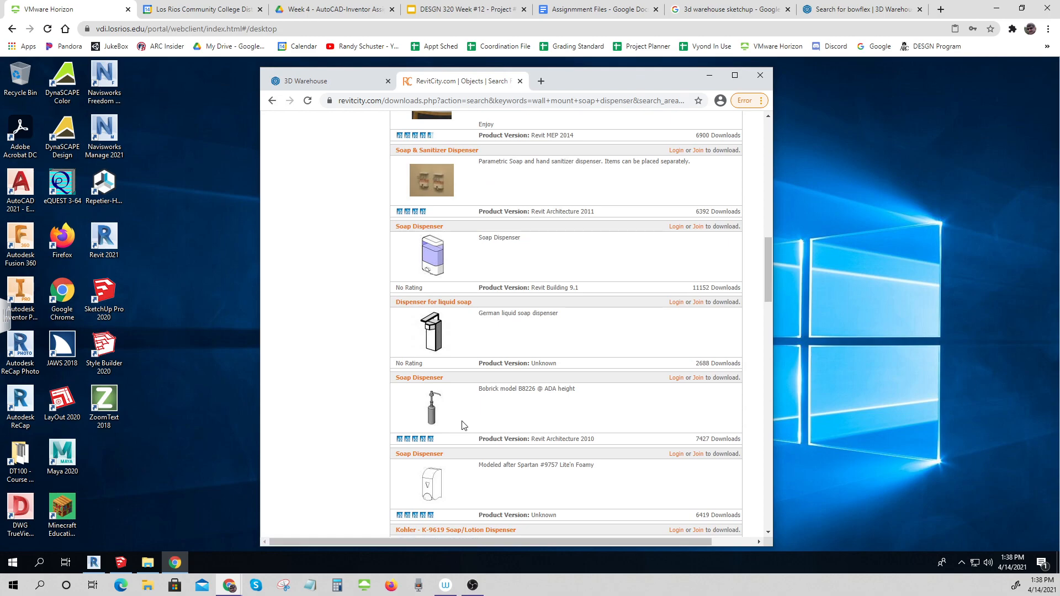
scroll(503, 409, "up", 10)
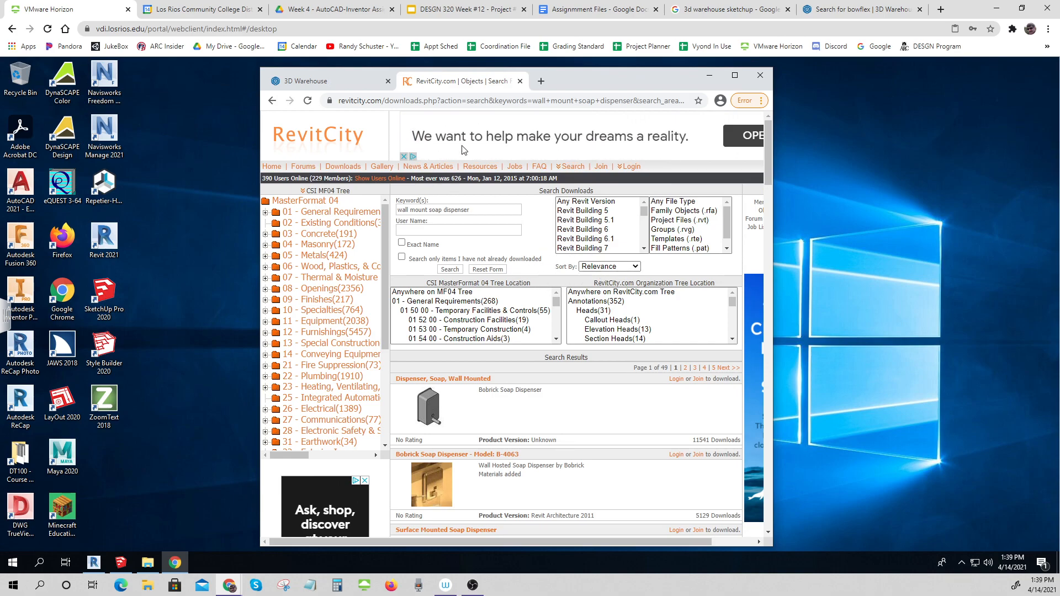
Minimize the virtual desktop's browser, switch to SketchUp Pro and snip an image of the whole vanity model in a closer view.
left_click(337, 83)
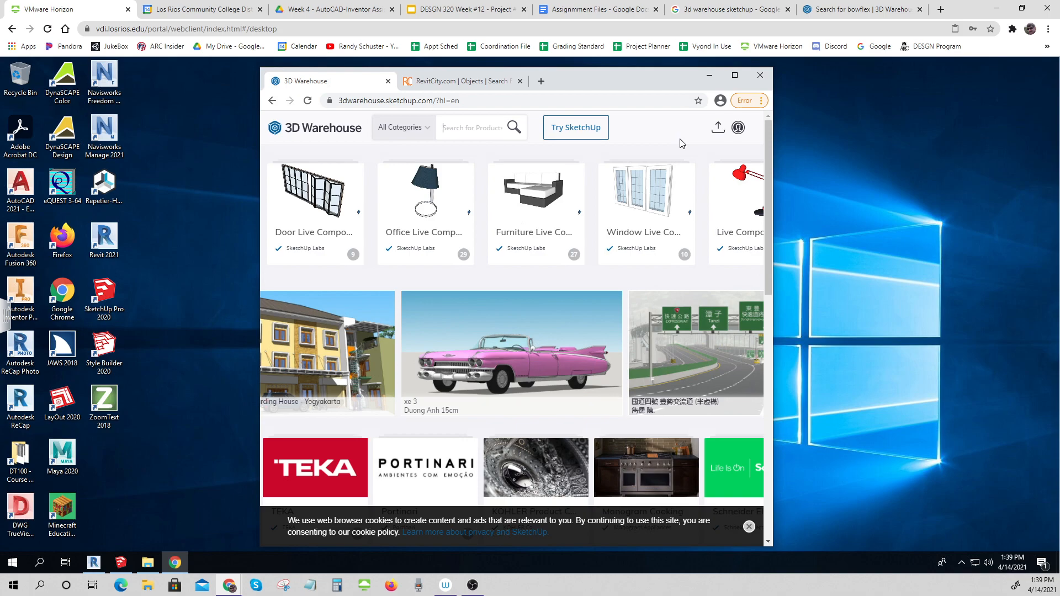
left_click(716, 75)
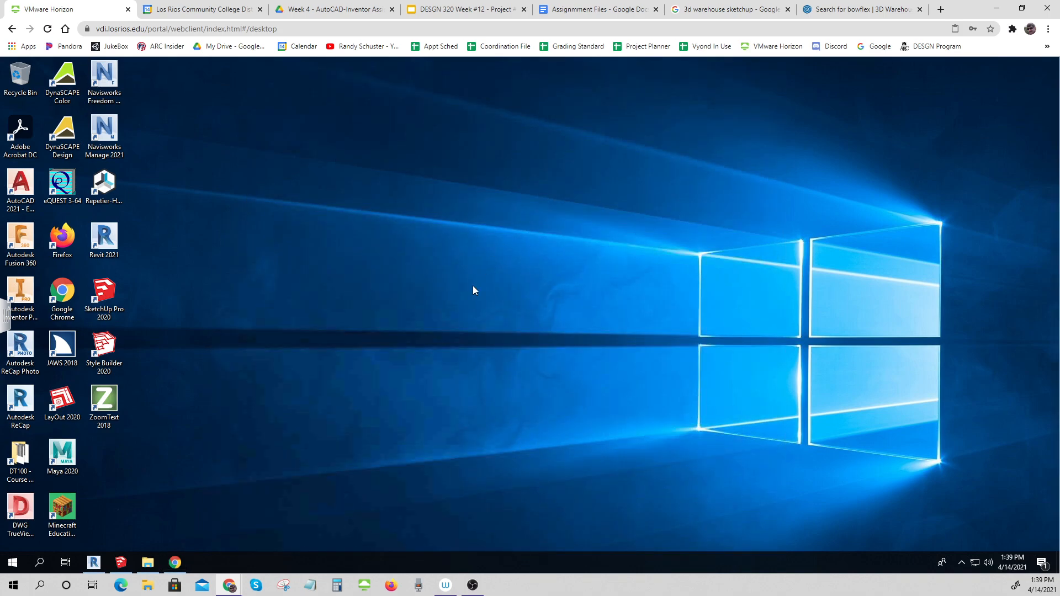
left_click(121, 564)
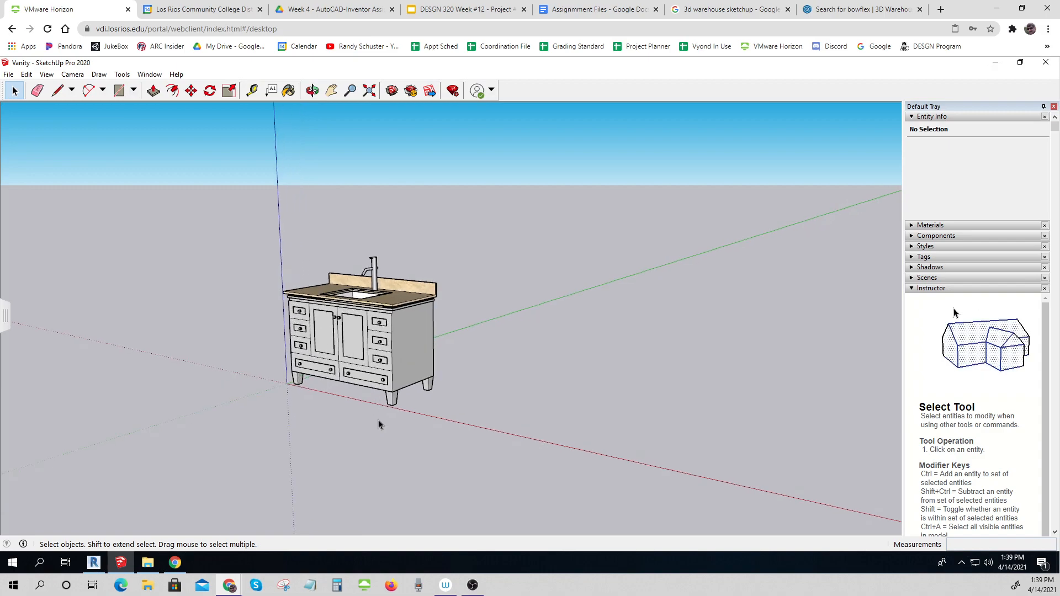
scroll(378, 421, "up", 4)
middle_click_drag(378, 420, 371, 444)
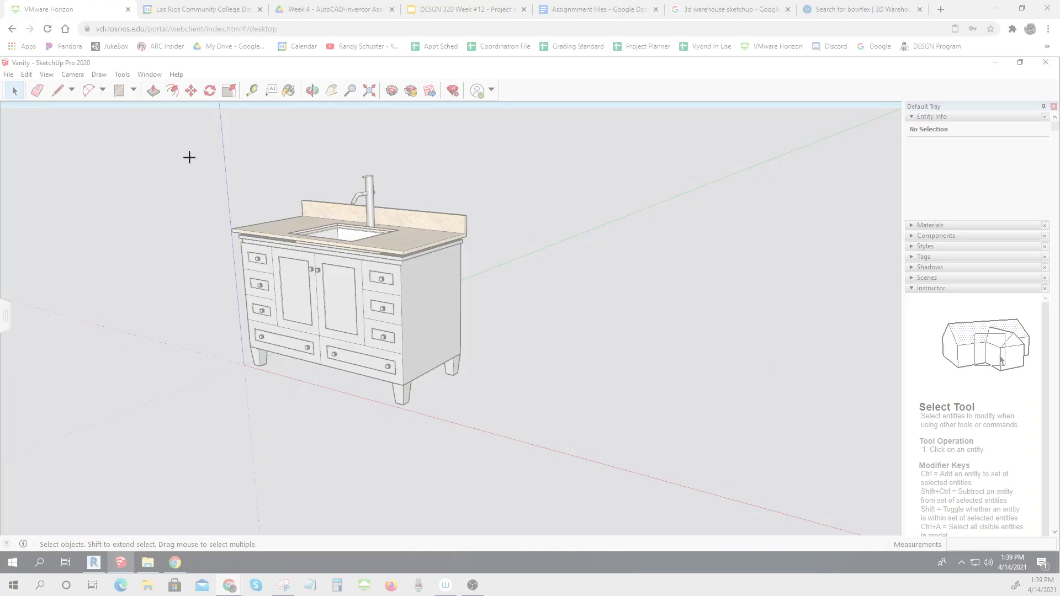
left_click_drag(182, 155, 525, 444)
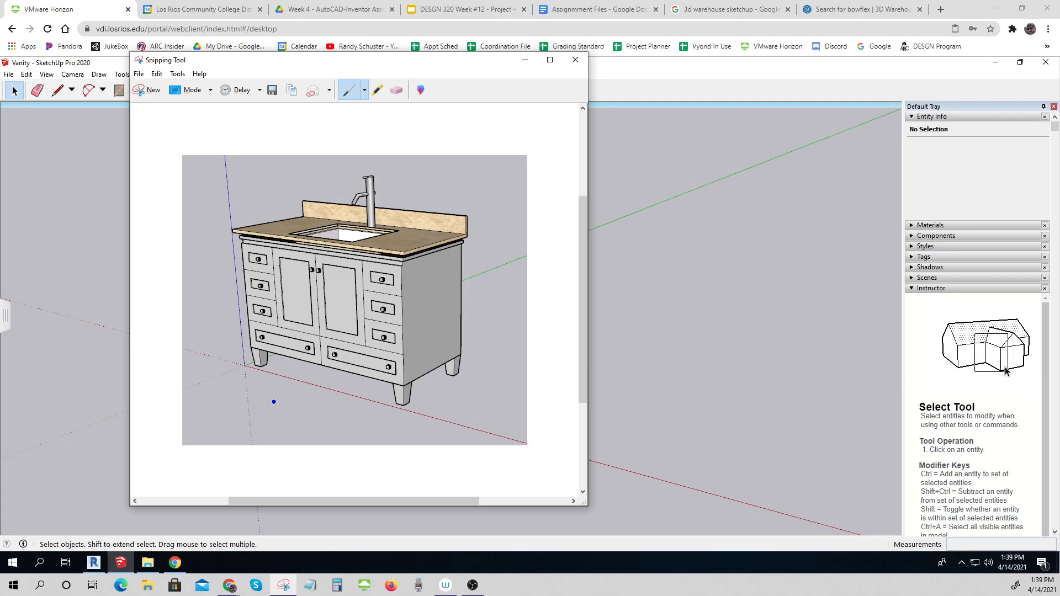
Switch to the DESGN 320 Week #12 submittal template in Google Slides and paste the vanity snip onto the Feature Details Page, slide 3.
left_click(480, 12)
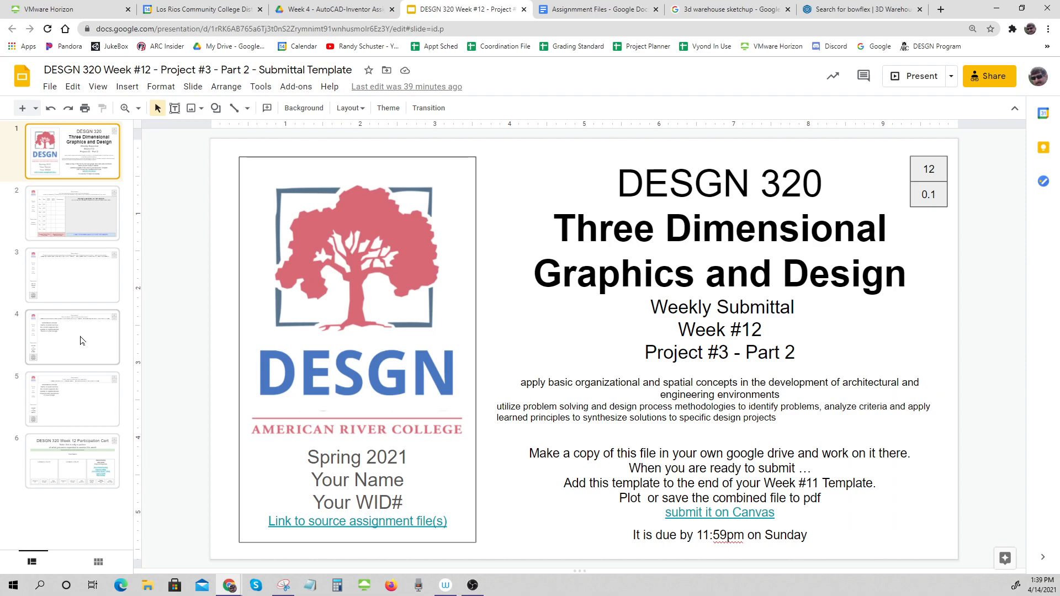
left_click(94, 337)
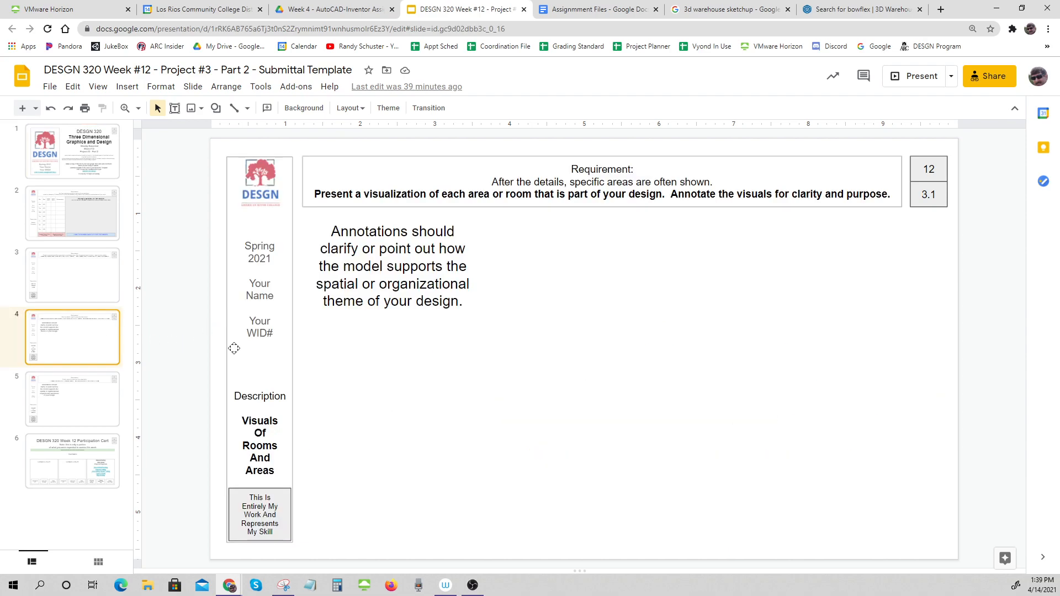
left_click(102, 398)
left_click(83, 279)
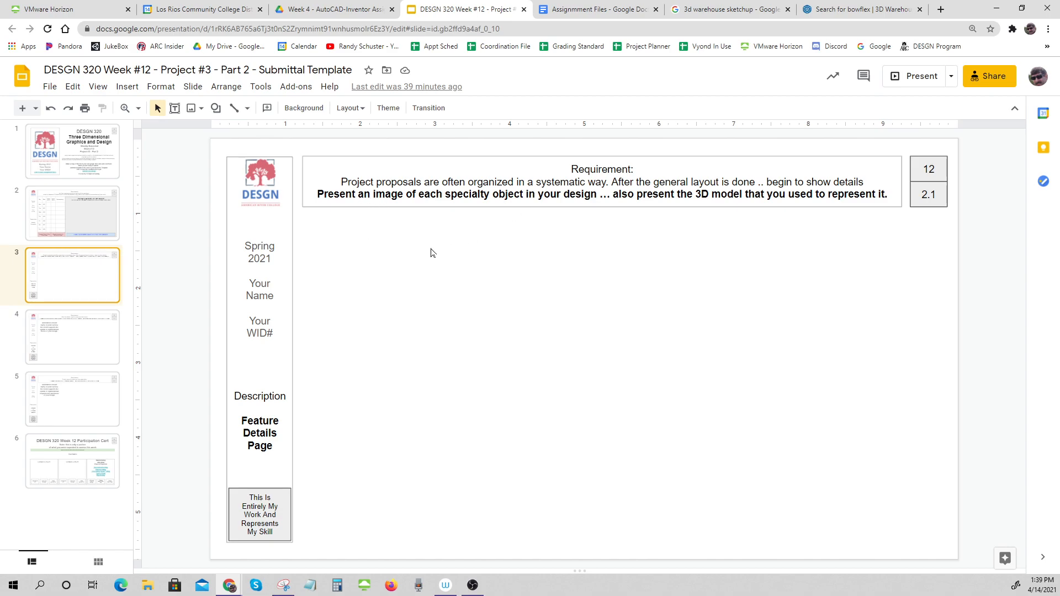
key("ctrl+v")
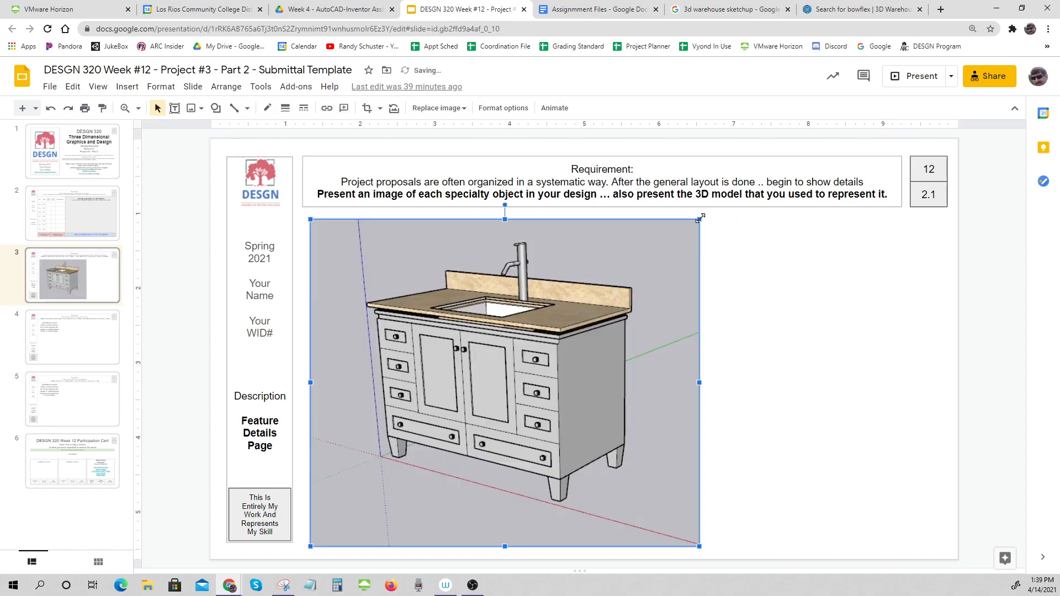
Shrink the vanity image to a small thumbnail just below the left end of the slide's requirement box.
left_click_drag(680, 235, 413, 271)
left_click_drag(432, 330, 406, 309)
left_click(155, 347)
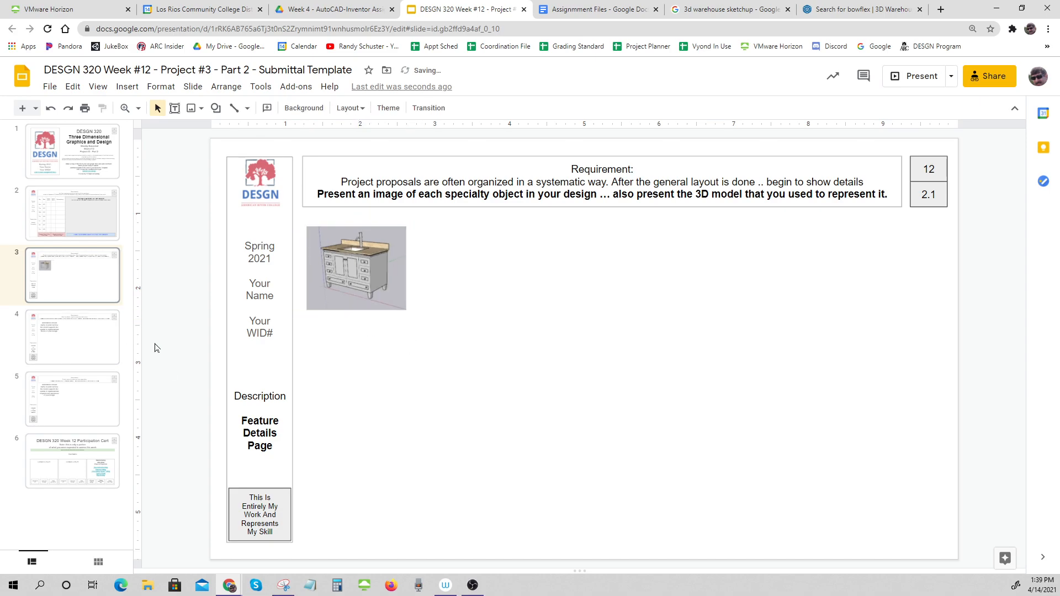
Return to the virtual desktop, minimize SketchUp, switch to Revit and open the Space Plan floor plan.
left_click(78, 9)
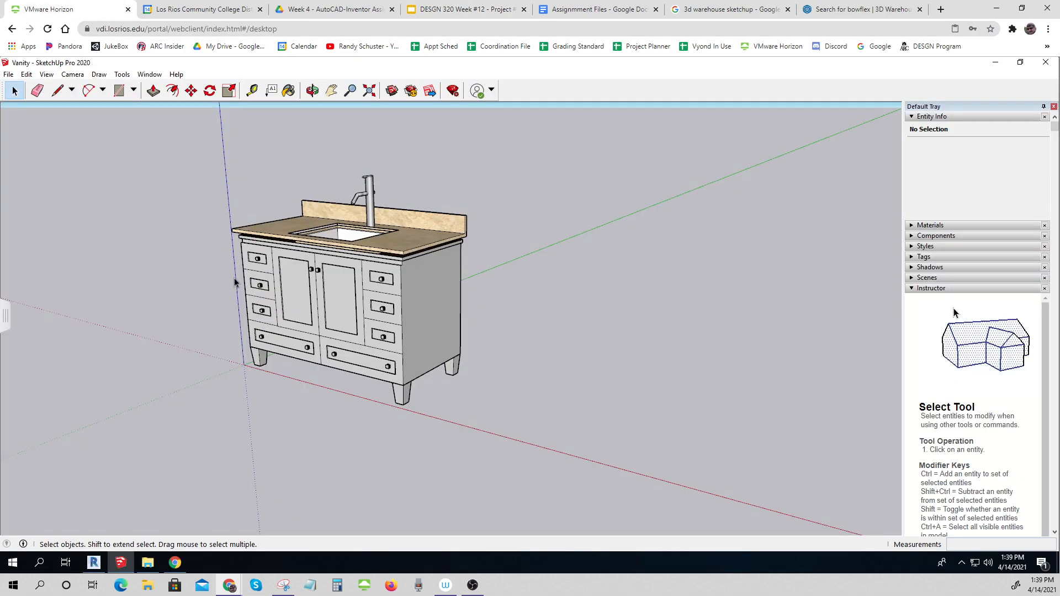
left_click(995, 62)
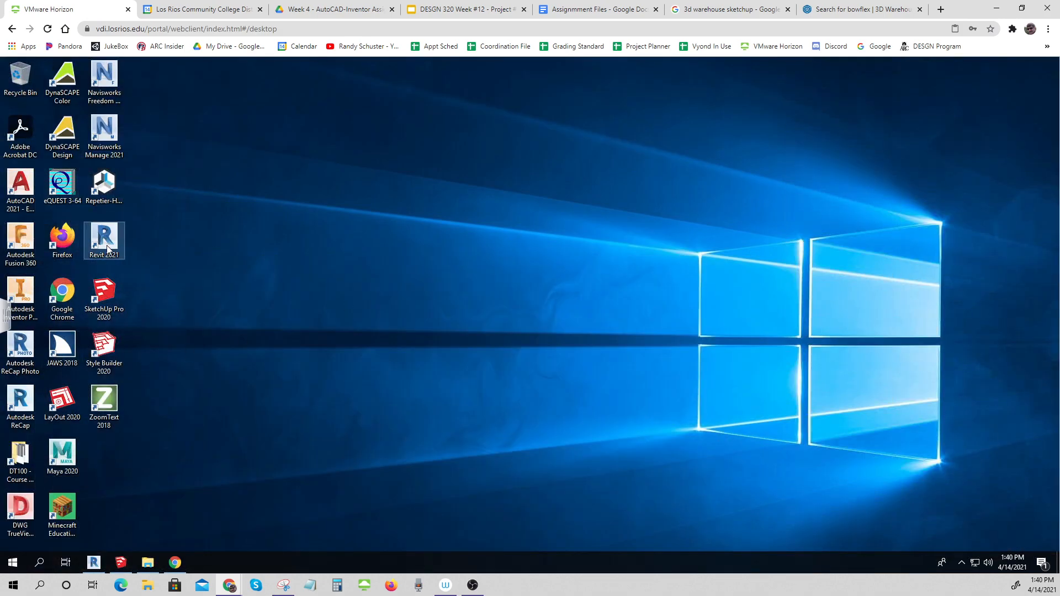
left_click(94, 562)
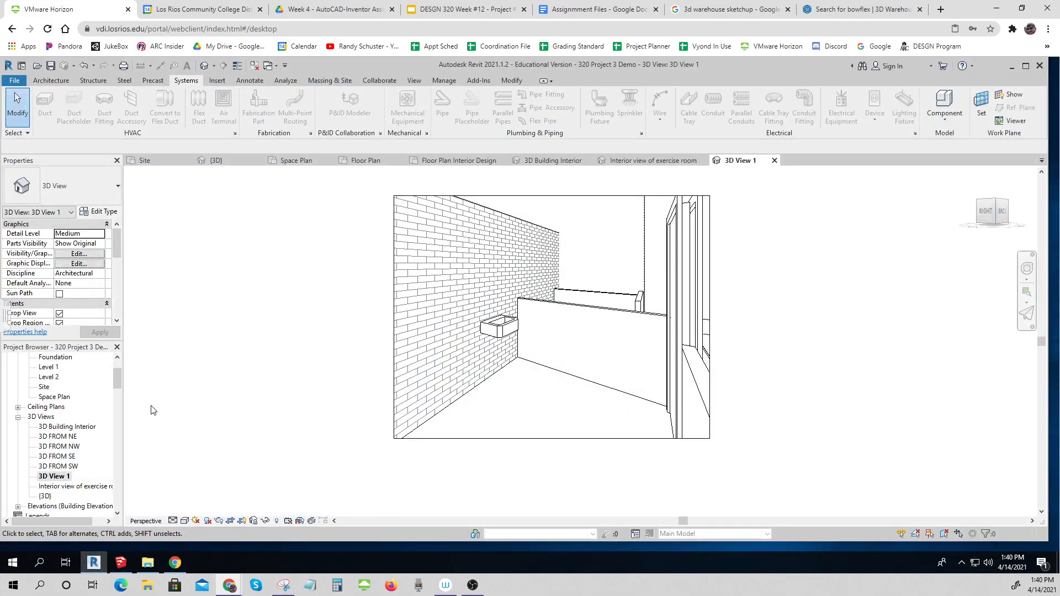
double_click(62, 398)
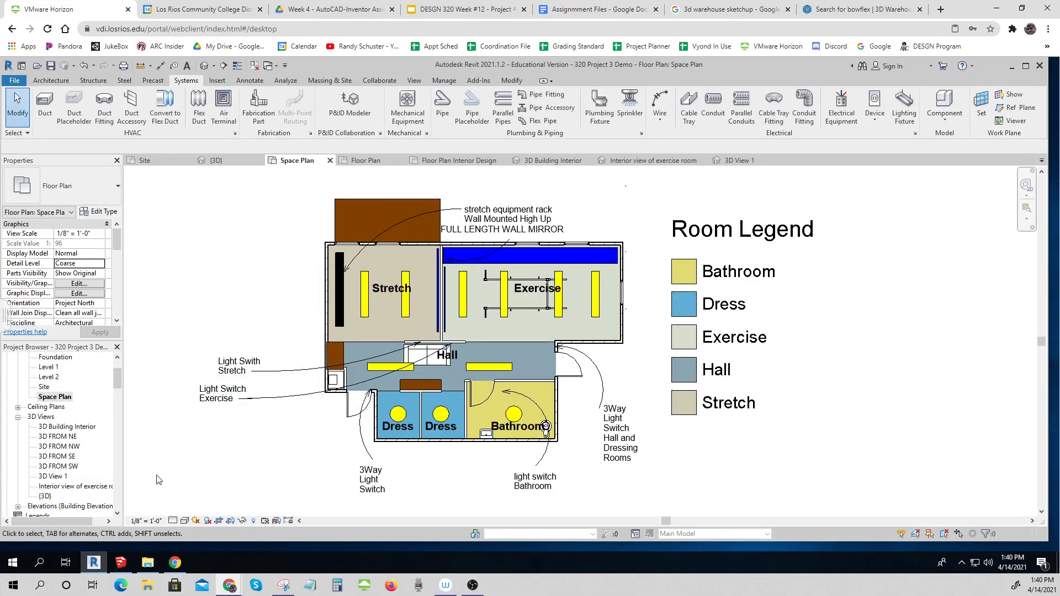
left_click(415, 514)
scroll(437, 483, "down", 2)
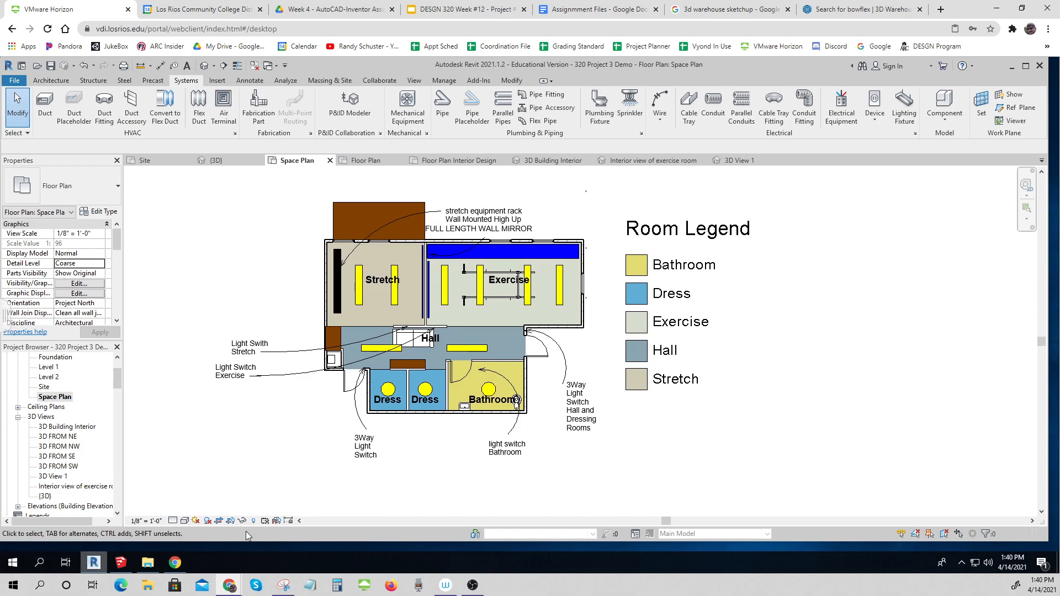
Hide all text note annotations by category in the Space Plan view.
left_click(364, 456)
right_click(366, 456)
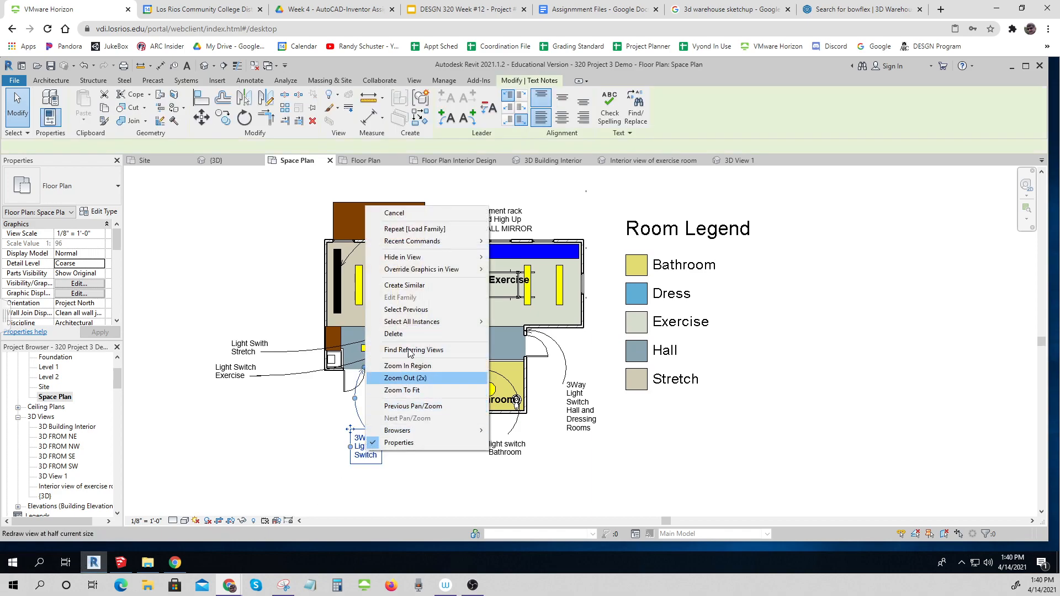
mouse_move(408, 257)
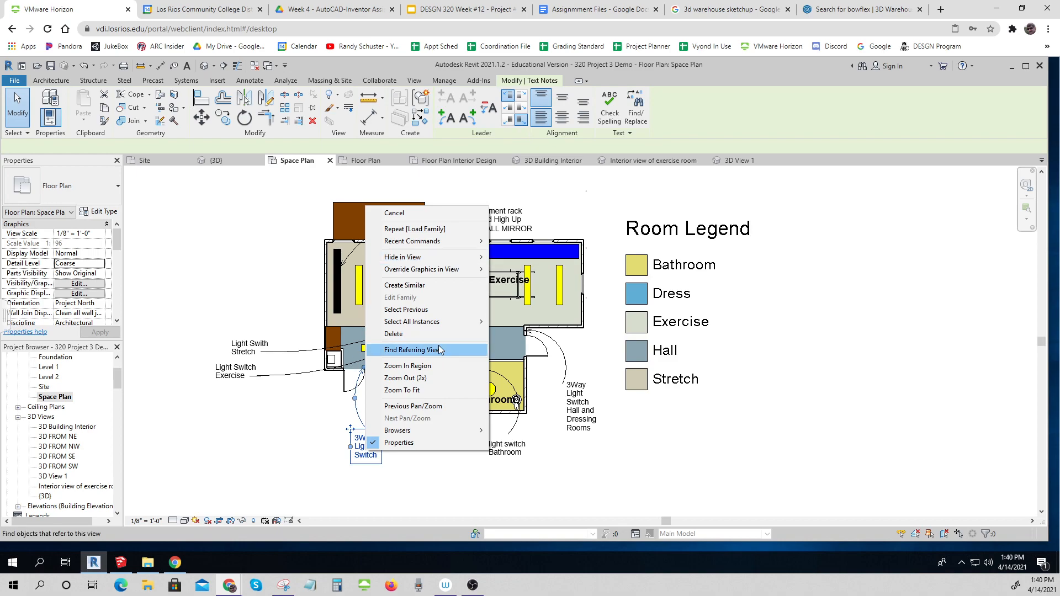
left_click(536, 270)
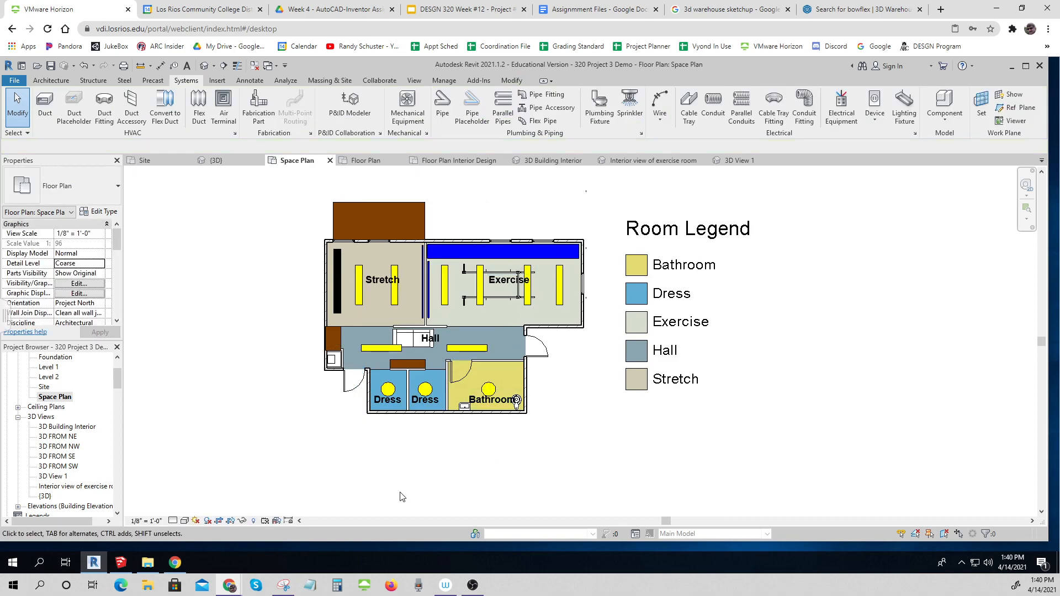
Snip an image of the Space Plan together with its Room Legend.
left_click(283, 585)
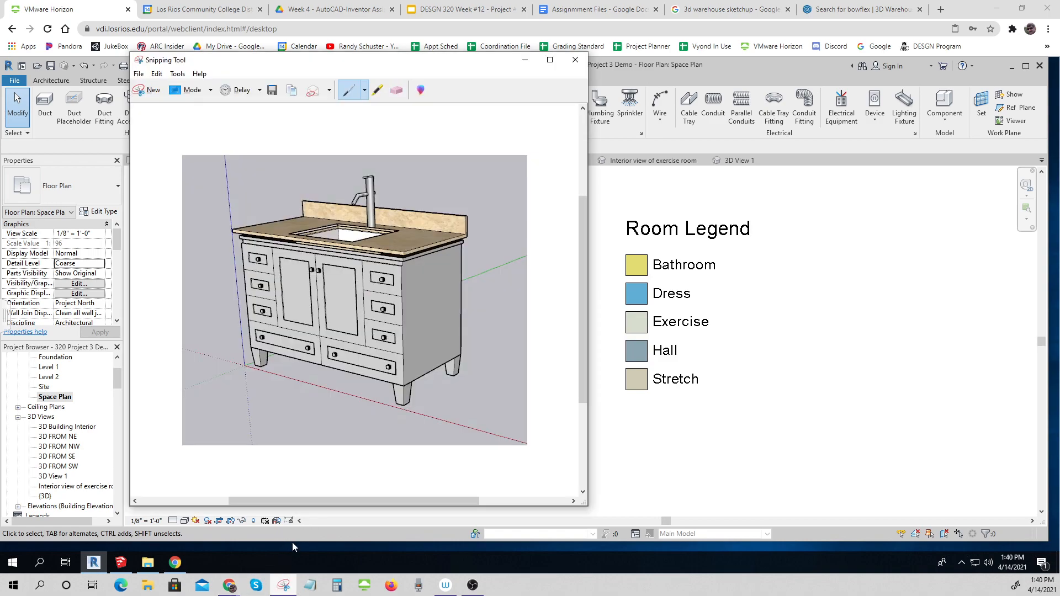
left_click(152, 90)
left_click_drag(294, 195, 754, 429)
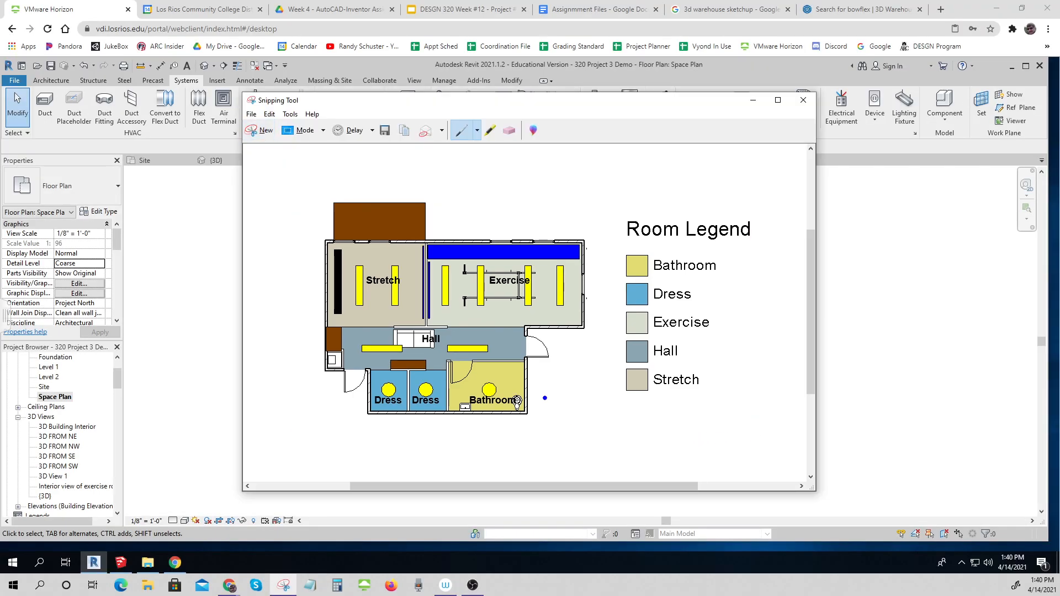
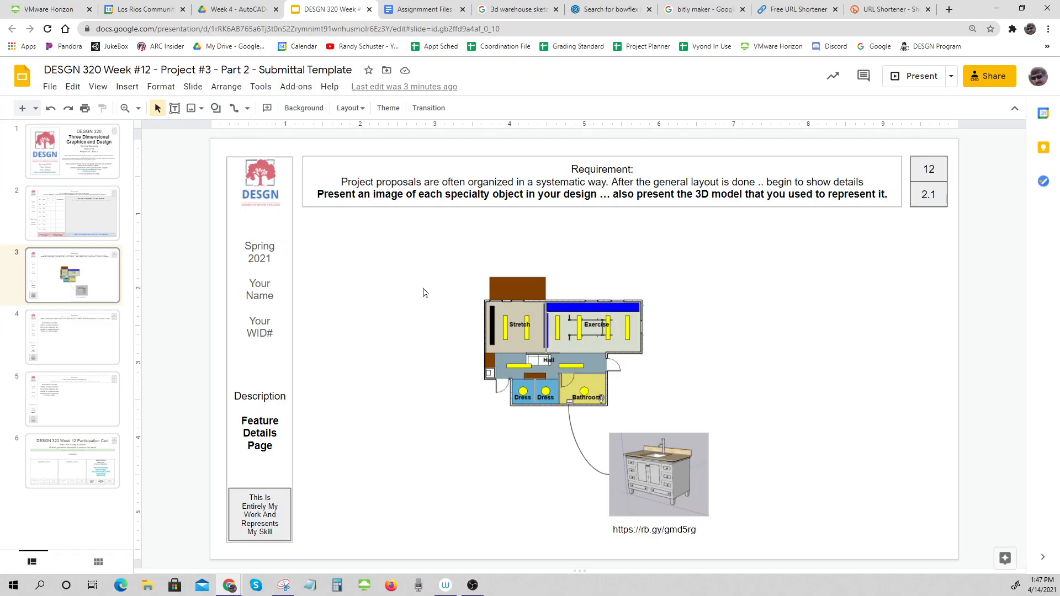
Paste the power rack snip onto slide 3, shrink it to a thumbnail and place it above and right of the floor plan.
key("ctrl+v")
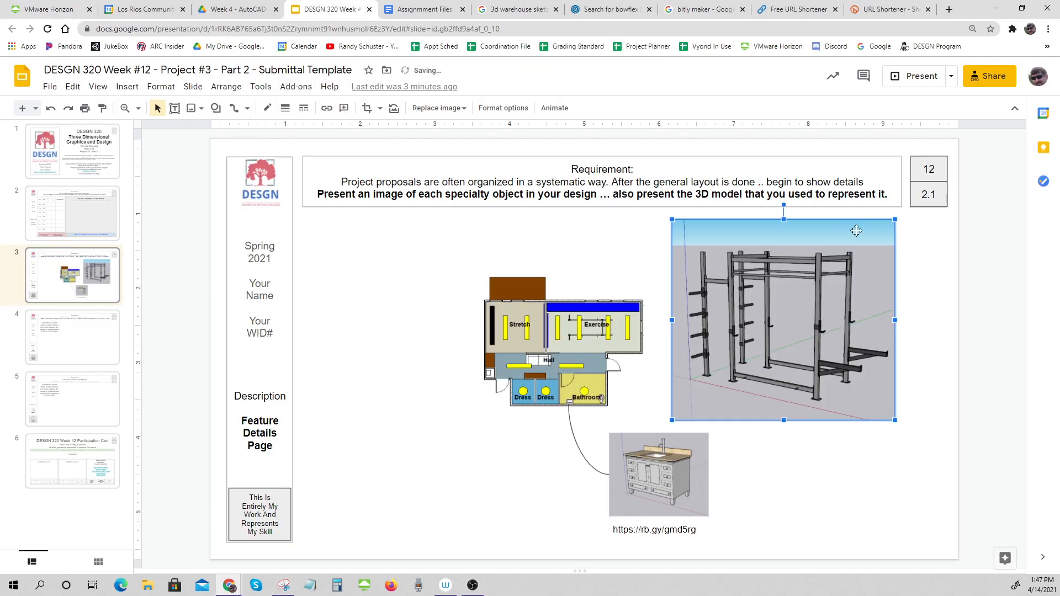
left_click_drag(894, 219, 778, 325)
left_click_drag(720, 343, 708, 240)
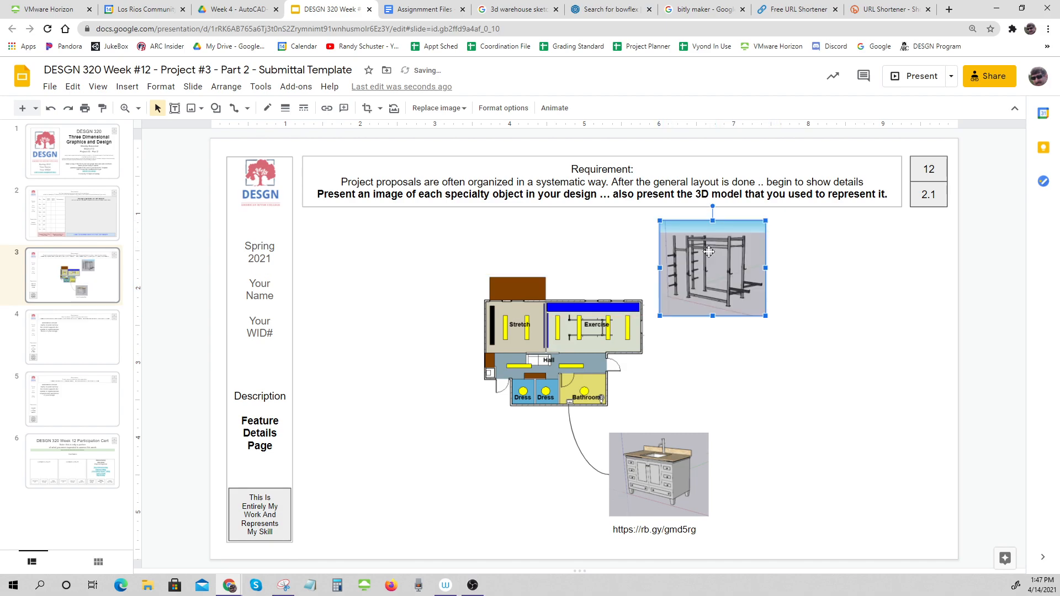
left_click(234, 108)
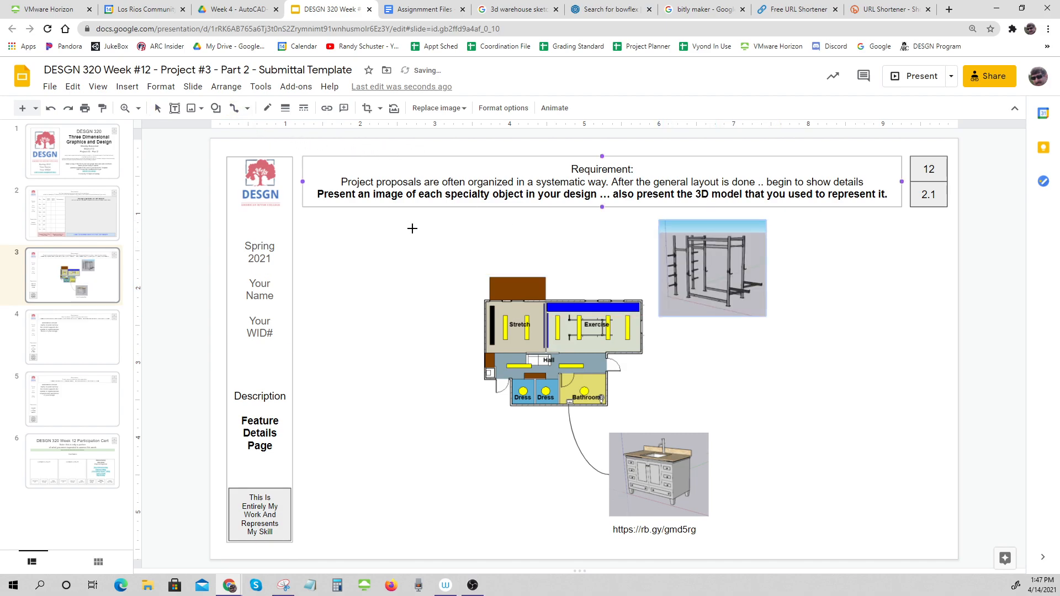
left_click(663, 269)
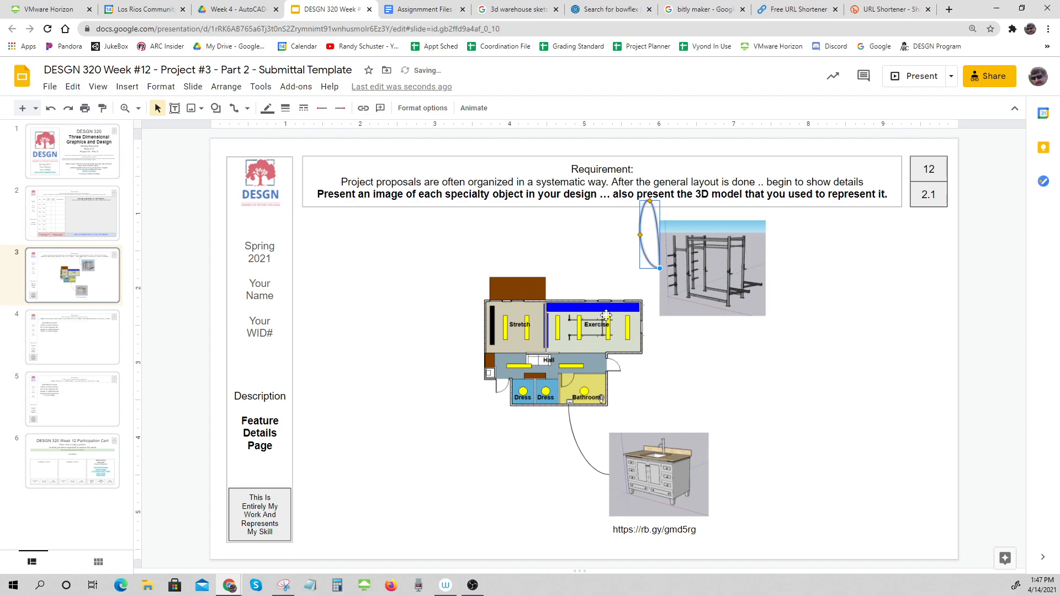
left_click_drag(649, 200, 650, 322)
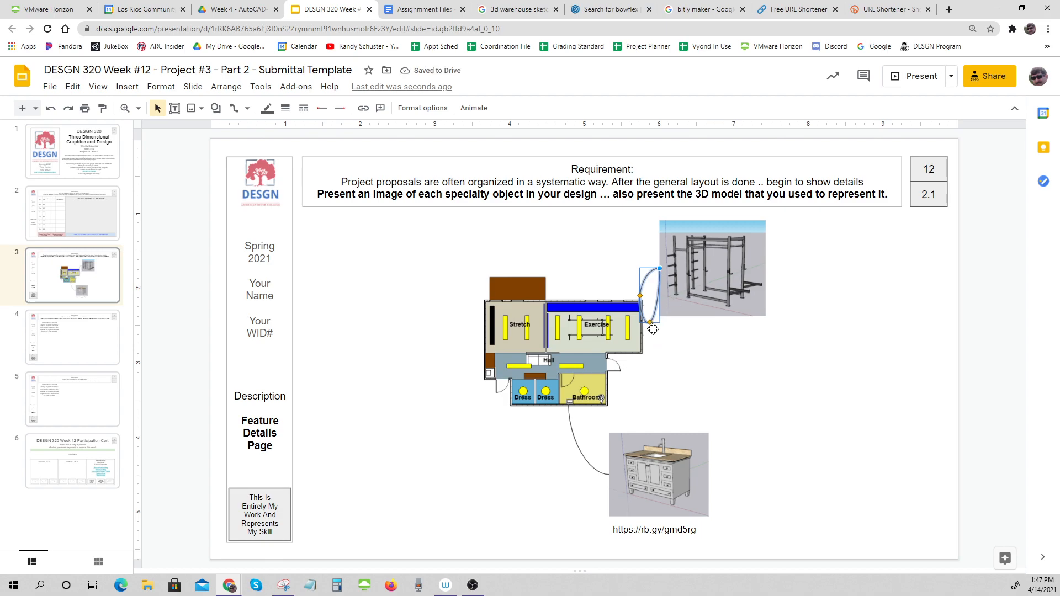
key("Delete")
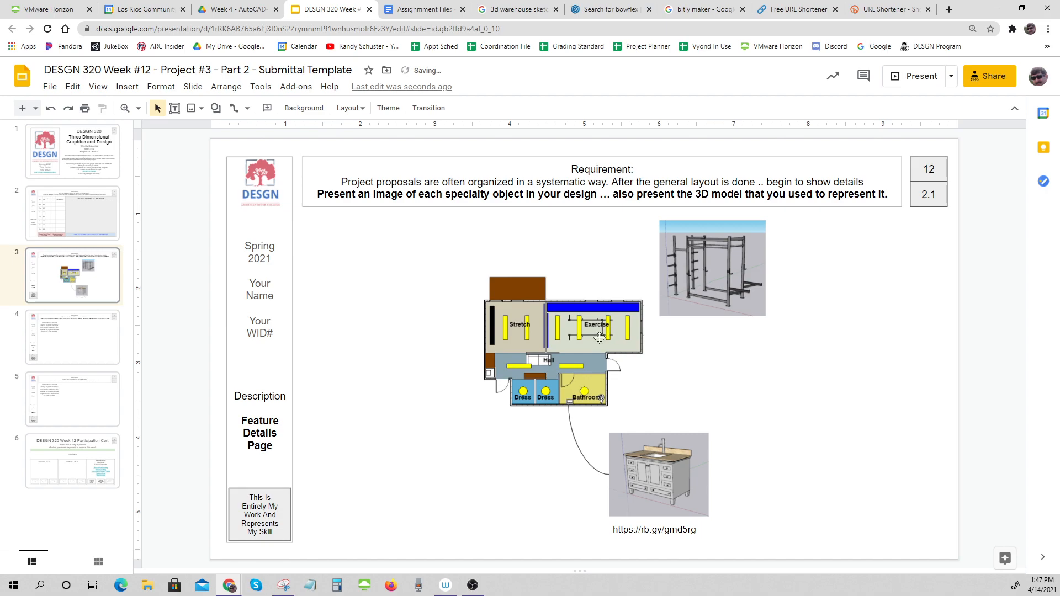
Draw a curved connector starting at the left edge of the power rack image on the slide.
left_click(125, 109)
left_click_drag(514, 223, 809, 410)
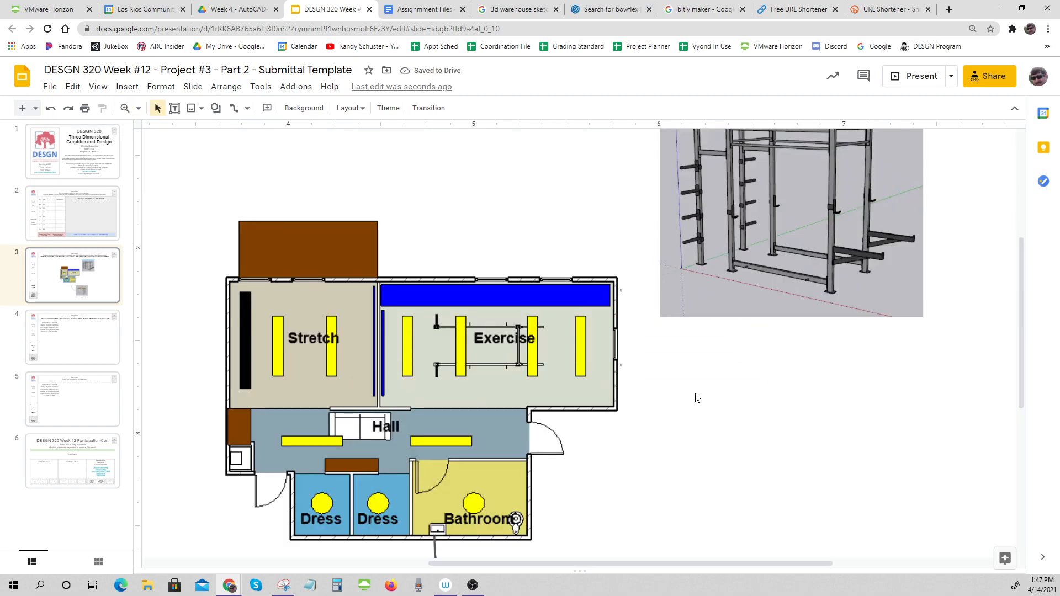
left_click(247, 108)
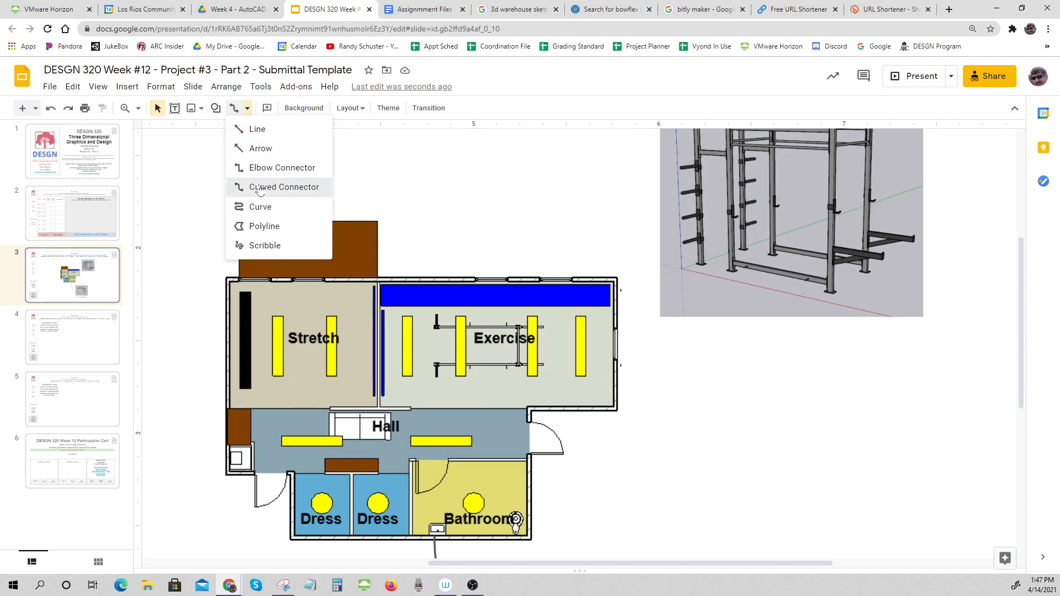
left_click(279, 187)
left_click_drag(659, 198, 615, 132)
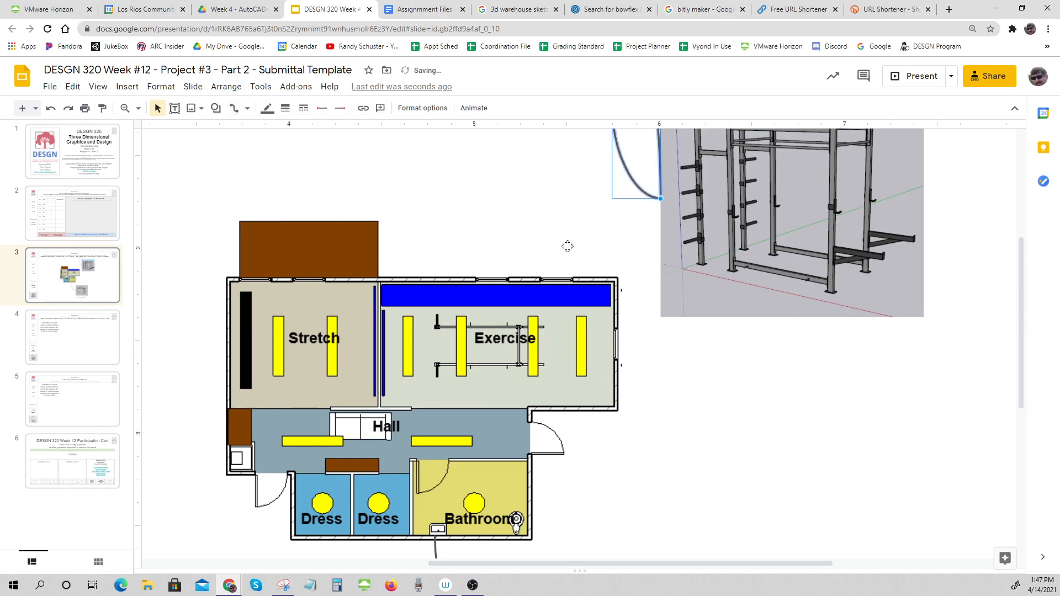
Redirect the rack connector's free end into the Exercise room on the floor plan, forming an S-shaped curve.
left_click(489, 316)
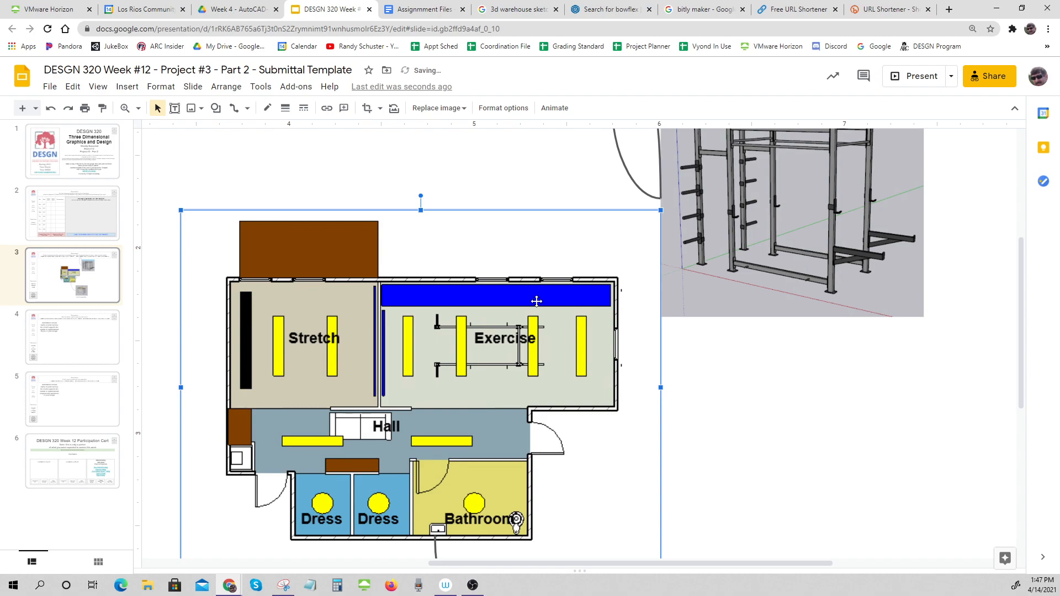
left_click(585, 173)
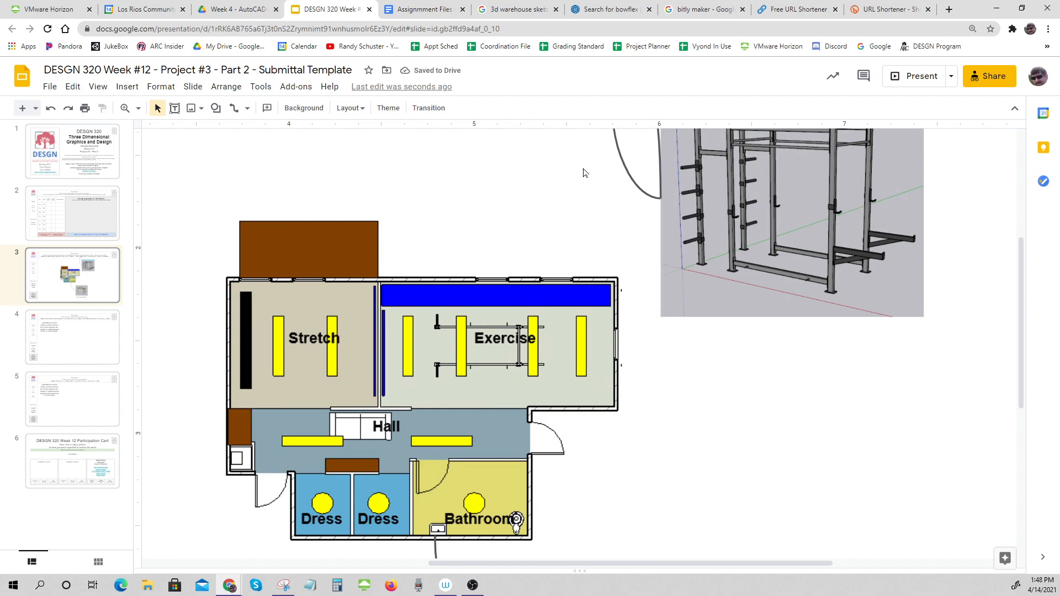
left_click(631, 180)
scroll(686, 375, "up", 5)
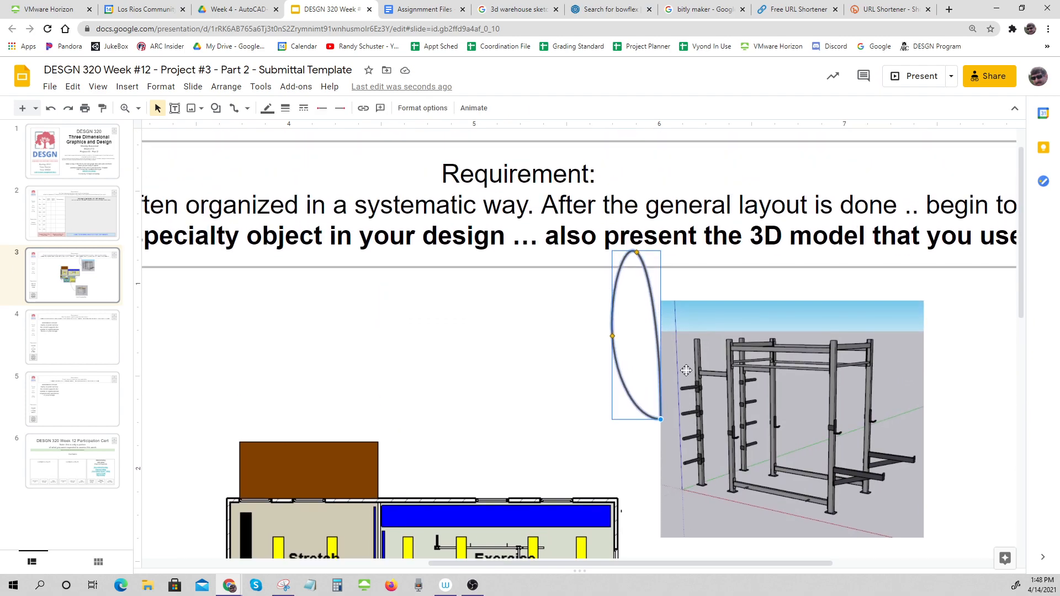
left_click_drag(662, 364, 482, 490)
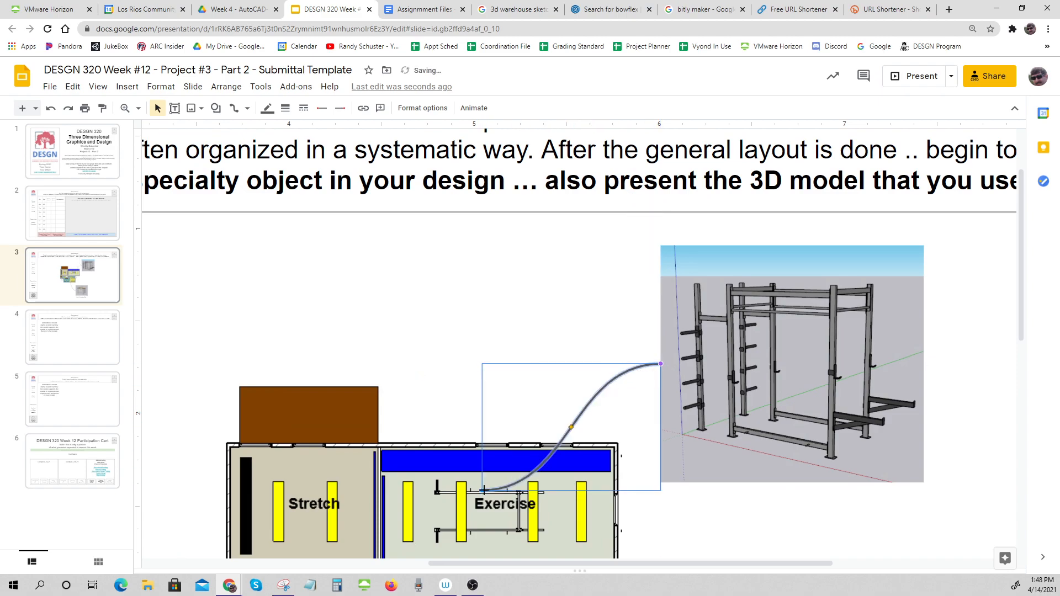
mouse_move(578, 426)
left_mouse_down()
mouse_move(508, 398)
mouse_move(573, 399)
mouse_move(571, 422)
left_mouse_up()
left_click(748, 520)
Move the connector's plan end onto the rack symbol beside the Exercise room label.
scroll(708, 490, "down", 5)
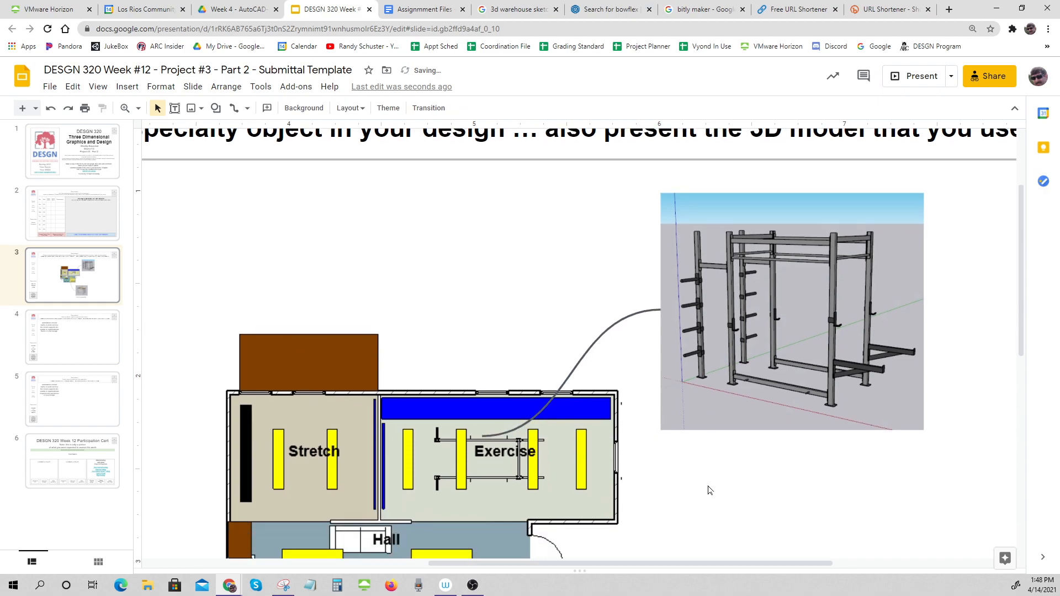
left_click(571, 150)
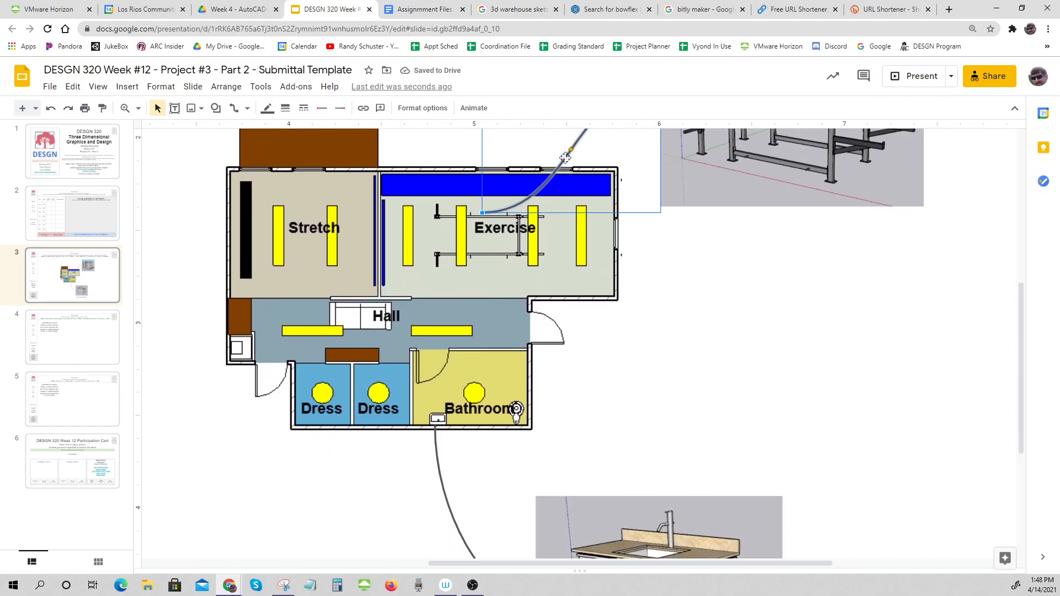
left_click_drag(482, 213, 518, 243)
left_click(712, 302)
scroll(714, 298, "up", 3)
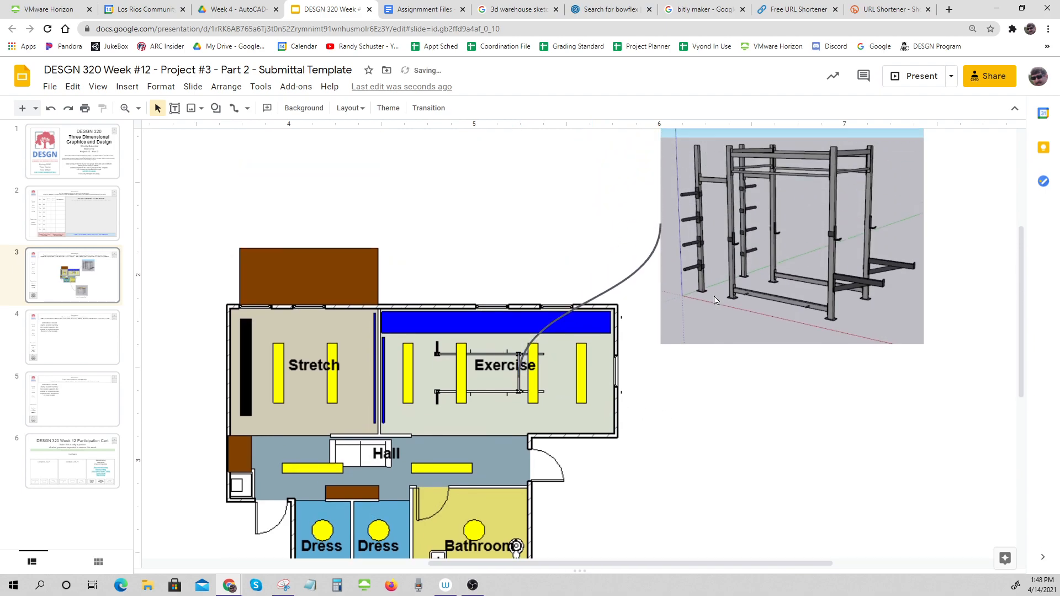
Format the power rack's connector as a red line with 4px weight.
left_click(636, 292)
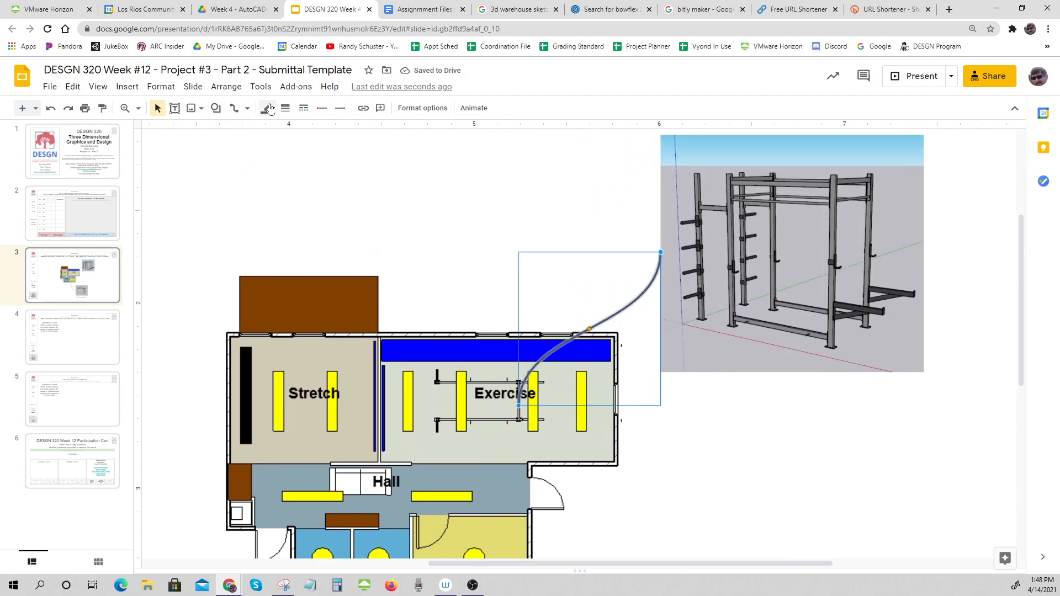
left_click(267, 107)
left_click(283, 163)
left_click(285, 108)
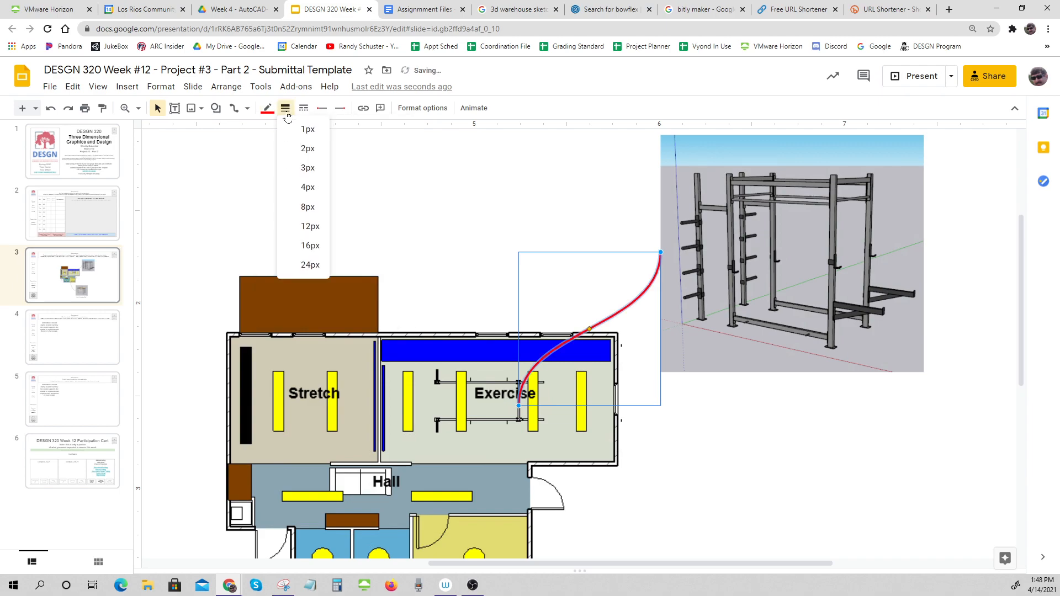
left_click(307, 187)
Recolor the connector between the bathroom sink and the vanity image red and thicken it like the rack's connector.
scroll(662, 452, "down", 5)
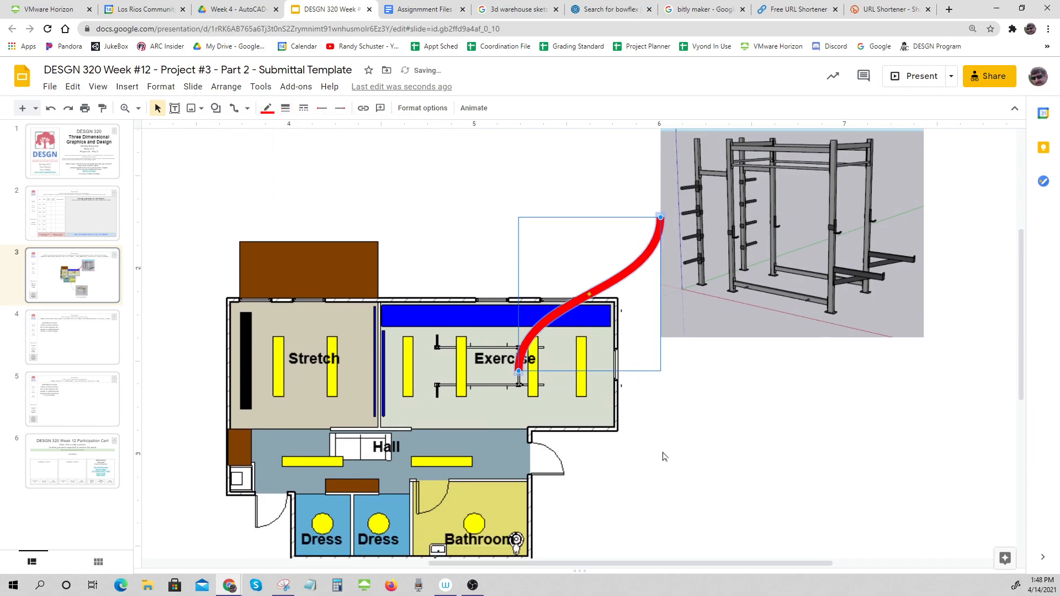
left_click(443, 433)
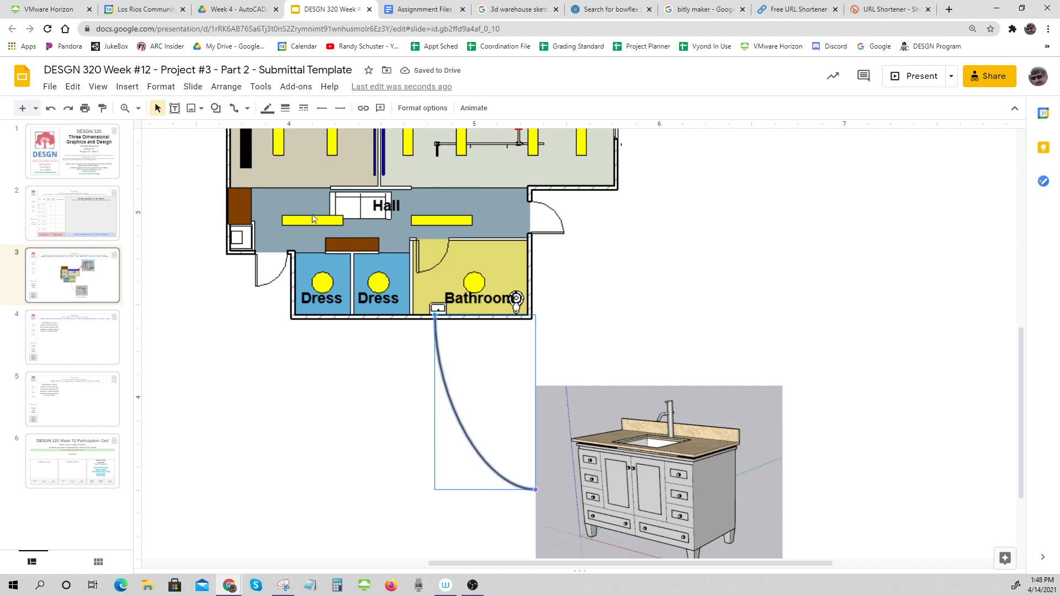
left_click(267, 108)
left_click(286, 164)
left_click(285, 107)
left_click(307, 206)
left_click(753, 381)
scroll(799, 379, "down", 3)
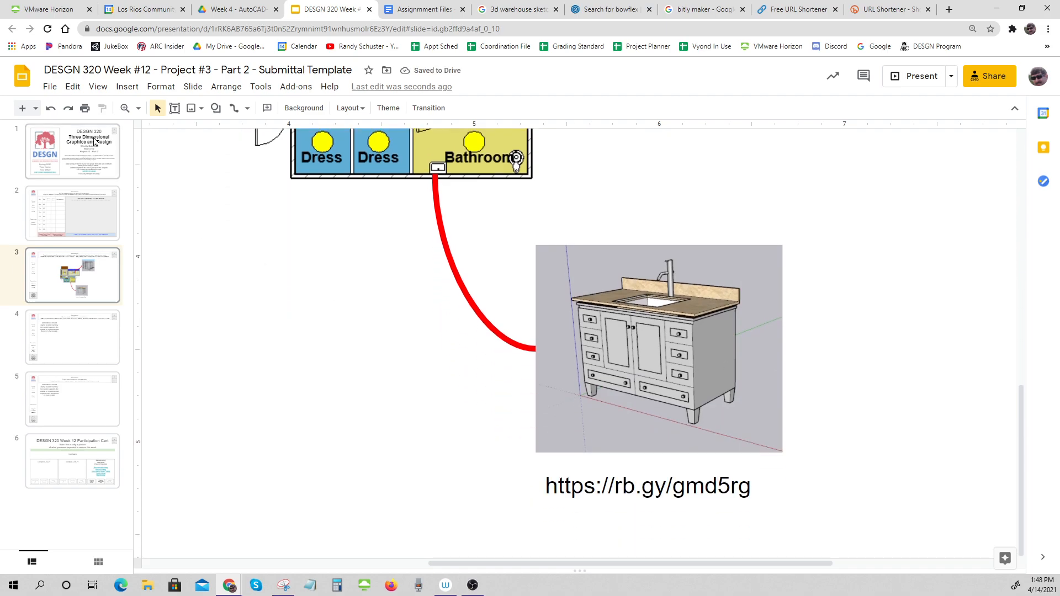
left_click(138, 108)
left_click(160, 133)
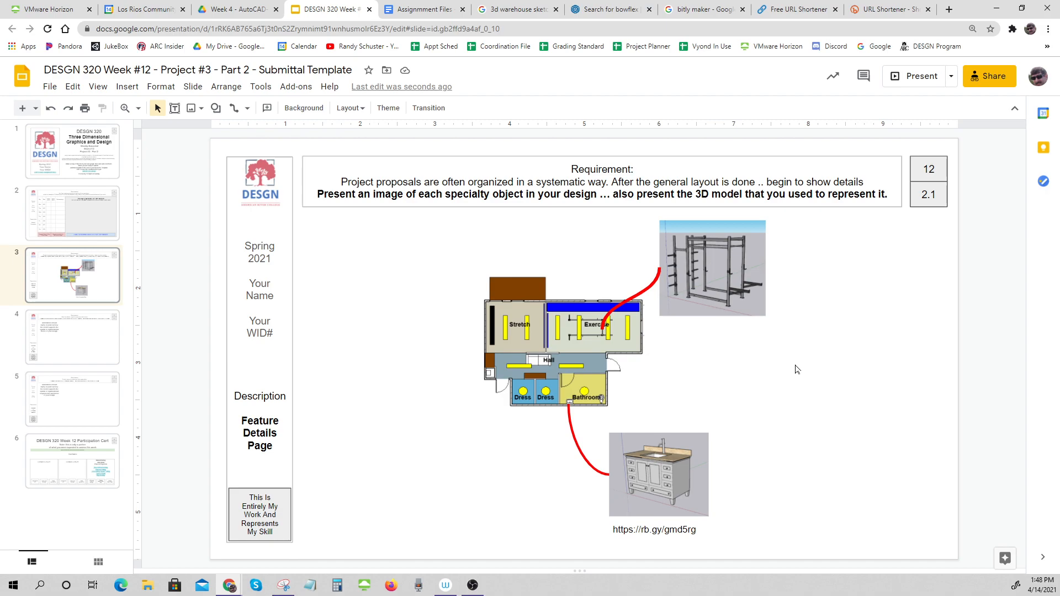
Switch to the 3D Warehouse bowflex results and preview the Schwinn exercise equipment model.
left_click(732, 293)
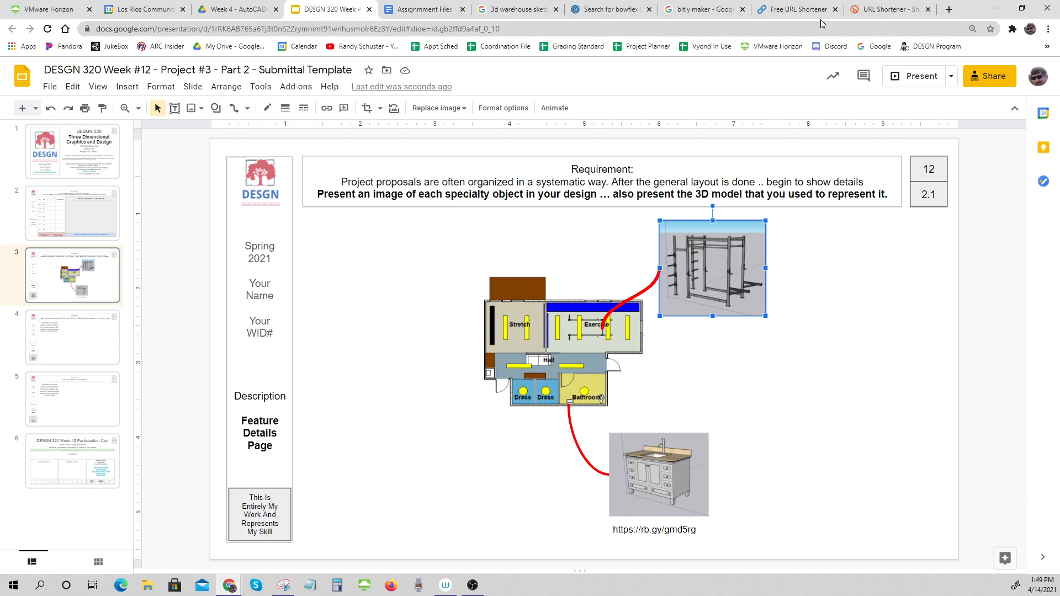
left_click(608, 10)
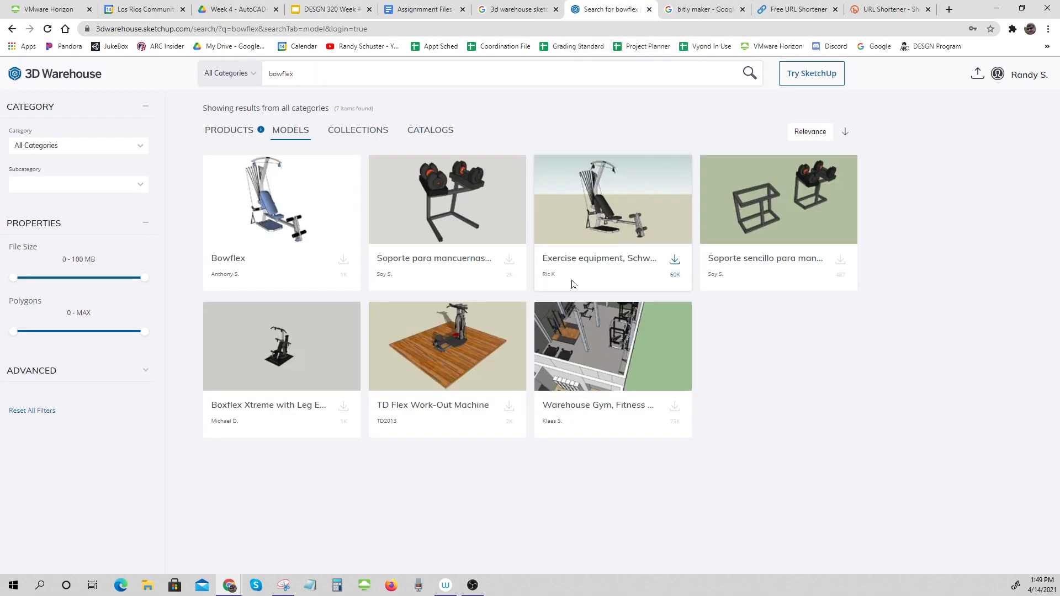
left_click(601, 218)
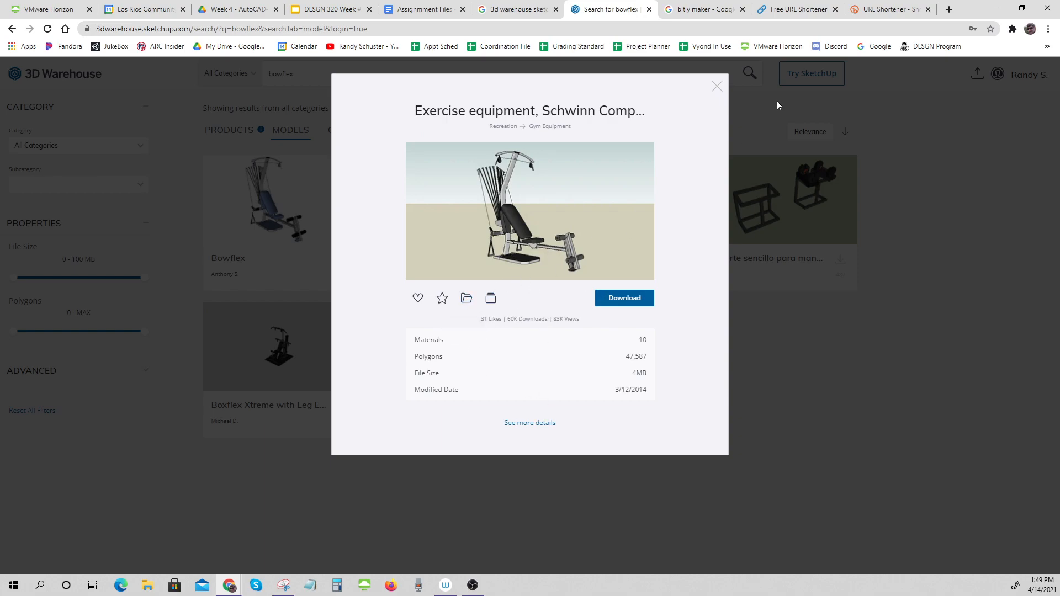
left_click(716, 87)
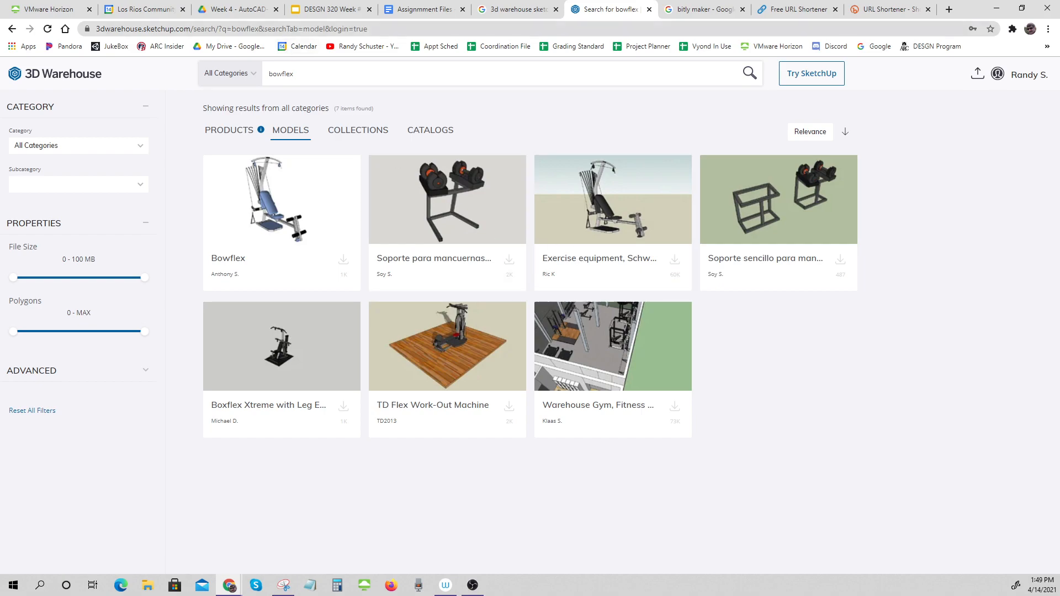
Highlight the bowflex search page's URL, then view the Schwinn exercise equipment model's preview and close it.
left_click_drag(370, 28, 96, 28)
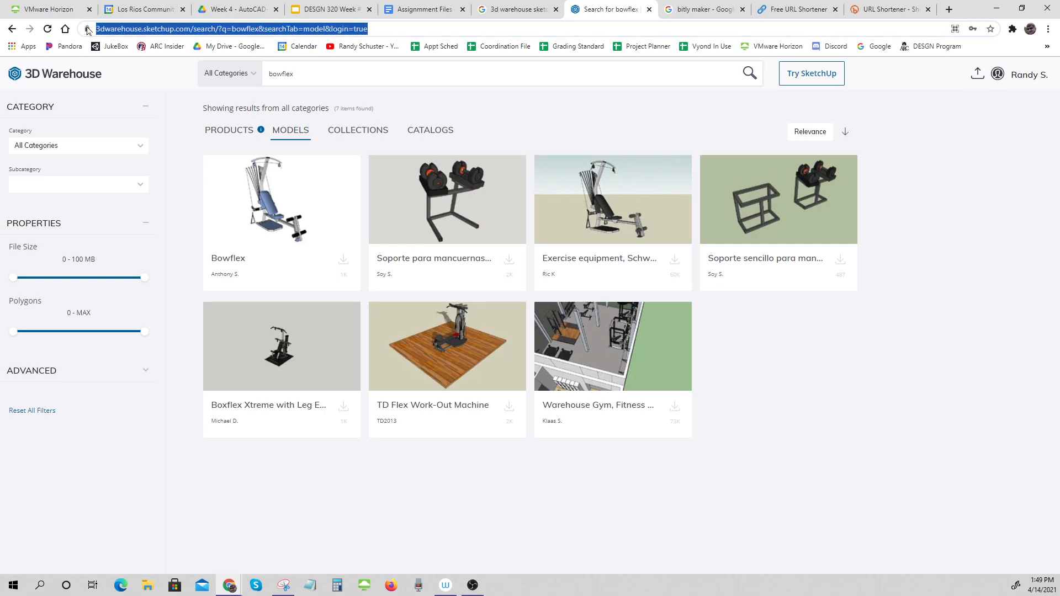
left_click(795, 383)
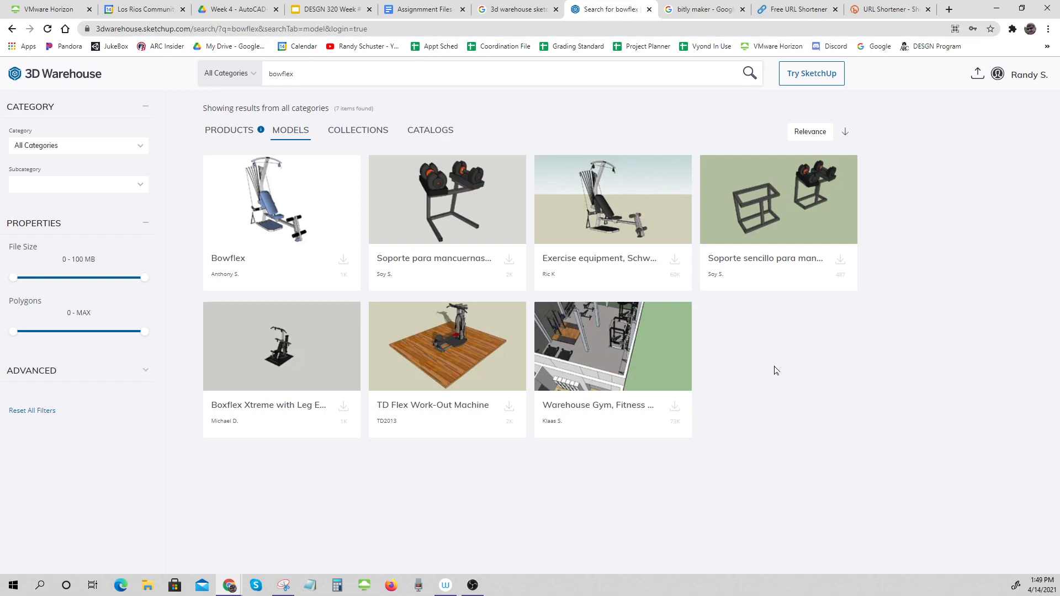
left_click(637, 249)
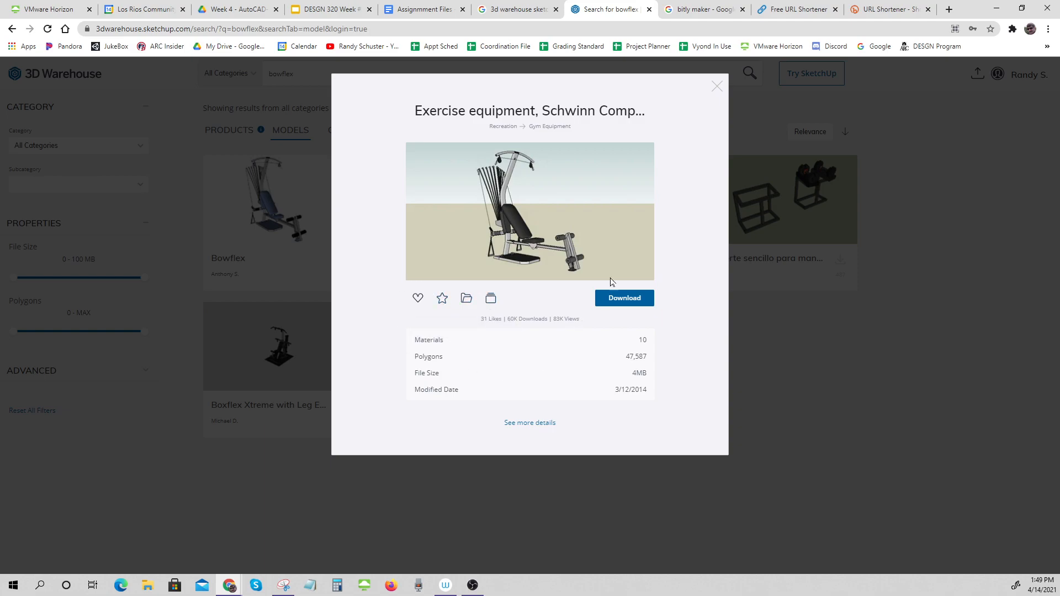
left_click(716, 88)
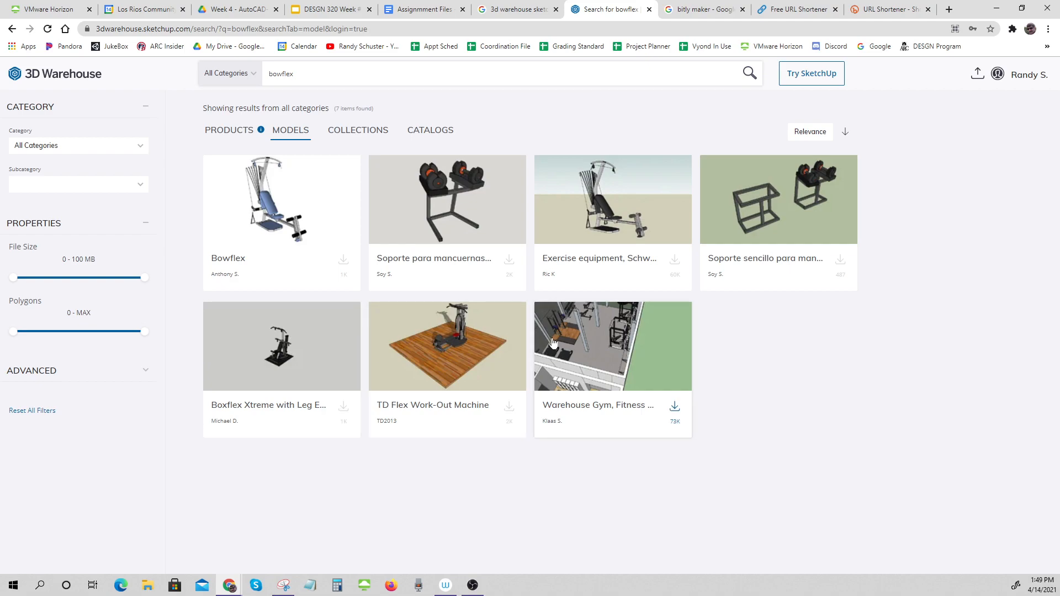
Capture a rectangular snip of the Schwinn exercise equipment thumbnail with Snipping Tool and minimize the tool.
left_click(283, 585)
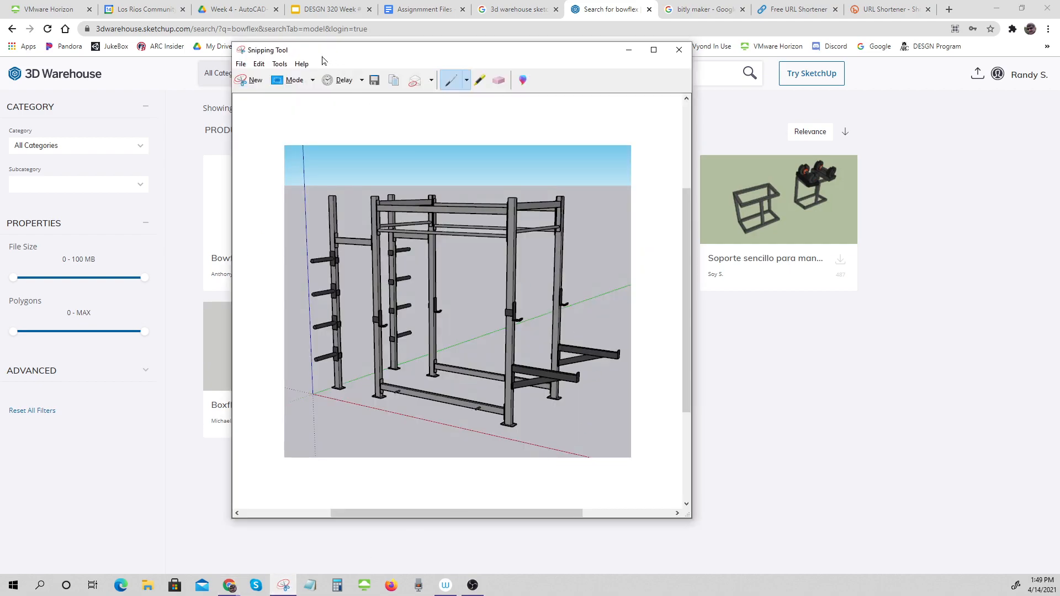
left_click(250, 80)
left_click_drag(540, 148, 680, 245)
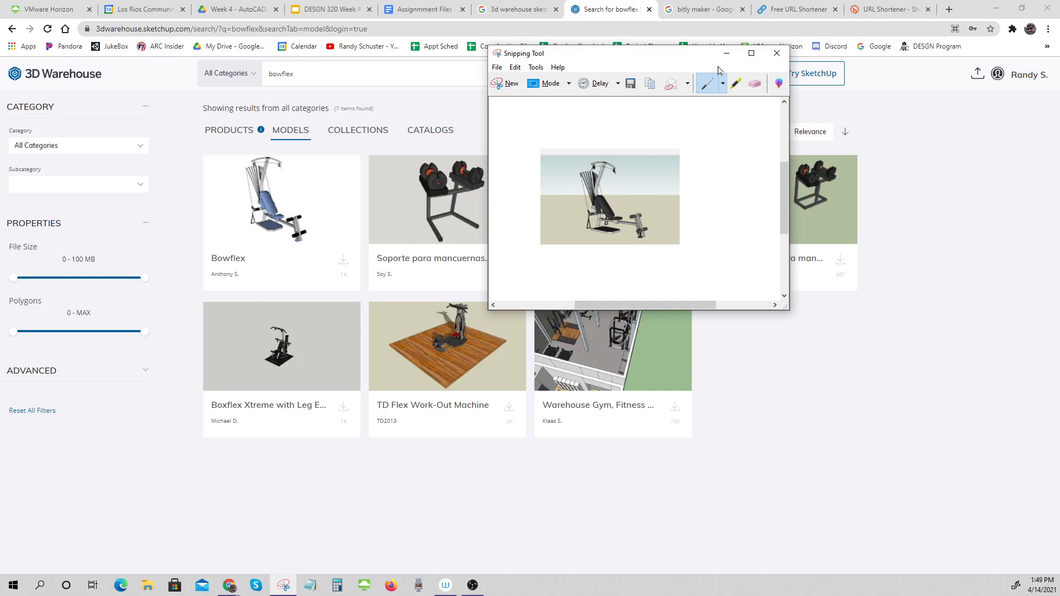
left_click(726, 53)
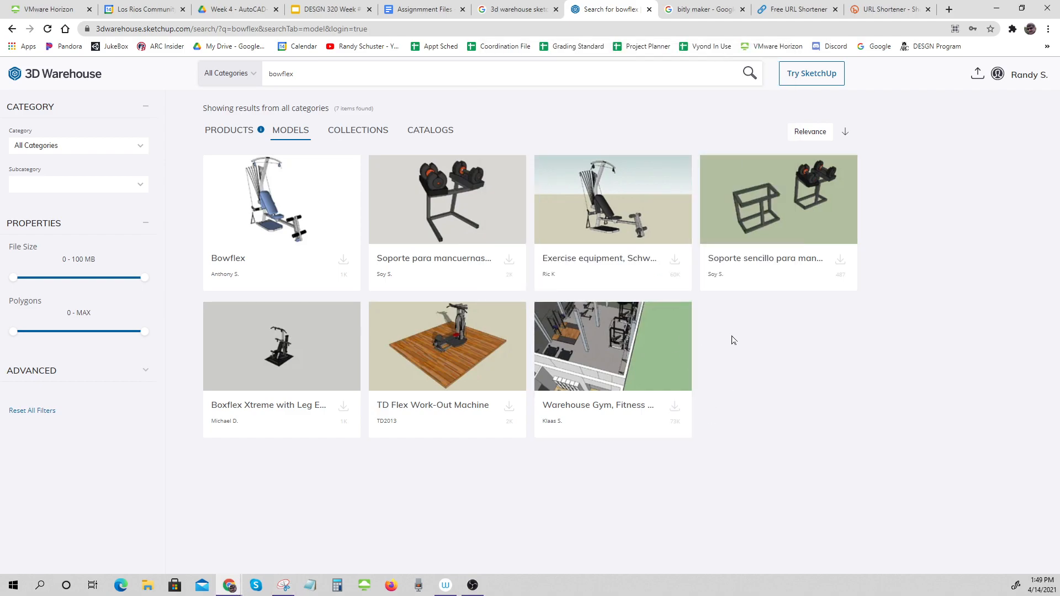
Download the Schwinn exercise equipment model from the bowflex results as a SketchUp file.
left_click(675, 259)
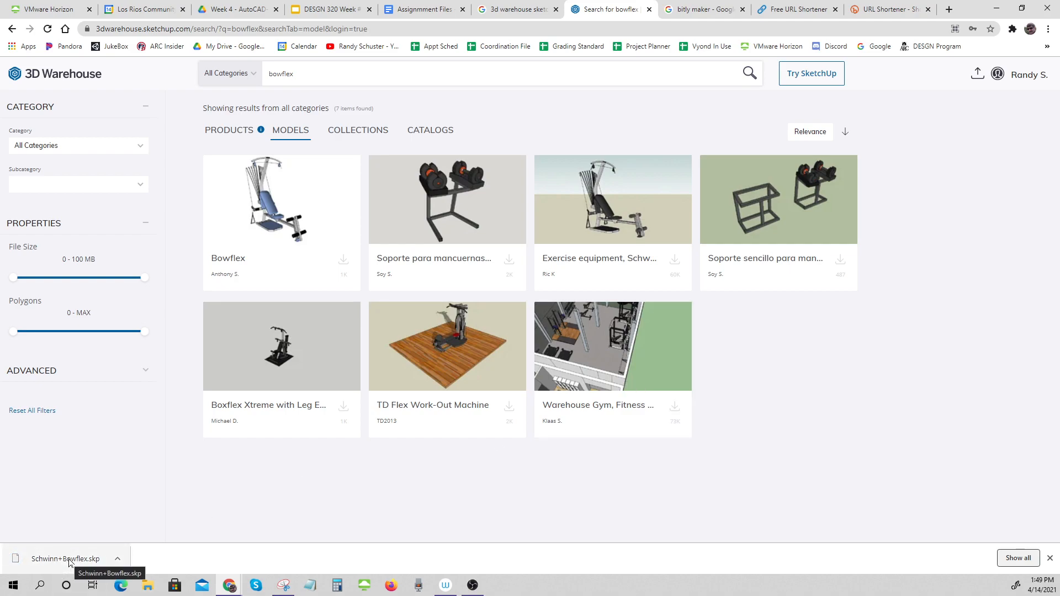
key("ctrl")
key("ctrl")
key("ctrl")
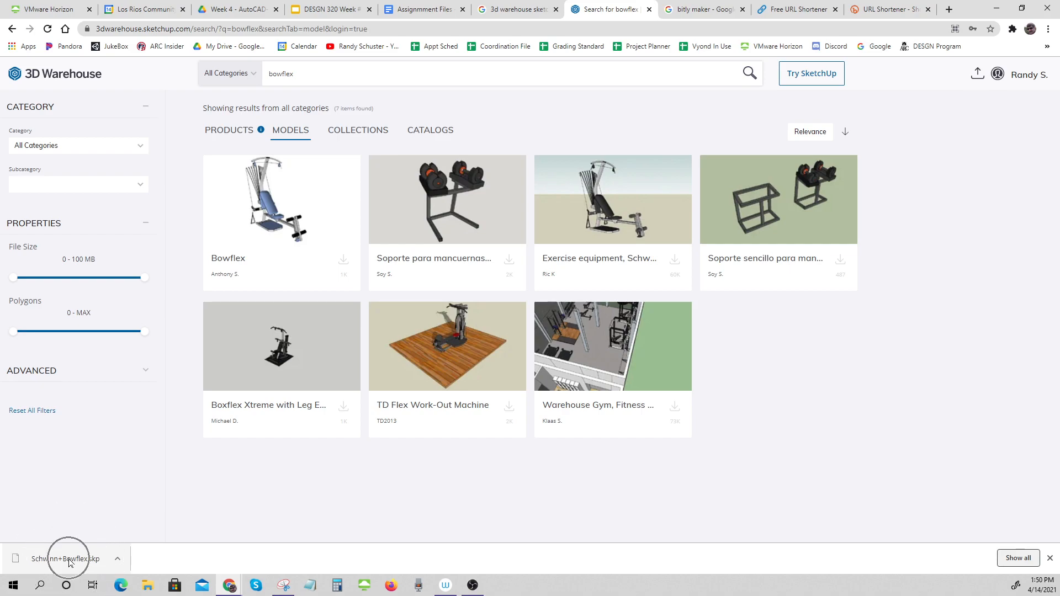
key("ctrl")
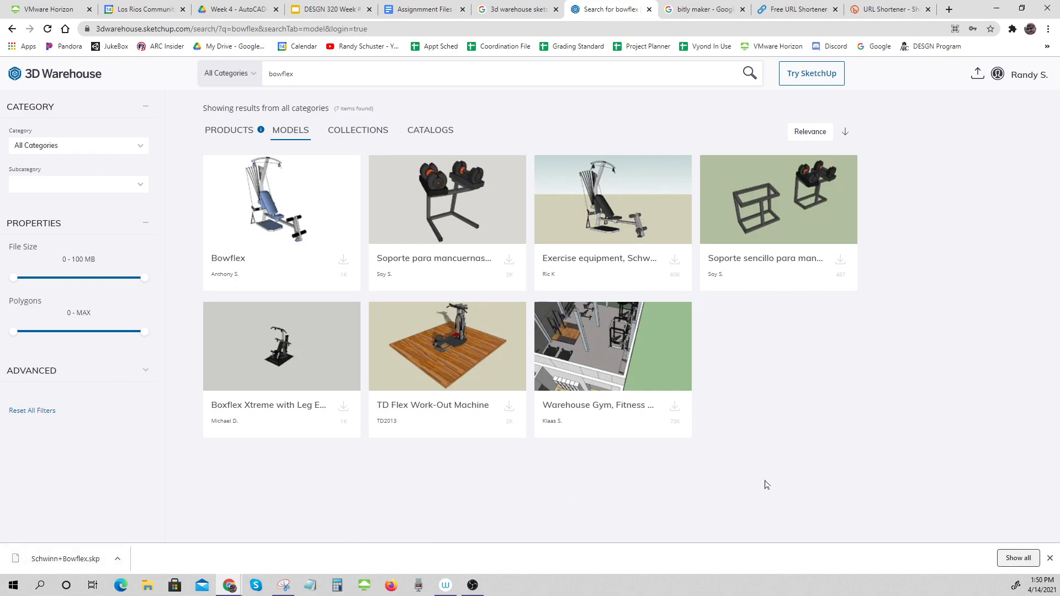
Switch to the Week #12 submittal slide, check the vanity image's attached link and highlight the short URL below it.
left_click(322, 12)
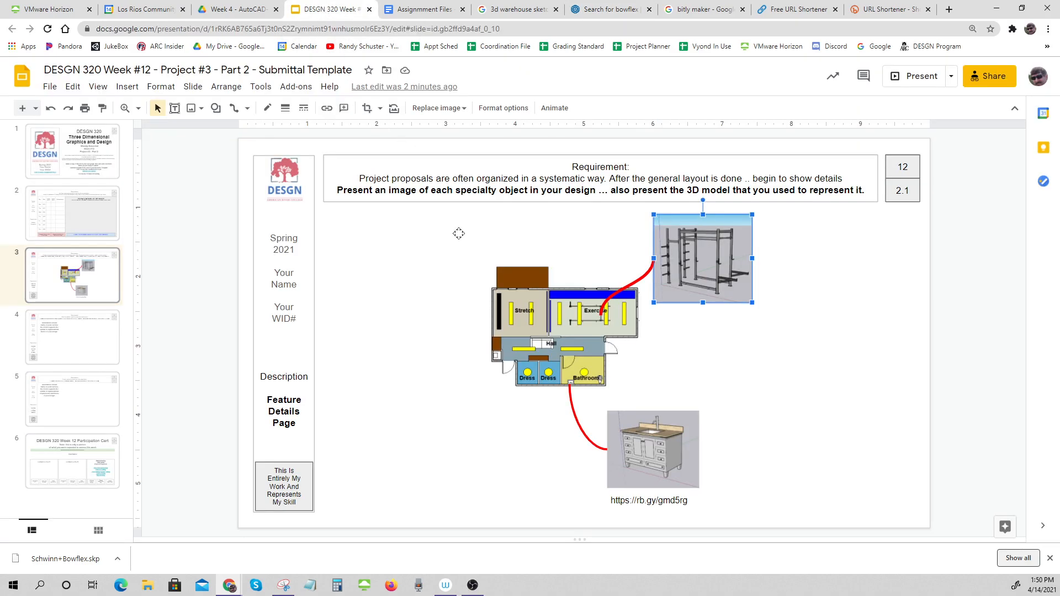
left_click(659, 449)
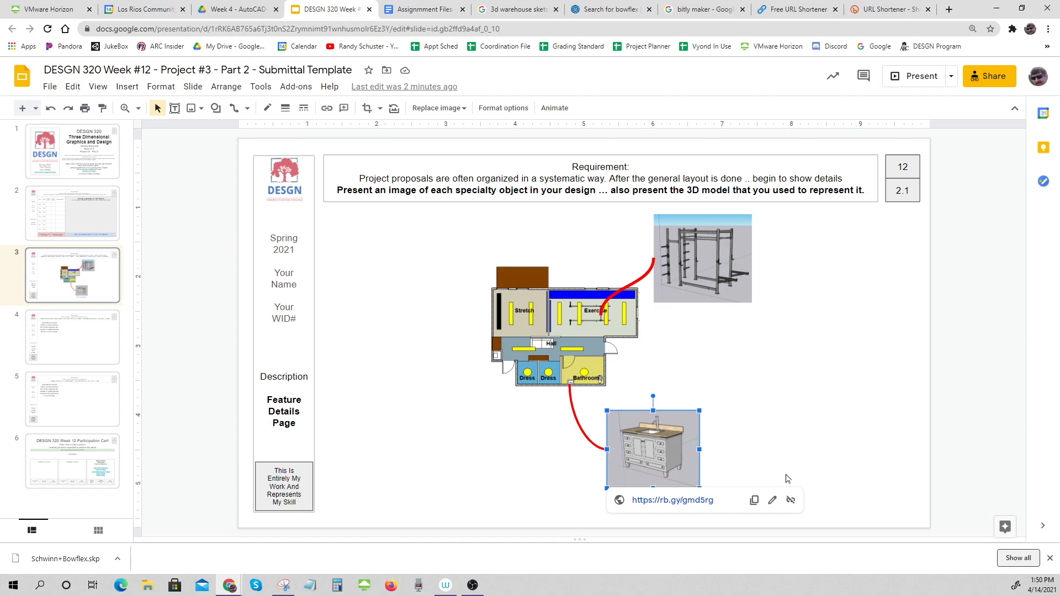
left_click(798, 445)
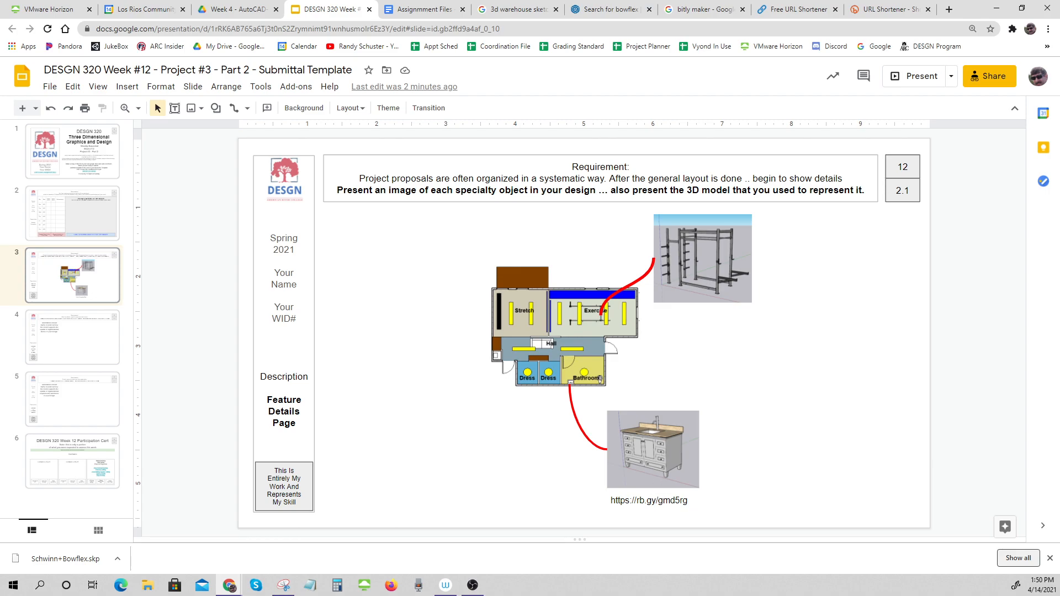
left_click_drag(688, 500, 610, 500)
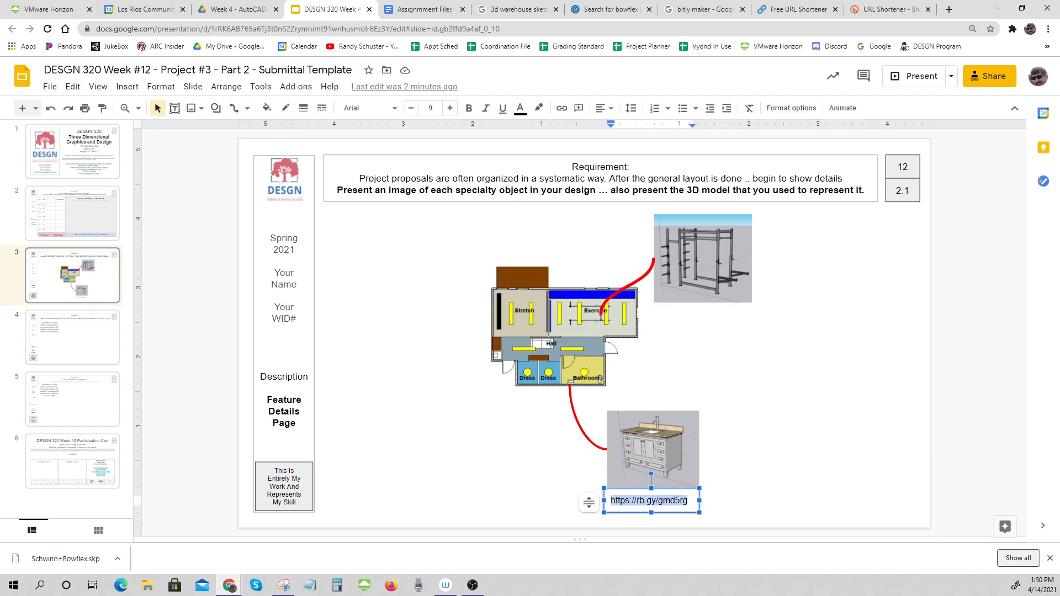
Switch to the VMware Horizon remote desktop and minimize SketchUp and Revit.
left_click(49, 9)
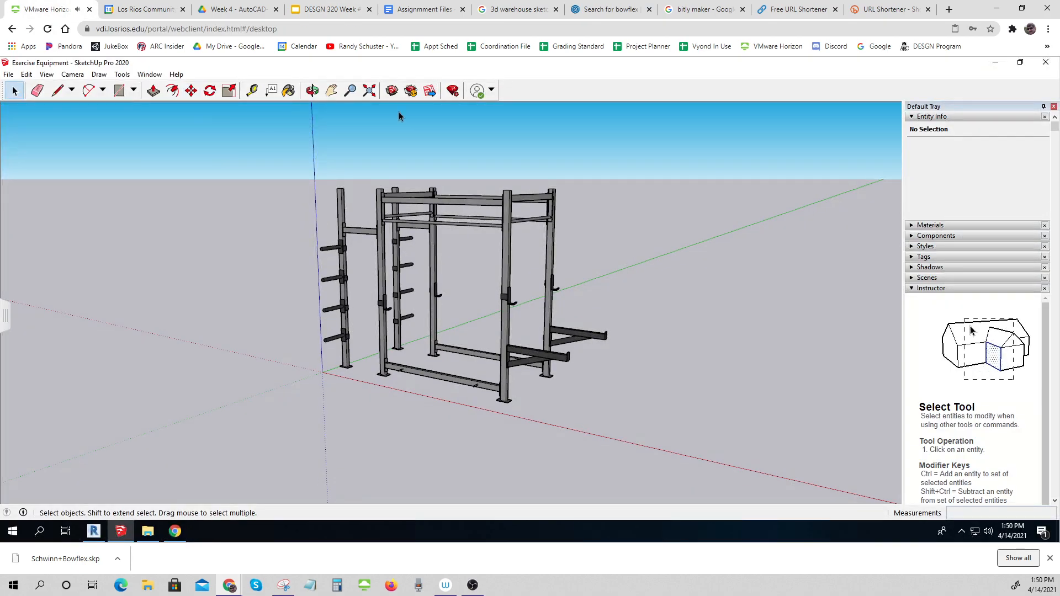
left_click(996, 62)
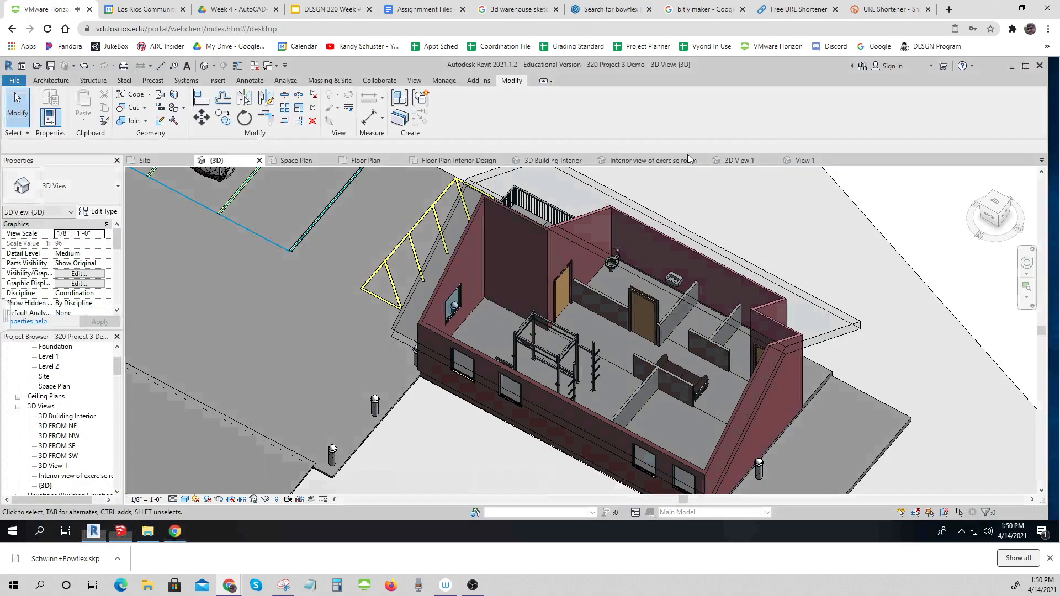
left_click(1012, 66)
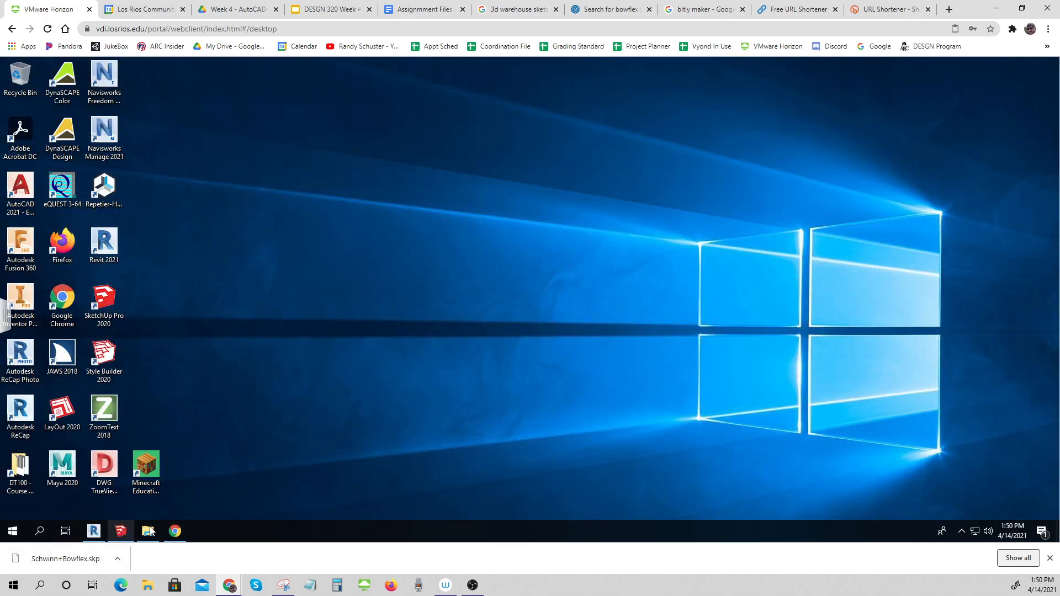
Open the 320 folder on the instructor drive and select the Stretch Band Euipment SketchUp file.
left_click(147, 530)
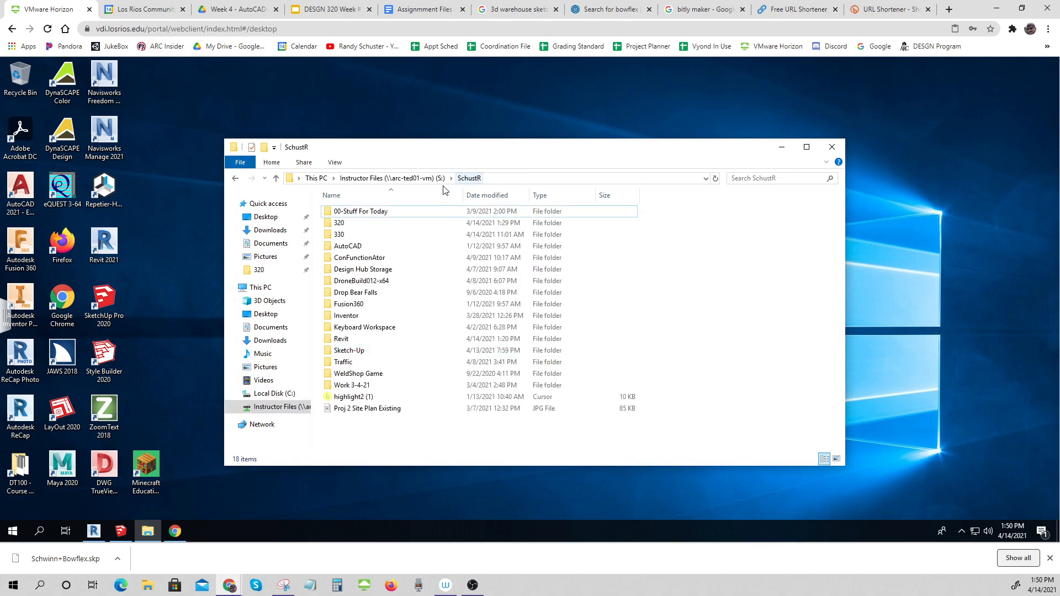
double_click(350, 223)
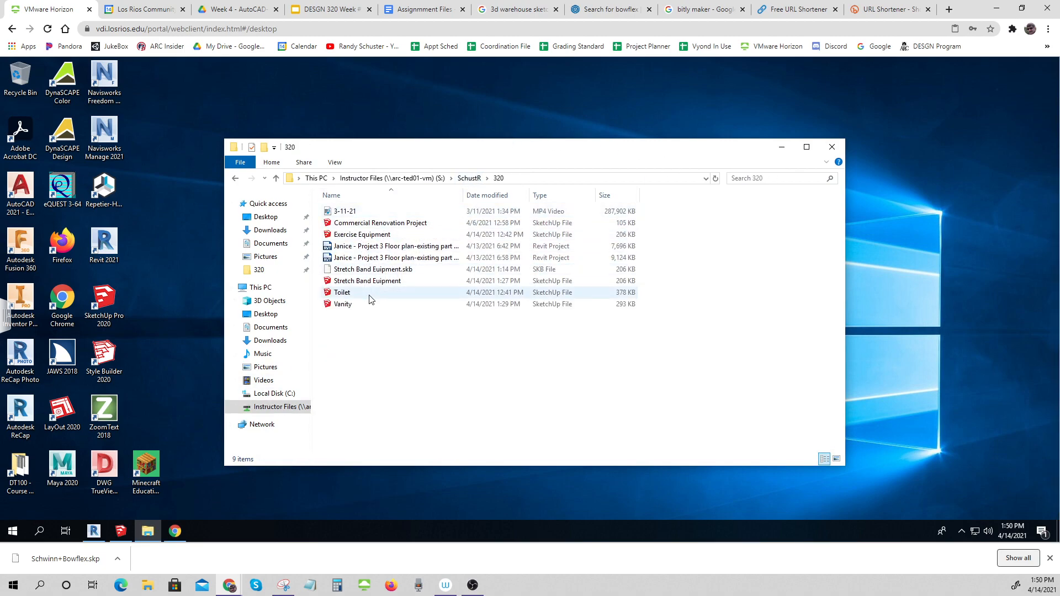
left_click(386, 281)
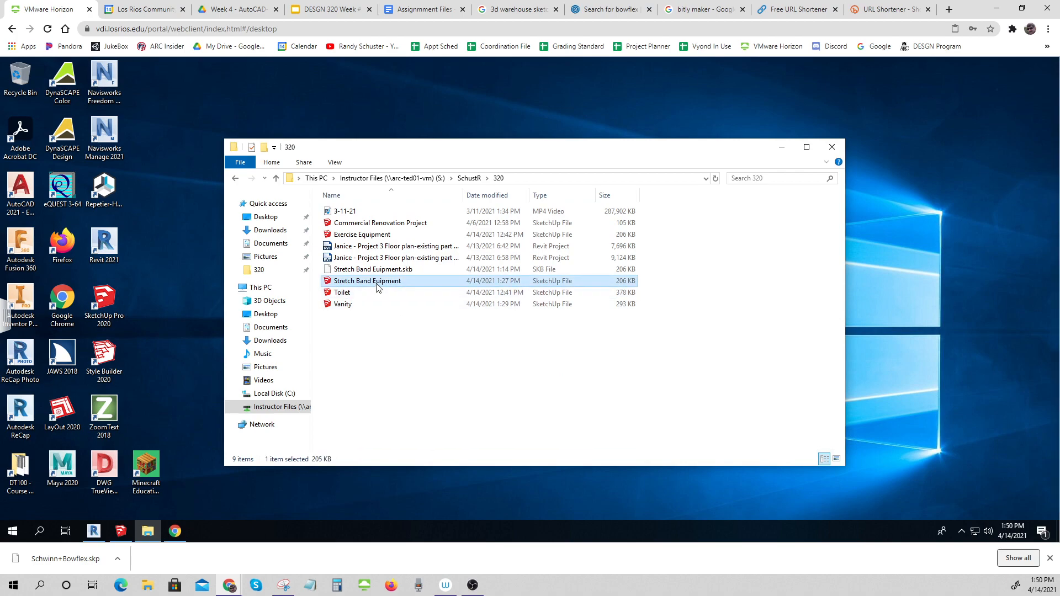
key("ctrl")
key("ctrl")
key("ctrl")
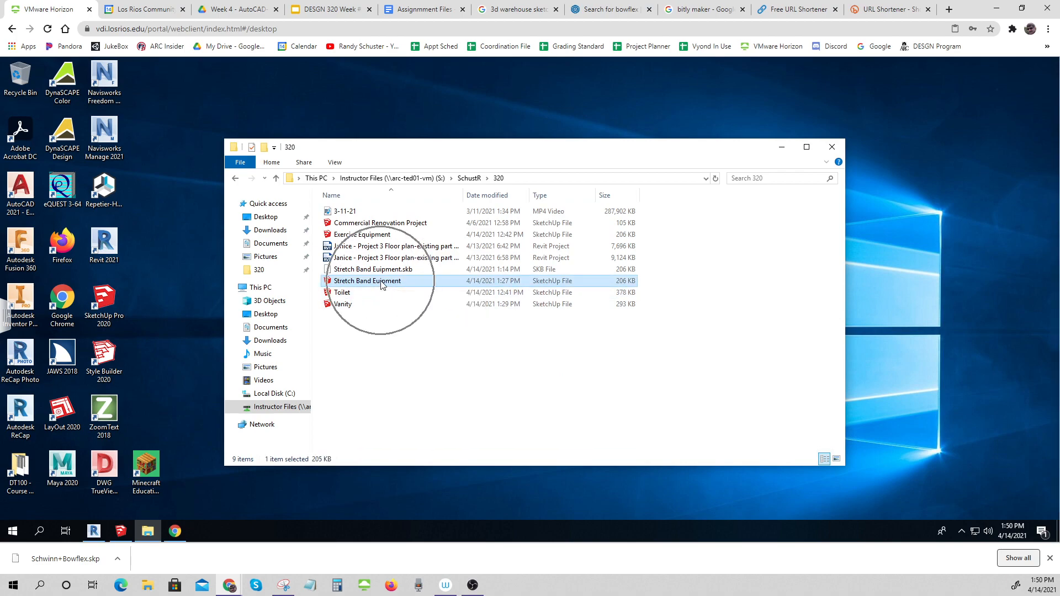
key("ctrl")
key("ctrl")
key("ctrl")
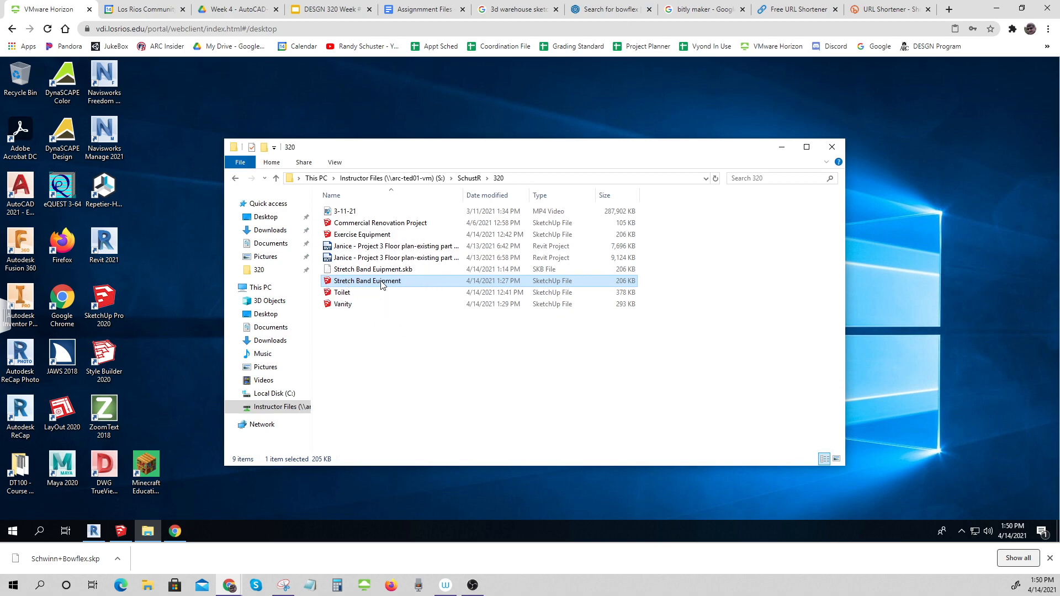
key("ctrl")
key("ctrl")
key("ctrl")
key("ctrl")
Launch Google Chrome on the remote desktop and return to the Week #12 submittal slide.
left_click(55, 307)
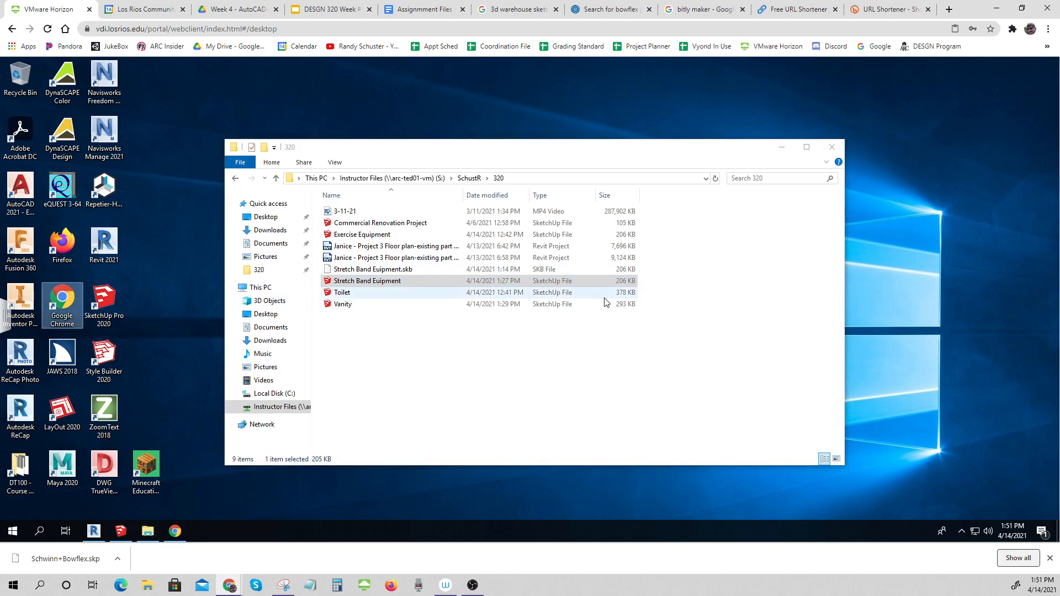
double_click(72, 299)
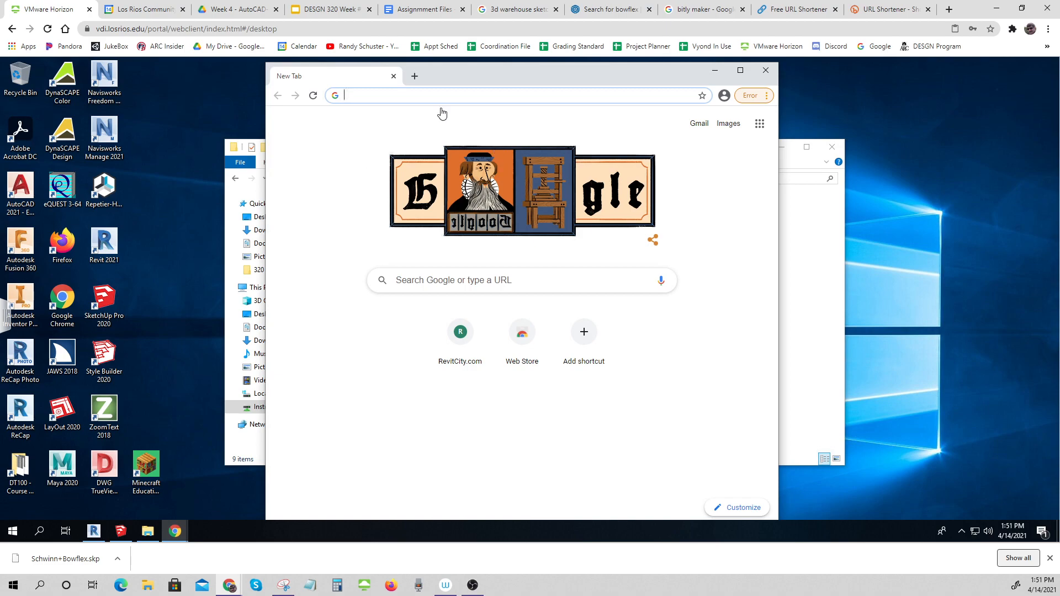
left_click(346, 12)
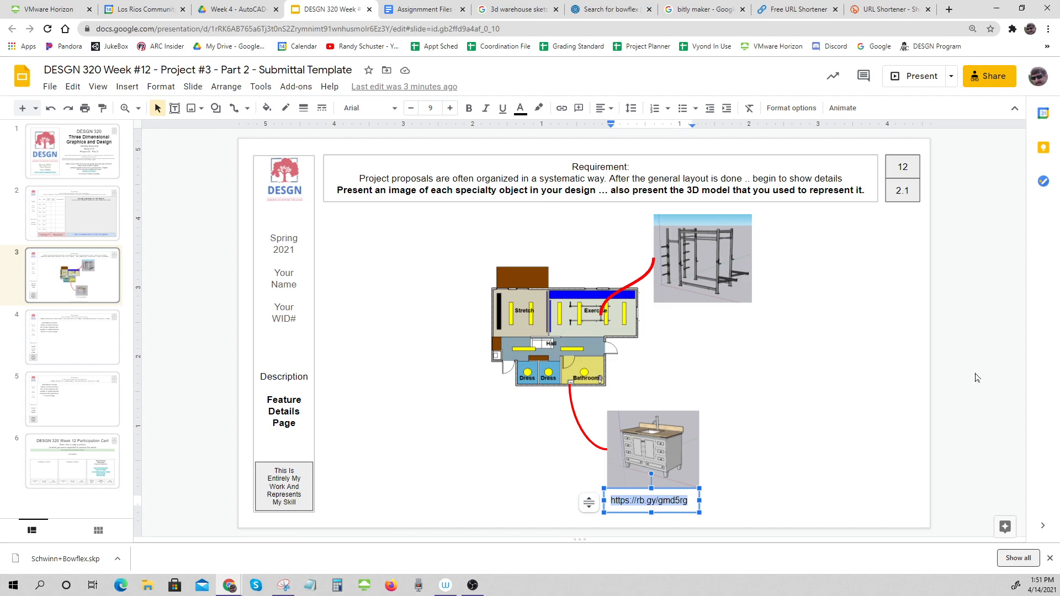